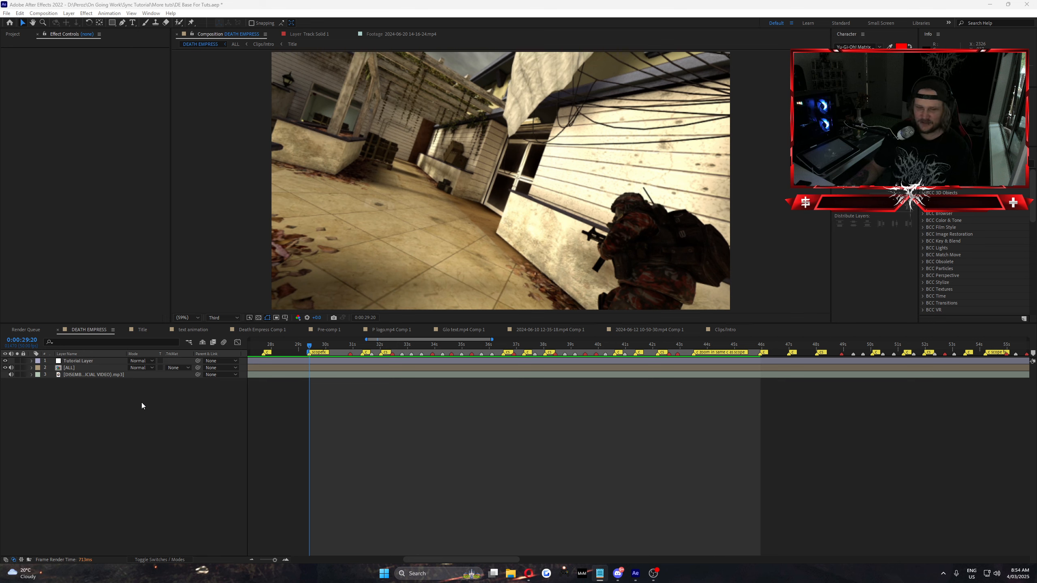
Create a black solid layer named Flare1 in the DEATH EMPRESS composition
right_click(151, 414)
mouse_move(192, 421)
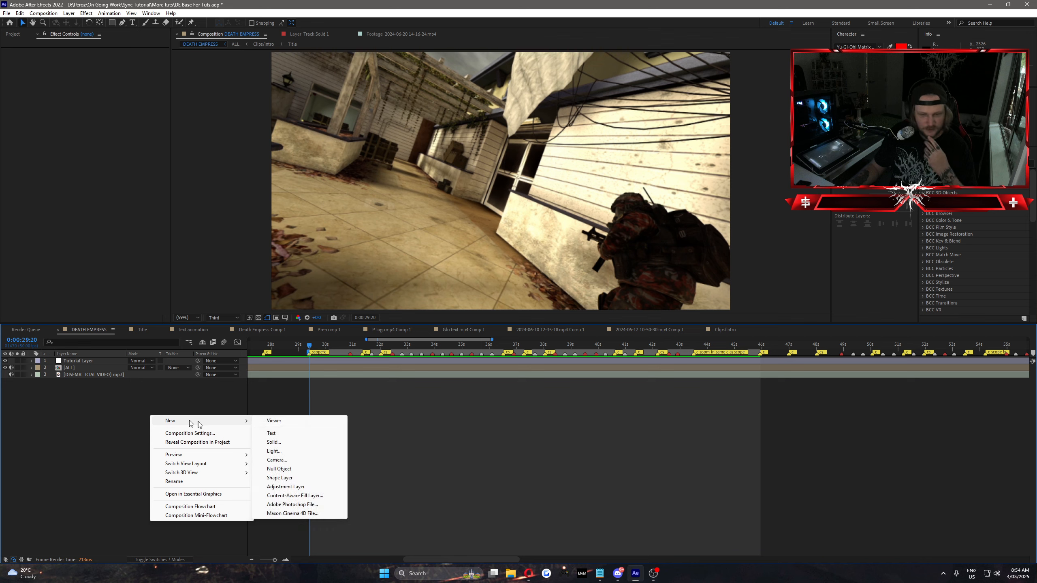
left_click(281, 442)
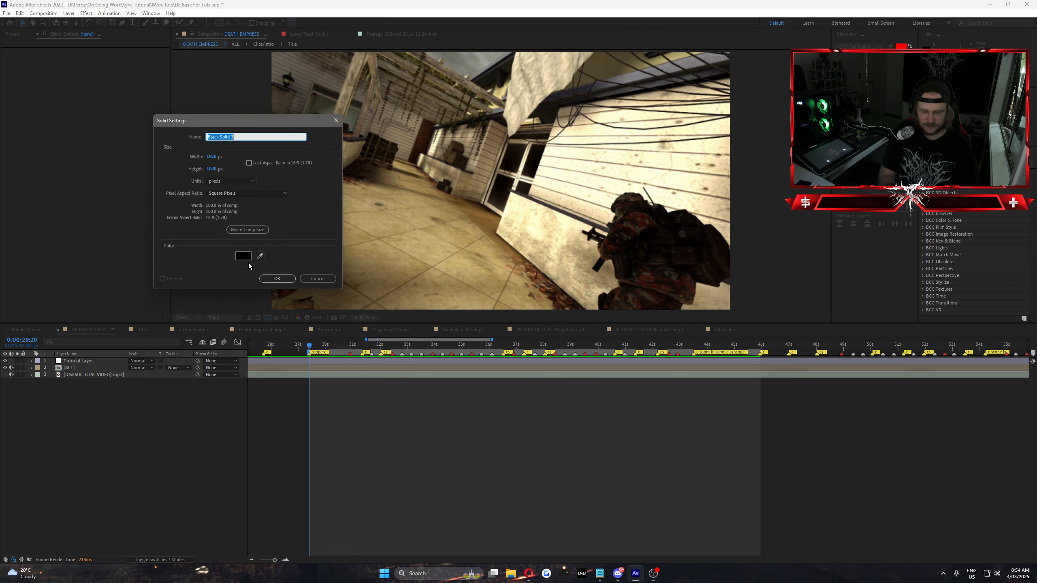
type("Flare1")
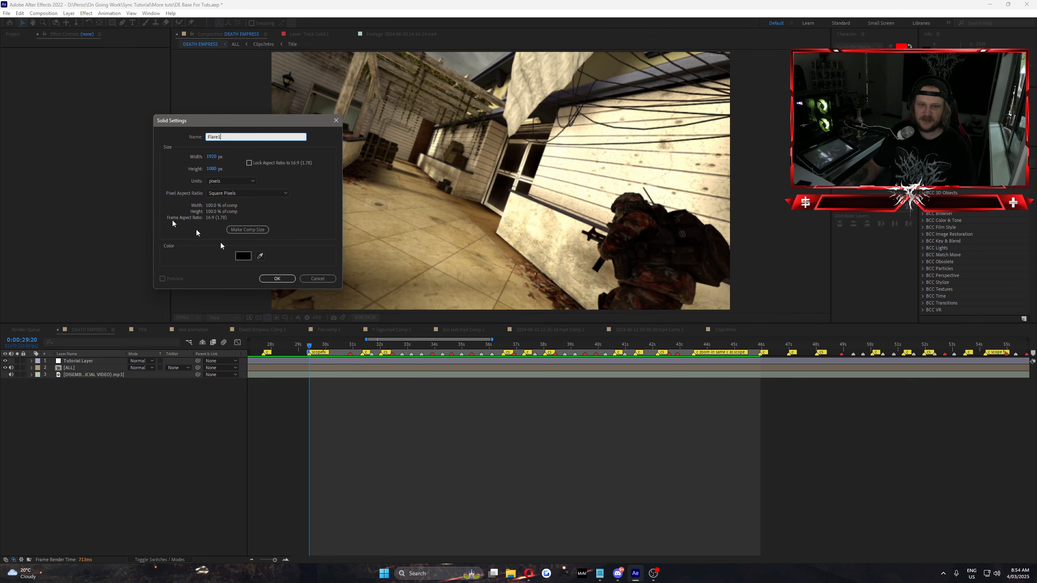
left_click(277, 278)
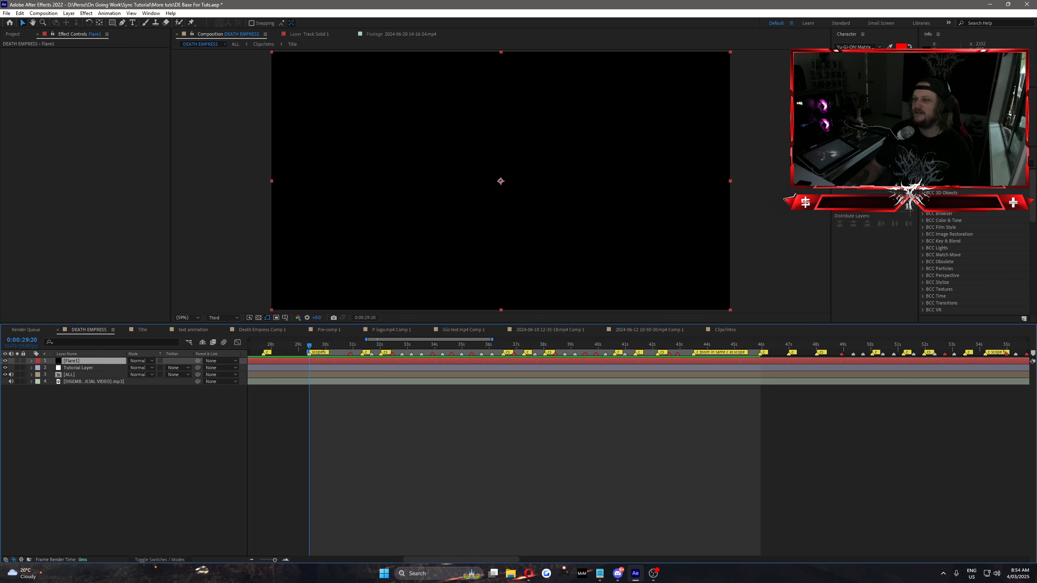
Search the effects for "optical" and apply Optical Flares to the Flare1 layer
left_click(975, 163)
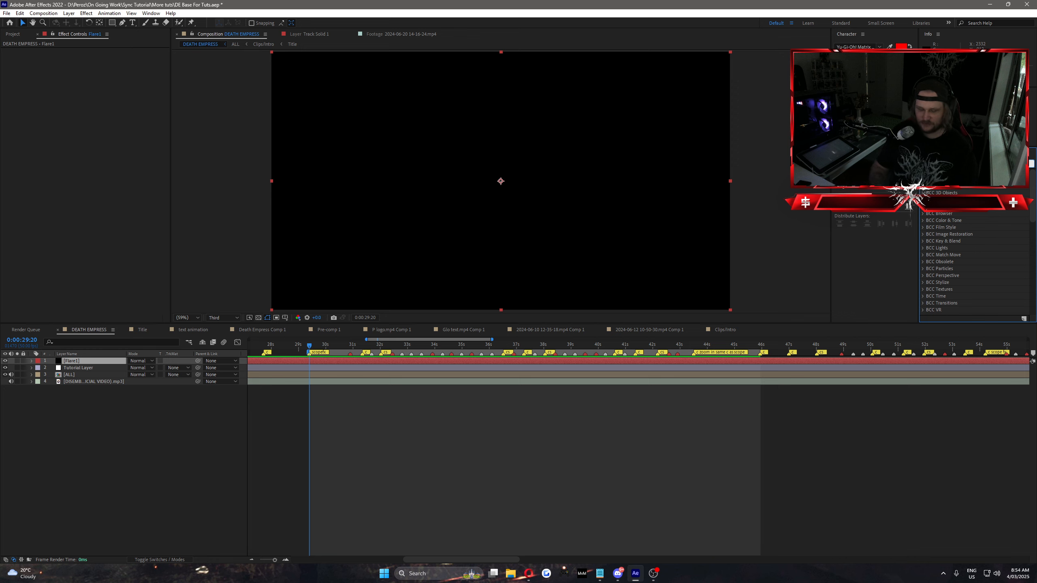
type("optical")
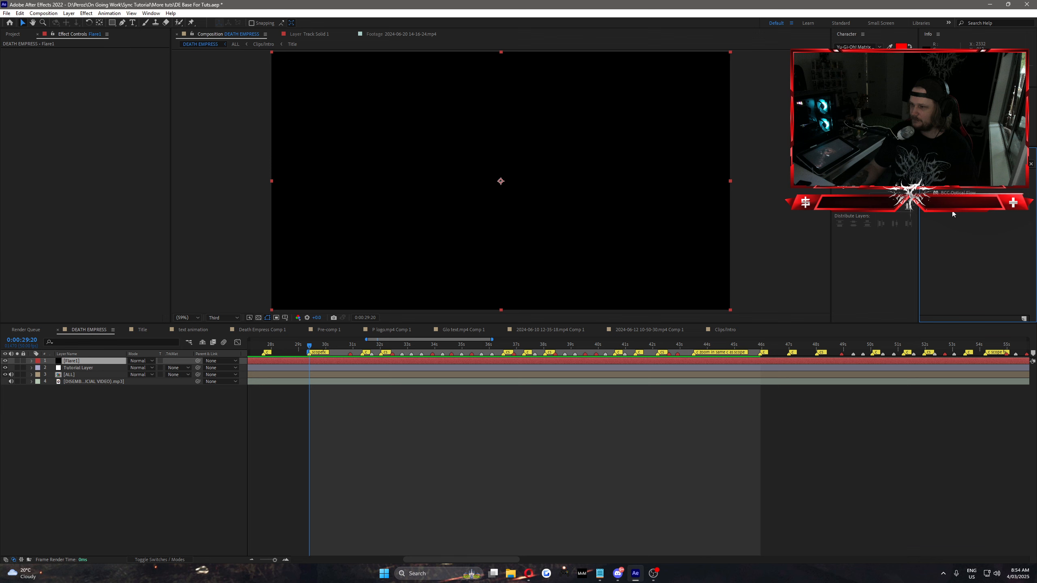
left_click_drag(951, 206, 93, 362)
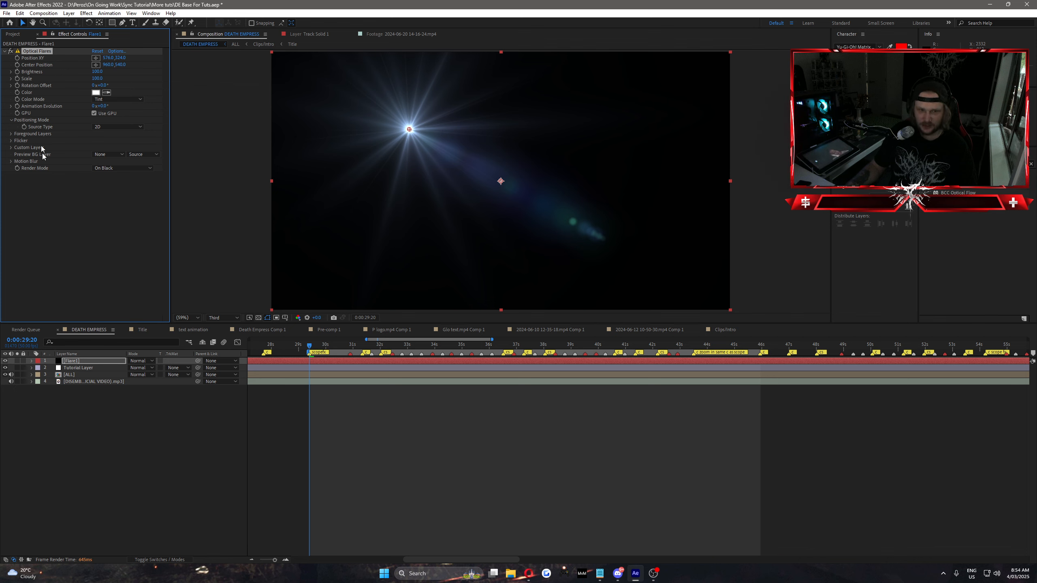
Set the flare's Render Mode to On Transparent and shift its light source slightly toward the middle of the frame
left_click(117, 169)
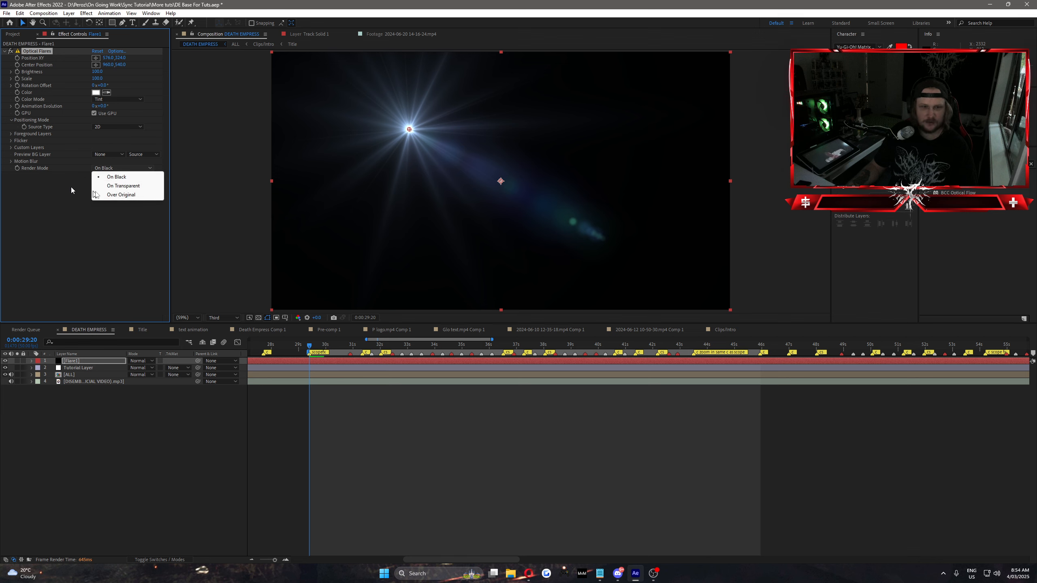
left_click(118, 188)
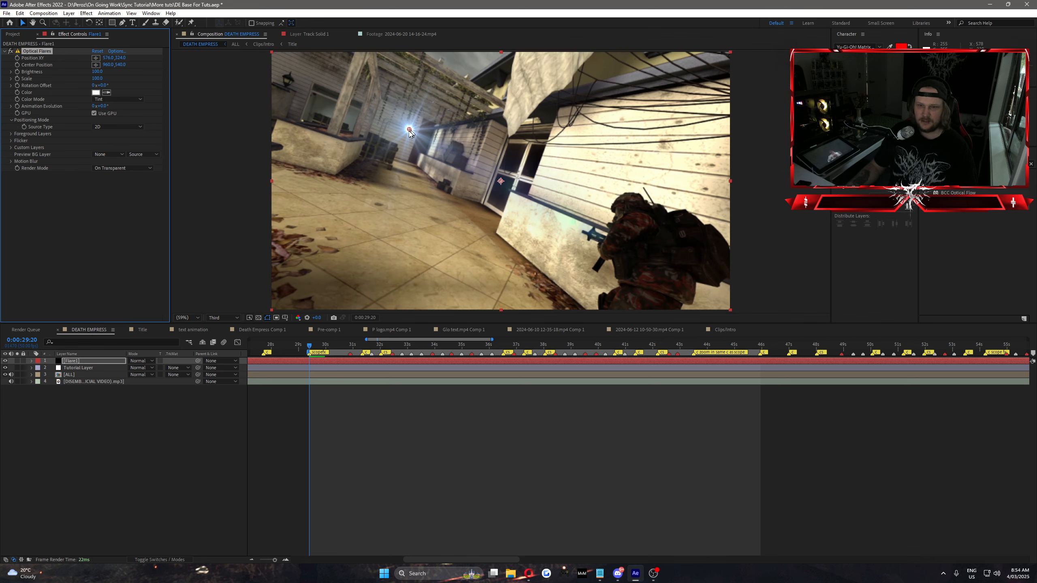
left_click_drag(409, 131, 439, 145)
Open the Optical Flares options in an enlarged window and look into the Pro Presets 2 folder
left_click(118, 51)
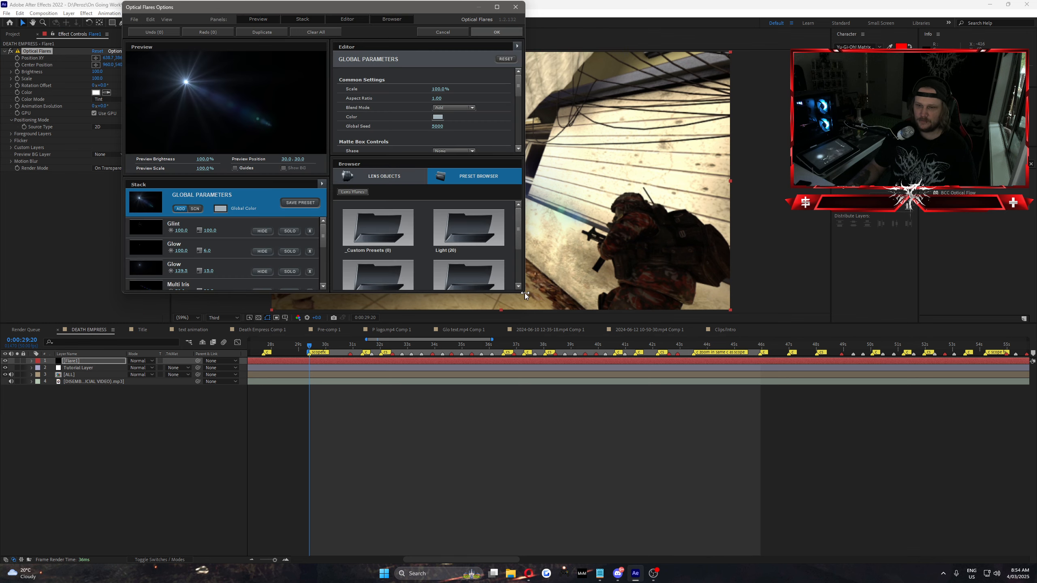
left_click_drag(524, 293, 641, 395)
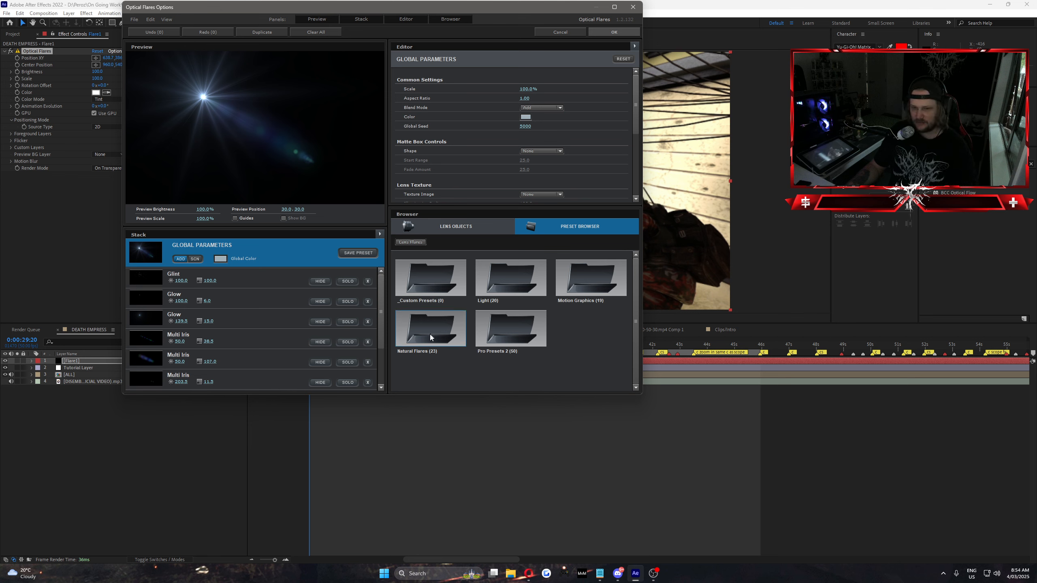
left_click(520, 335)
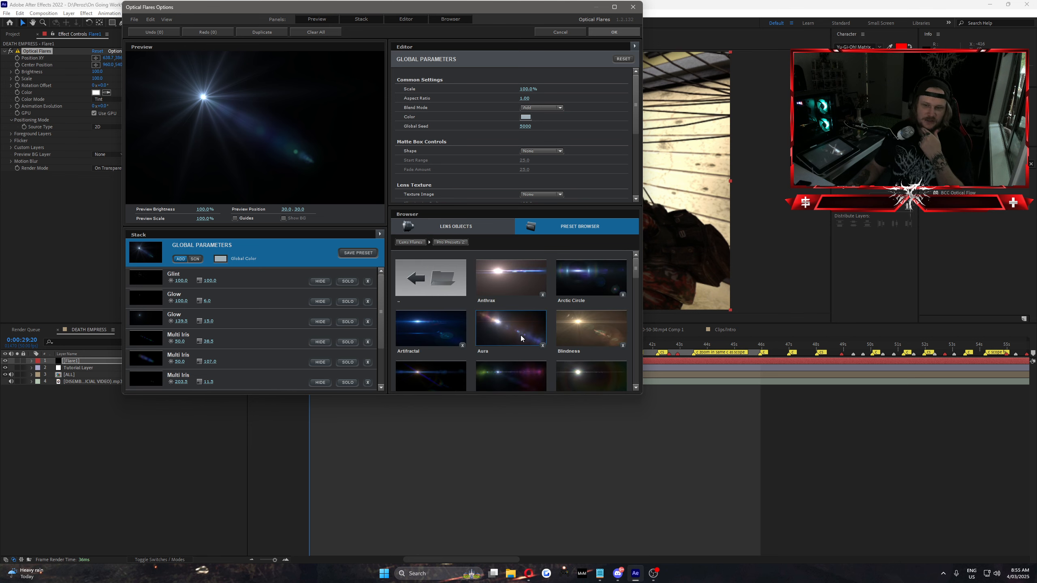
left_click(441, 288)
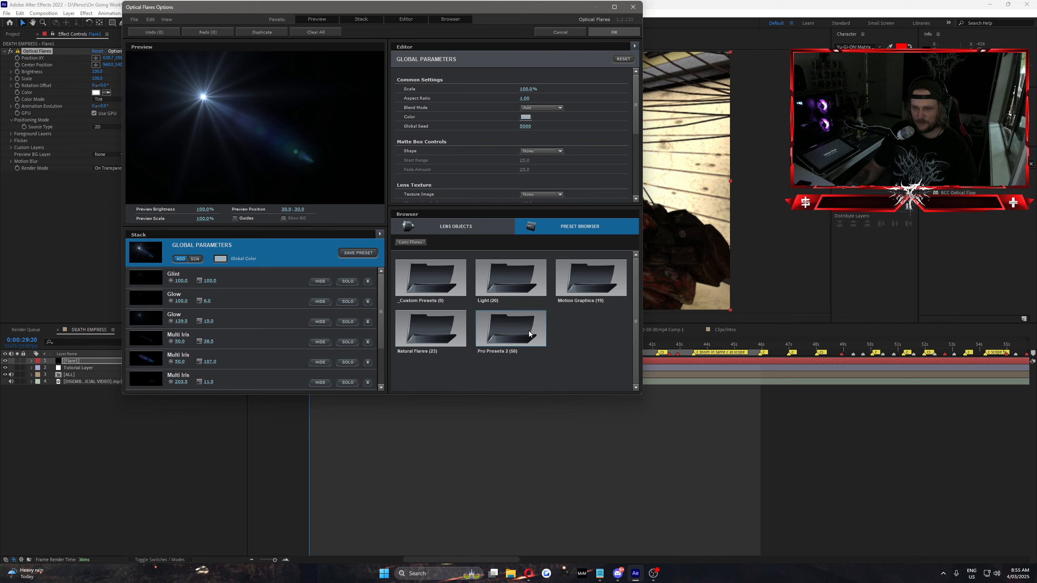
Try the Bay and Mylenium Fujinon San presets from the Natural Flares folder
left_click(434, 330)
left_click(434, 329)
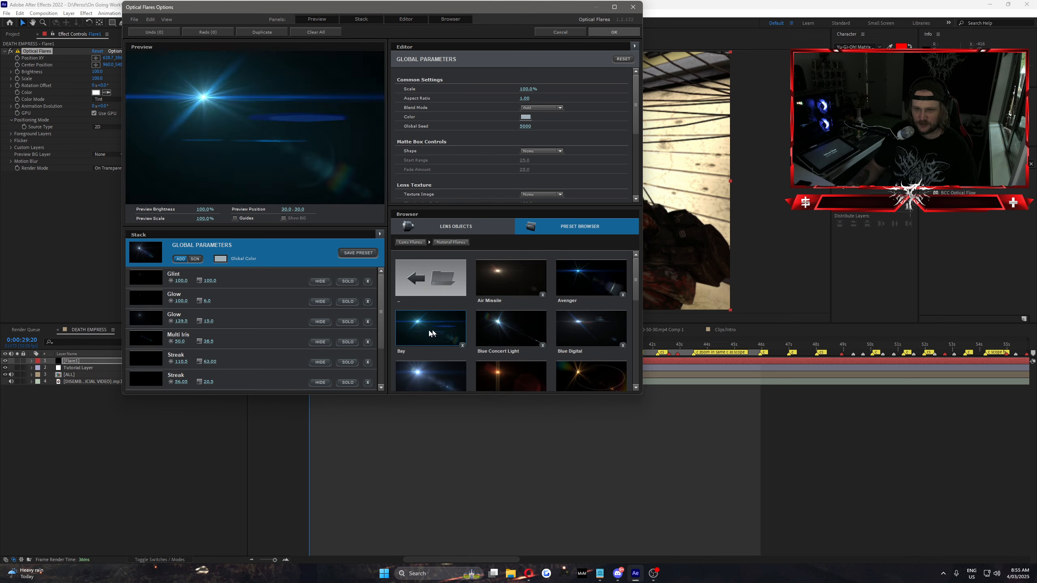
scroll(526, 314, "down", 1)
scroll(526, 314, "down", 1)
scroll(526, 314, "down", 1)
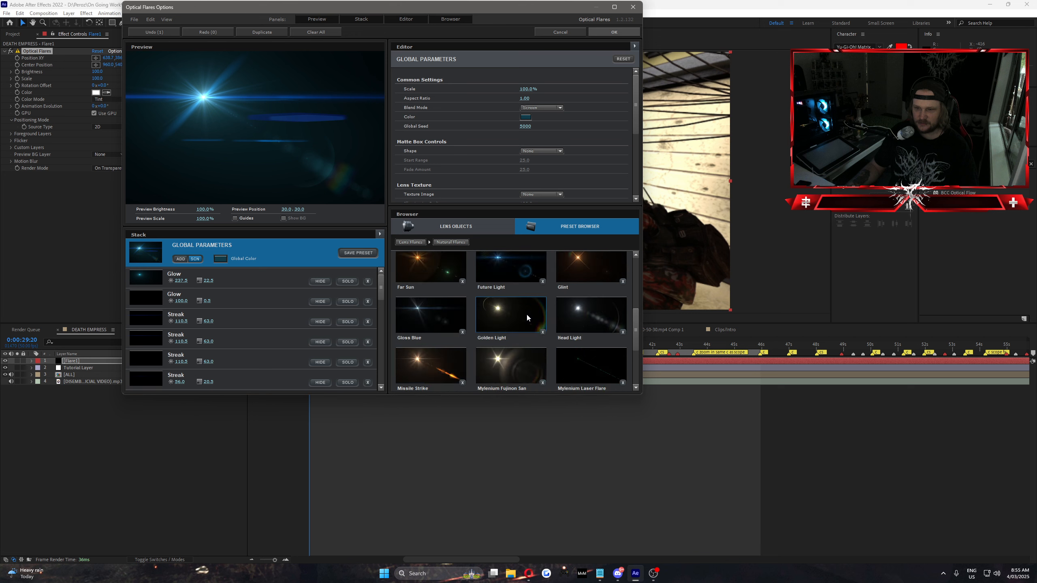
left_click(511, 350)
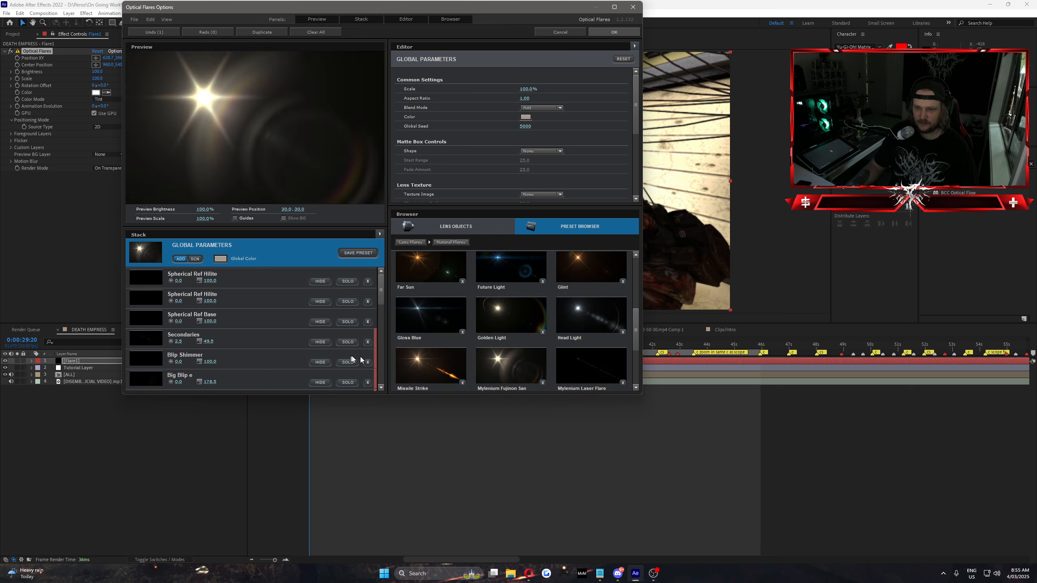
Load the Red Spots preset from the Pro Presets 2 folder
scroll(499, 332, "up", 2)
scroll(499, 333, "up", 2)
left_click(439, 286)
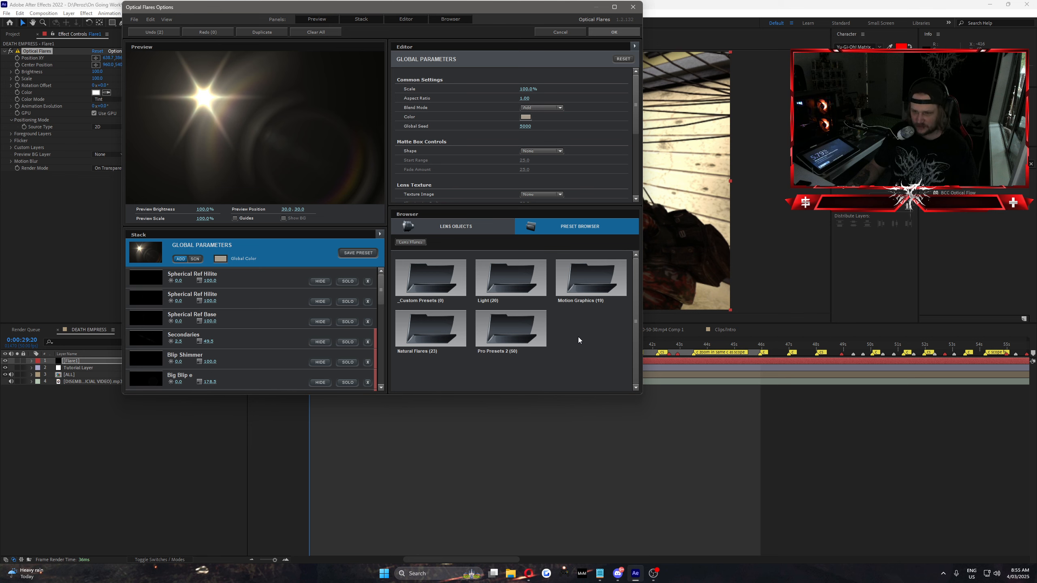
left_click(530, 334)
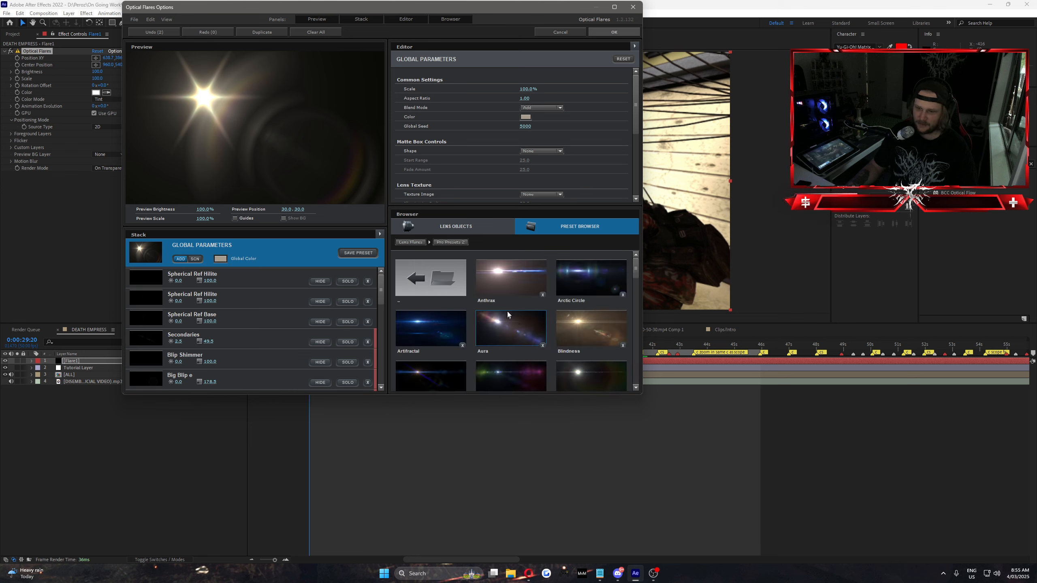
scroll(518, 323, "down", 4)
scroll(507, 353, "down", 5)
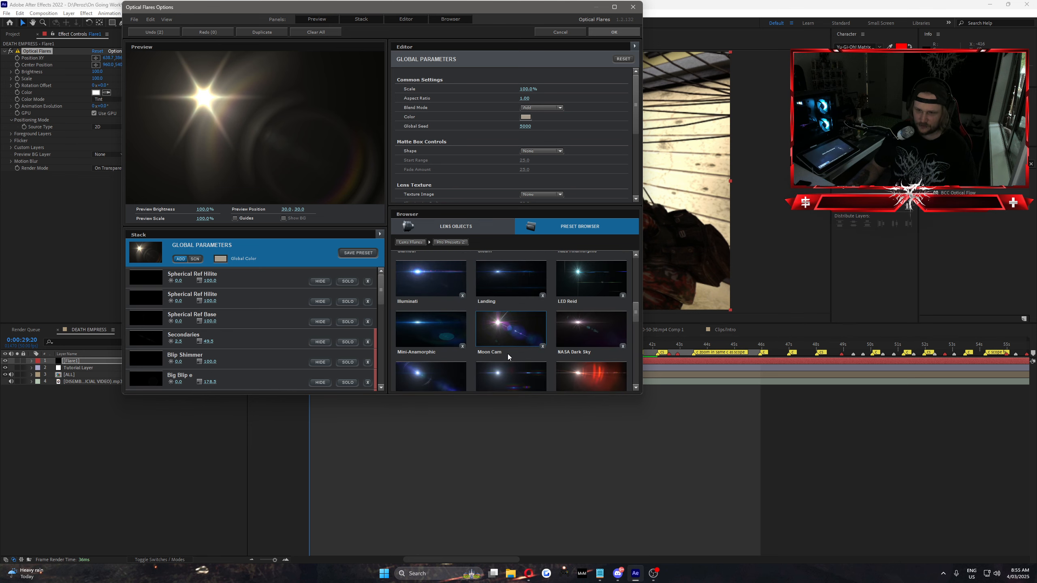
scroll(504, 356, "up", 1)
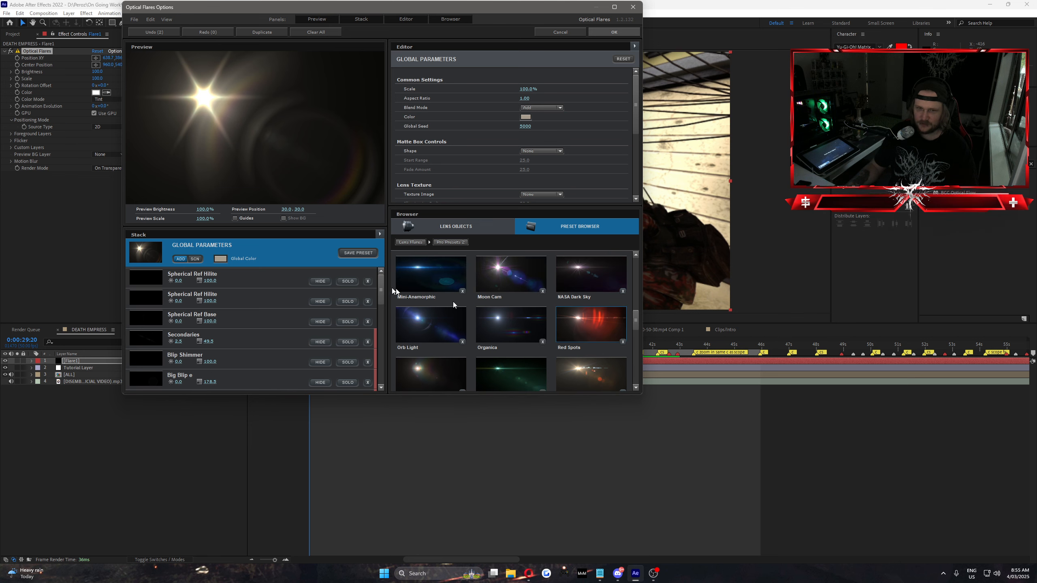
left_click(591, 324)
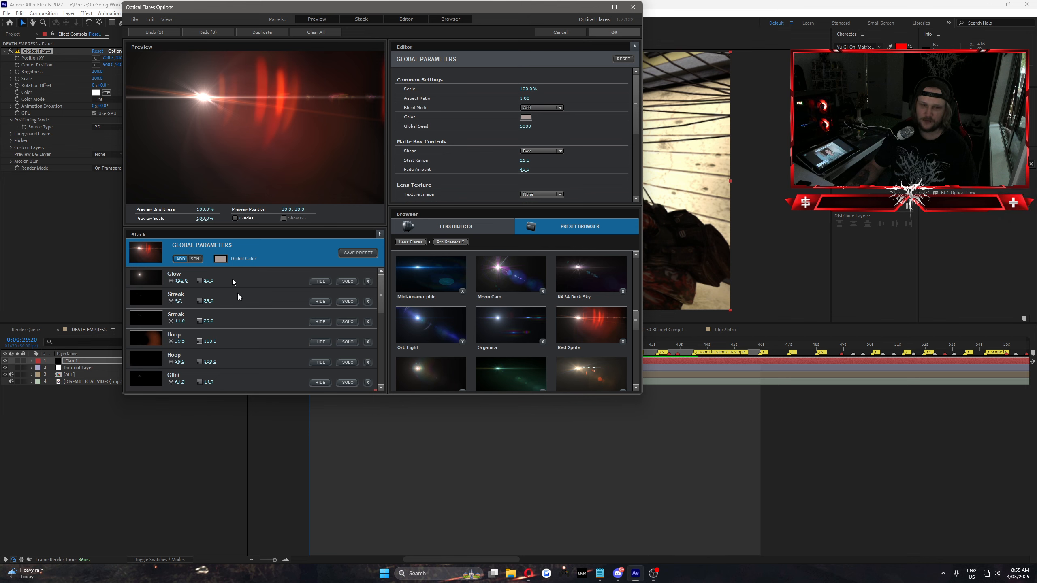
Look through the remaining presets, the global parameters and the stack of elements that make up the flare
scroll(527, 287, "up", 5)
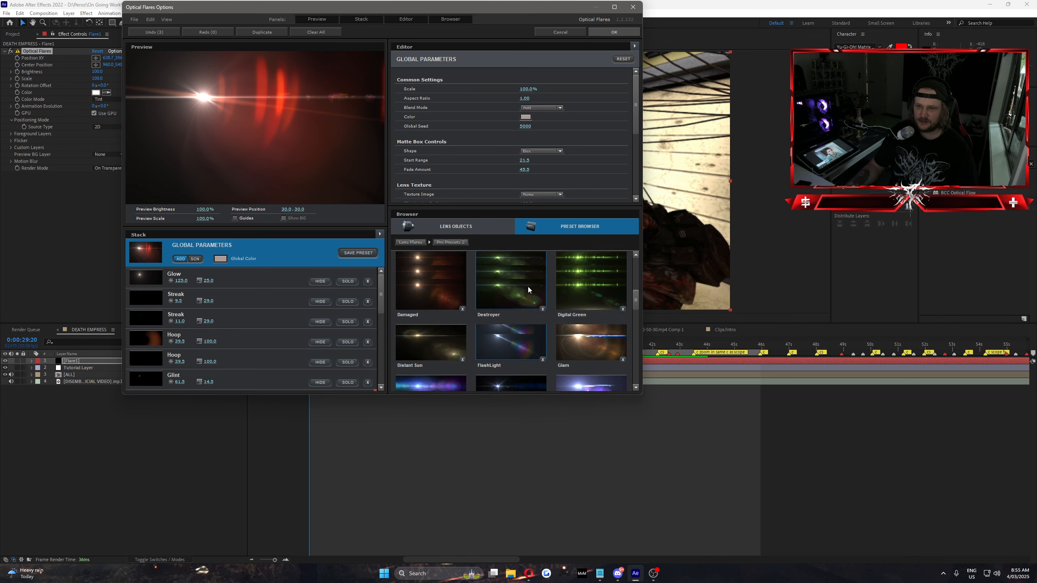
scroll(456, 138, "down", 5)
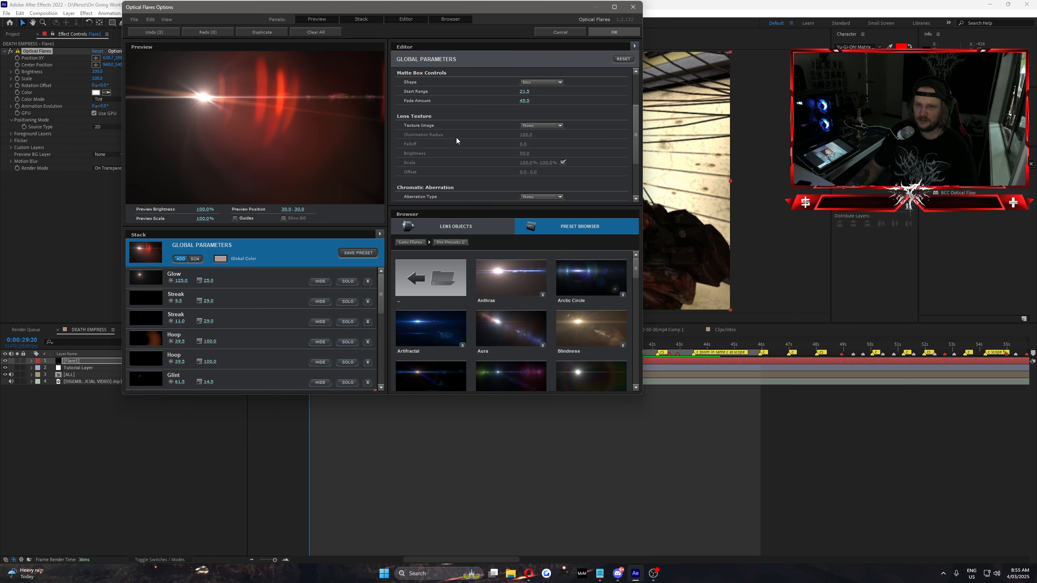
scroll(457, 146, "up", 6)
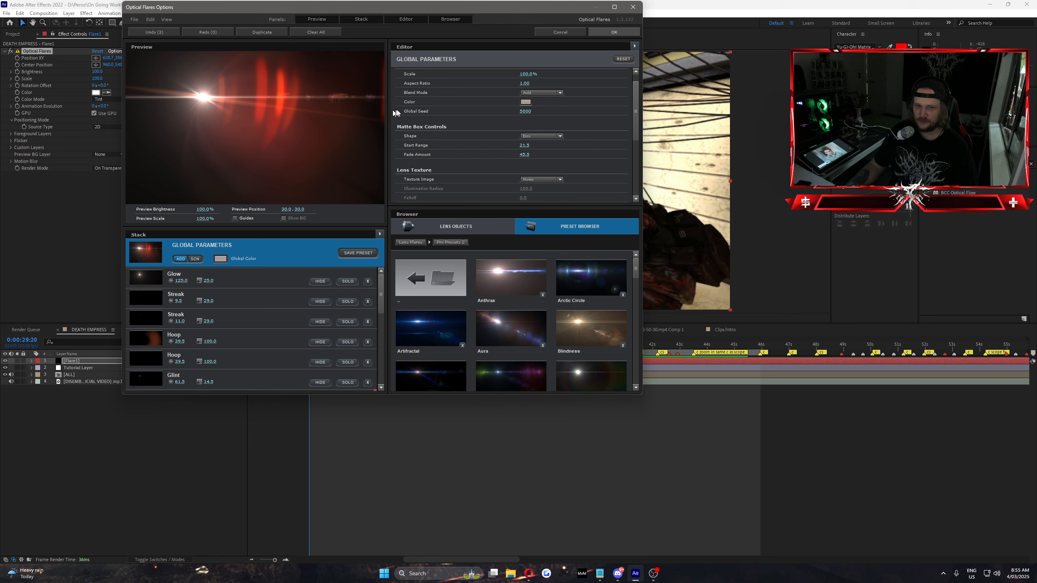
scroll(538, 170, "up", 1)
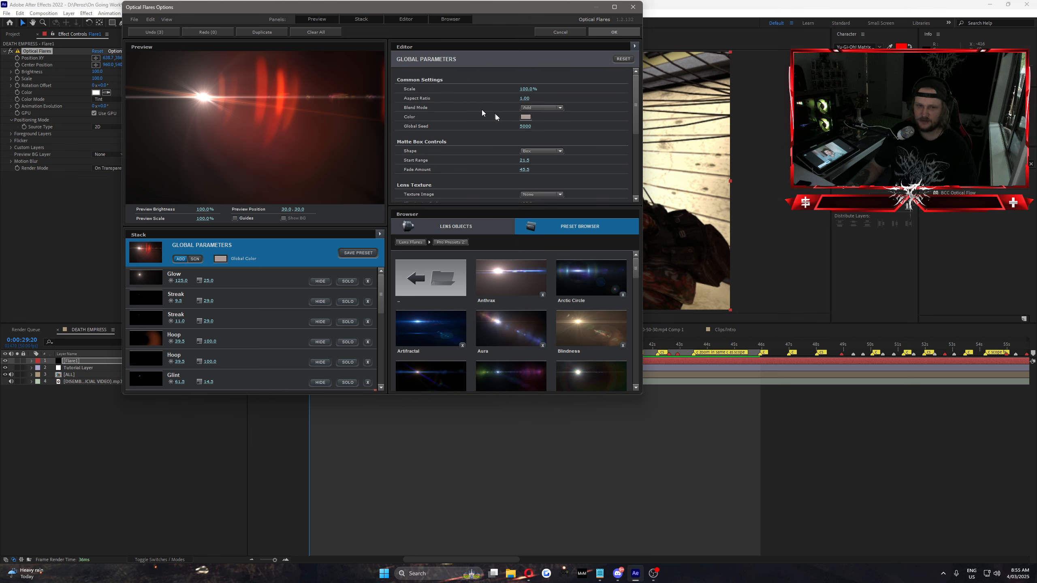
scroll(238, 300, "down", 2)
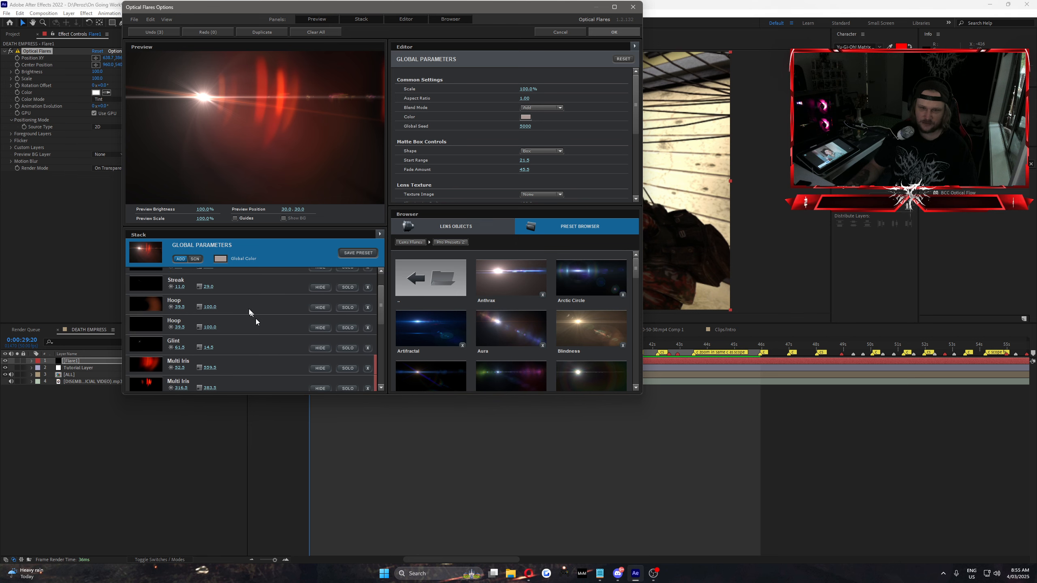
scroll(256, 321, "down", 2)
Browse the custom lens objects, then accept the flare options with the Red Spots preset loaded
left_click(471, 228)
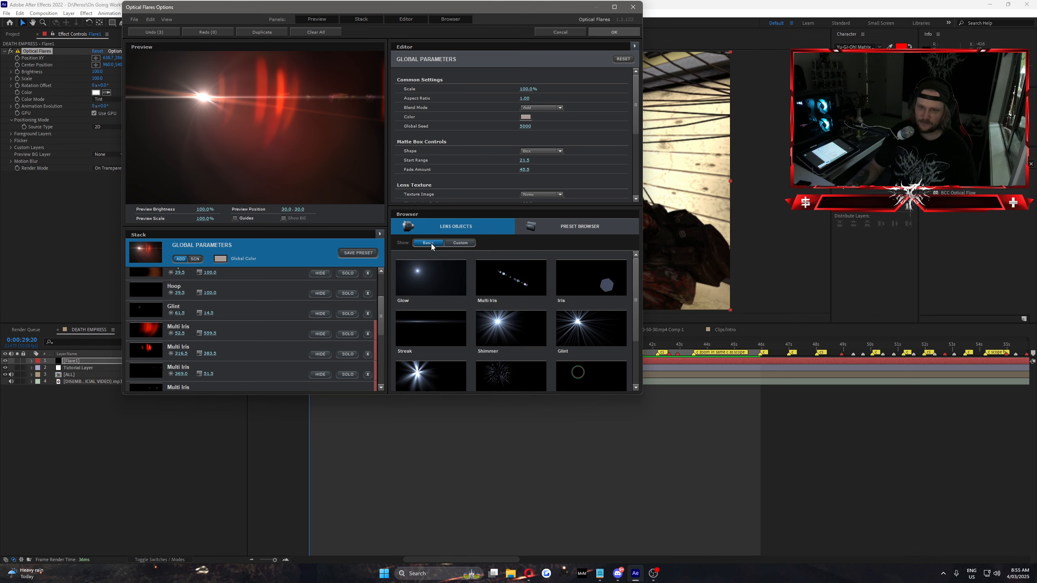
left_click(460, 243)
scroll(507, 305, "down", 5)
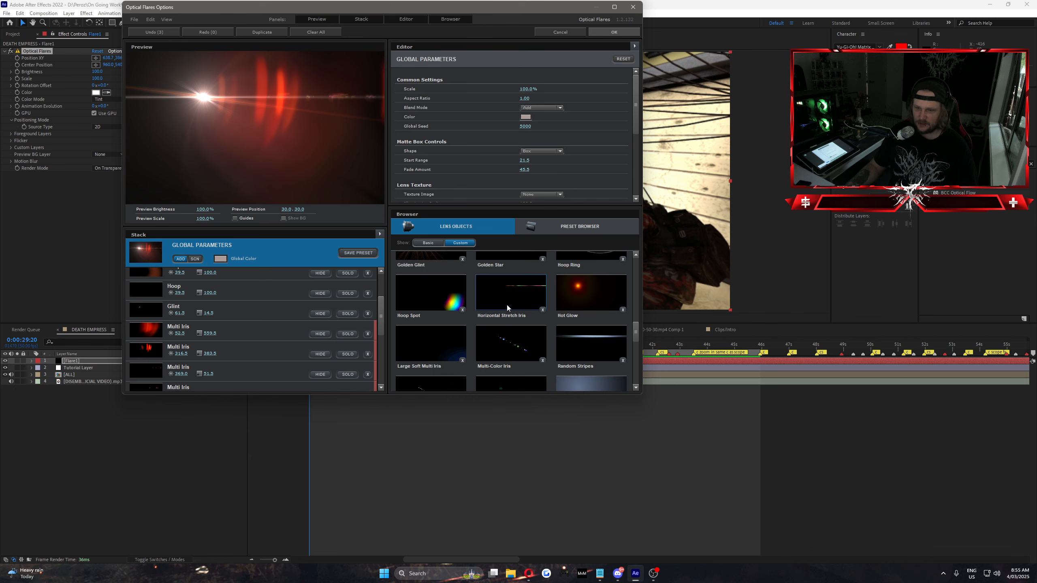
scroll(507, 305, "down", 3)
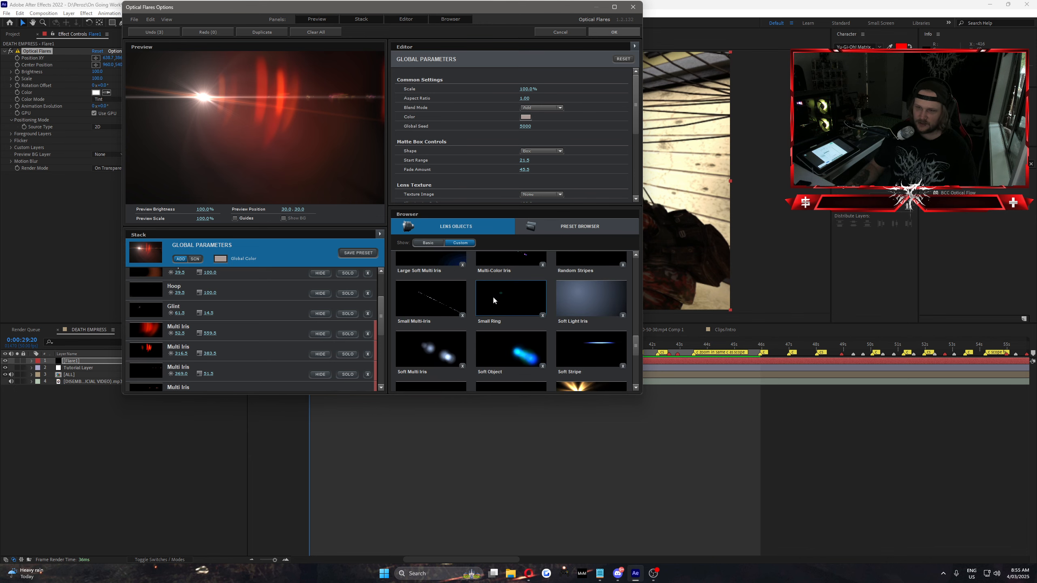
scroll(492, 295, "up", 8)
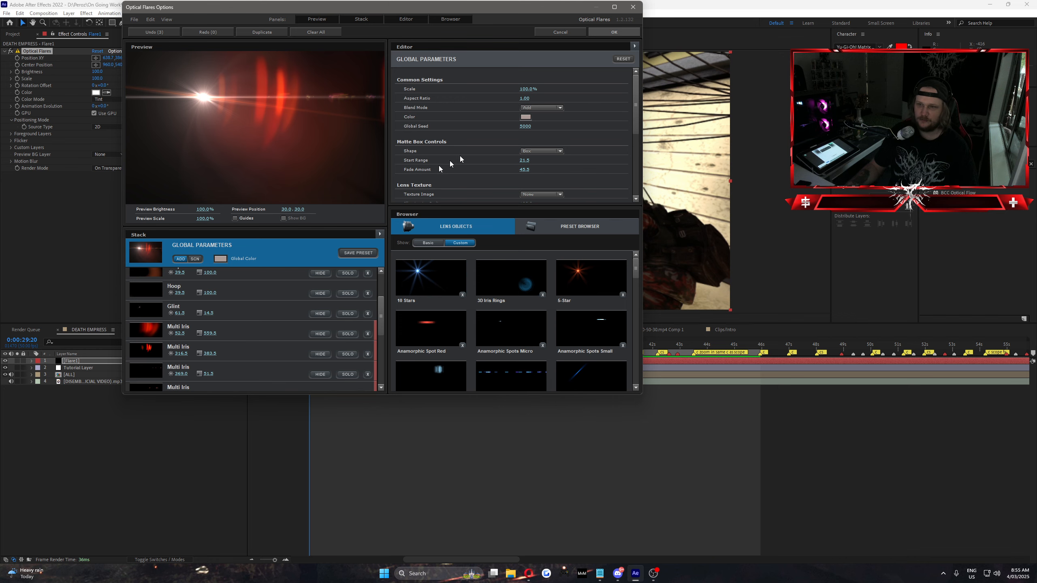
left_click(601, 31)
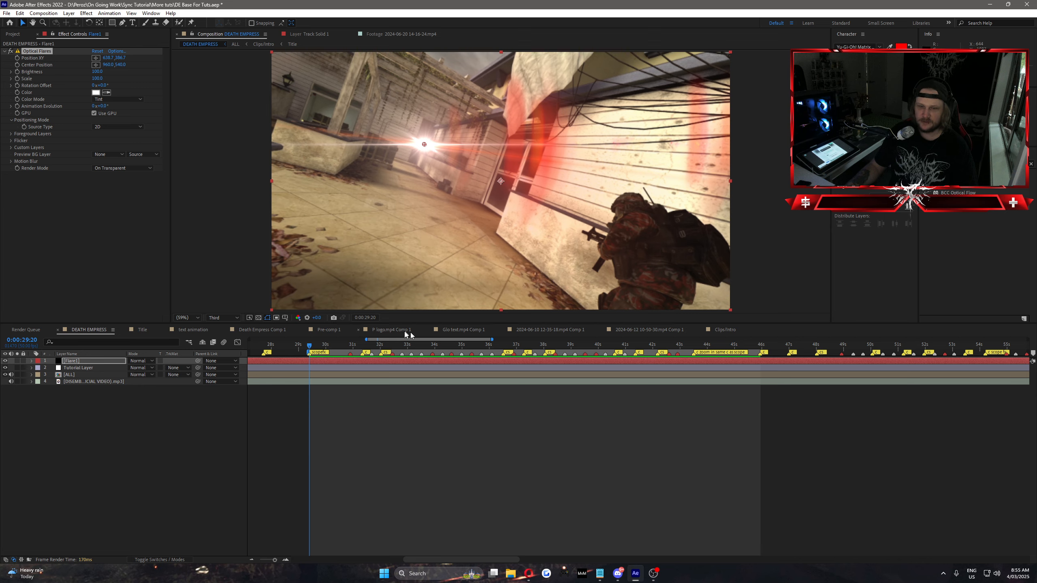
At about 32 seconds, place the flare on the tower's top, enable keyframing for Position XY and reveal its keyframe in the timeline
left_click_drag(319, 345, 387, 358)
left_click_drag(424, 145, 449, 92)
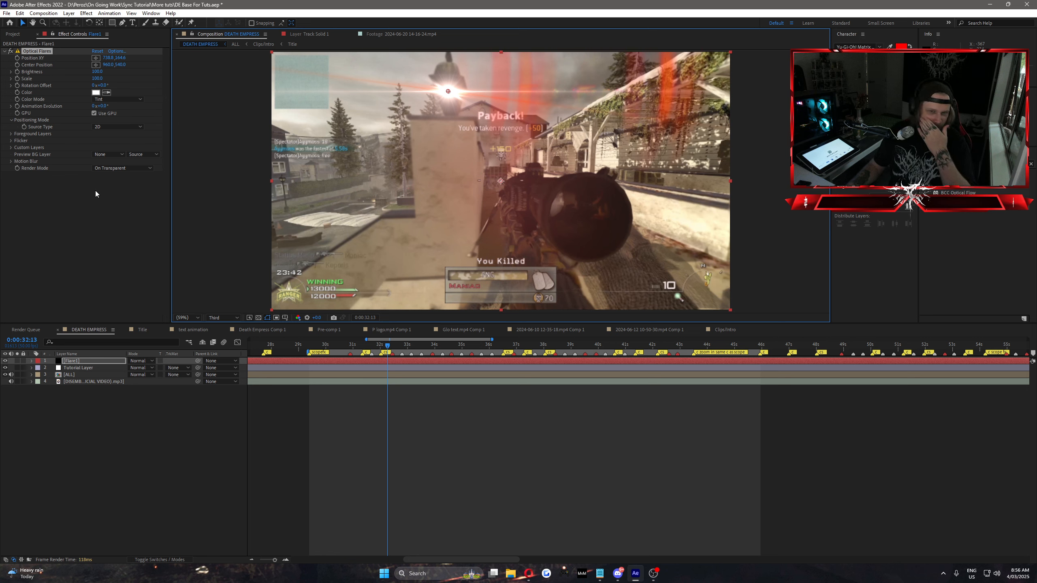
left_click(17, 59)
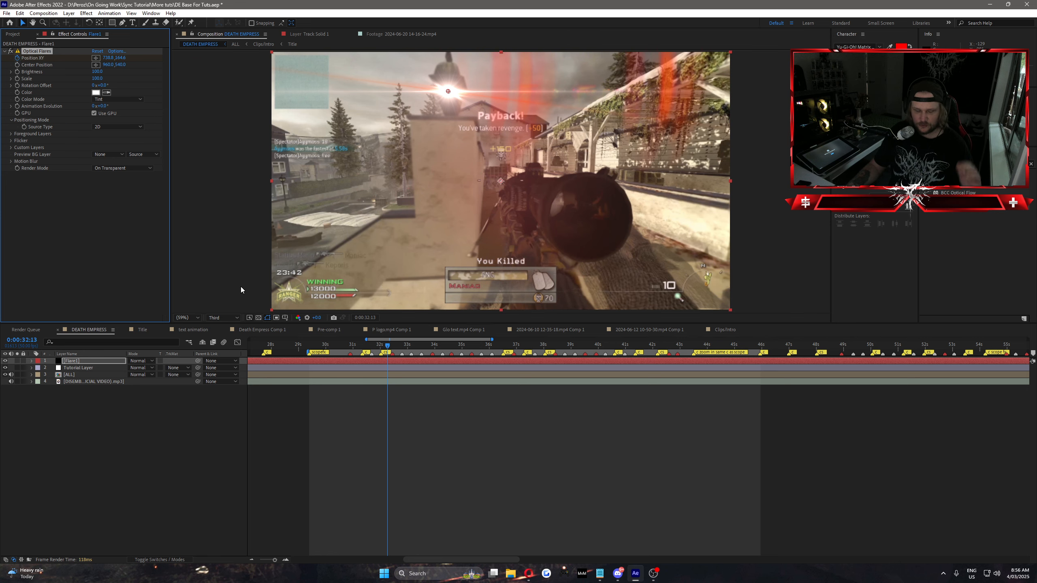
key("u")
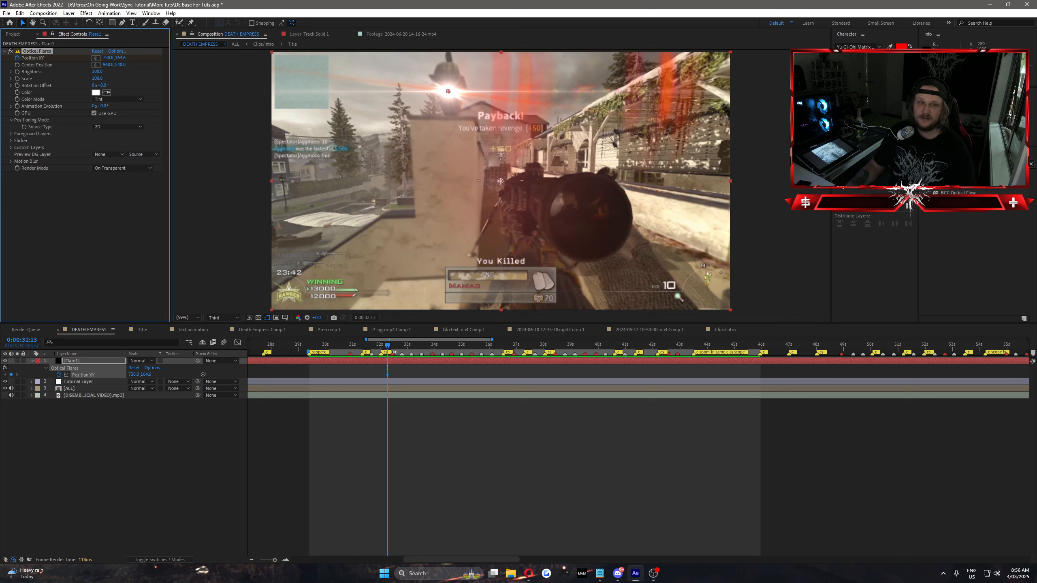
left_click(70, 206)
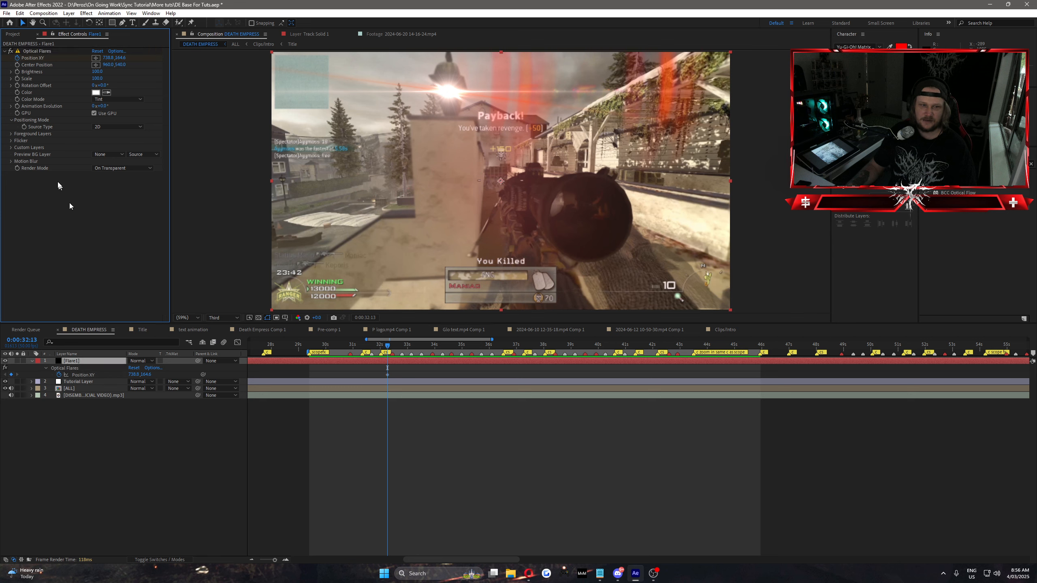
Turn off keyframing for the flare's Position XY and fine-tune the flare's placement on the lamp
left_click(17, 58)
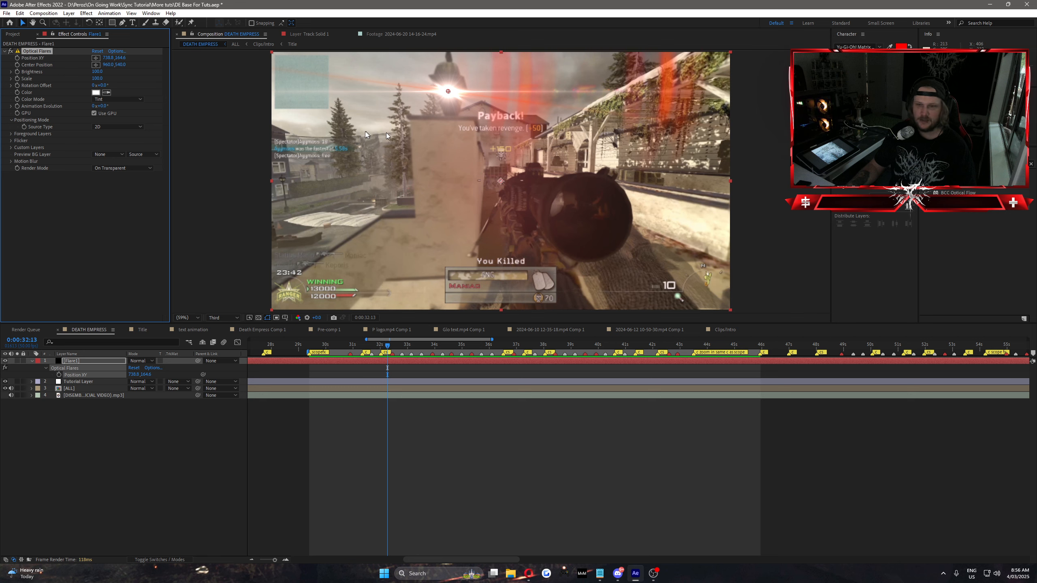
left_click_drag(448, 91, 419, 185)
left_click_drag(447, 100, 447, 91)
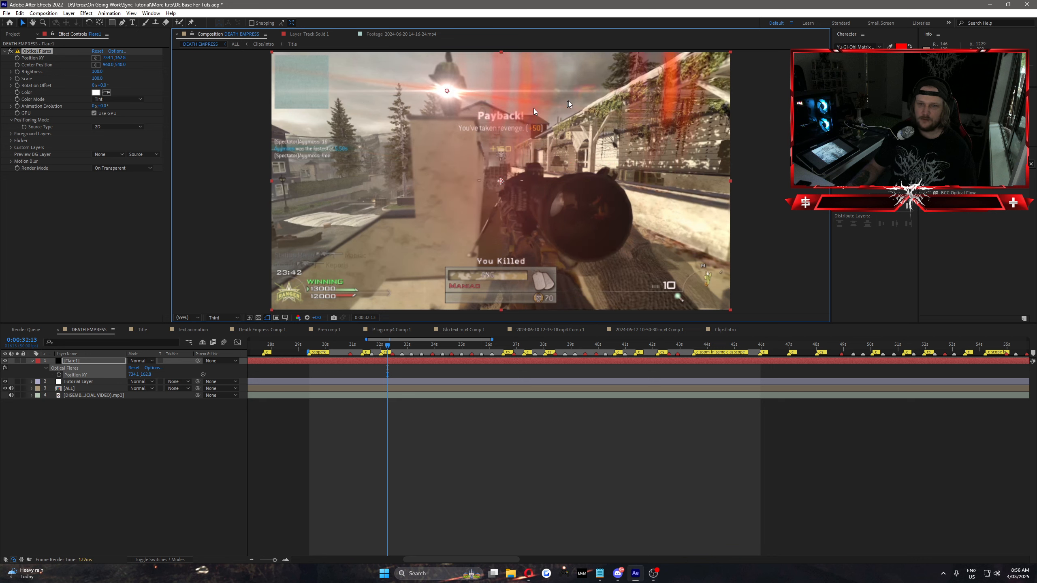
Move the flare's Center Position to about 1080, 447, then try a small Rotation Offset and undo the rotation
left_click(96, 65)
left_click(447, 170)
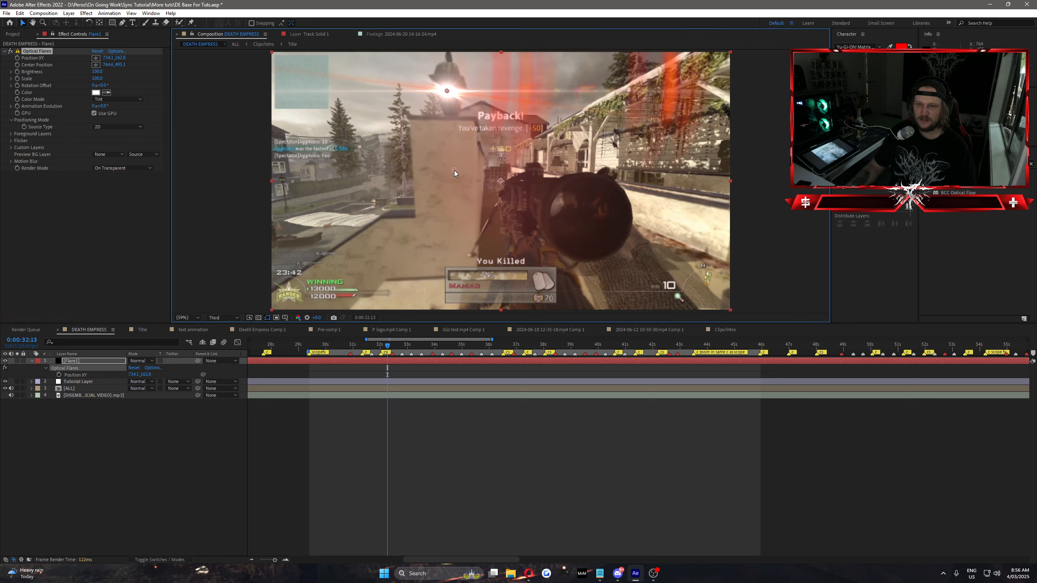
mouse_move(449, 173)
left_mouse_down()
mouse_move(672, 171)
mouse_move(439, 153)
mouse_move(557, 161)
mouse_move(477, 151)
mouse_move(530, 158)
left_mouse_up()
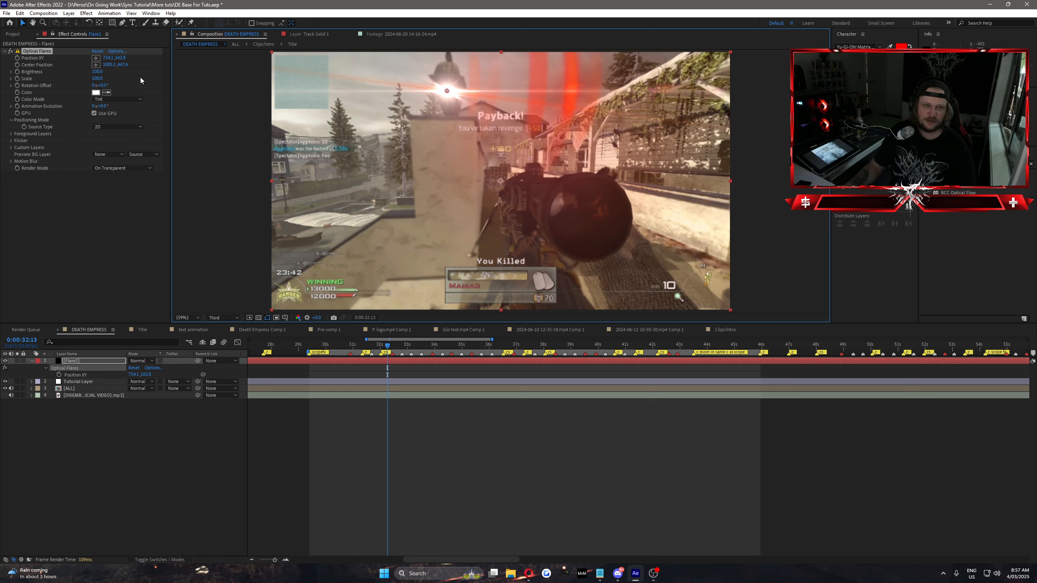
left_click_drag(105, 85, 116, 86)
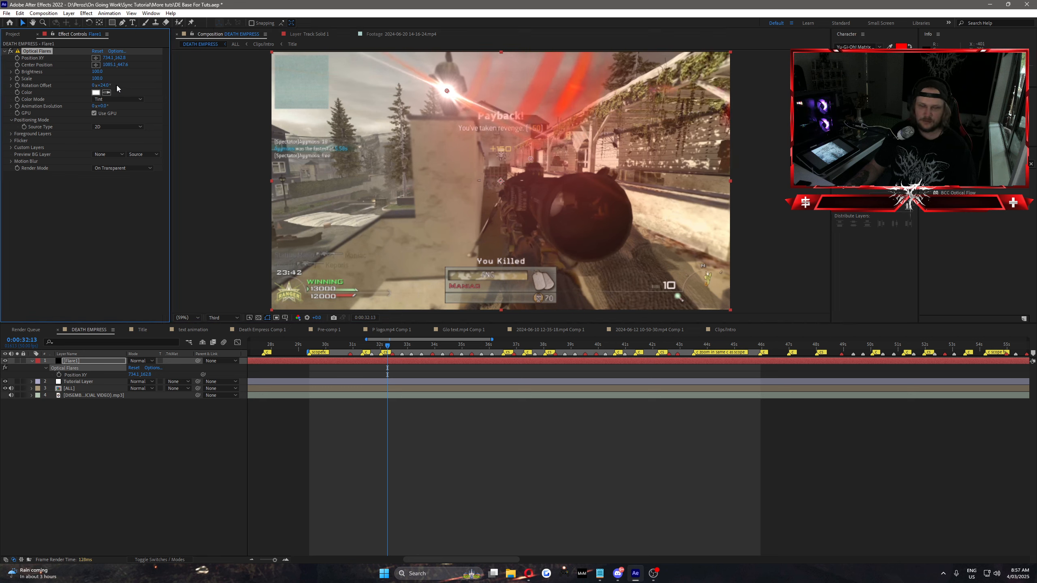
key("ctrl+z")
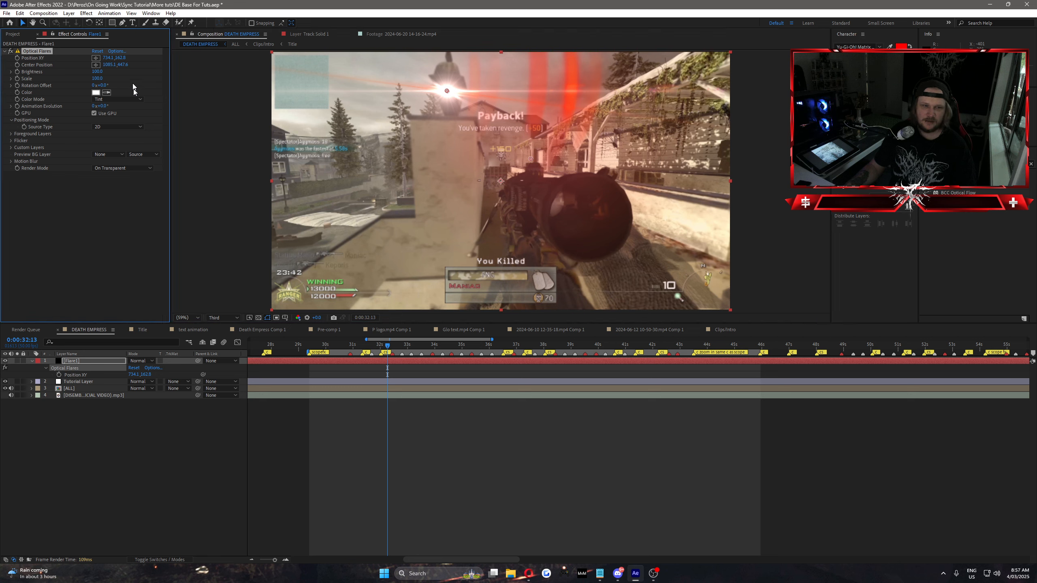
Set the Optical Flares flicker to Speed 20 and Amount 50, and check it on a neighbouring frame
left_click(13, 140)
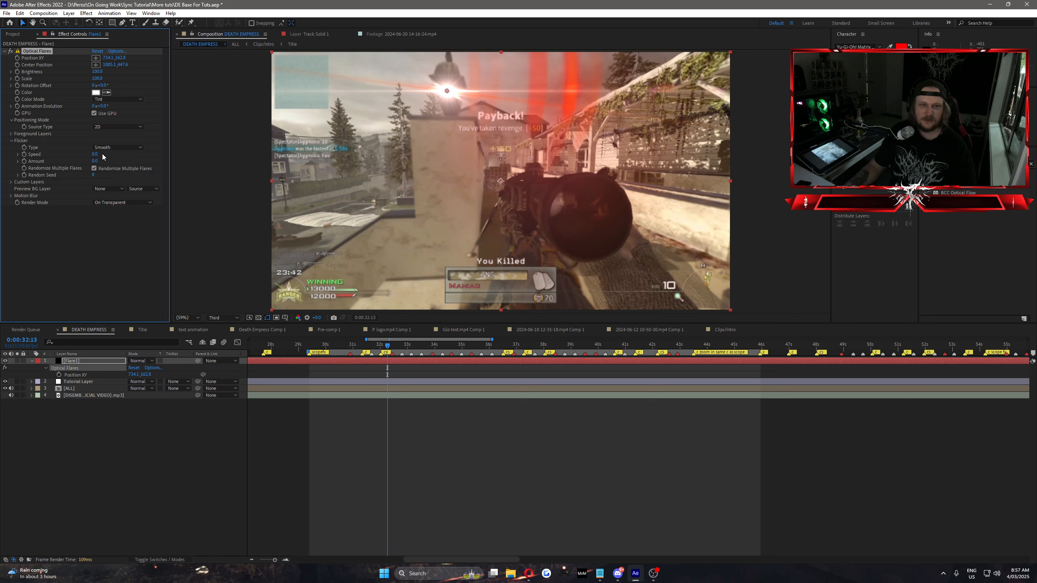
type("20")
left_click(129, 161)
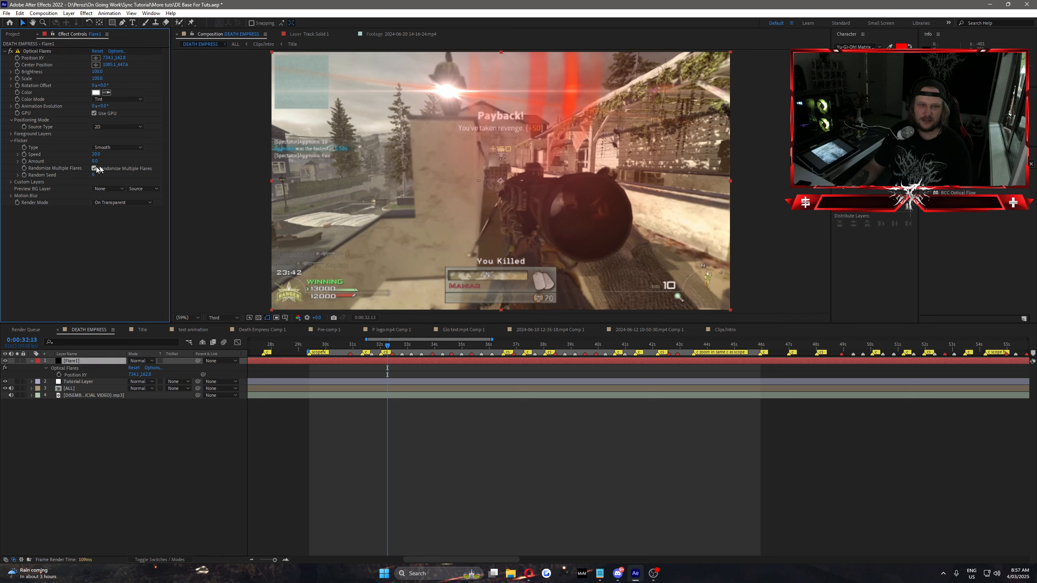
key("Return")
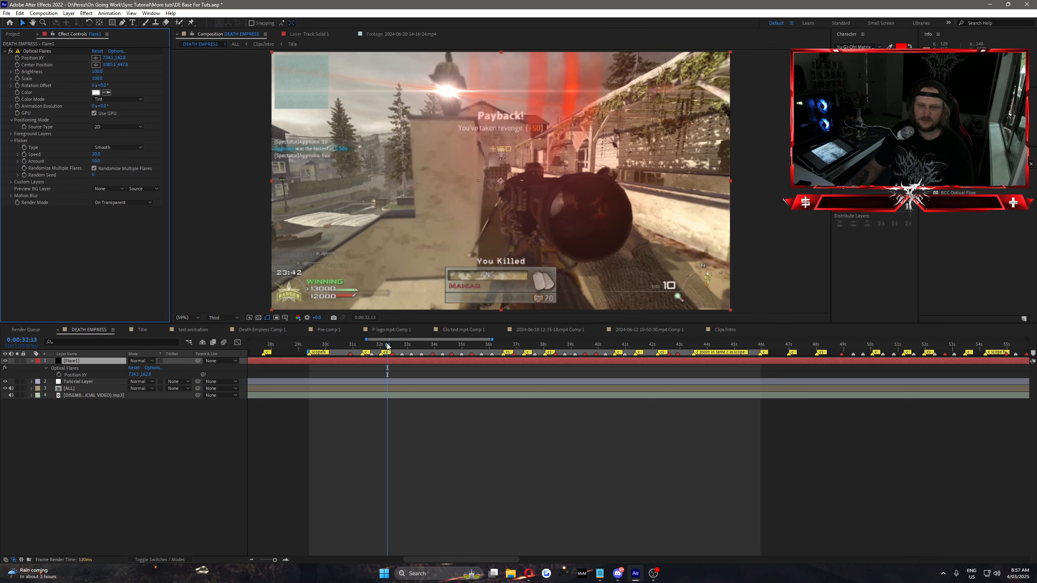
left_click_drag(387, 345, 387, 347)
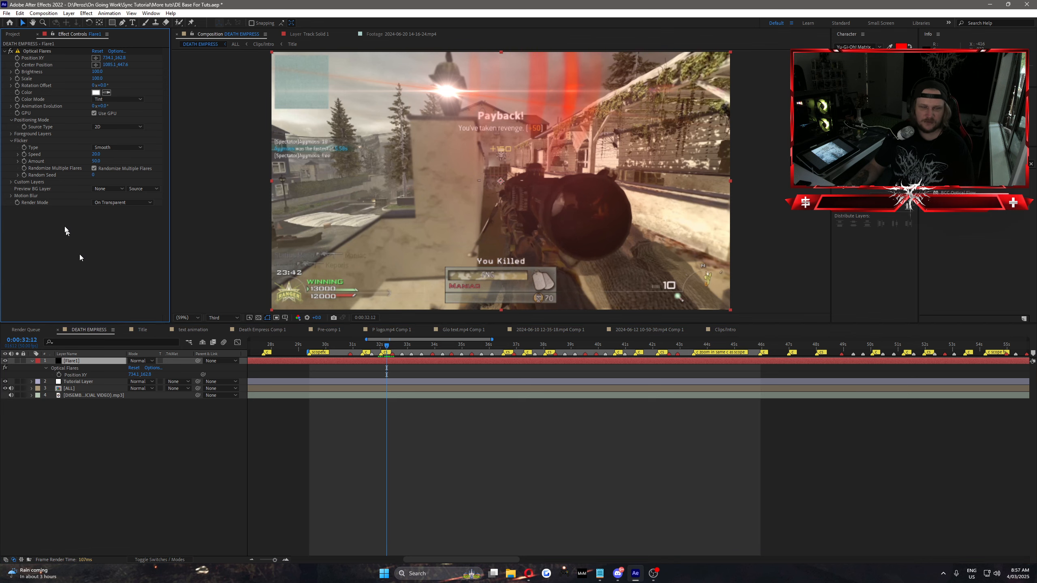
Delete the Optical Flares effect and the Flare1 solid layer from the DEATH EMPRESS composition
left_click(31, 51)
key("Delete")
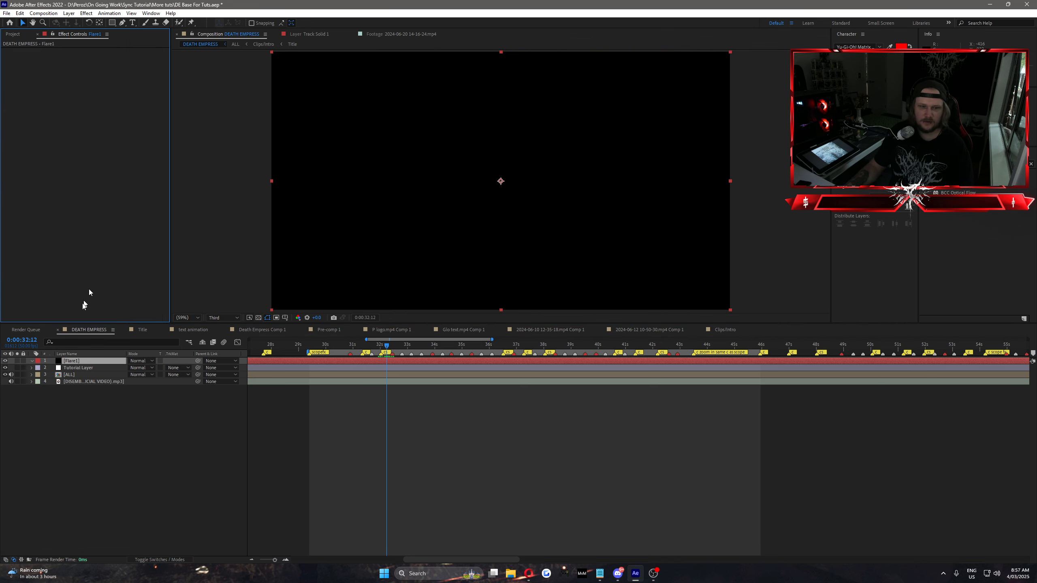
left_click(77, 360)
key("Delete")
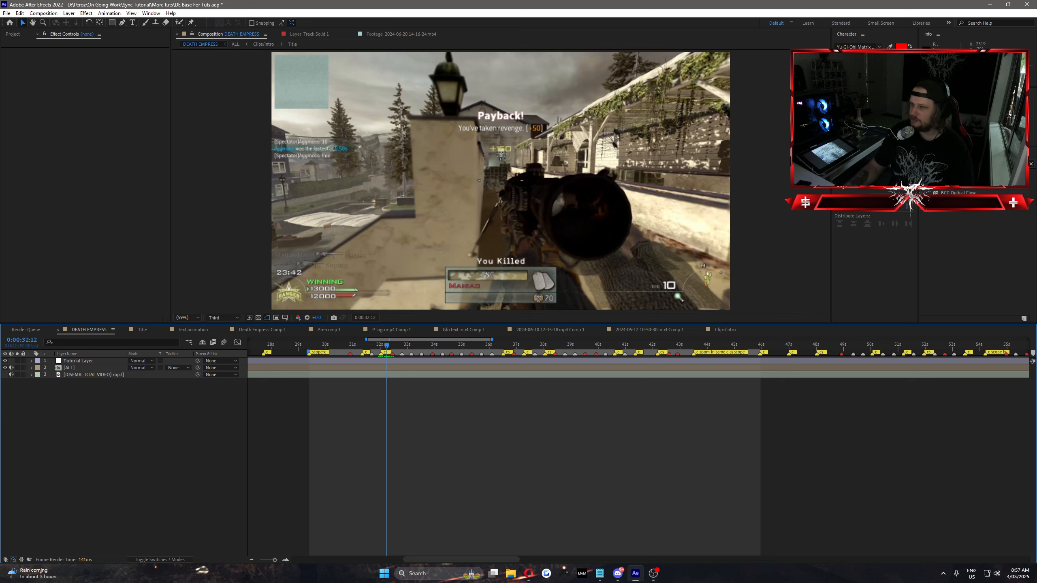
Apply the CC Vignette effect to the Tutorial Layer and set its Amount to 400
left_click(972, 164)
type("vig")
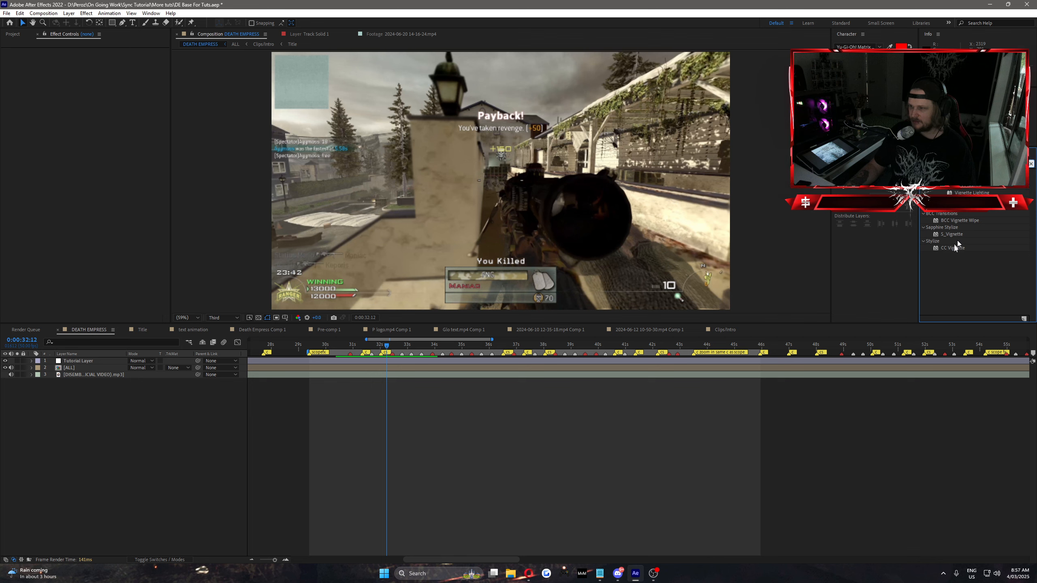
left_click_drag(953, 248, 70, 361)
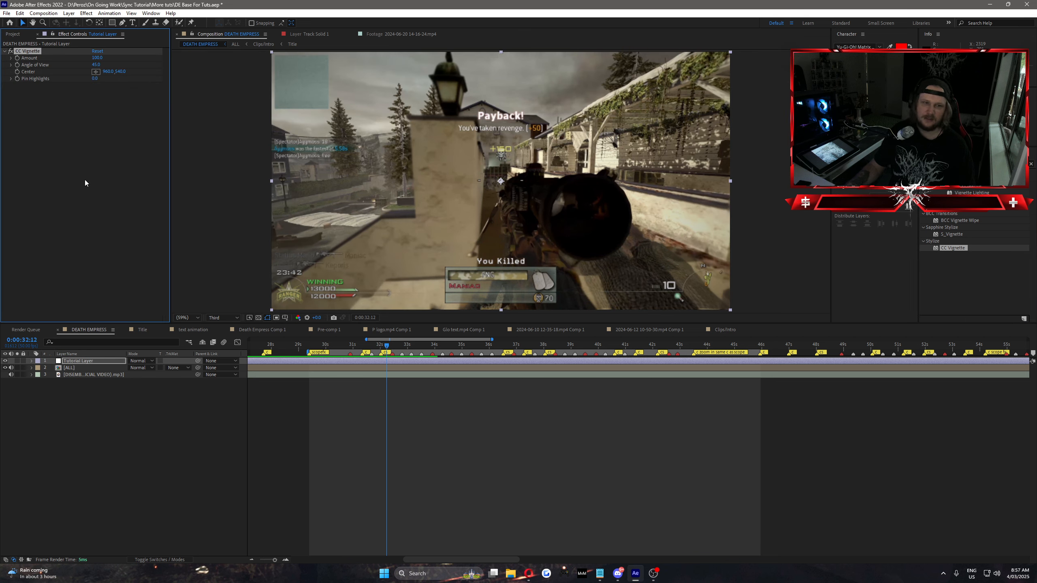
left_click(91, 177)
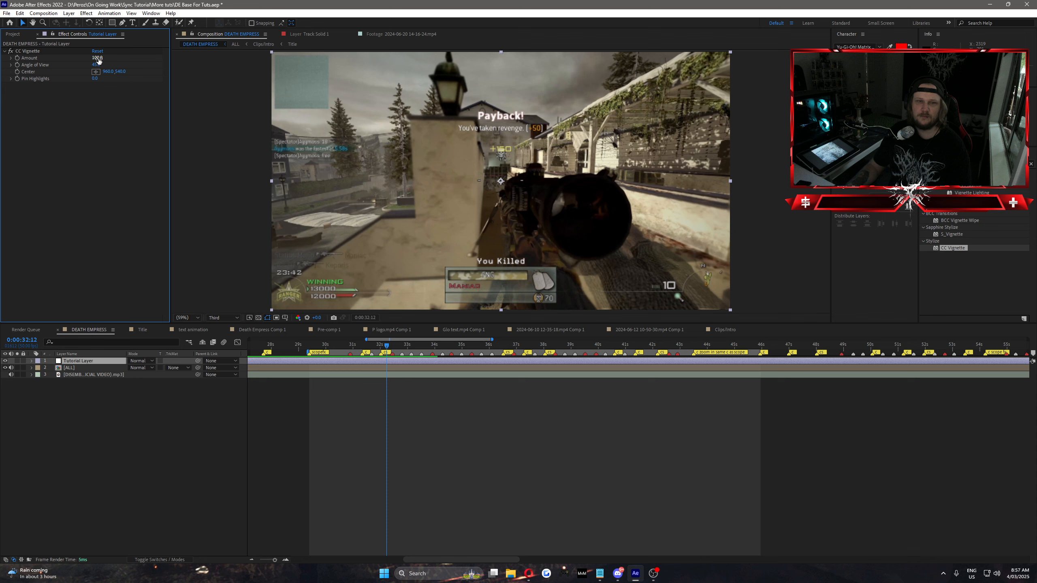
type("400")
key("Return")
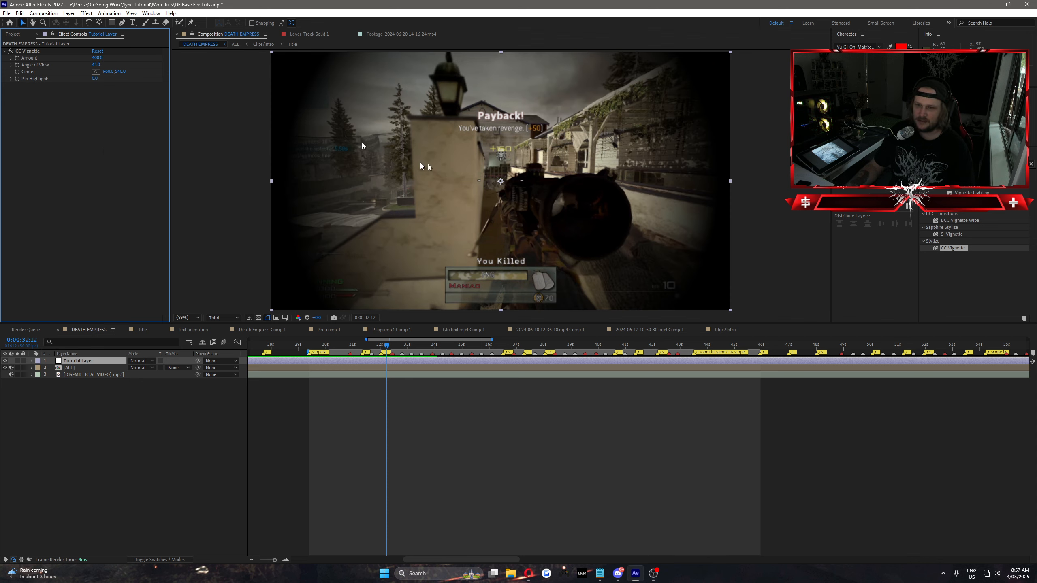
At 0:00:32:01, set the vignette Amount to 0, enable its keyframing and reveal the keyframe in the timeline
left_click_drag(386, 349, 382, 345)
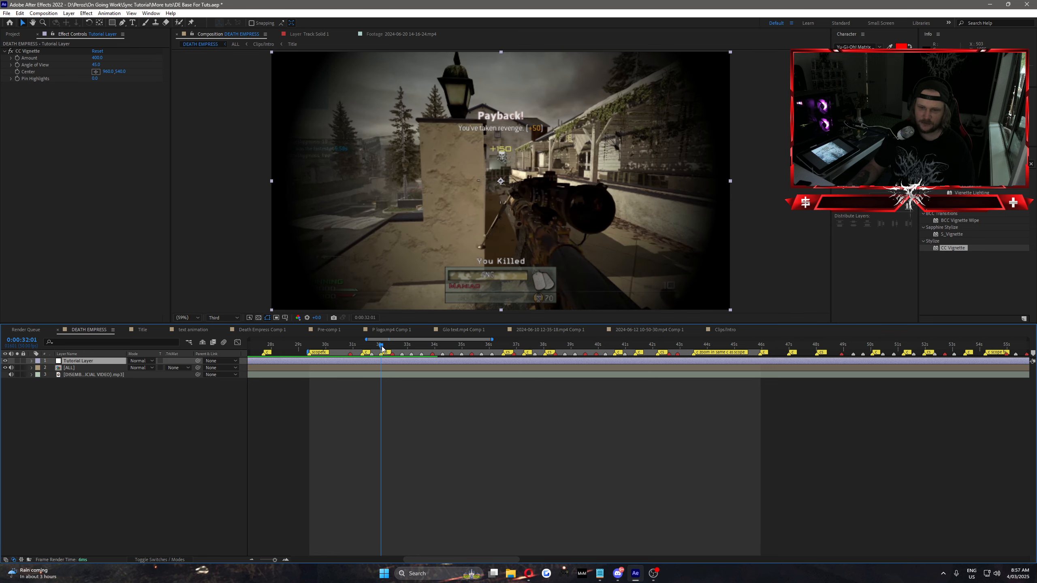
left_click(96, 58)
type("0")
key("Return")
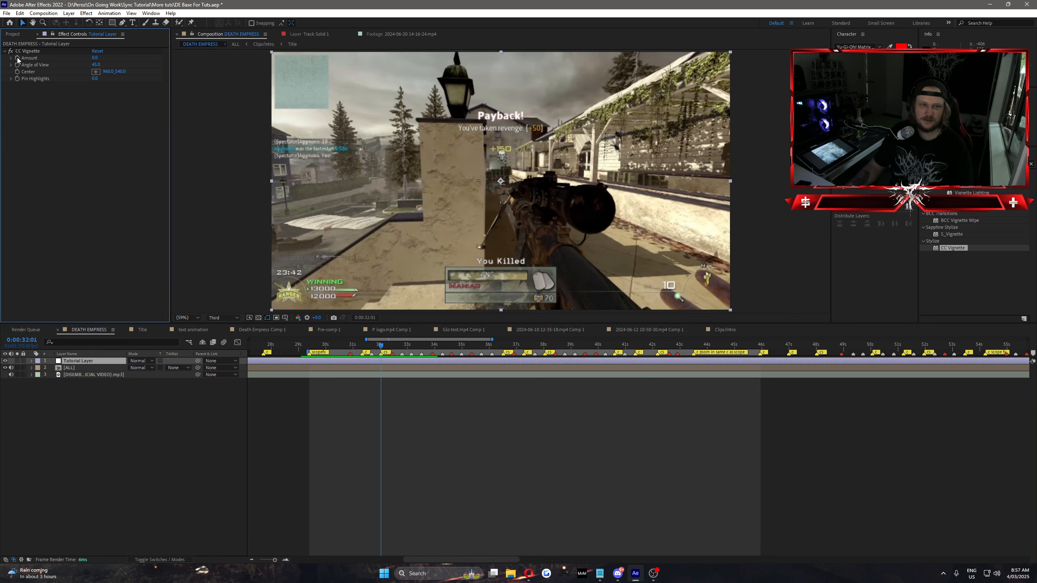
left_click(18, 59)
key("u")
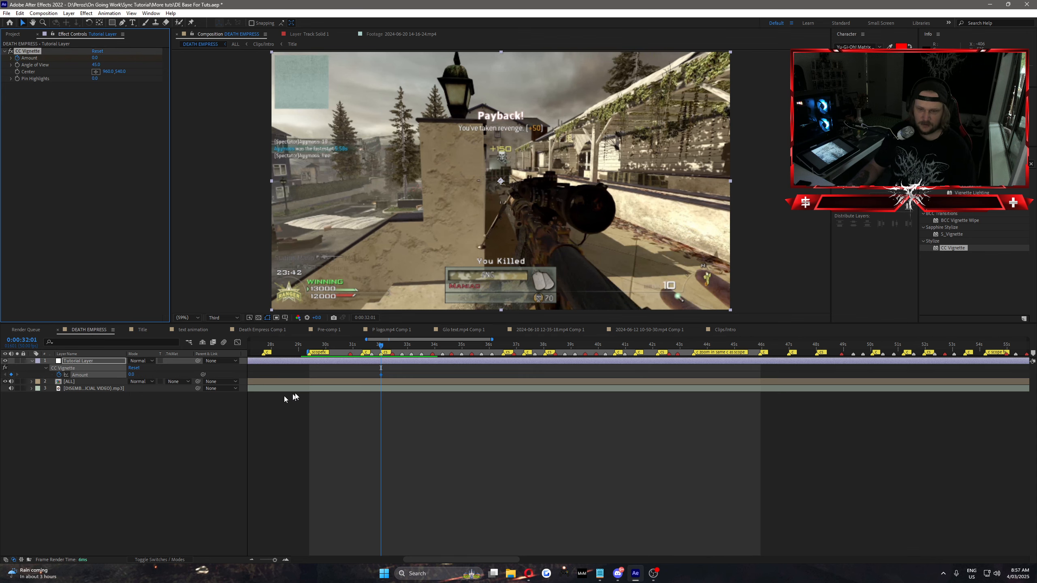
Keyframe the vignette Amount at 300 at 0:00:32:22 and at 0 four frames further on
left_click_drag(388, 349, 393, 347)
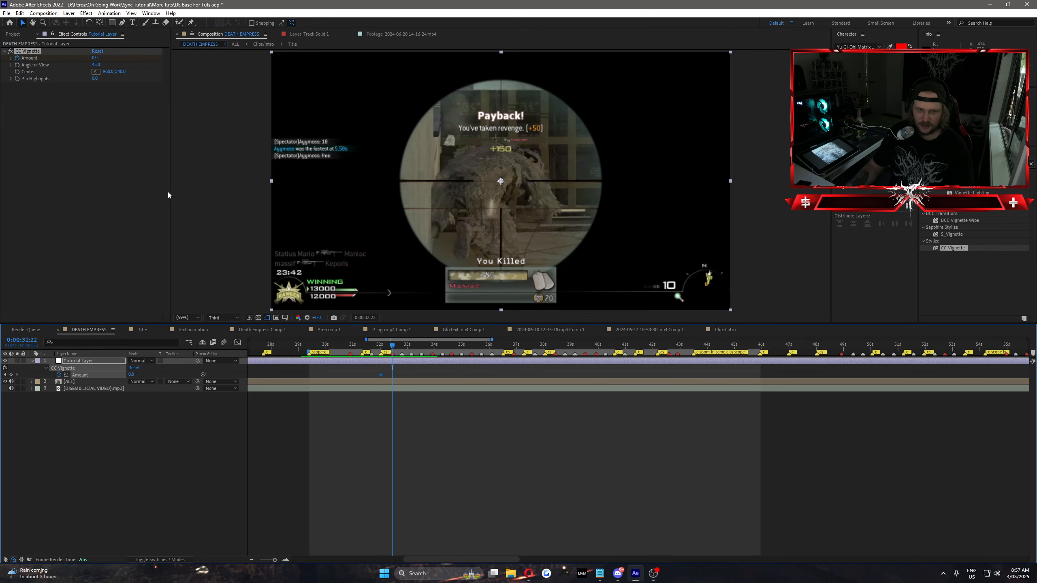
left_click(95, 58)
left_click(109, 145)
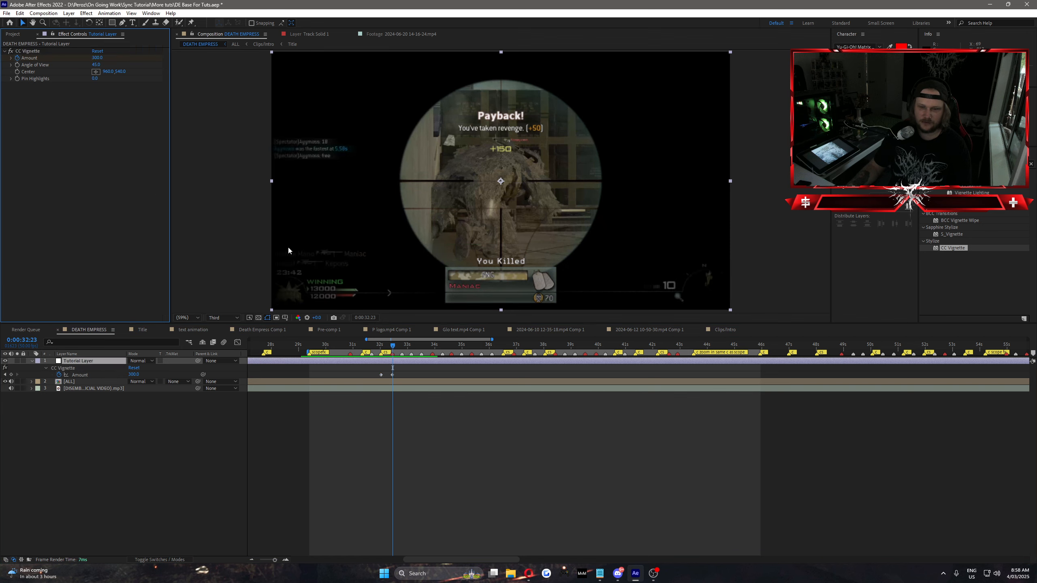
key("Page_Down")
key("Page_Down")
key("Page_Down")
key("Page_Down")
type("0")
key("Return")
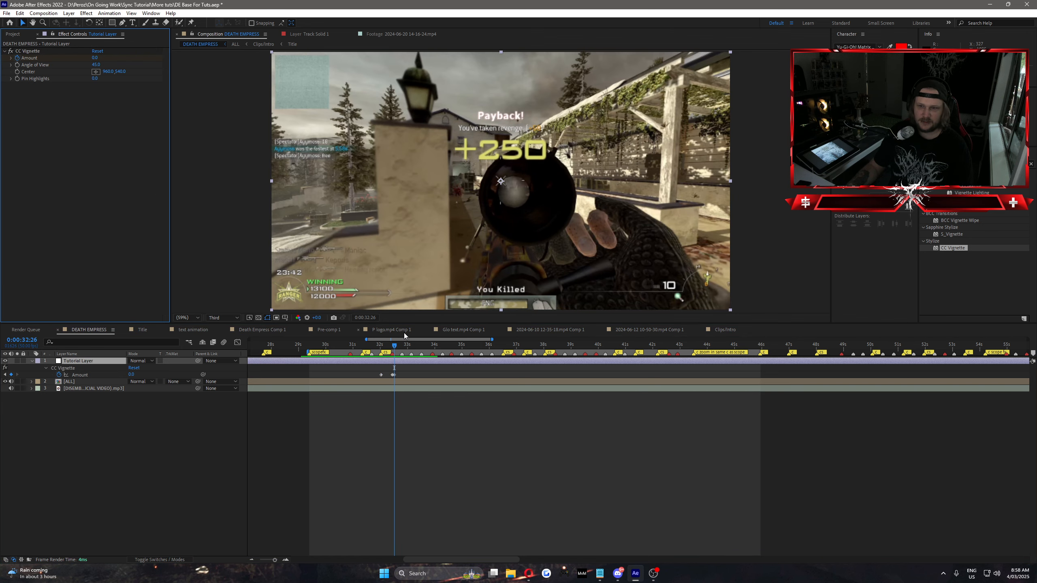
Move the vignette's Center to the lower edge of the frame at about 930, 1034 and scrub through the result
left_click_drag(377, 353, 388, 363)
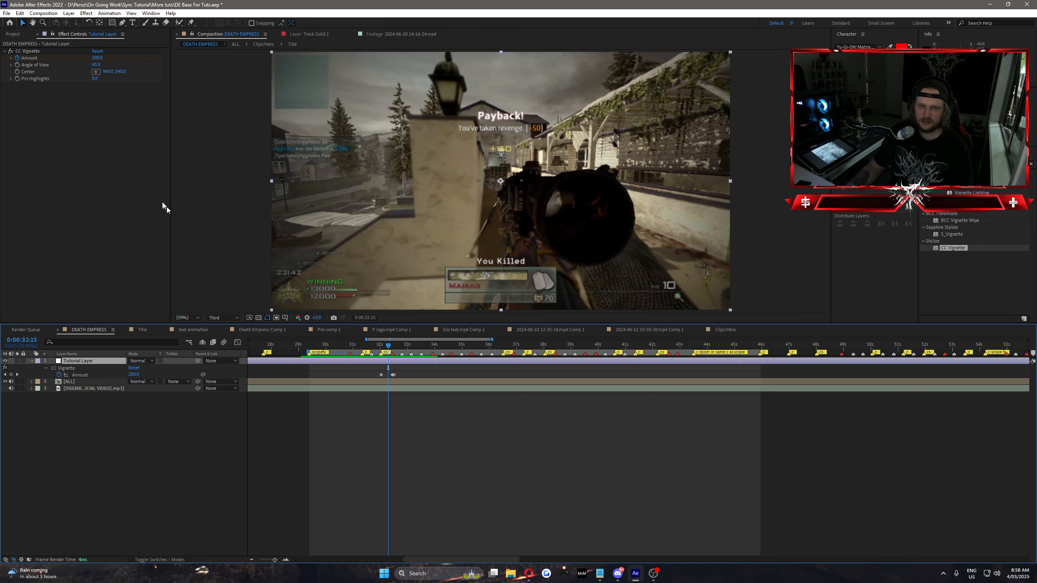
left_click(27, 50)
left_click_drag(501, 181, 493, 299)
mouse_move(386, 351)
left_mouse_down()
mouse_move(400, 354)
mouse_move(379, 353)
mouse_move(390, 354)
left_mouse_up()
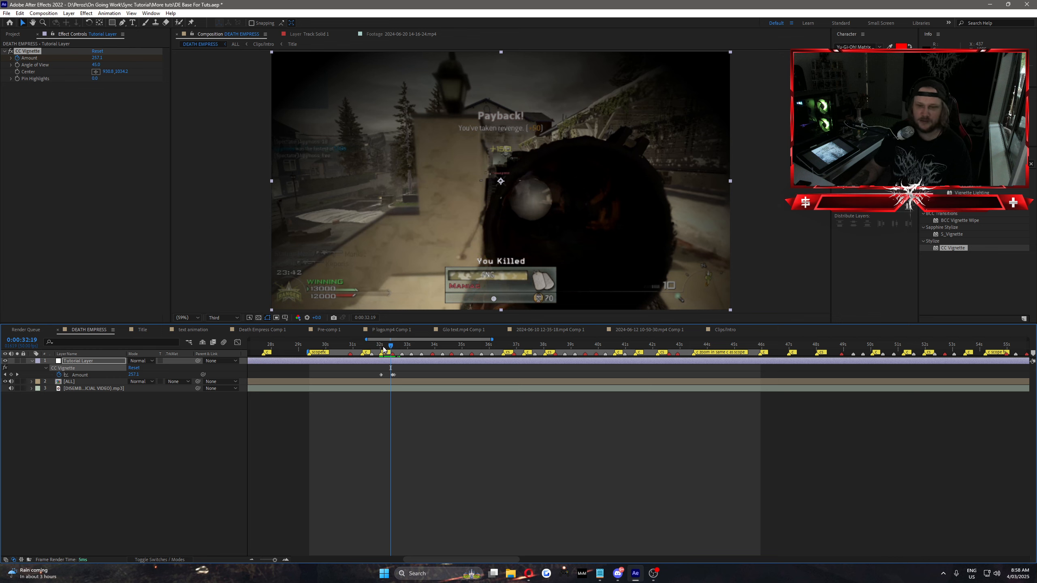
left_click(379, 345)
mouse_move(379, 345)
left_mouse_down()
mouse_move(395, 352)
mouse_move(381, 355)
mouse_move(386, 346)
left_mouse_up()
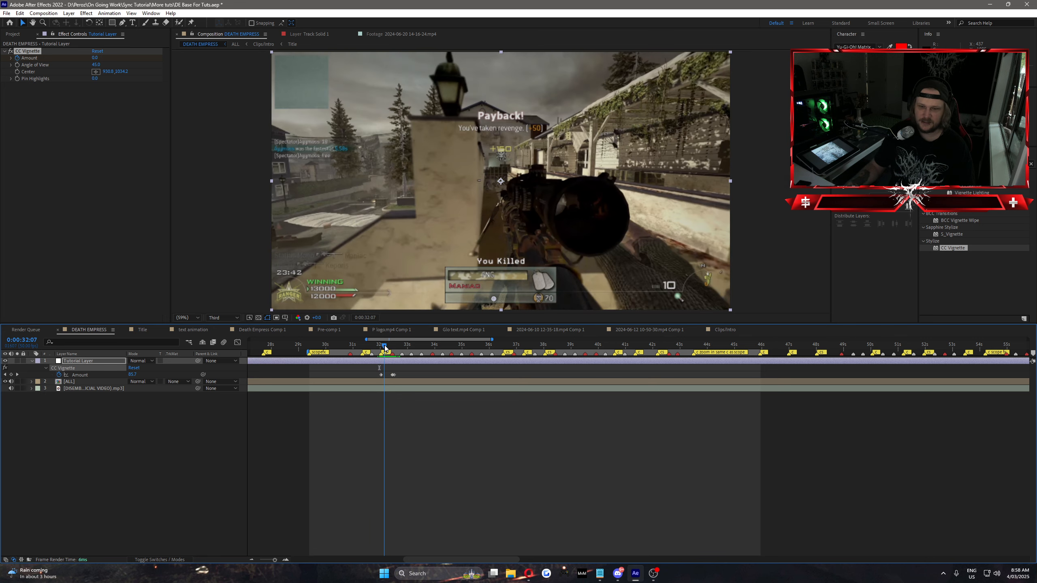
Place the vignette's Center on the lamp at about 756, 186 and scrub through the animation
left_click(96, 72)
left_click(445, 92)
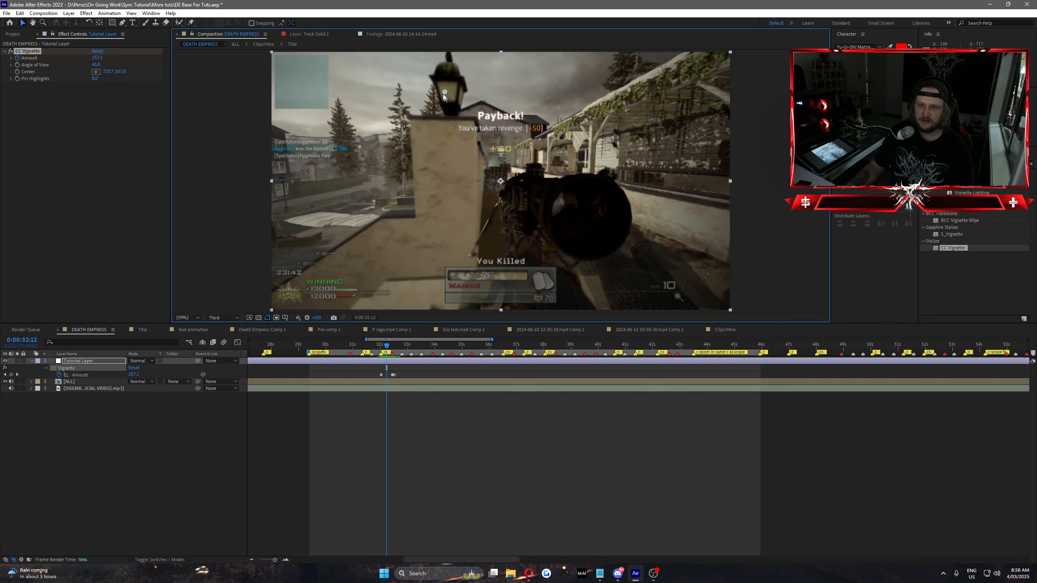
left_click_drag(444, 94, 450, 97)
left_click(385, 350)
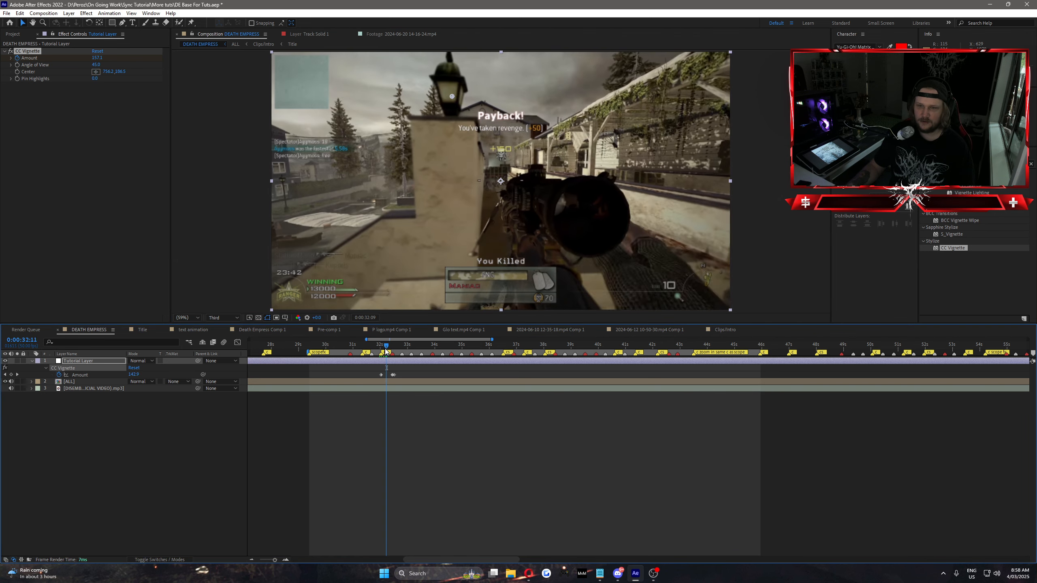
left_click_drag(386, 352, 376, 349)
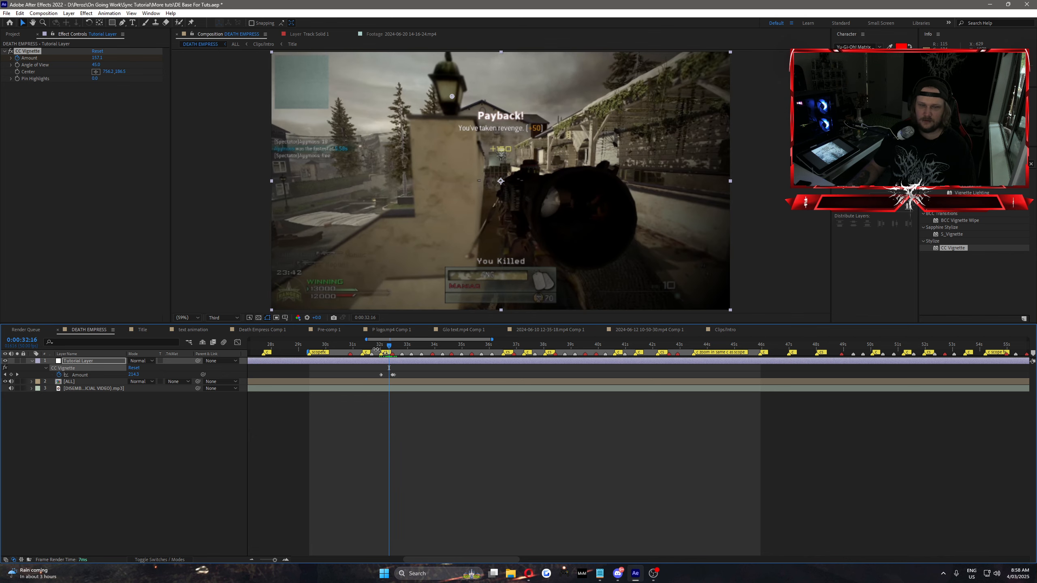
Delete the CC Vignette effect from the Tutorial Layer and deselect the layer
left_click(29, 50)
key("Delete")
left_click(130, 408)
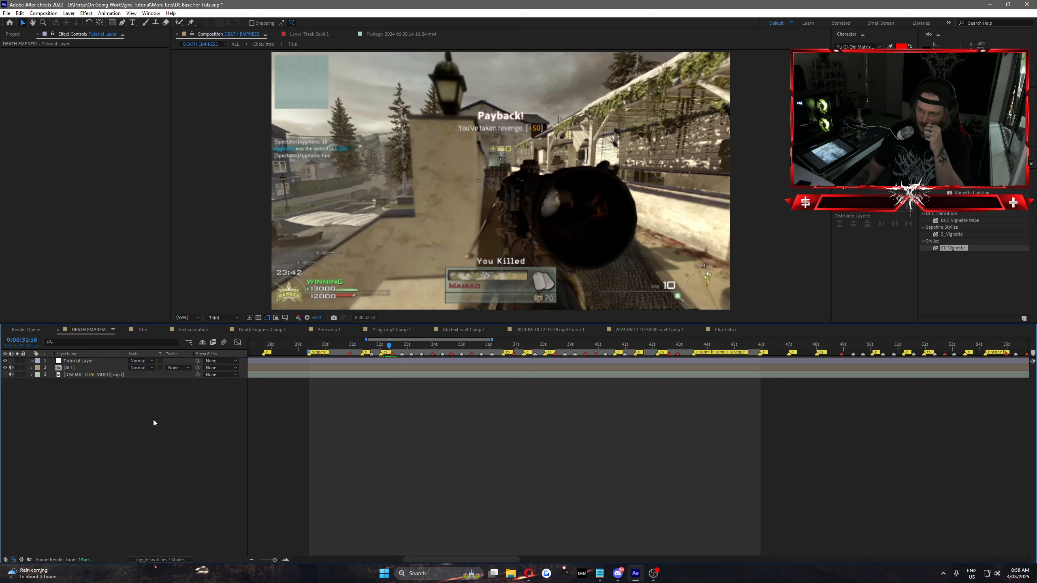
Search the effects for "warp" and apply the Warp effect from the Distort category to the Tutorial Layer
left_click(955, 164)
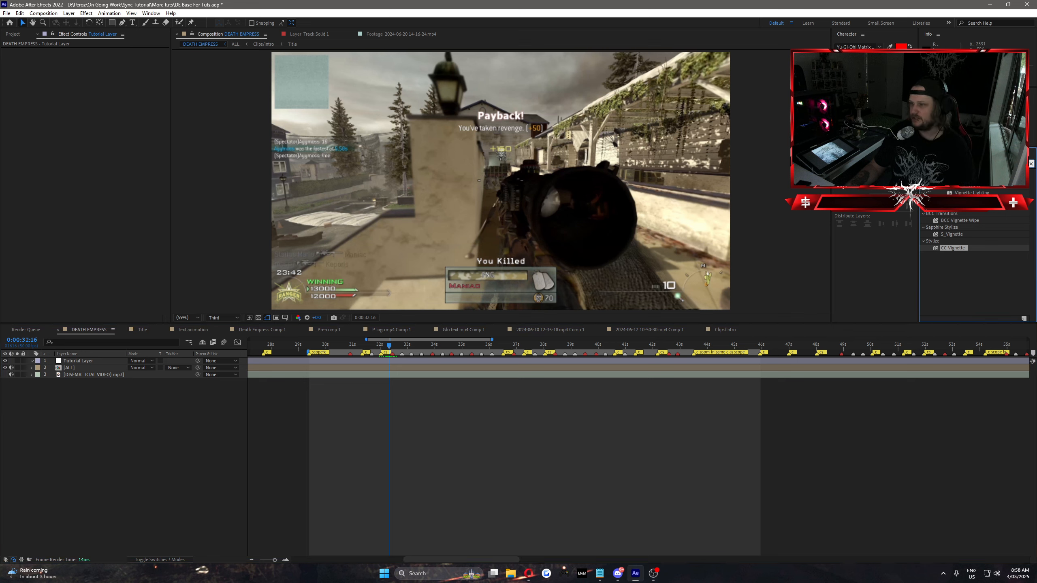
type("warp")
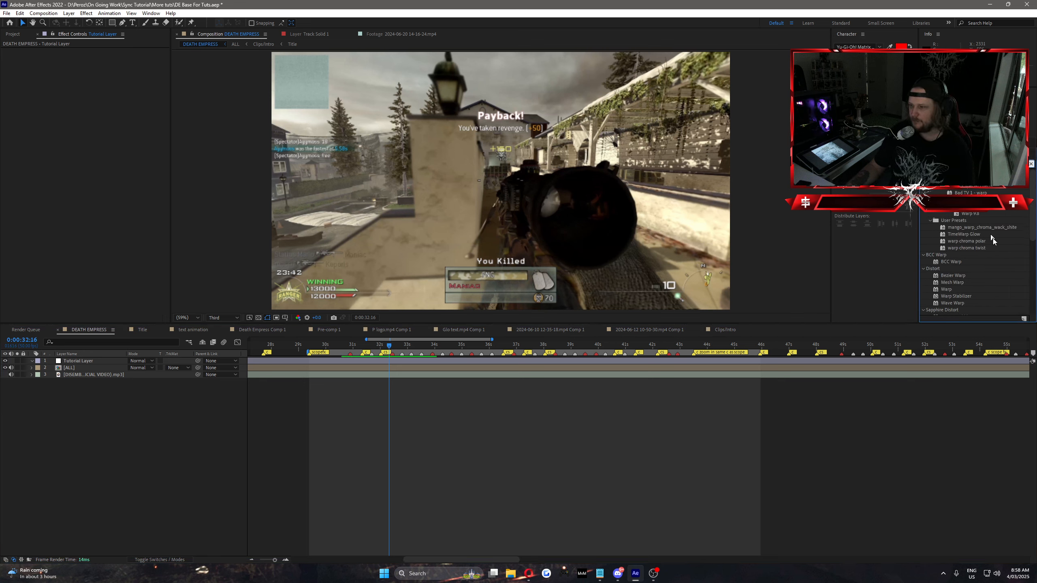
scroll(991, 240, "down", 3)
left_click_drag(950, 235, 87, 361)
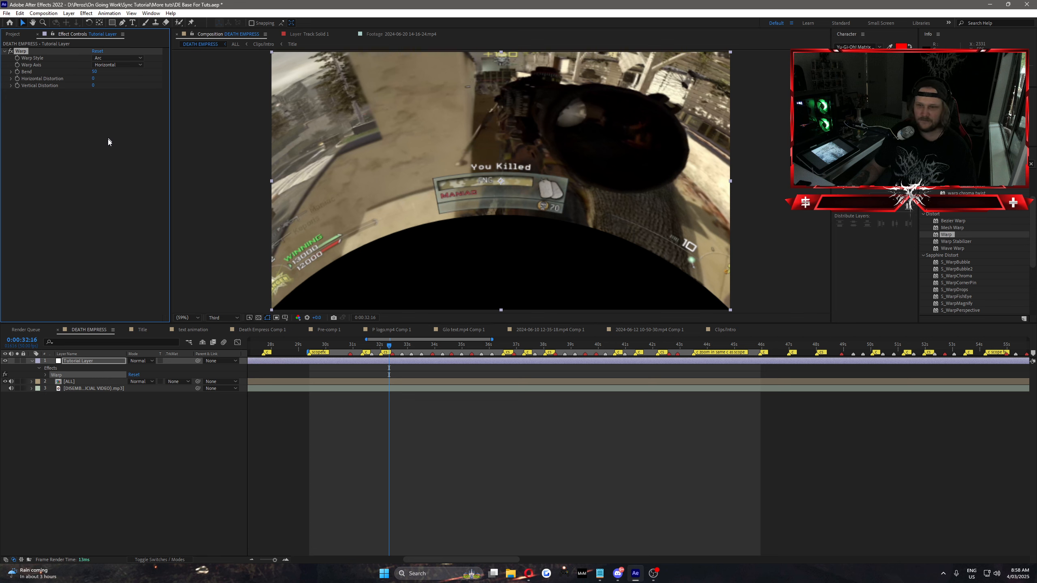
Look over the available warp styles and set the Warp Style to FishEye
left_click(117, 58)
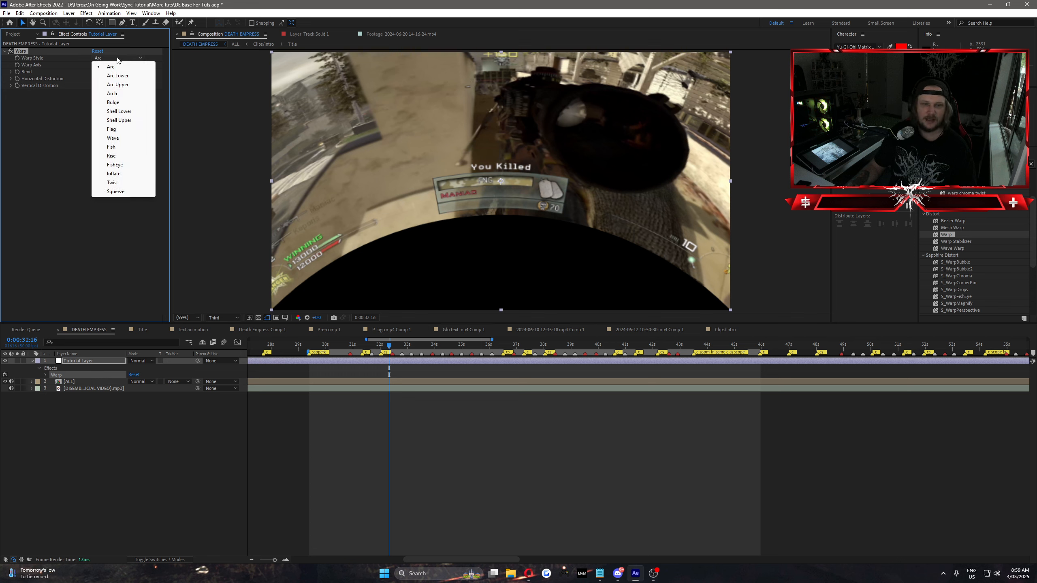
left_click(33, 100)
left_click(117, 58)
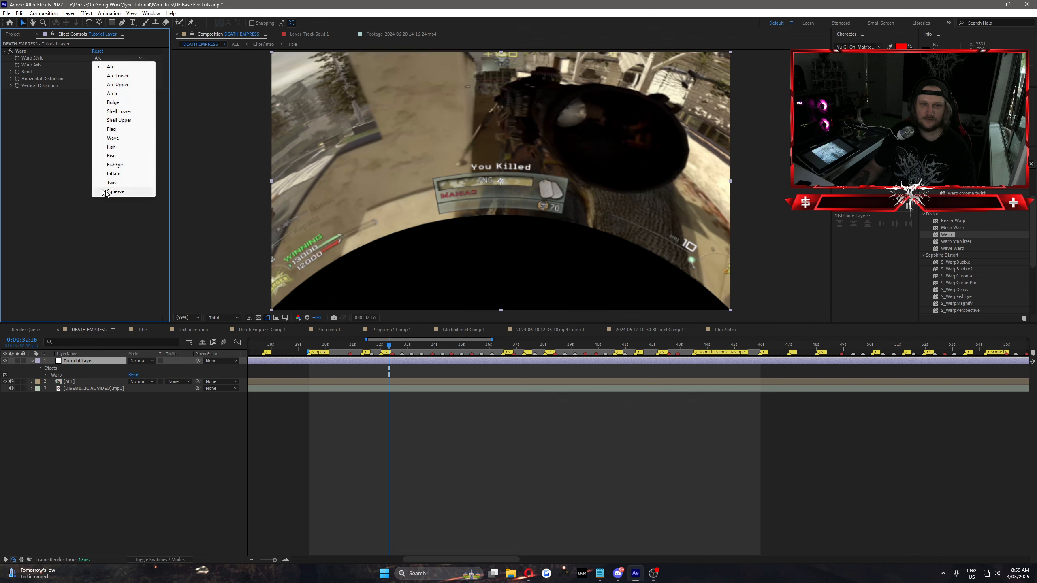
left_click(110, 164)
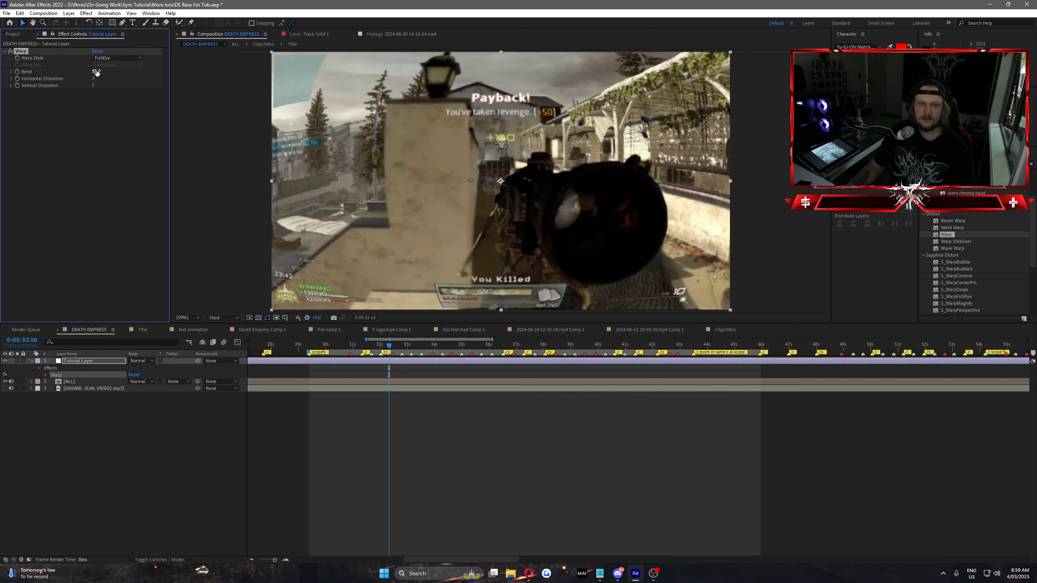
Reset the Warp's Bend to 0, start keyframing Bend at 0:00:32:22, and reveal the Tutorial Layer's keyframes
left_click(96, 72)
type("0")
left_click(94, 163)
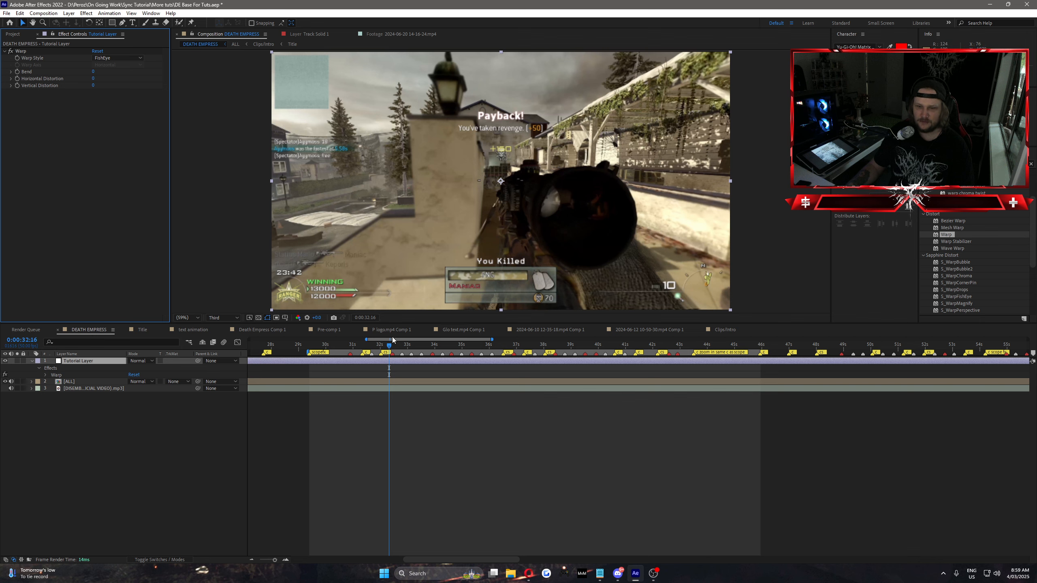
left_click(394, 346)
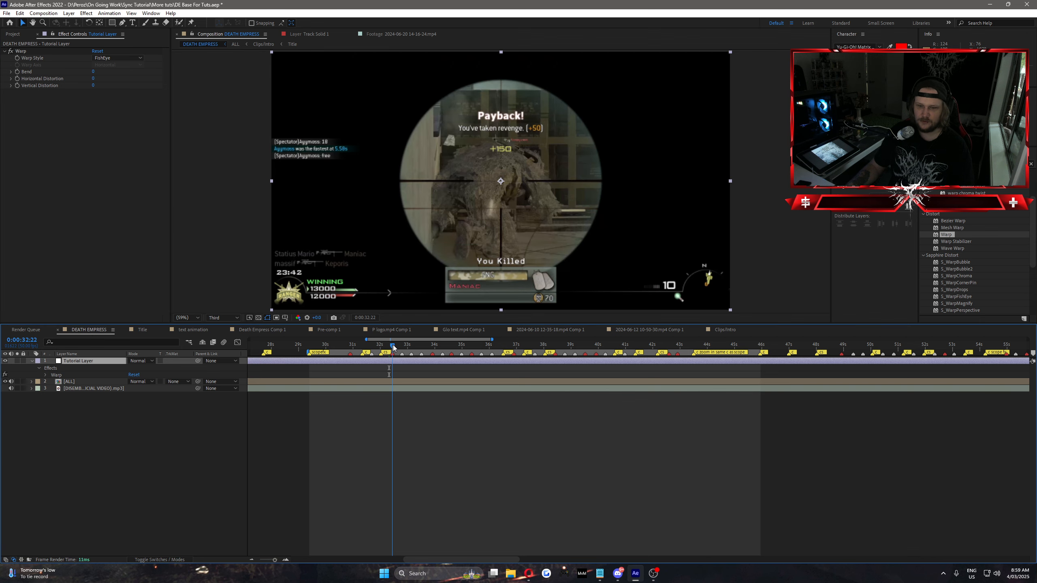
left_click(17, 76)
key("u")
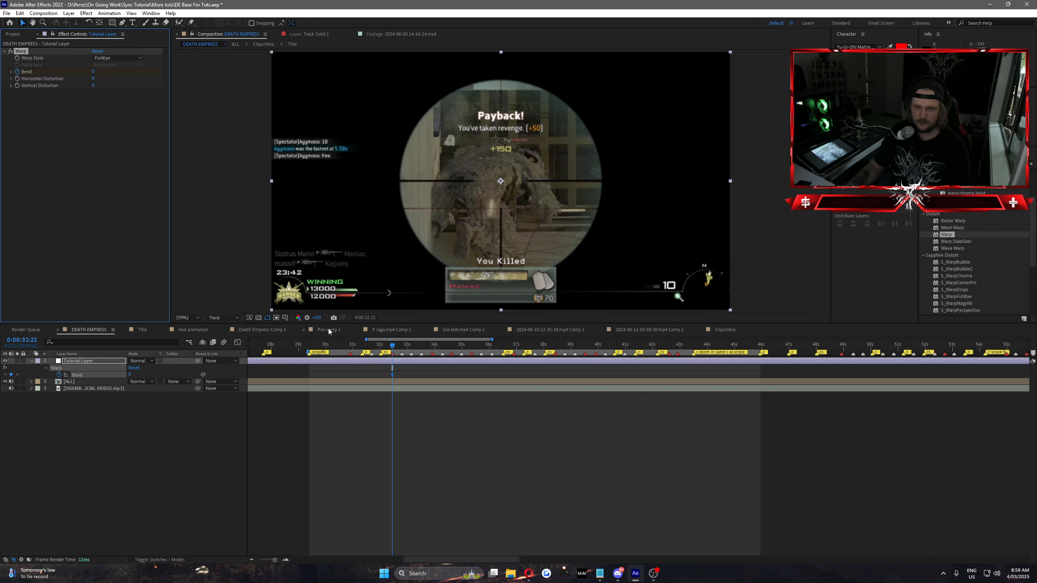
Keyframe the Warp's Bend at -30 two frames earlier, at 0:00:32:20
key("Page_Up")
key("Page_Up")
left_click(93, 71)
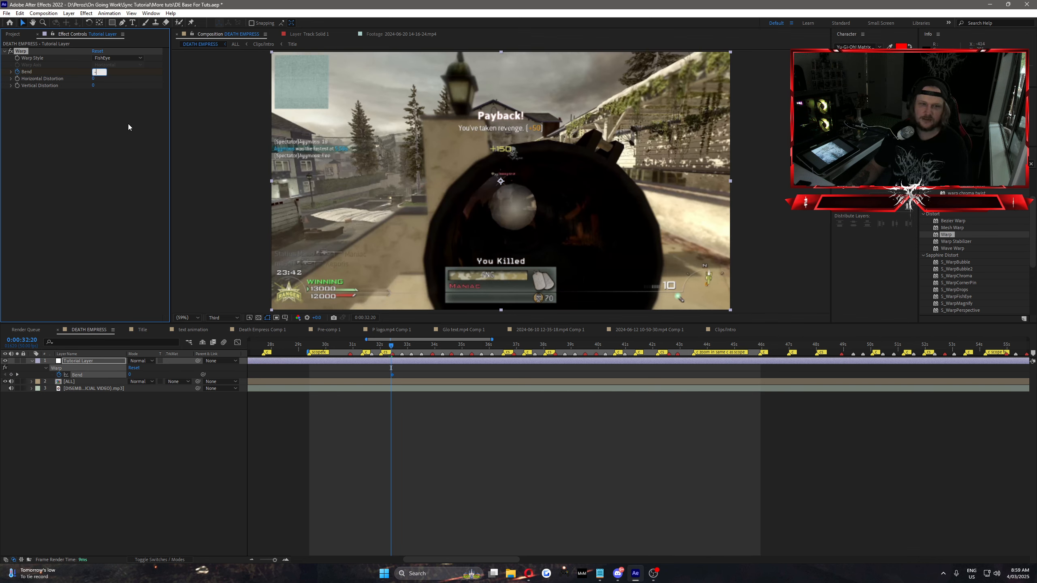
type("-30")
key("Return")
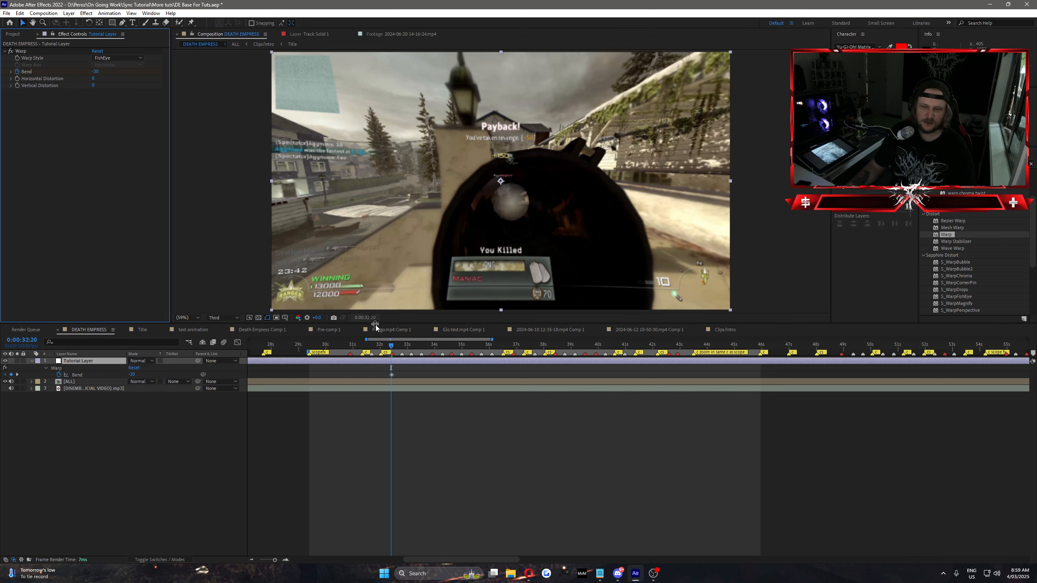
Keyframe the Warp's Bend at 0 at 0:00:32:01 so the bend builds up from there
left_click(381, 347)
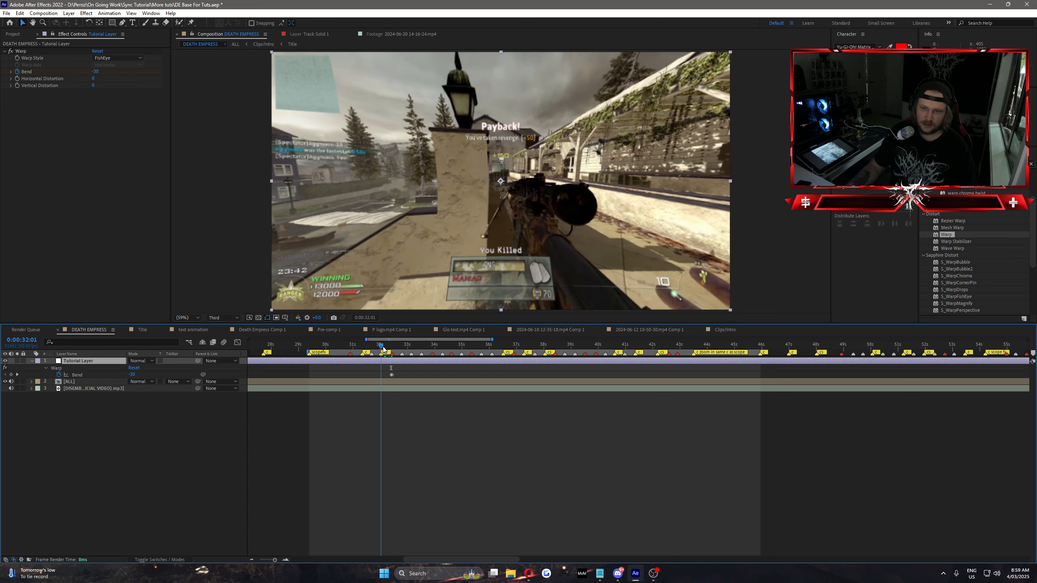
left_click(93, 71)
type("0")
key("Return")
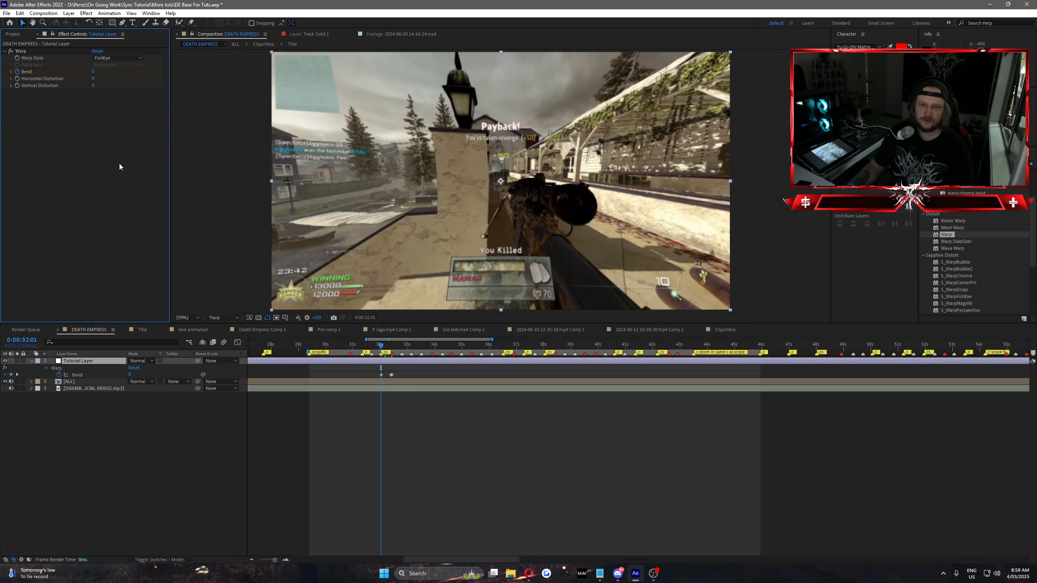
Scrub through the Bend animation and look over the available warp styles, keeping FishEye
left_click_drag(382, 346, 381, 368)
left_click(117, 59)
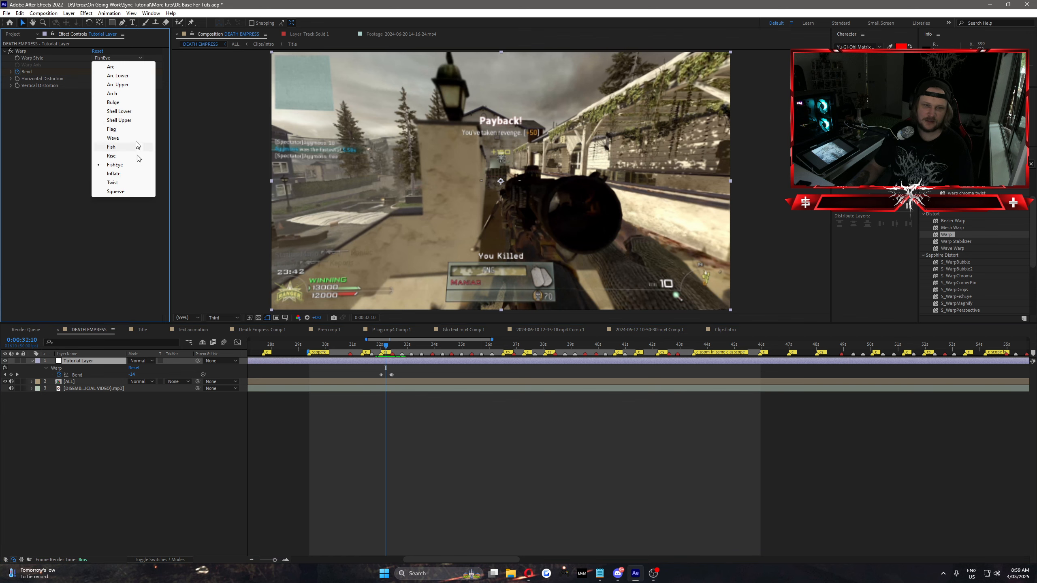
left_click(68, 175)
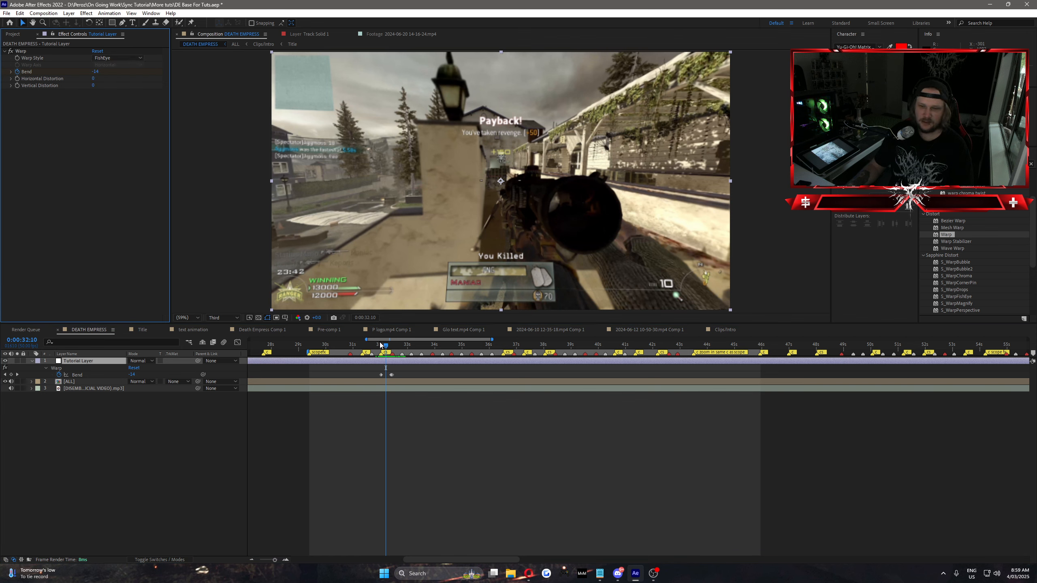
Scrub past the bend and add a Bend keyframe of 0 at 0:00:32:35
left_click_drag(380, 345, 396, 353)
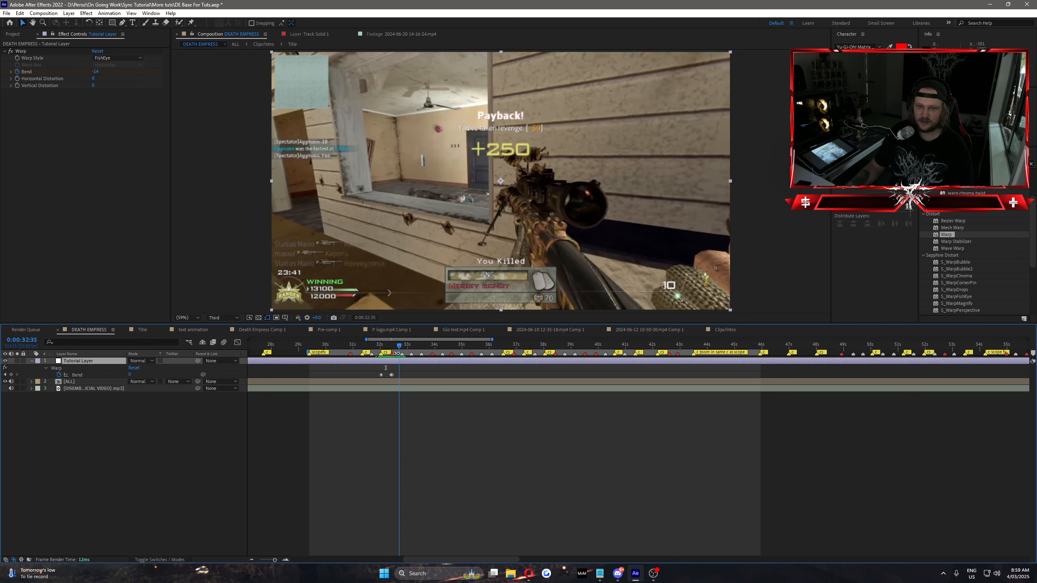
mouse_move(93, 72)
left_mouse_down()
mouse_move(139, 75)
mouse_move(77, 81)
mouse_move(96, 79)
left_mouse_up()
type("0")
key("Return")
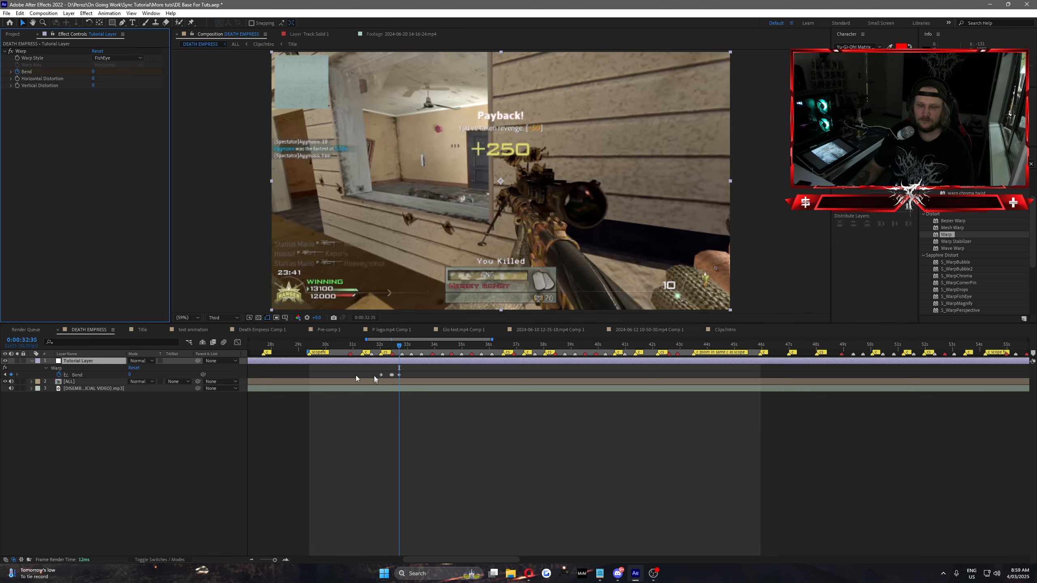
Return to 0:00:32:22, search the effects for "optic" and apply Optics Compensation to the Tutorial Layer
mouse_move(387, 348)
left_mouse_down()
mouse_move(401, 351)
mouse_move(375, 350)
mouse_move(402, 356)
mouse_move(392, 355)
left_mouse_up()
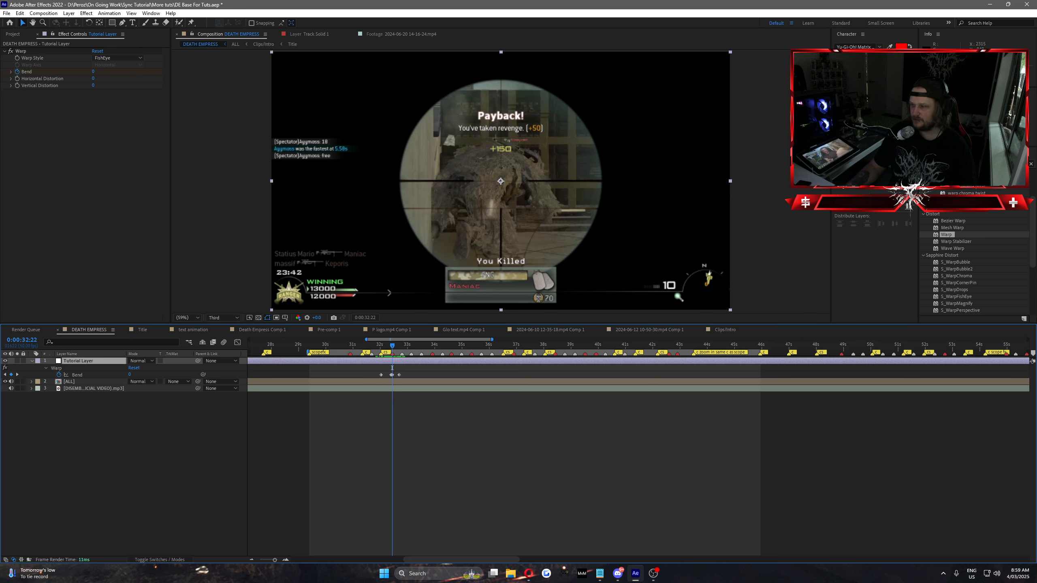
left_click(971, 164)
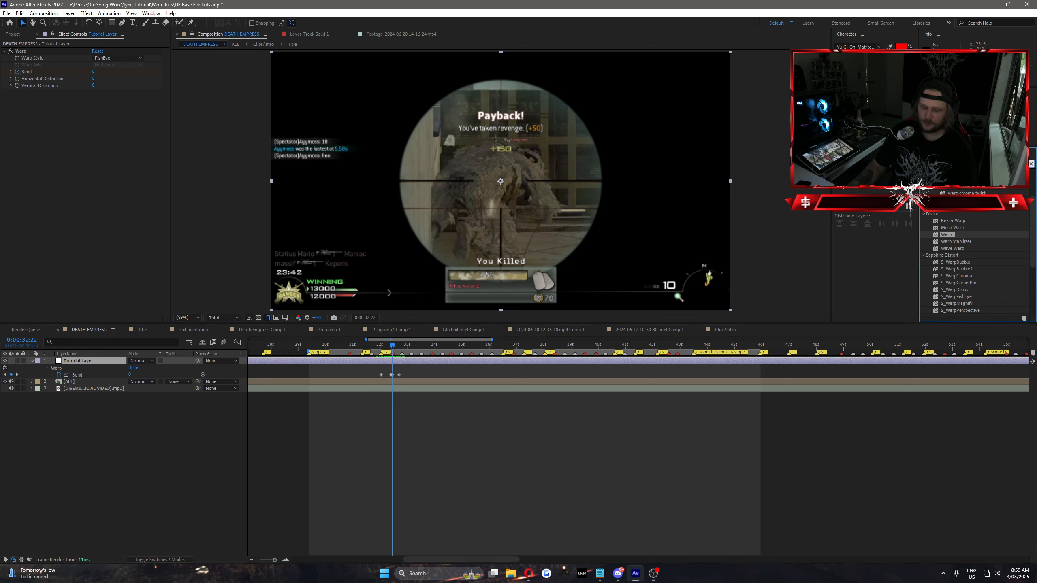
type("optic")
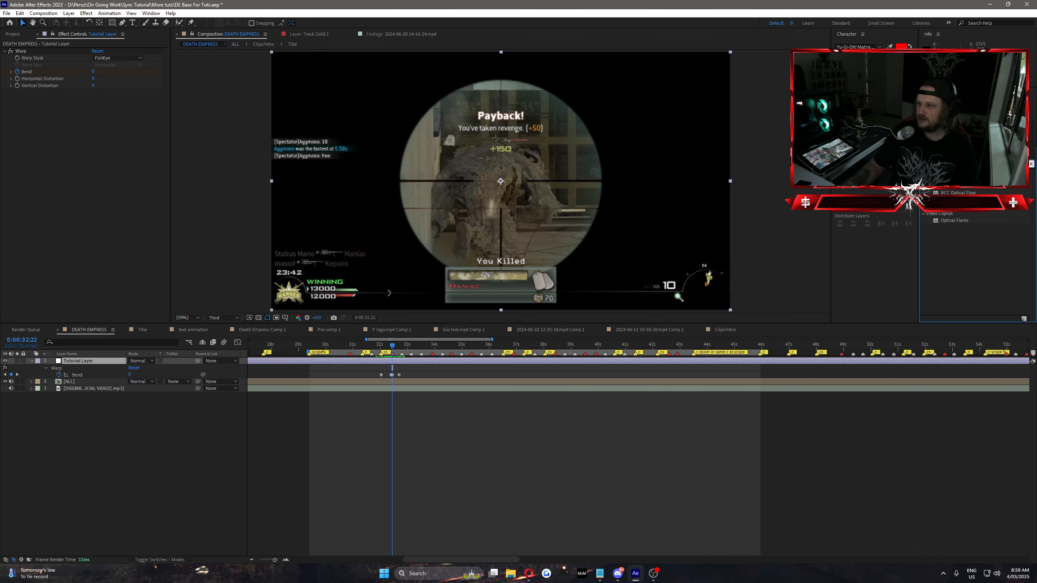
left_click_drag(966, 207, 372, 363)
left_click(119, 184)
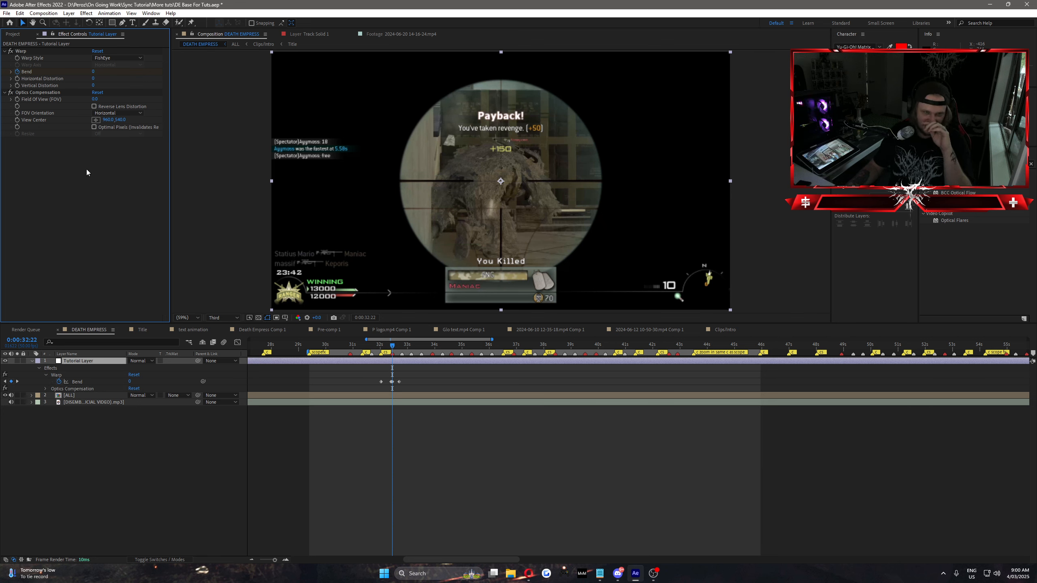
Turn on Reverse Lens Distortion in the Optics Compensation effect
left_click(94, 107)
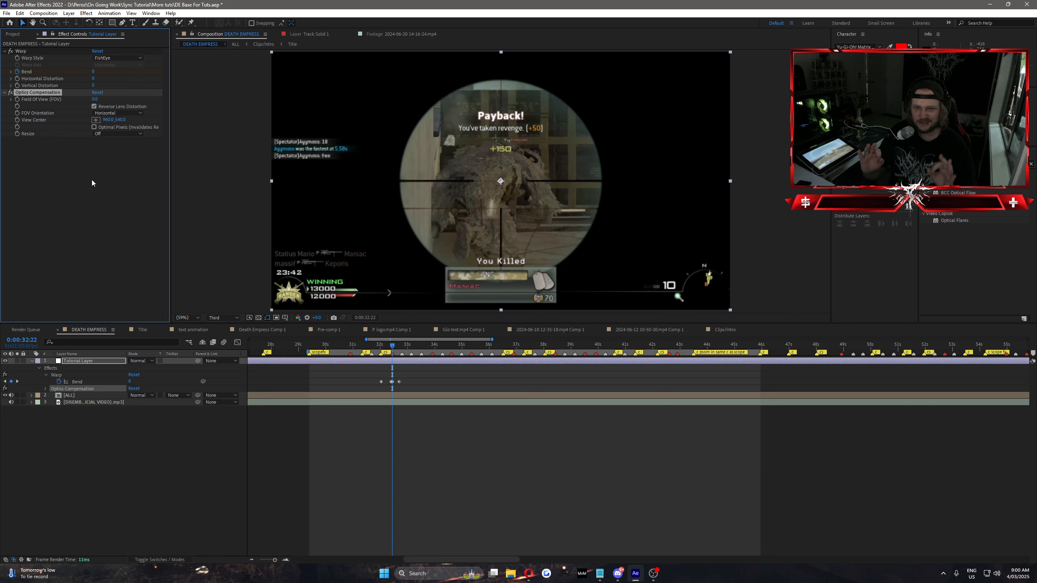
left_click(94, 107)
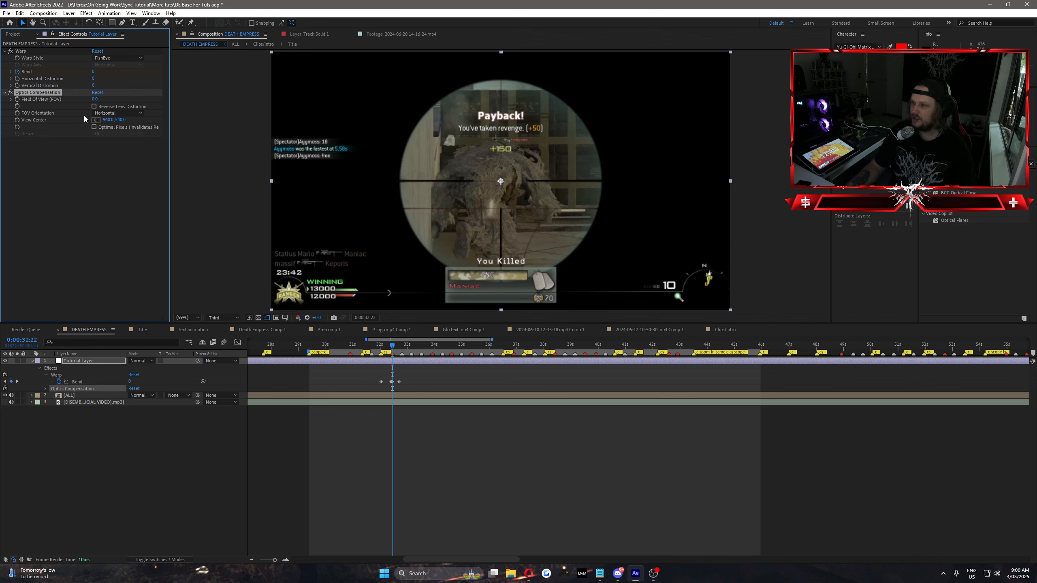
left_click(94, 106)
left_click(115, 203)
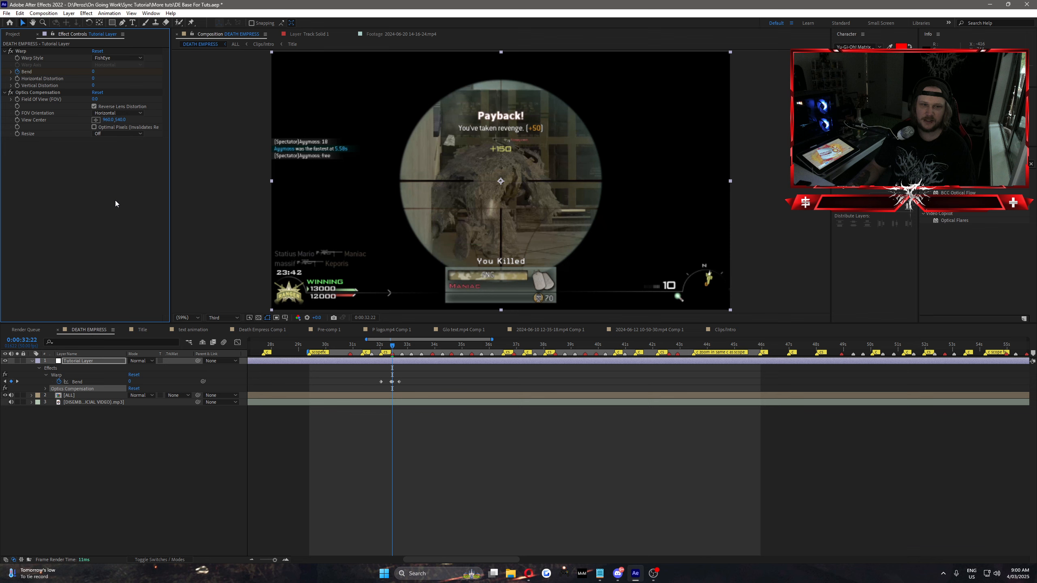
Start keyframing the Optics Compensation's Field Of View (FOV) at 0:00:32:20
key("Page_Up")
key("Page_Up")
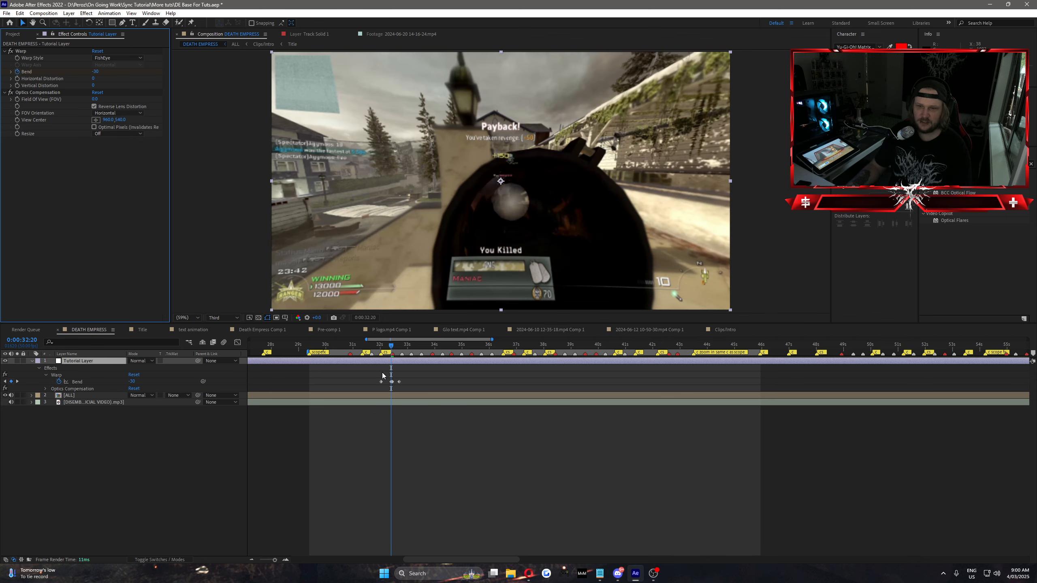
left_click(16, 93)
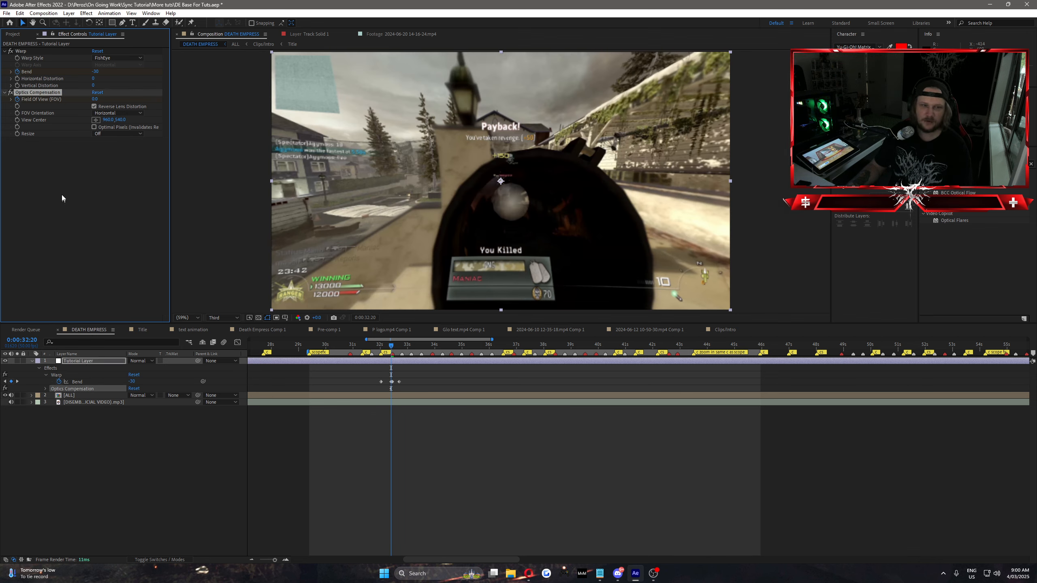
Keyframe the Field Of View (FOV) at 75 at 0:00:32:22 and reveal the Tutorial Layer's modified properties
key("Page_Down")
key("Page_Down")
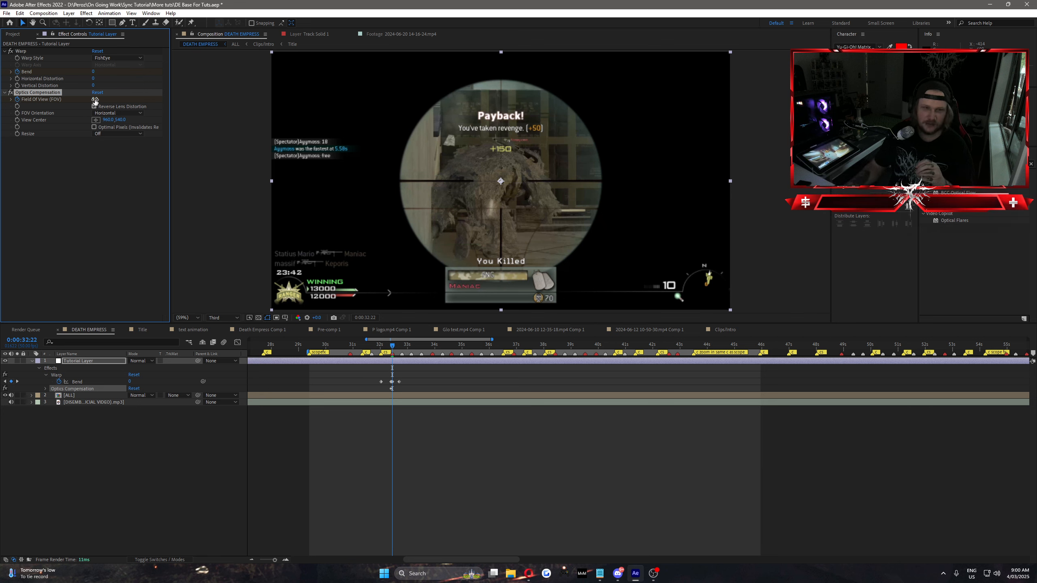
left_click(95, 100)
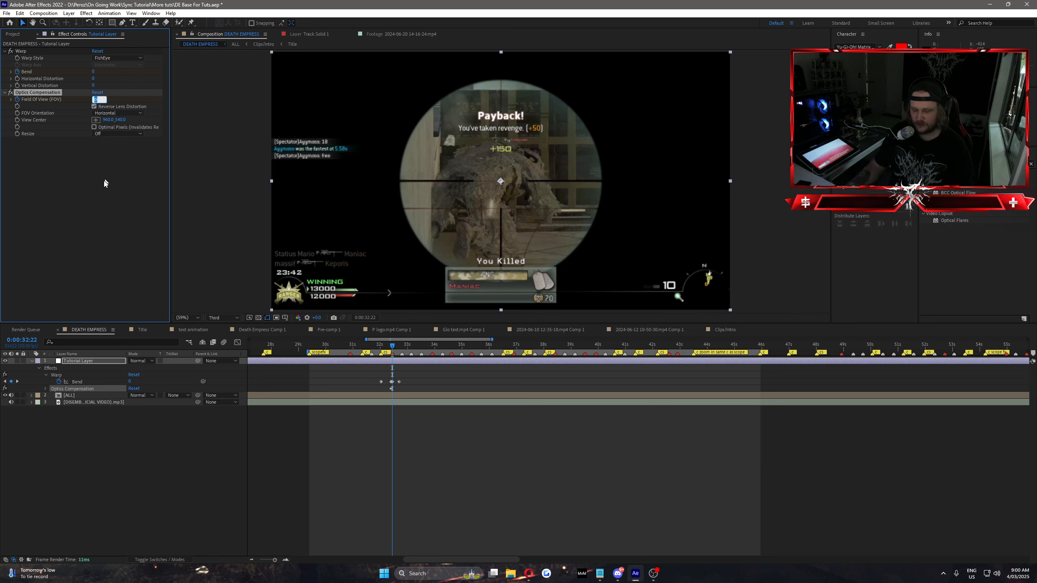
type("75")
key("Return")
key("u")
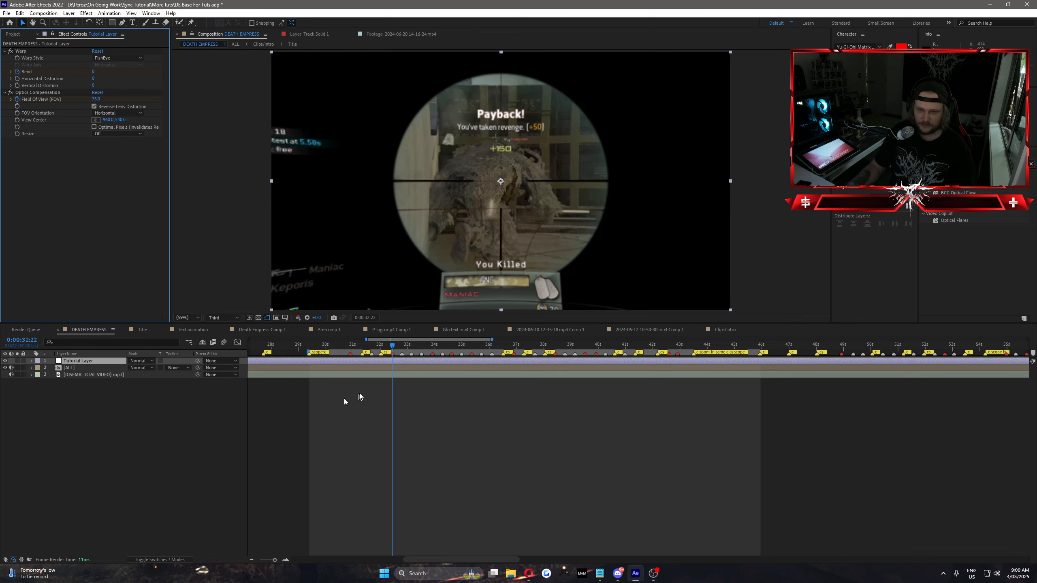
key("u")
key("u")
Keyframe the Field Of View (FOV) at 0 at 0:00:33:07
left_click_drag(398, 348, 412, 350)
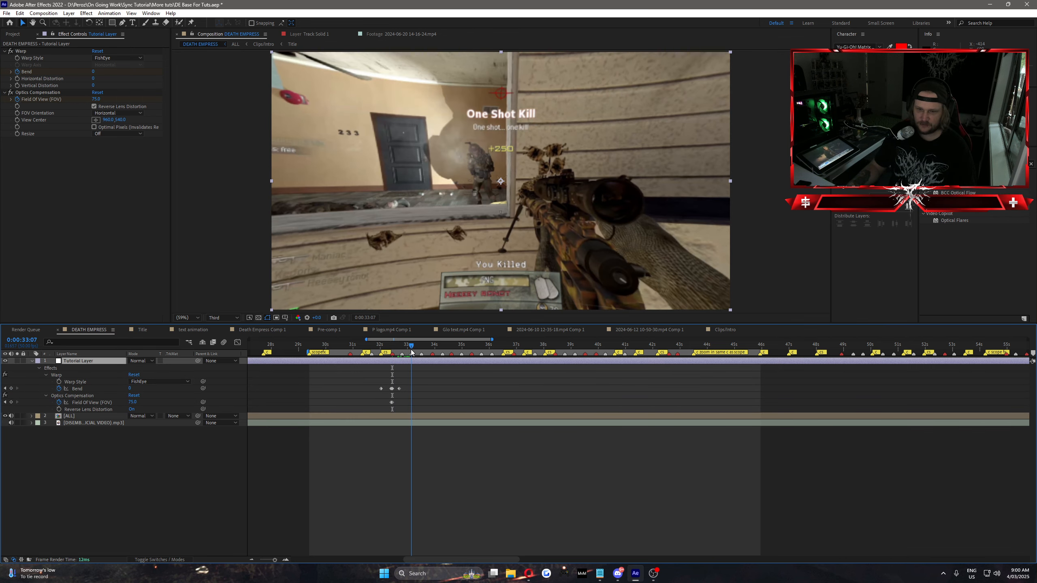
left_click(132, 402)
type("0")
left_click(160, 402)
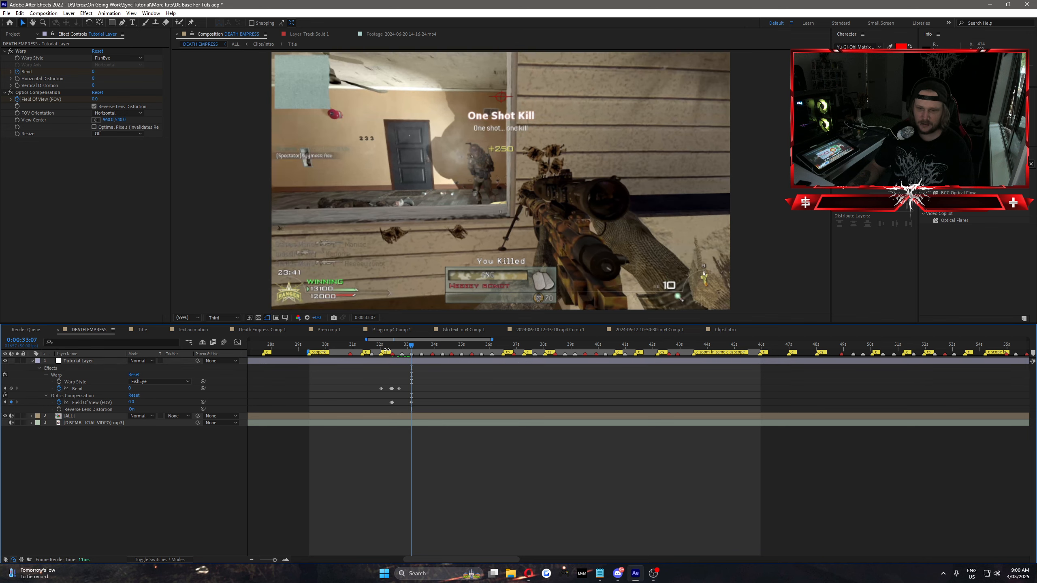
Easy-ease the Field Of View keyframes, steepen their curve so it drops fast and settles slowly in the Graph Editor, and preview it
left_click_drag(387, 348, 378, 404)
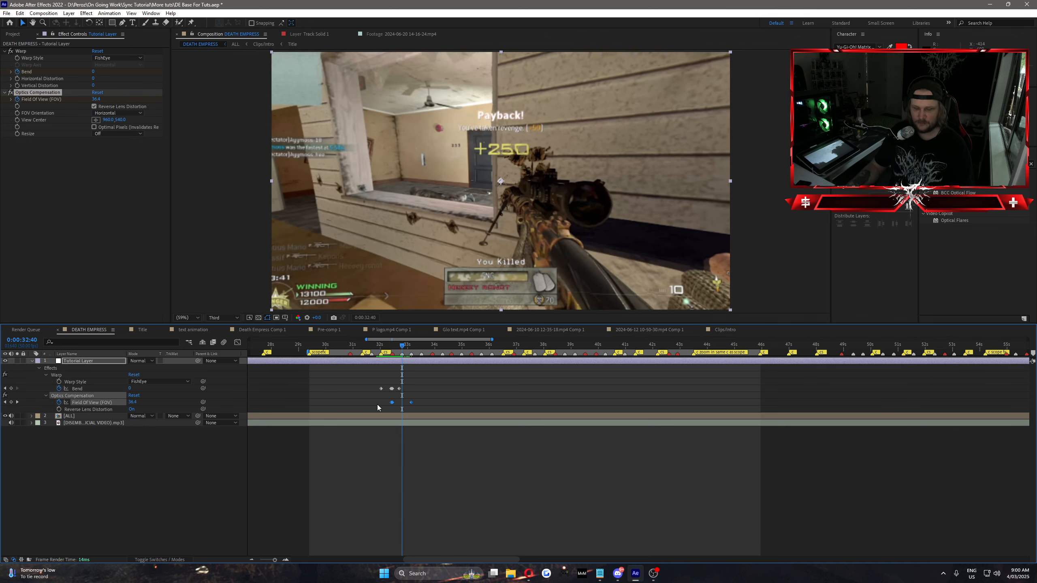
key("F9")
left_click(237, 342)
left_click_drag(434, 521, 394, 531)
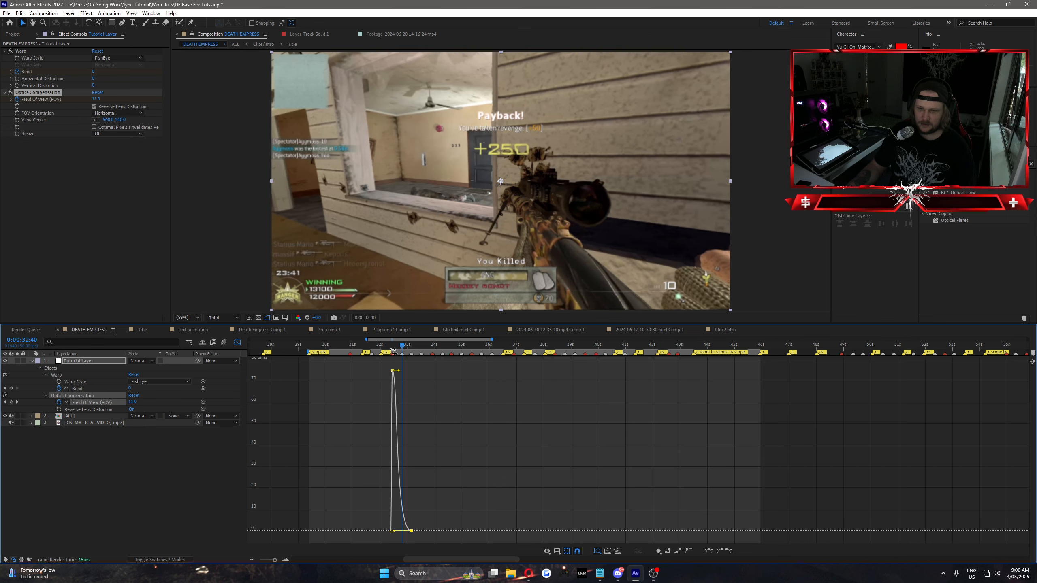
left_click_drag(391, 346, 405, 366)
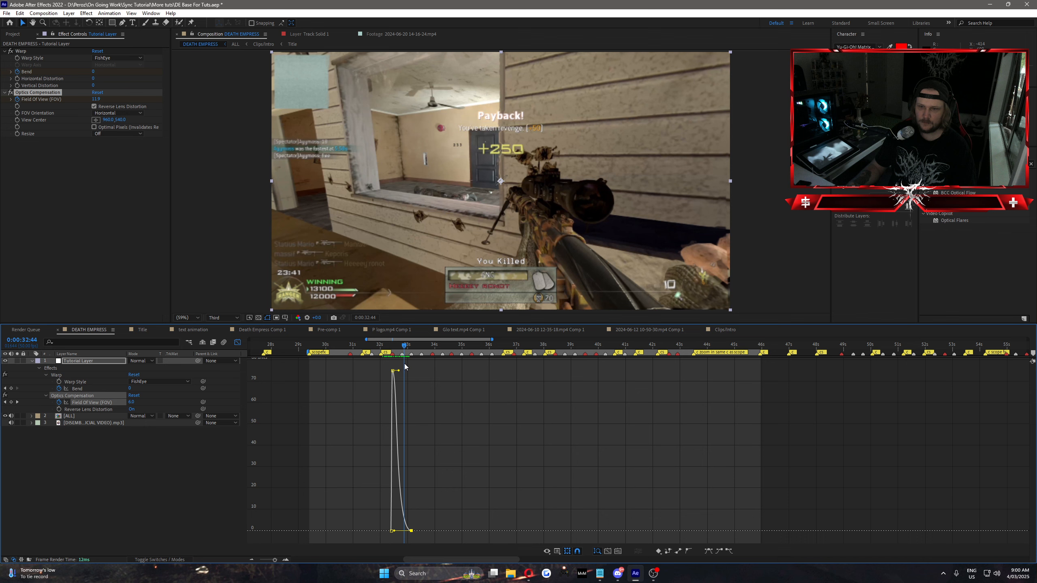
left_click(238, 342)
Reveal the music mp3 layer's audio levels and waveform and set its Audio Levels to -10 dB
left_click(77, 416)
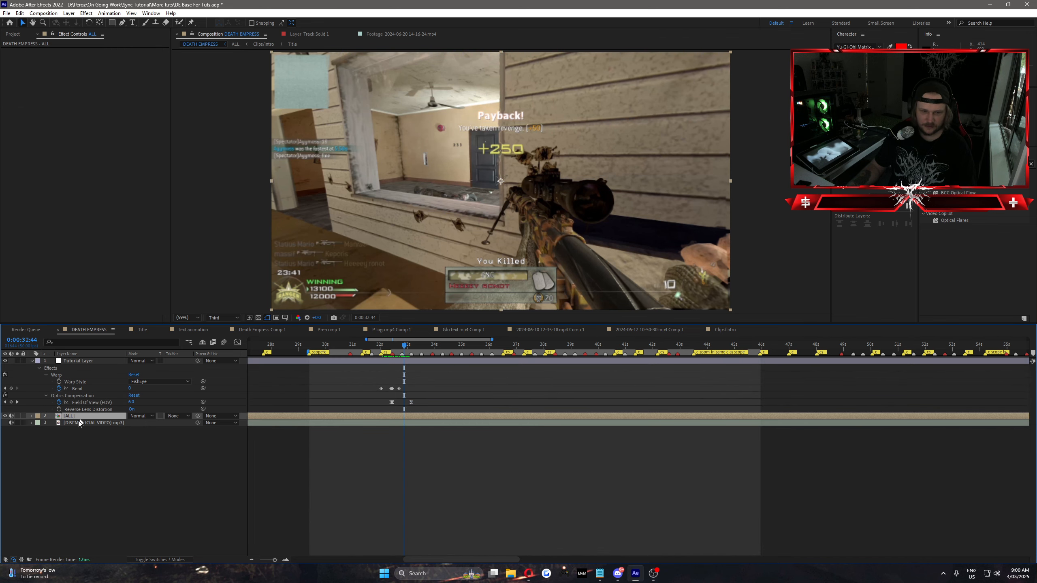
left_click(78, 422)
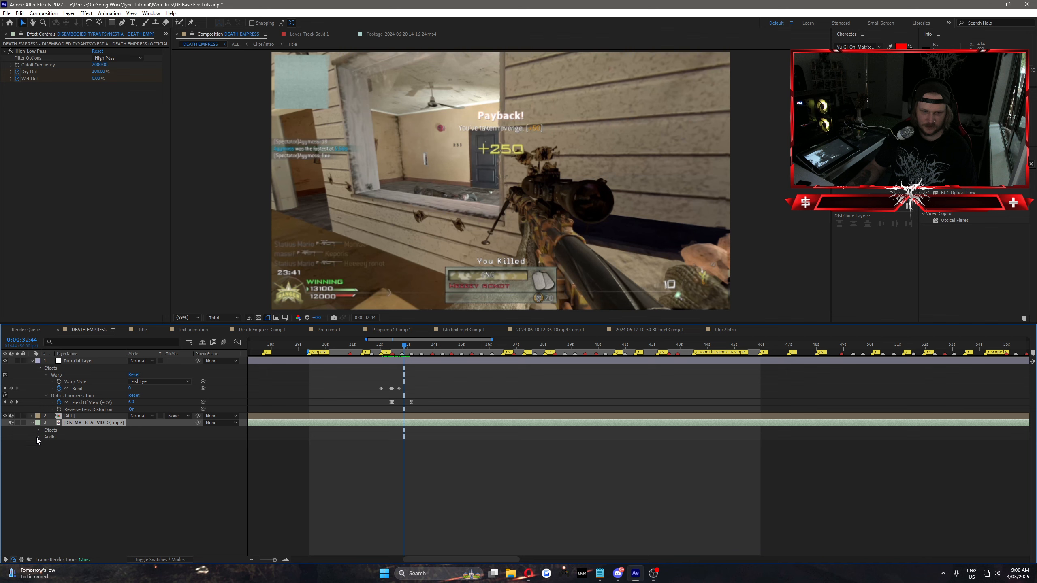
left_click(38, 437)
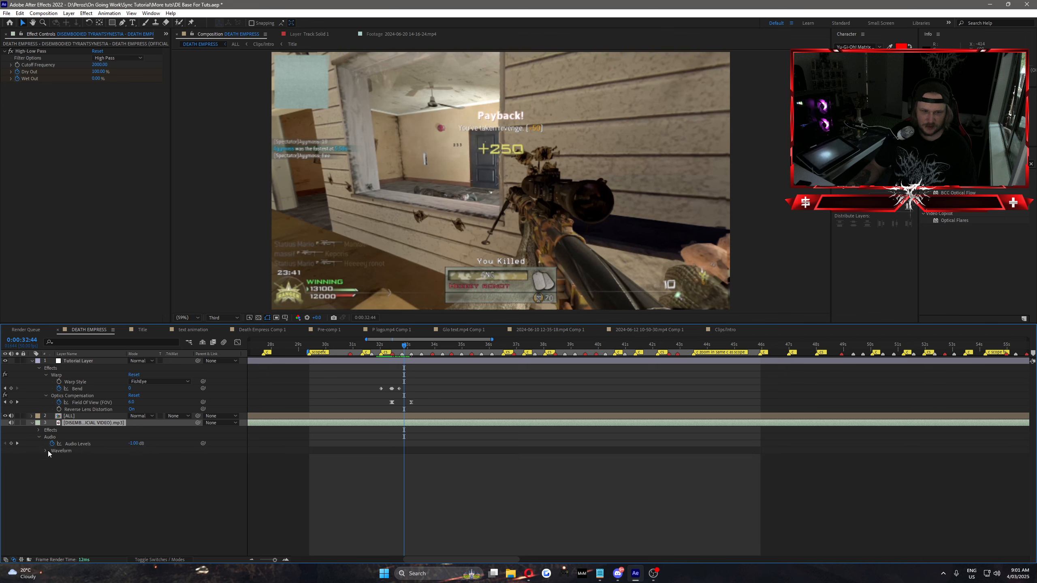
left_click(45, 451)
left_click(134, 443)
type("-")
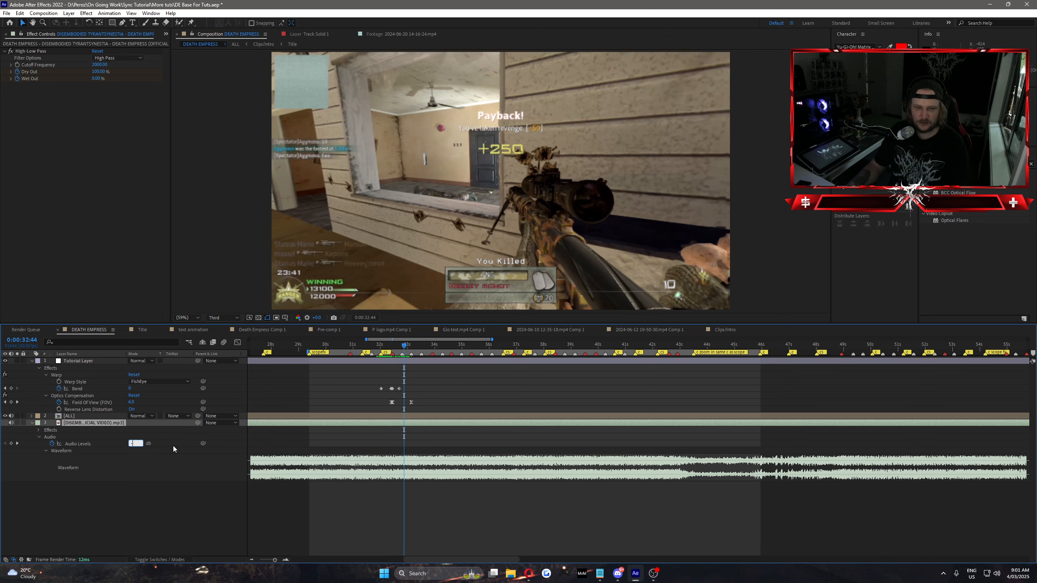
type("10")
key("Return")
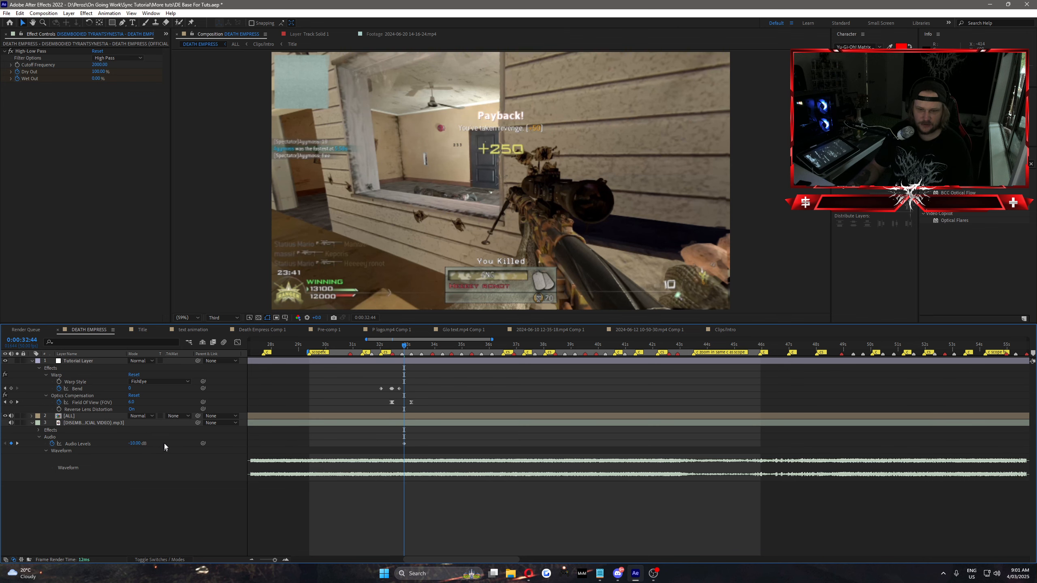
Reveal the [ALL] layer's audio levels and waveform and set its Audio Levels to -10 dB
left_click(31, 416)
left_click(39, 430)
left_click(46, 444)
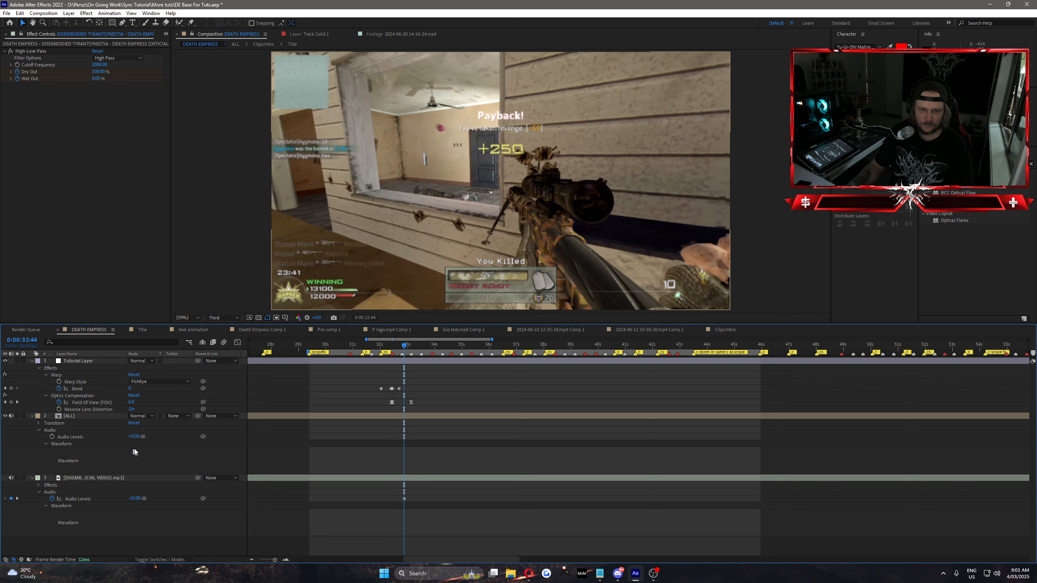
left_click(134, 436)
type("-10")
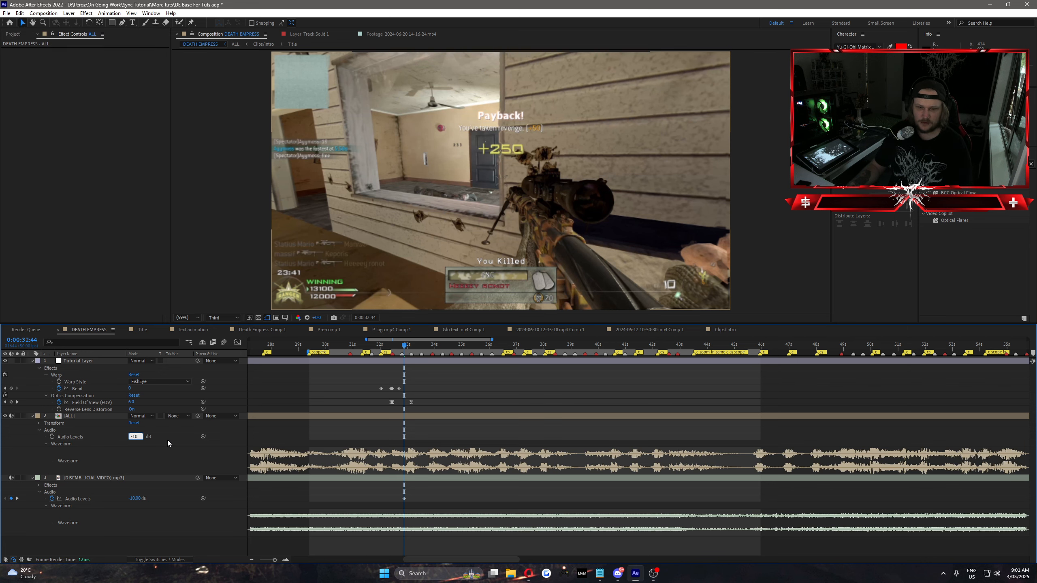
key("Return")
Set the work area from 0:00:30:28 to 0:00:33:35 and preview it with sound
left_click(364, 344)
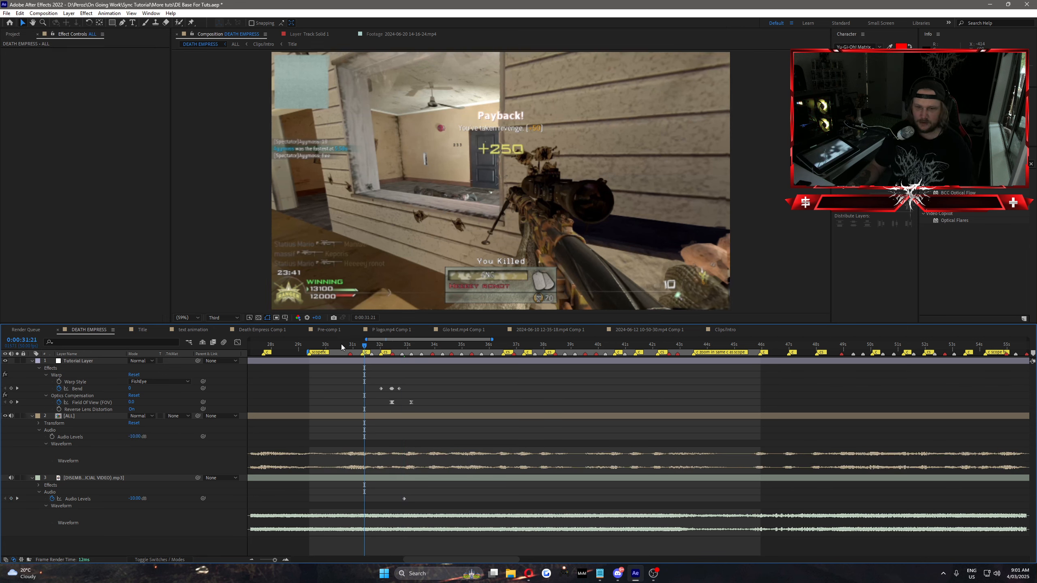
left_click(341, 344)
key("b")
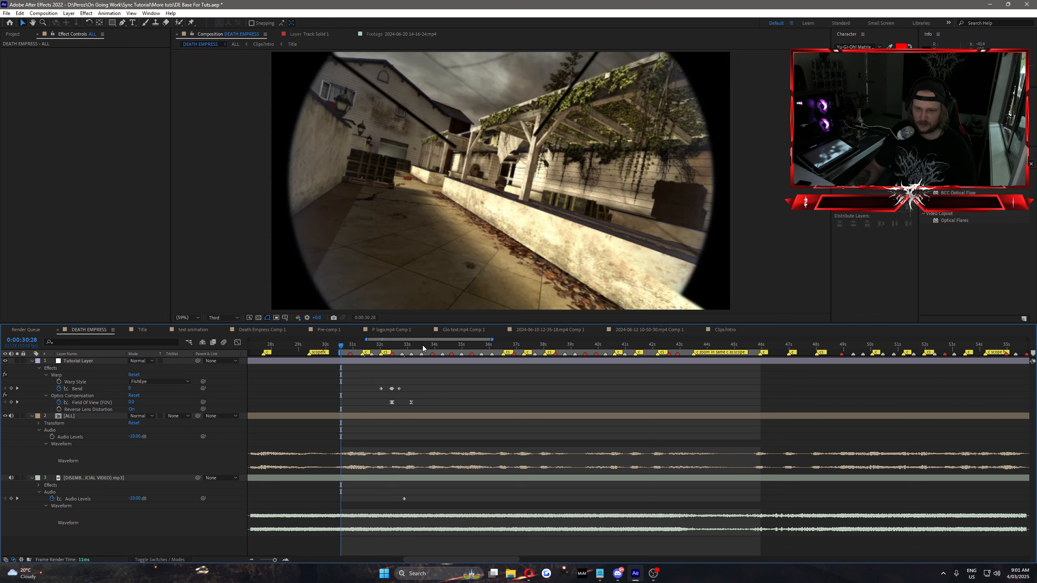
left_click(426, 345)
key("n")
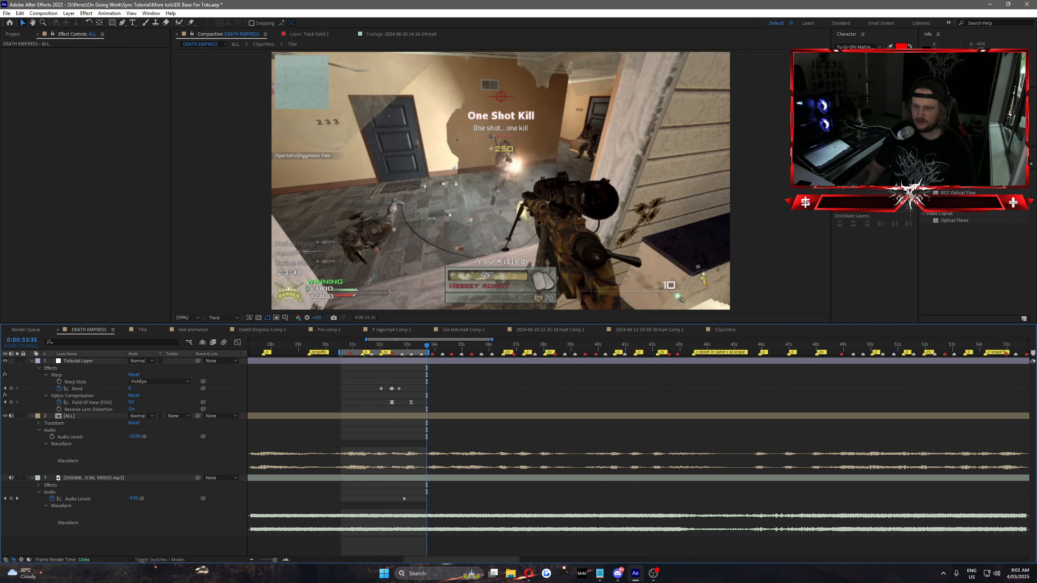
key("space")
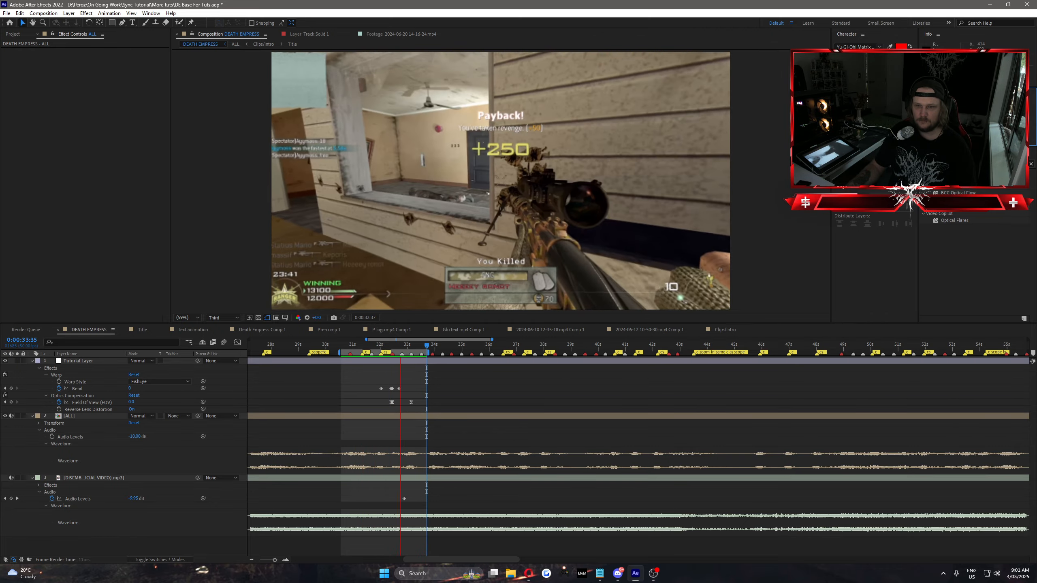
key("space")
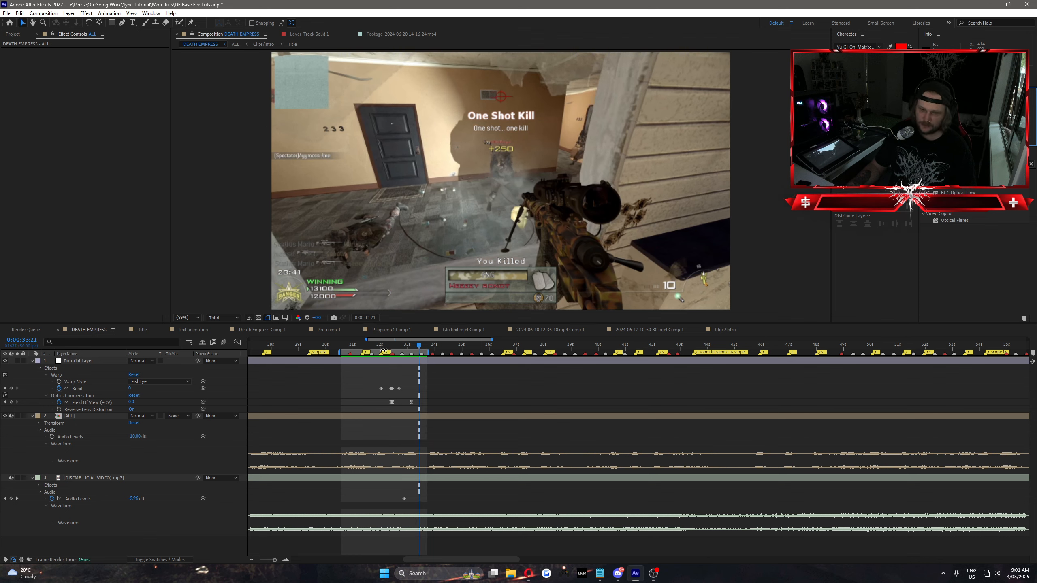
Lower the Audio Levels of both the music mp3 layer and the [ALL] layer to -15 dB at 0:00:32:44
left_click(405, 345)
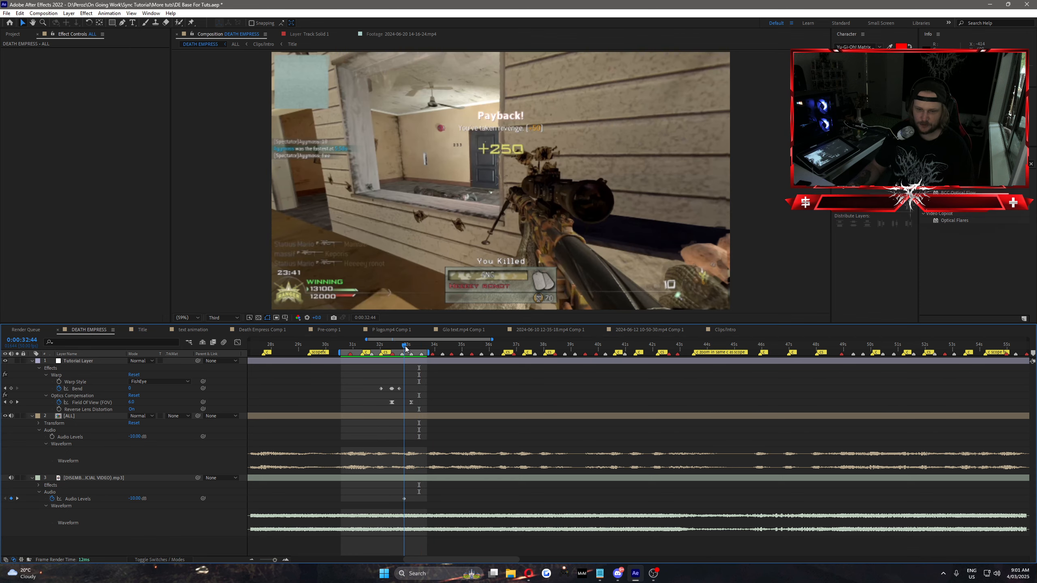
left_click(136, 499)
type("-15")
key("Return")
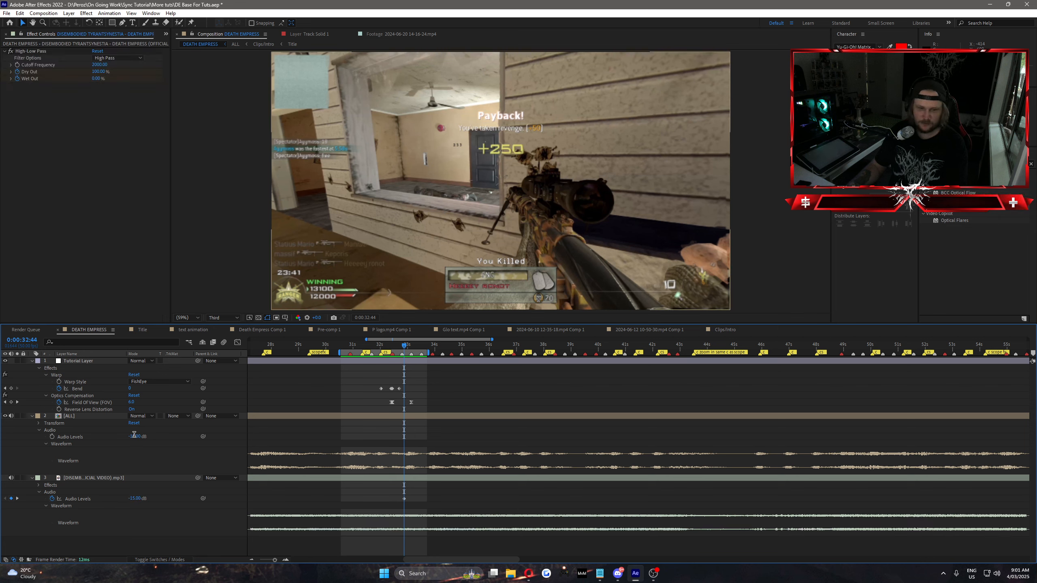
type("-15")
key("Return")
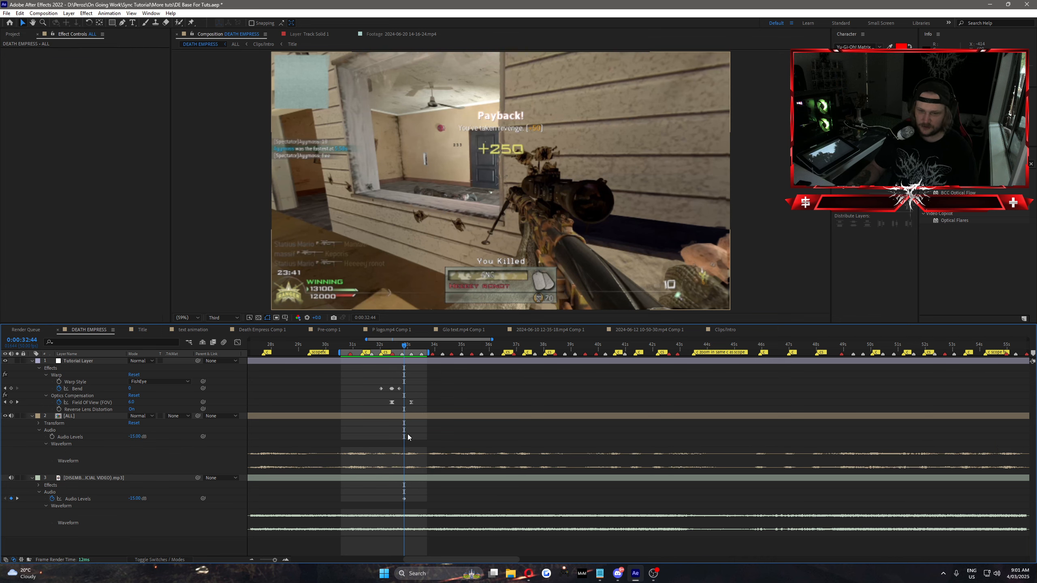
Delete the Optics Compensation and Warp effects from the Tutorial Layer
left_click_drag(384, 346, 400, 361)
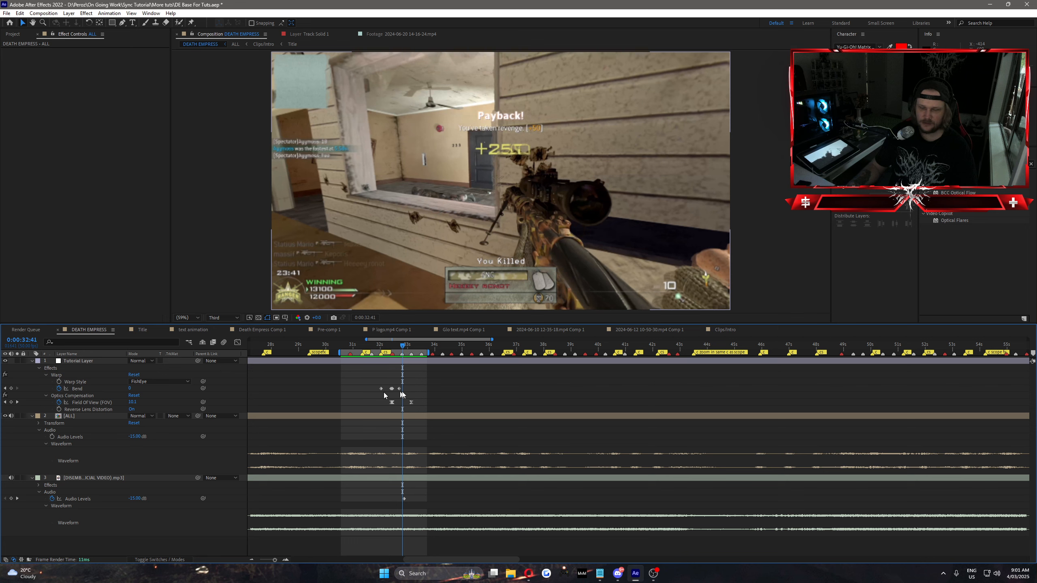
left_click(79, 360)
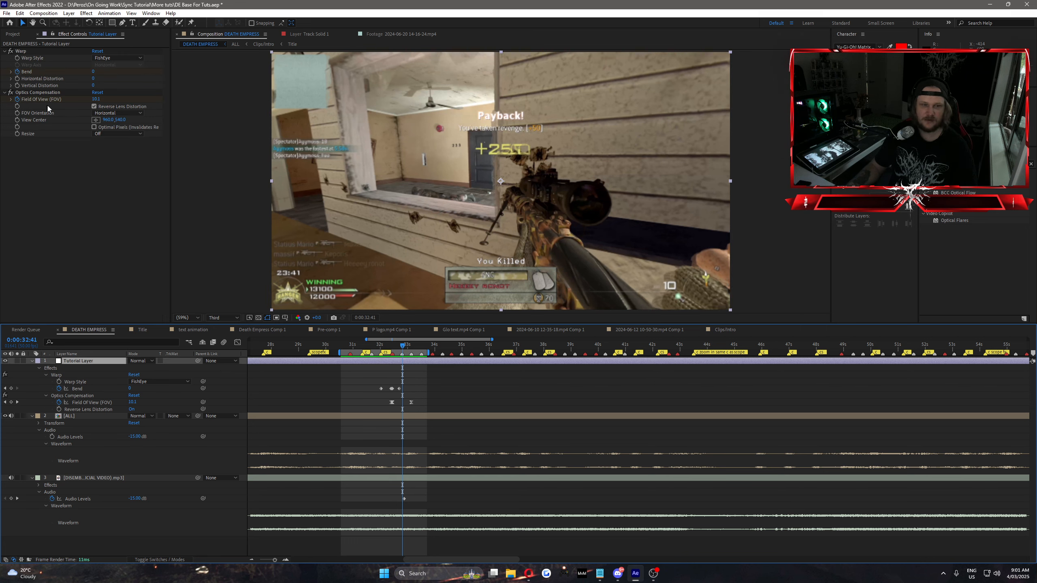
left_click(52, 92)
key("Delete")
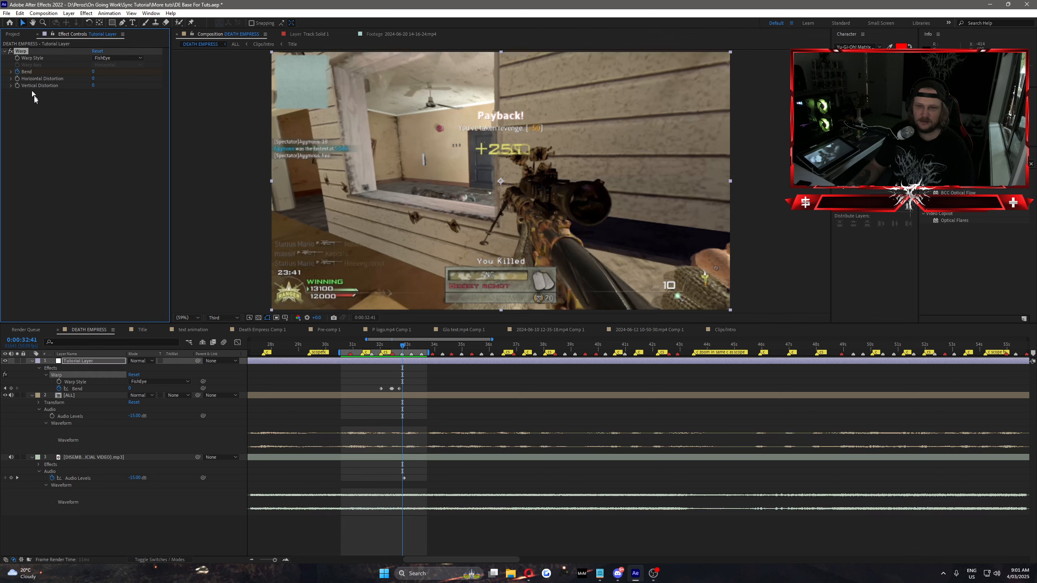
key("Delete")
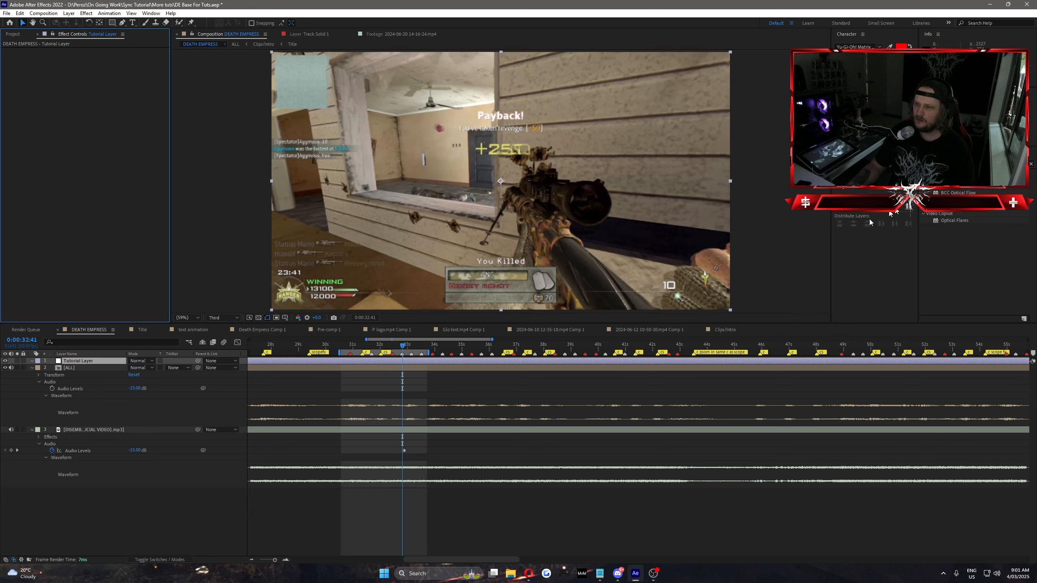
Find the Transform effect, apply it to the Tutorial Layer and start keyframing its Skew at 0
left_click(976, 164)
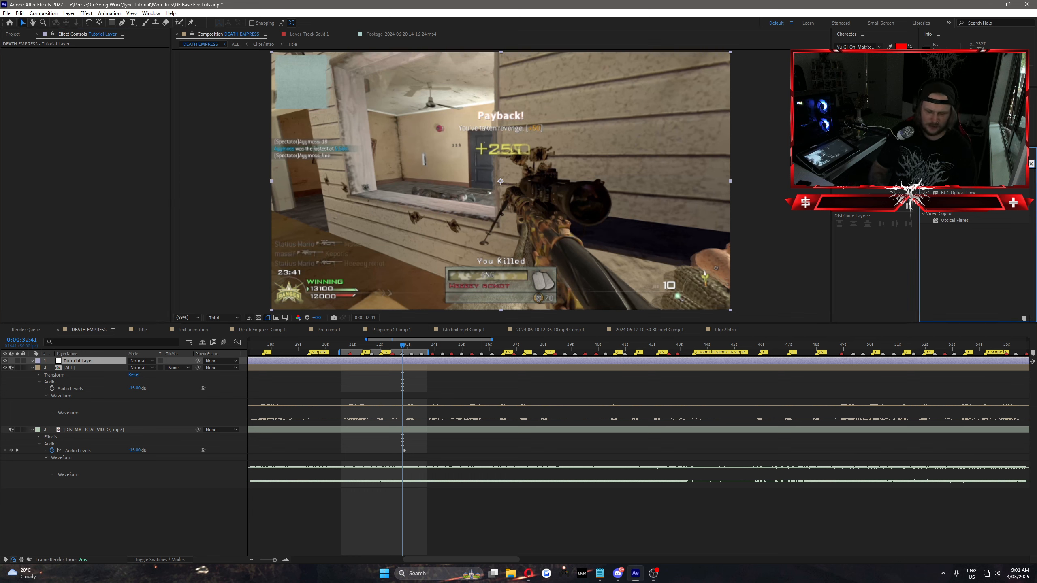
type("transform")
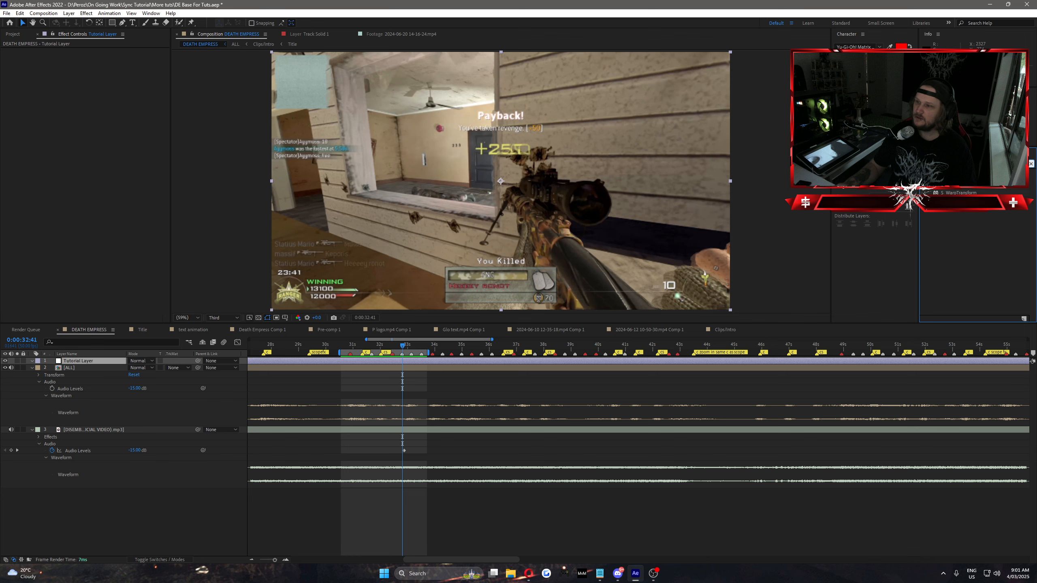
left_click_drag(952, 179, 350, 361)
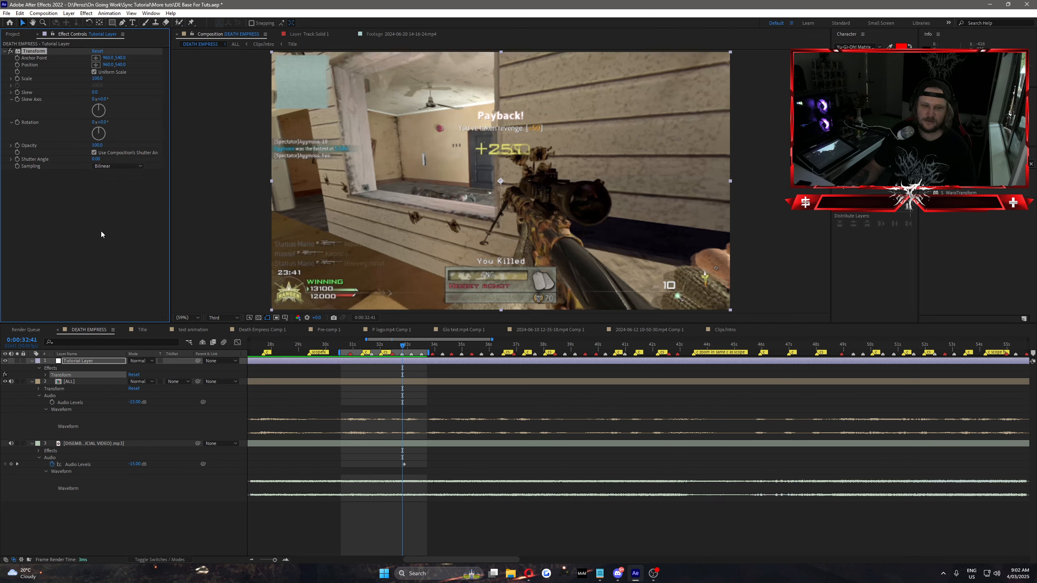
left_click(75, 228)
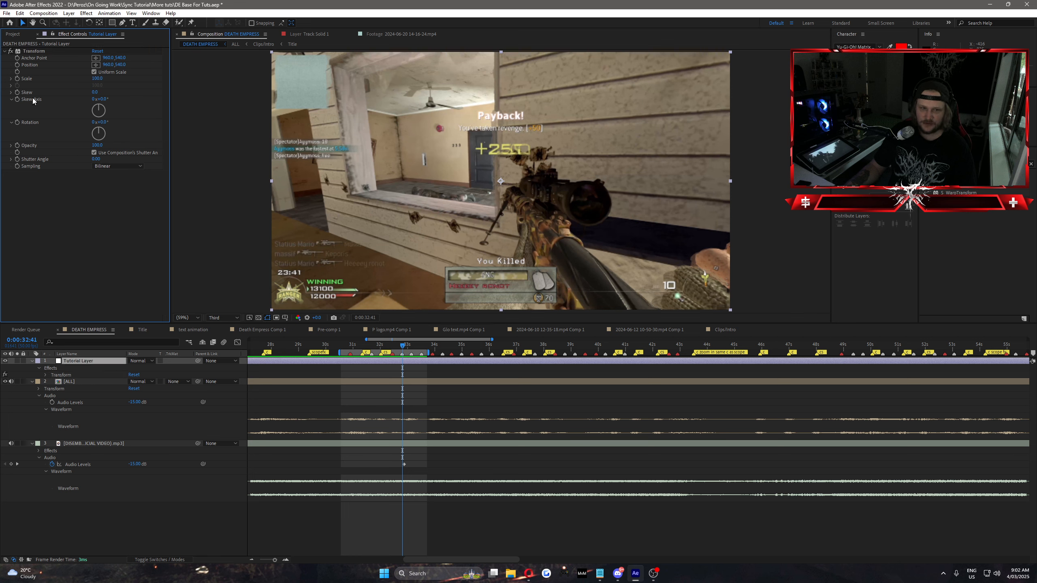
left_click(60, 257)
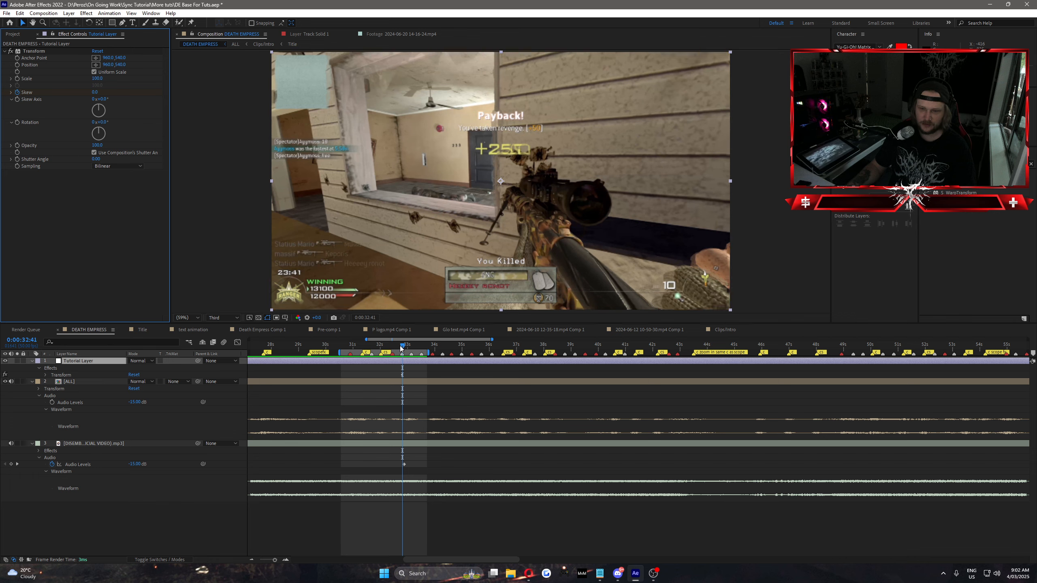
Reveal the Tutorial Layer's keyframes and move the Skew keyframe to 0:00:32:20
left_click_drag(402, 345, 392, 360)
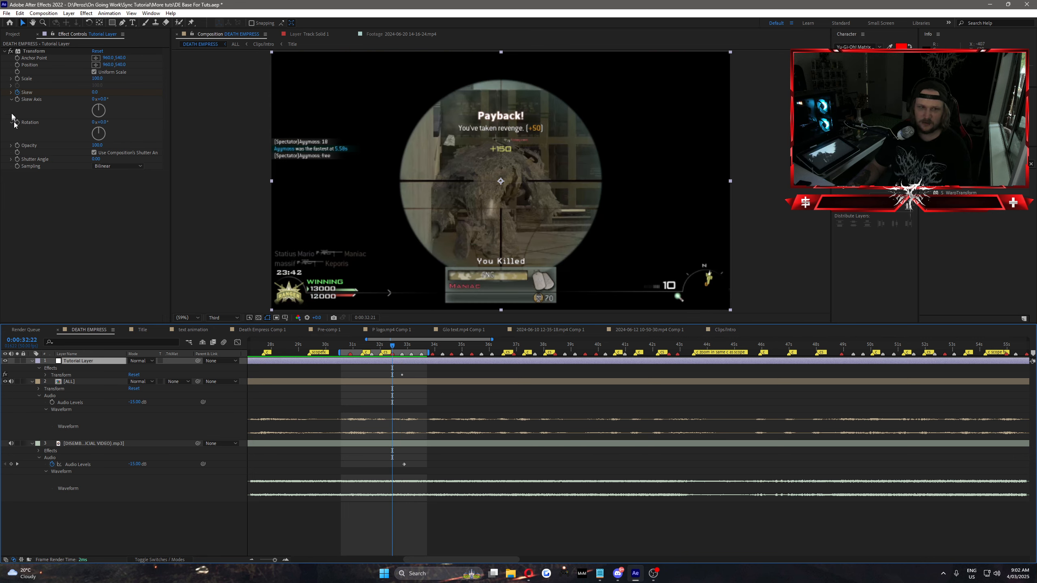
key("Page_Up")
key("Page_Up")
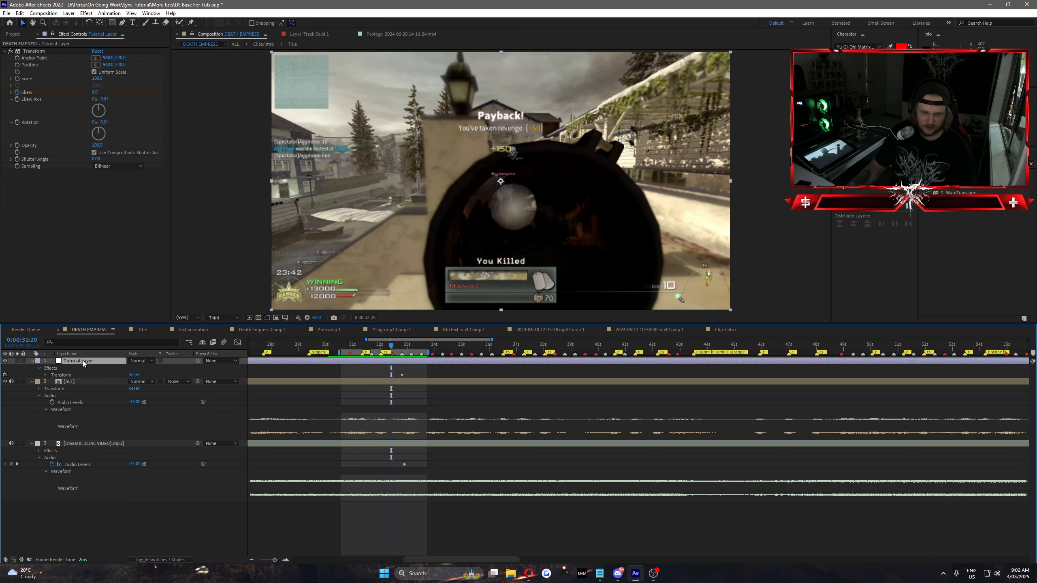
key("u")
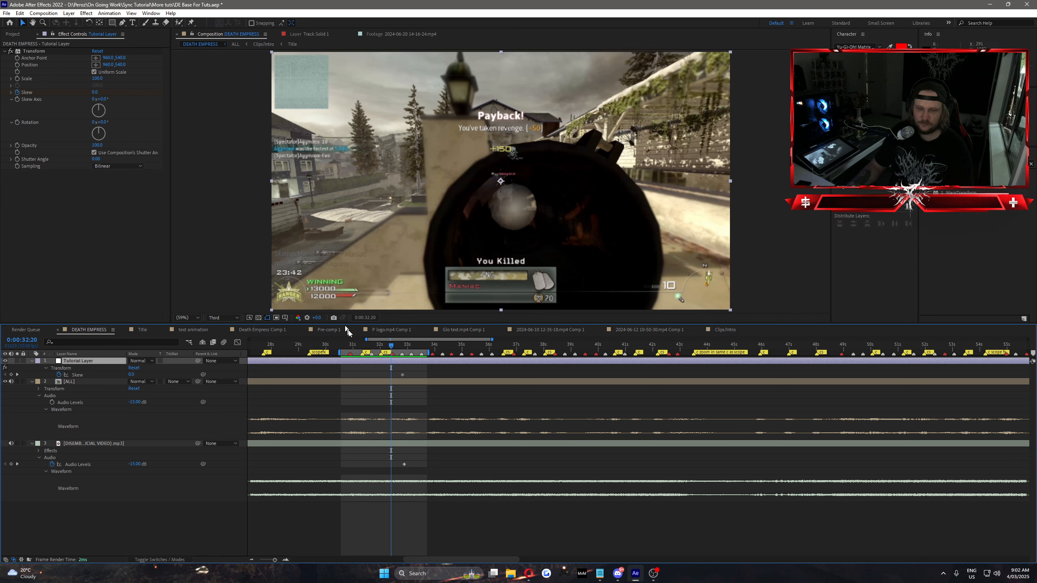
left_click_drag(393, 346, 393, 376)
key("Page_Up")
key("Page_Up")
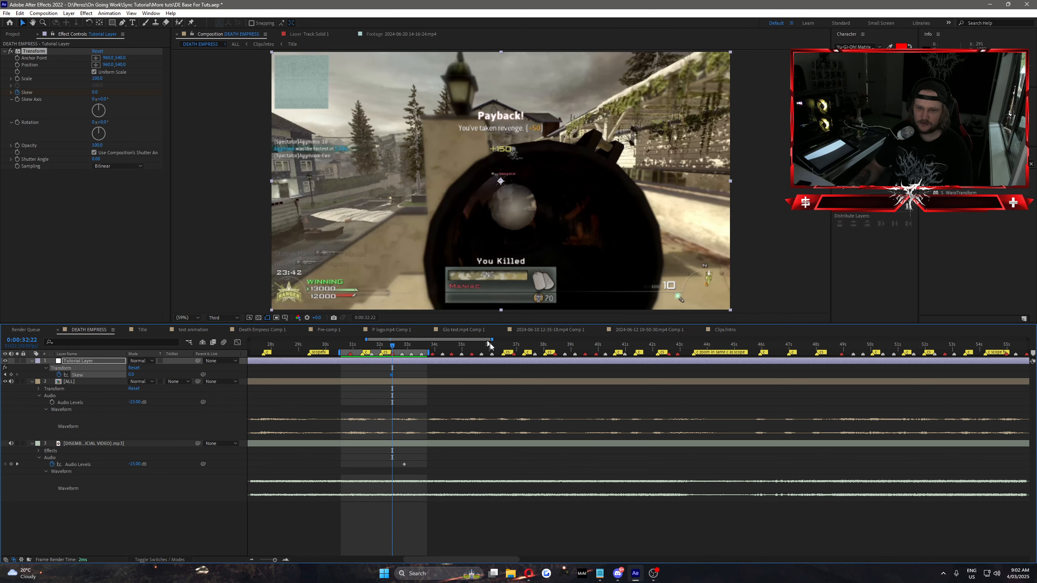
Keyframe the Transform Skew at 5 at 0:00:32:22, switch it to -5 and scrub to 0:00:32:32
key("Page_Down")
key("Page_Down")
left_click_drag(492, 339, 442, 340)
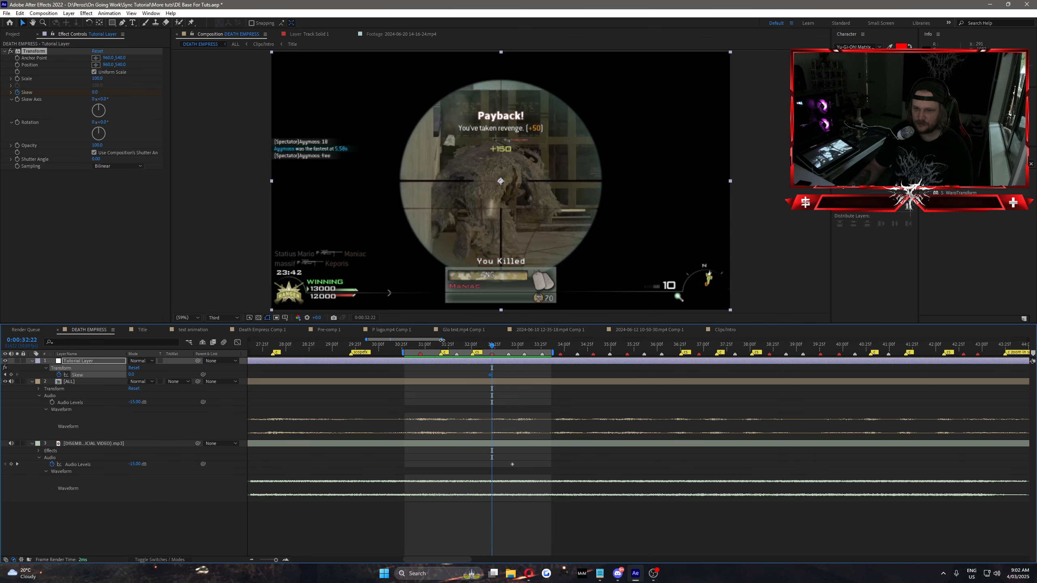
left_click(94, 92)
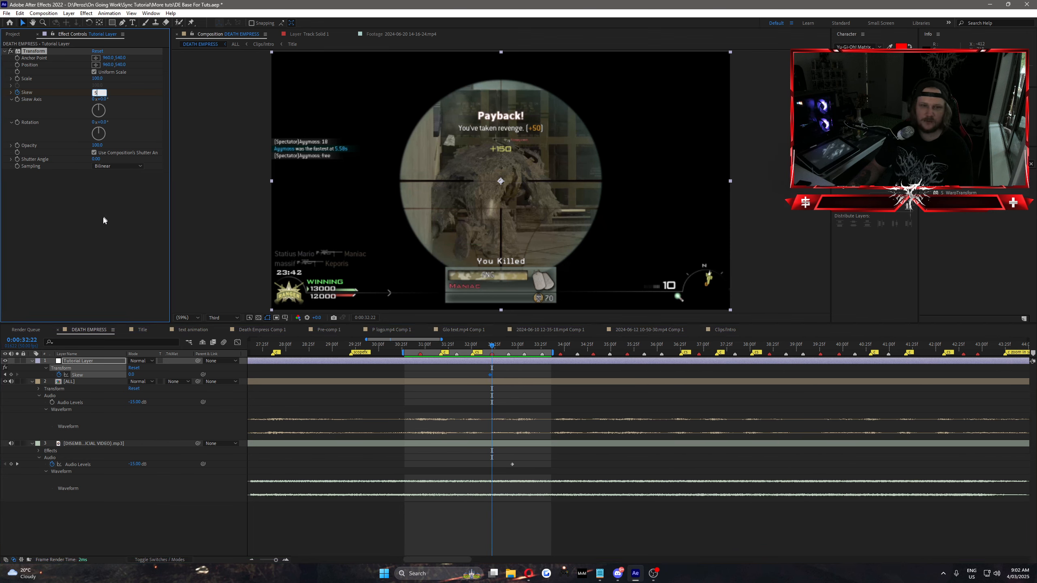
type("5")
key("Return")
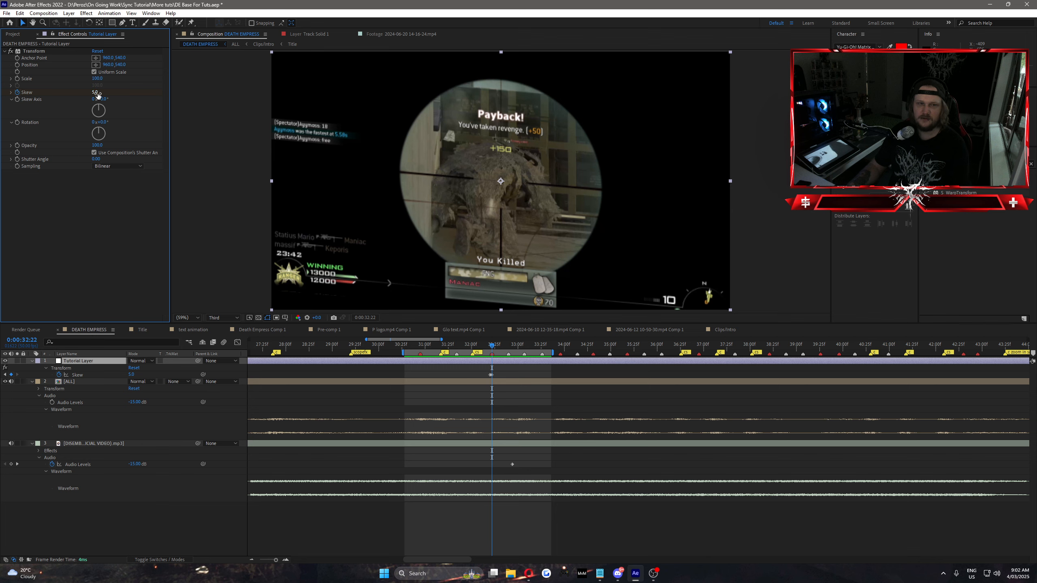
left_click(481, 347)
left_click_drag(481, 346, 501, 359)
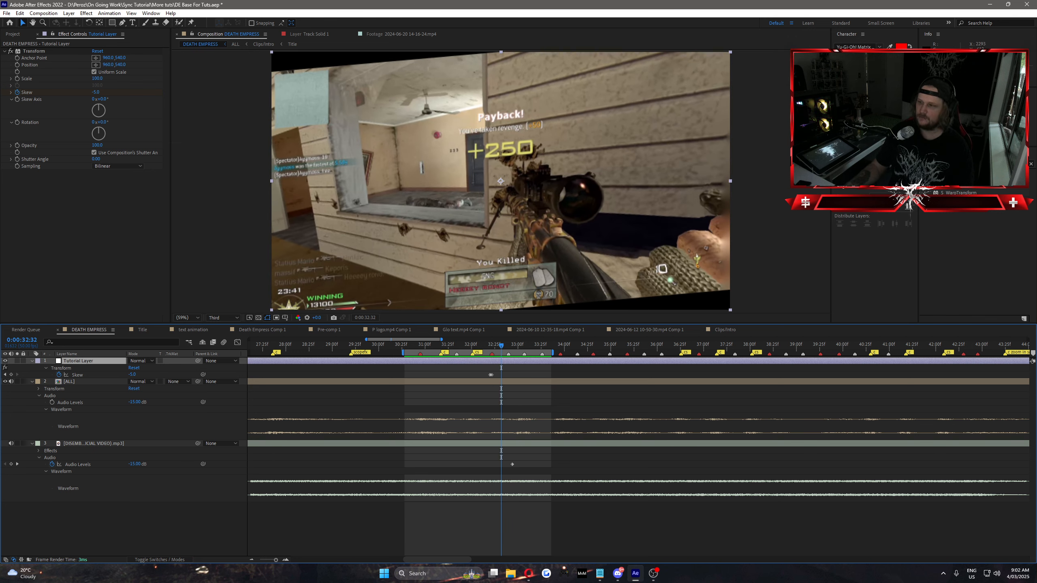
Find the Motion Tile effect, apply it to the Tutorial Layer and enable Mirror Edges
left_click(960, 164)
type("motion")
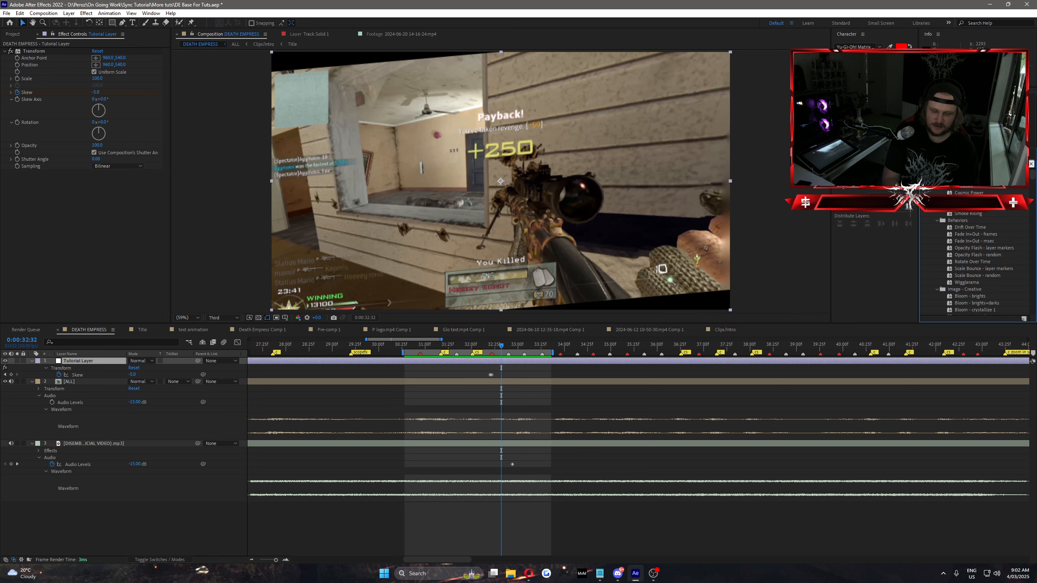
type(" tile")
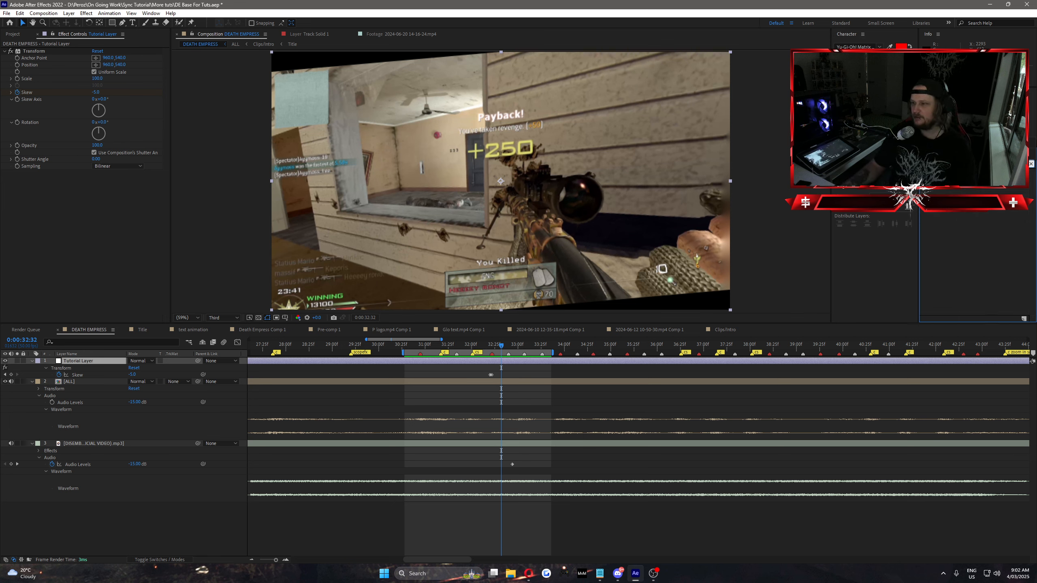
left_click_drag(223, 214, 114, 219)
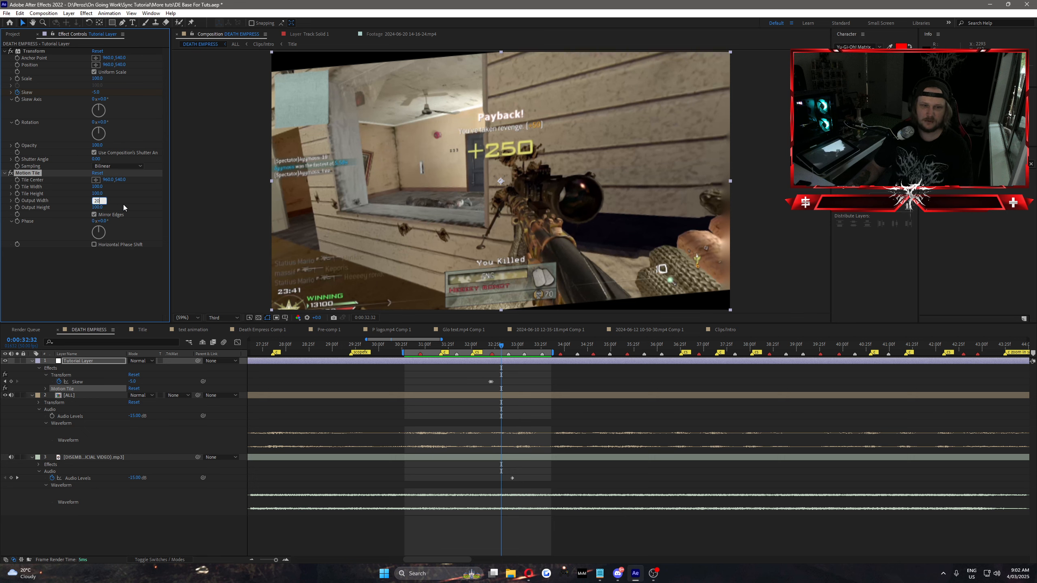
Set Motion Tile's Output Width and Output Height to 200 and move the effect above Transform
type("200")
key("Tab")
type("2")
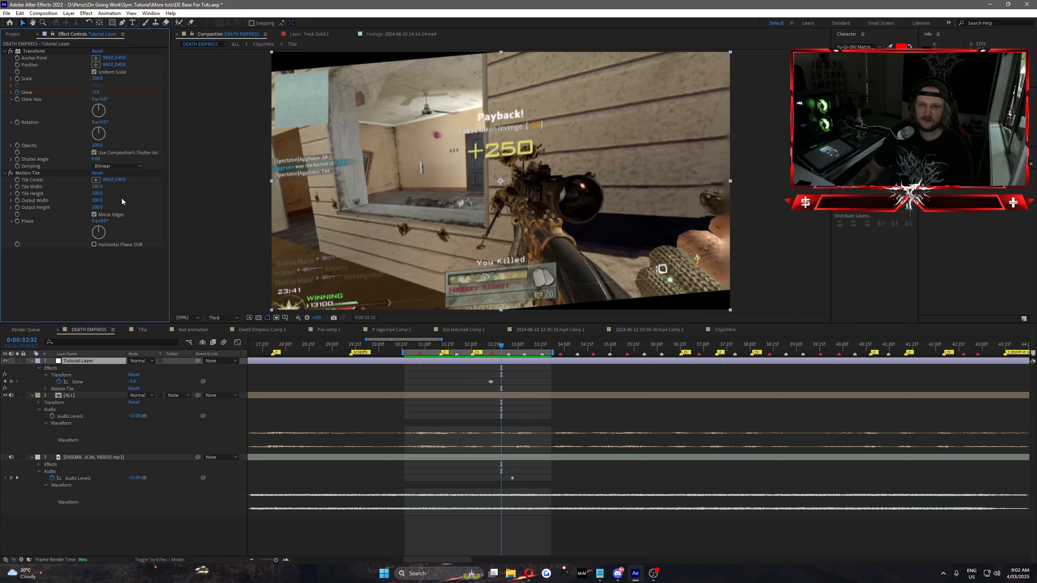
left_click_drag(39, 174, 33, 48)
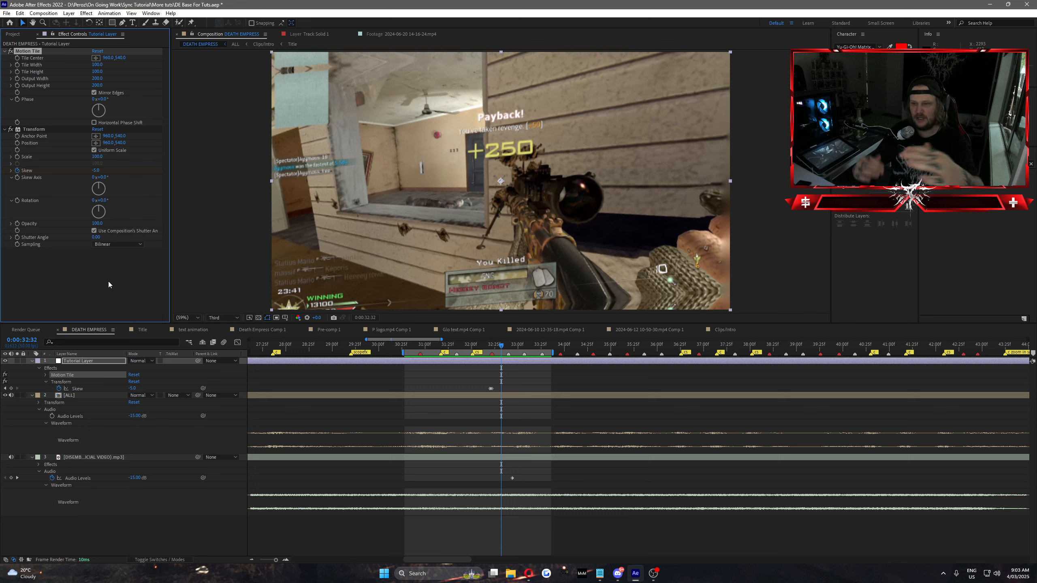
left_click(11, 51)
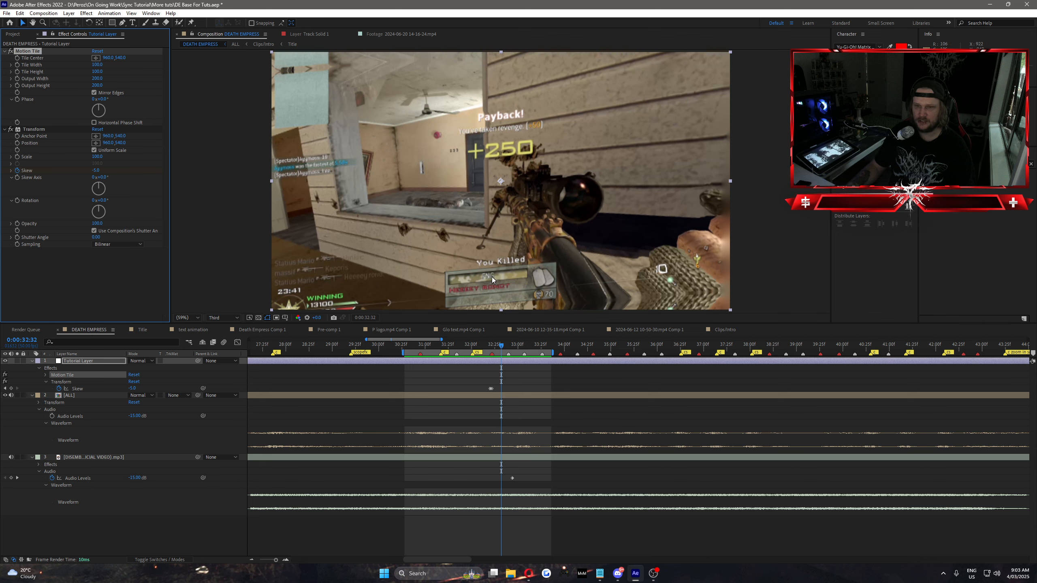
Keyframe the Transform Skew back at 0 at 0:00:32:32 and scrub through the skew animation
left_click(96, 171)
type("0")
left_click(141, 171)
key("Page_Up")
key("Page_Up")
key("Page_Up")
key("Page_Up")
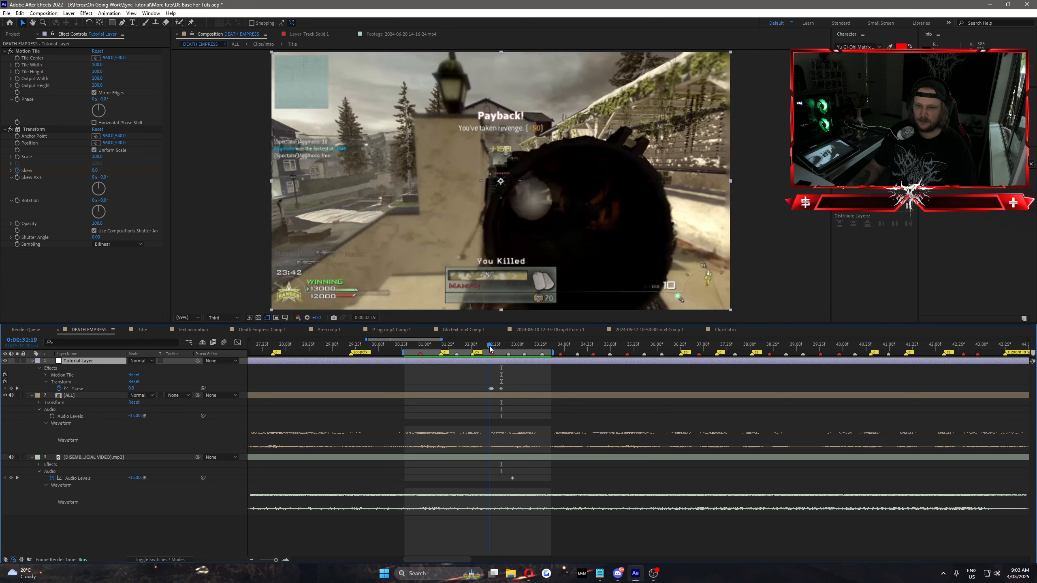
mouse_move(501, 351)
left_mouse_down()
mouse_move(477, 356)
mouse_move(508, 367)
left_mouse_up()
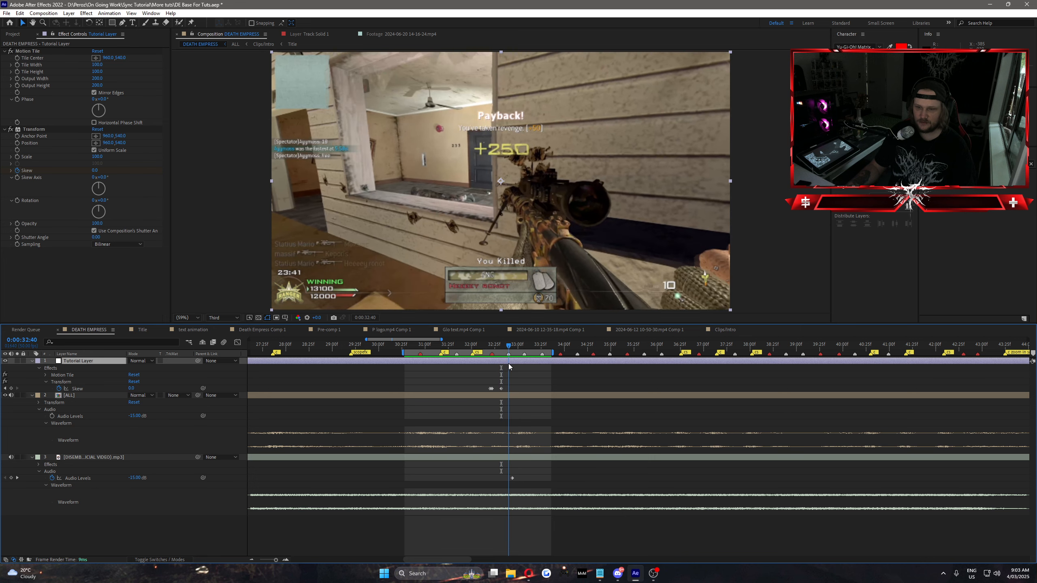
Keyframe the Transform Skew at 5 at 0:00:32:40 and back at 0 at 0:00:33:07
left_click(96, 170)
type("5")
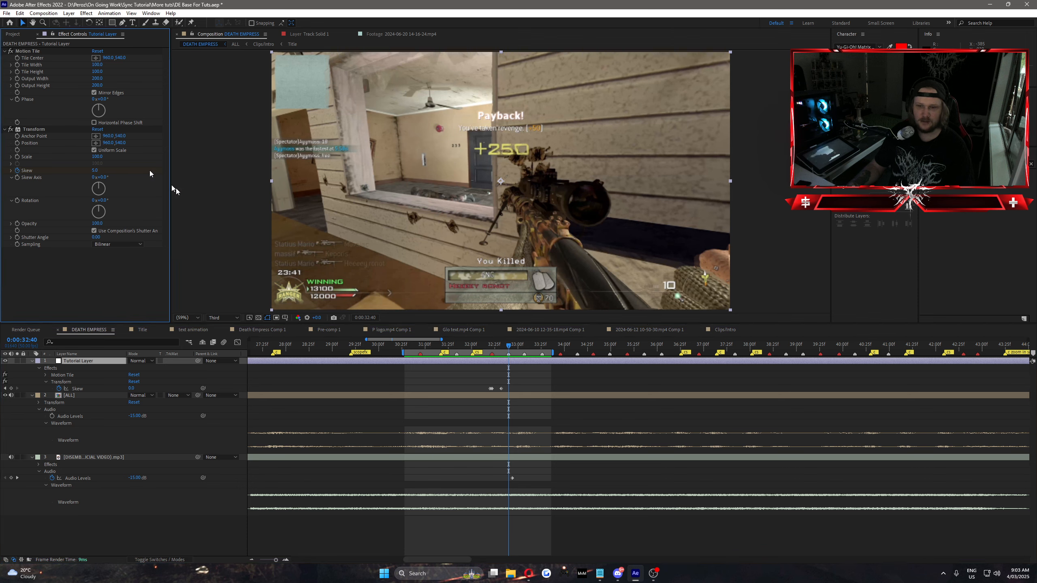
left_click_drag(497, 344, 524, 350)
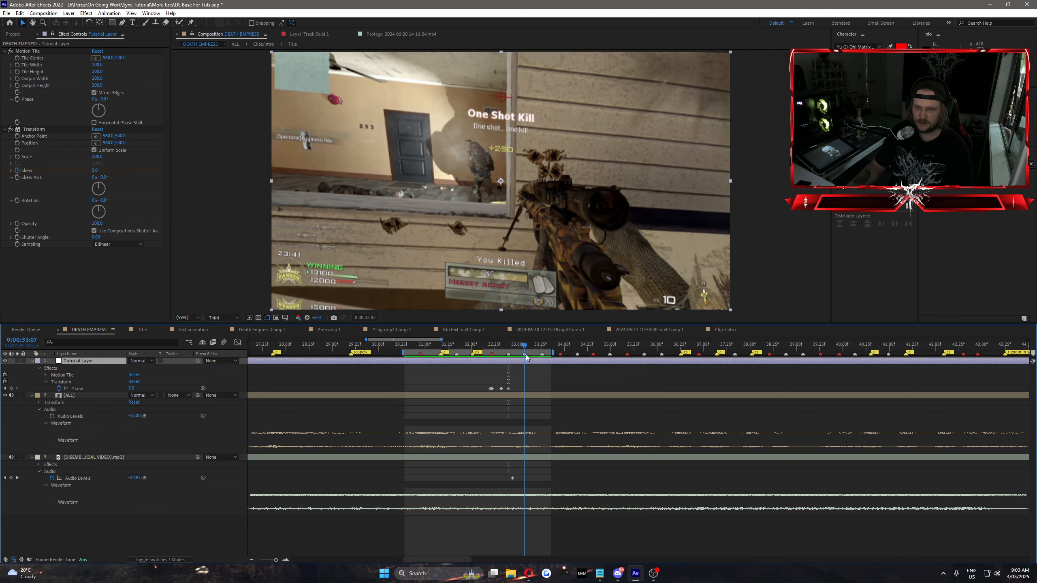
left_click(95, 171)
type("0")
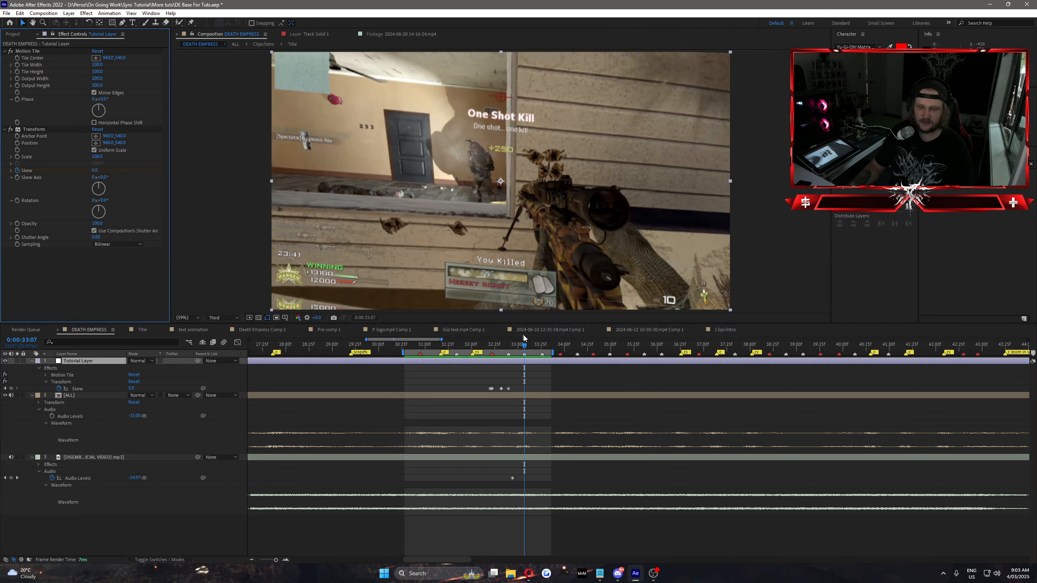
key("Return")
Play and scrub through the skew keyframes to preview the full skew animation
mouse_move(508, 345)
left_mouse_down()
mouse_move(491, 347)
mouse_move(531, 353)
mouse_move(506, 351)
left_mouse_up()
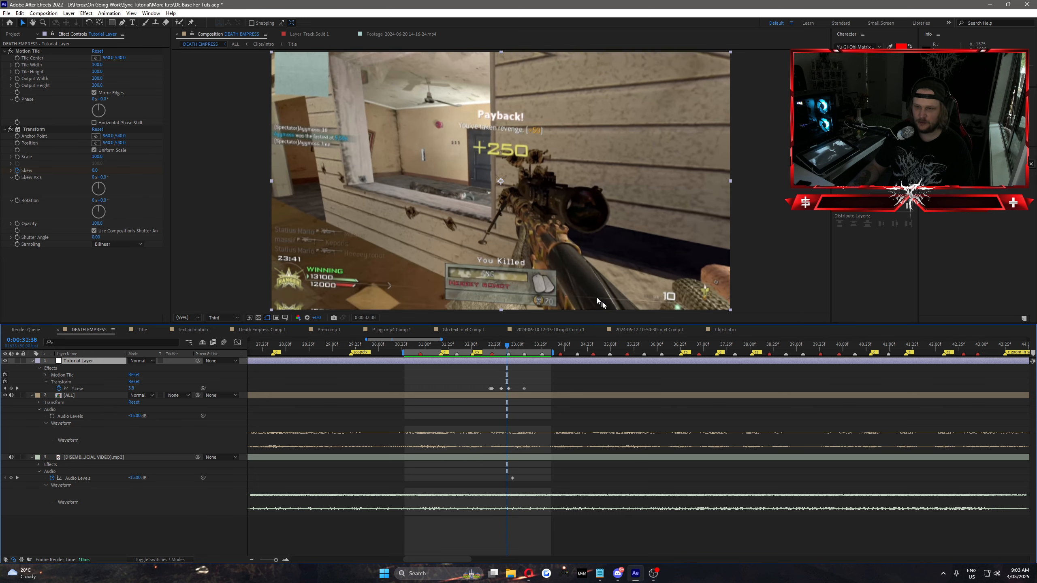
key("space")
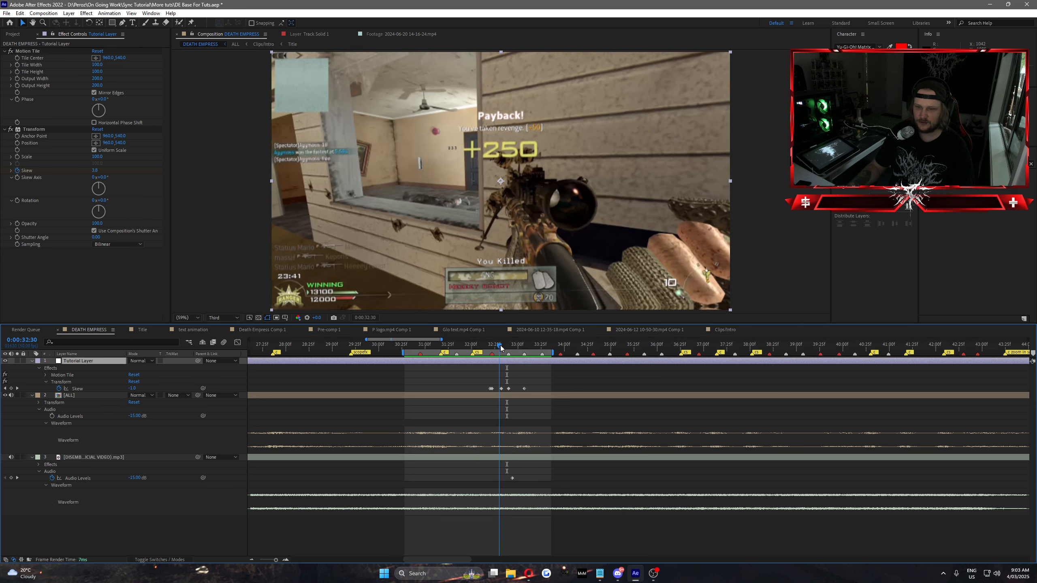
mouse_move(531, 352)
left_mouse_down()
mouse_move(546, 353)
mouse_move(514, 353)
left_mouse_up()
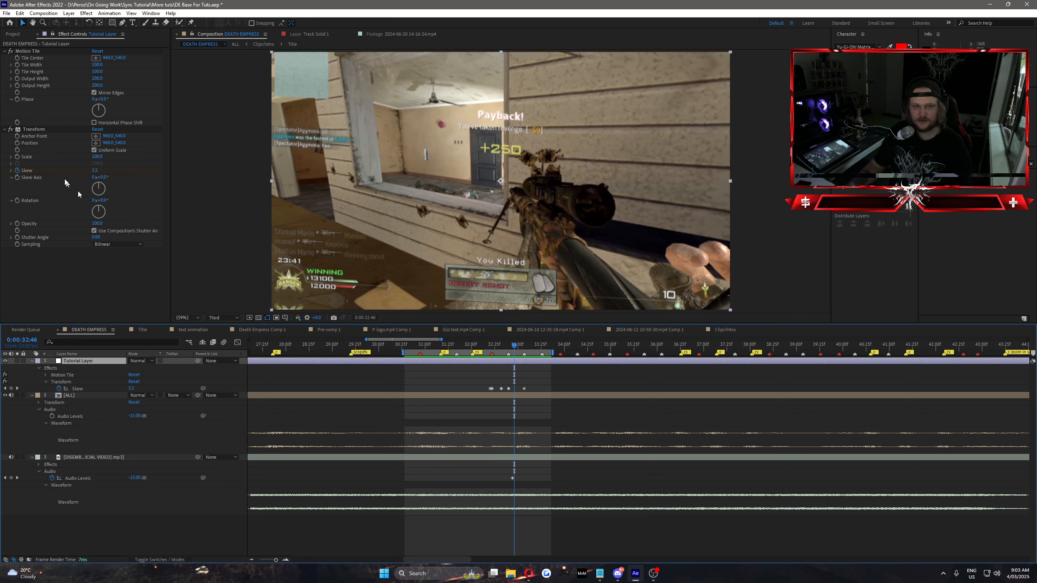
Delete the Transform effect from the Tutorial Layer and collapse the Motion Tile settings
left_click(41, 130)
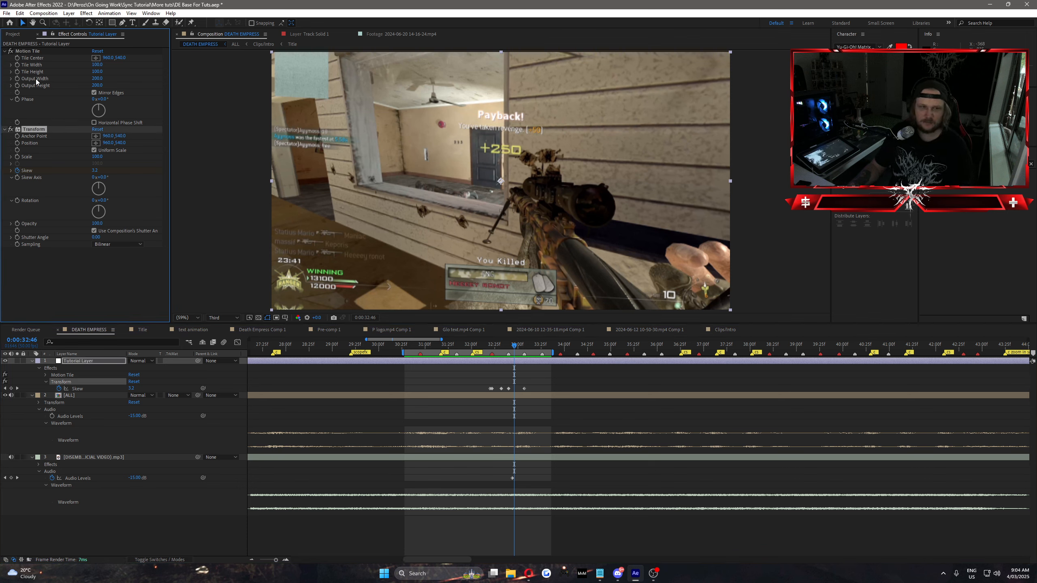
key("Delete")
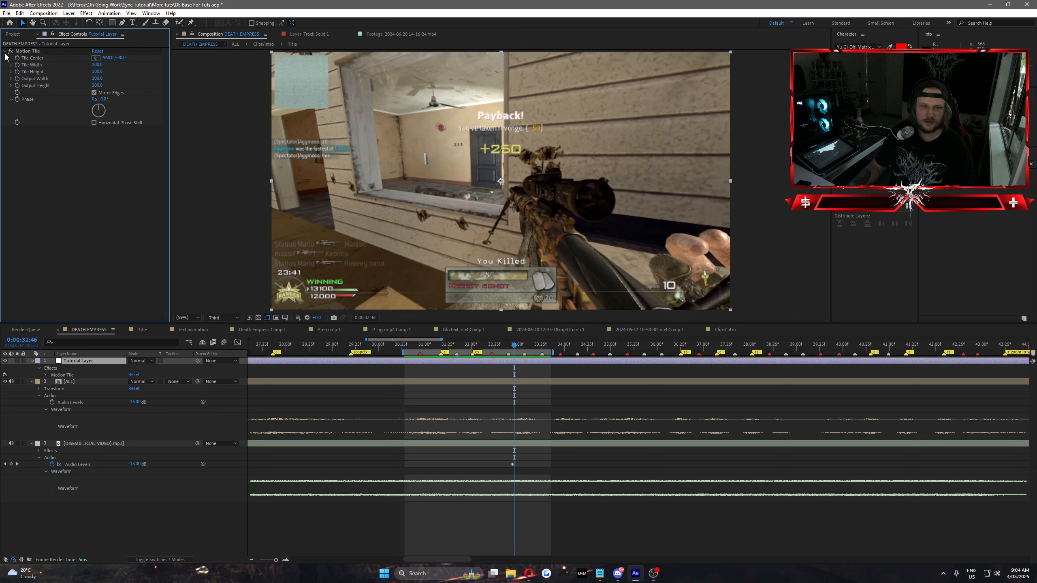
left_click(5, 52)
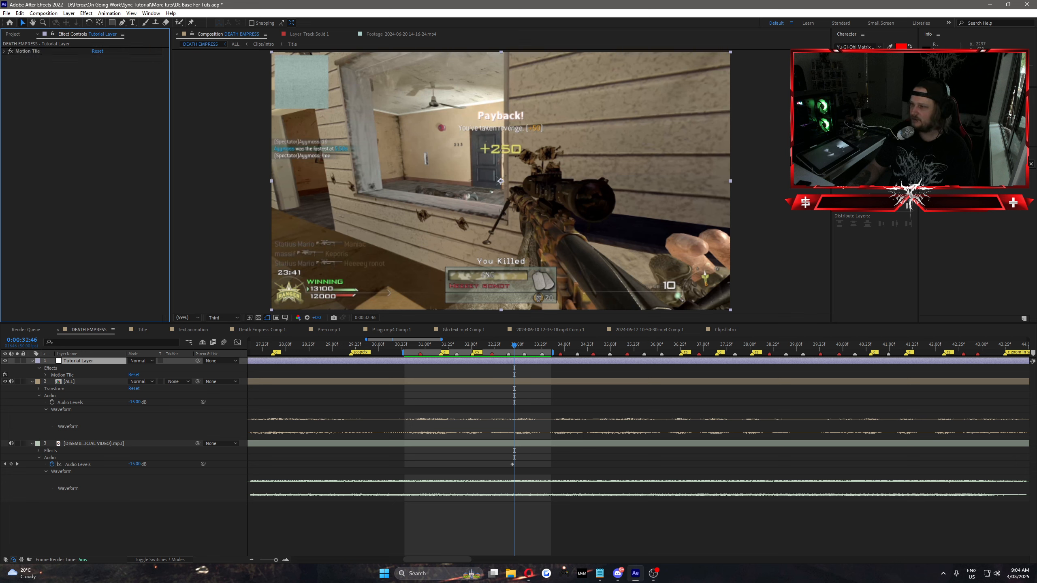
Search the effects for "bcc" and apply BCC Colorize to the Tutorial Layer
left_click(1031, 164)
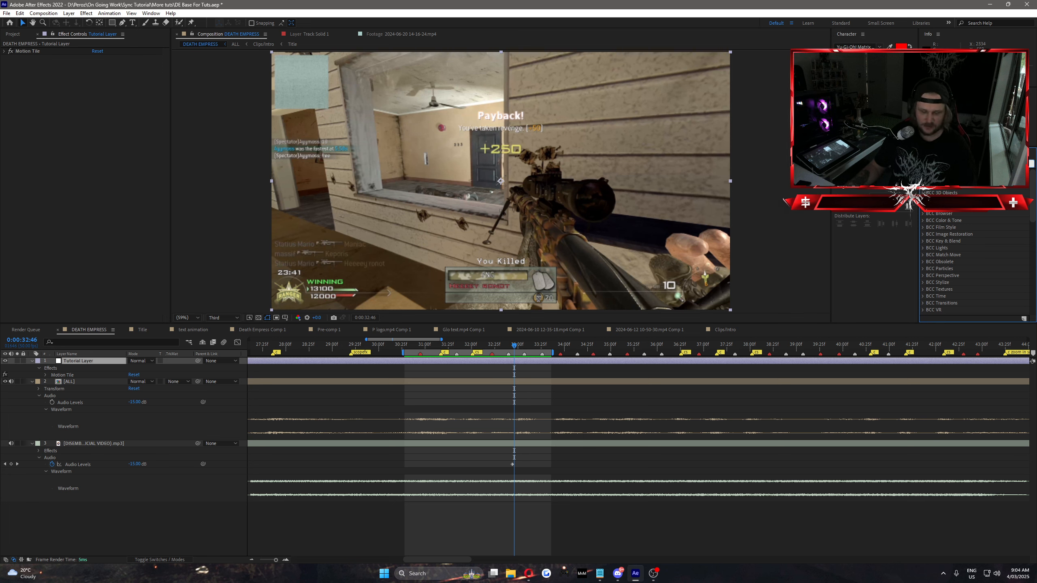
type("bcc")
scroll(976, 261, "down", 10)
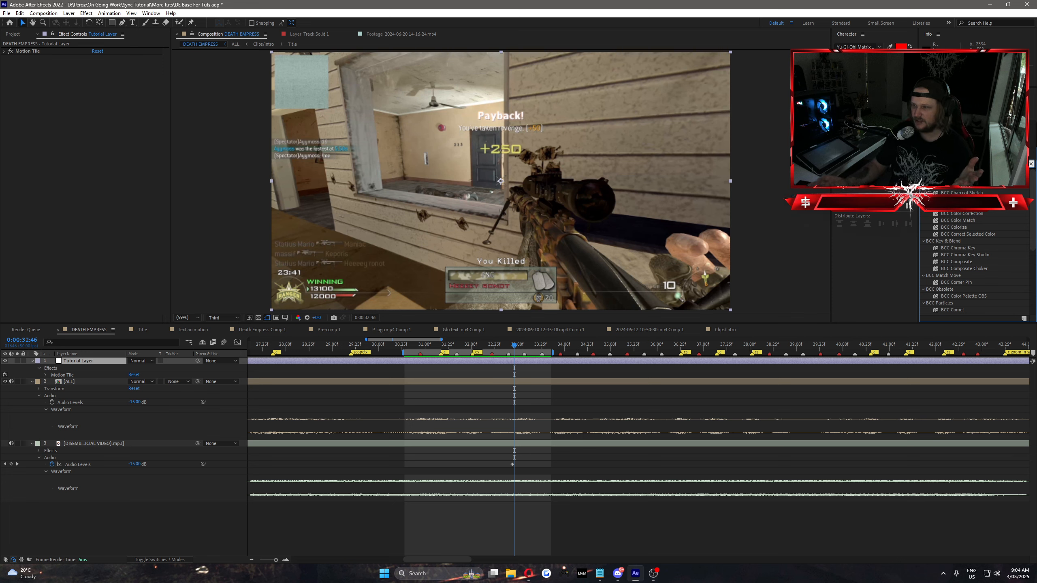
left_click_drag(957, 231, 512, 361)
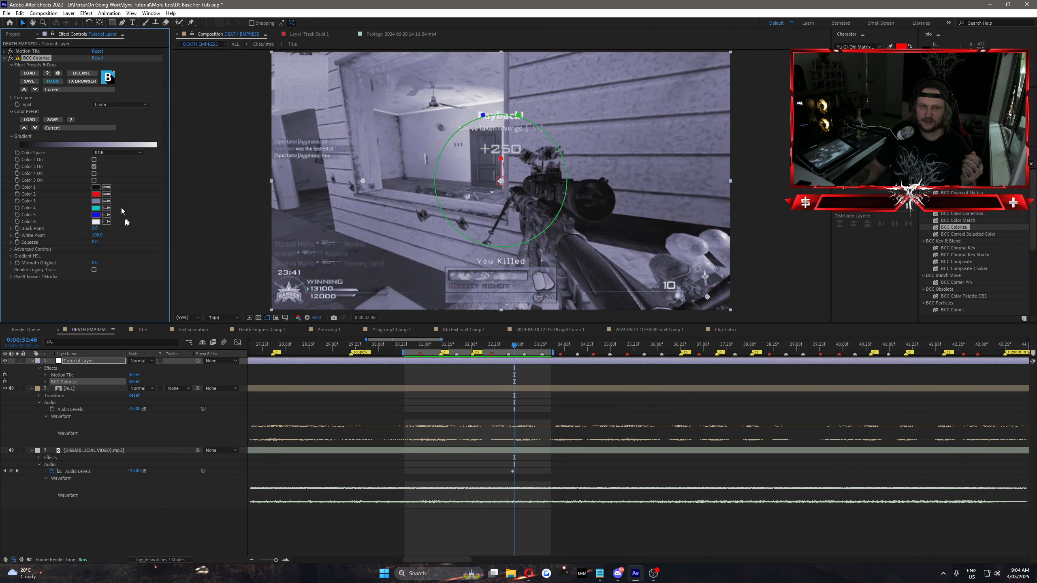
Turn on Colors 5, 4 and 2 in the BCC Colorize gradient, and delete the effect
left_click(94, 180)
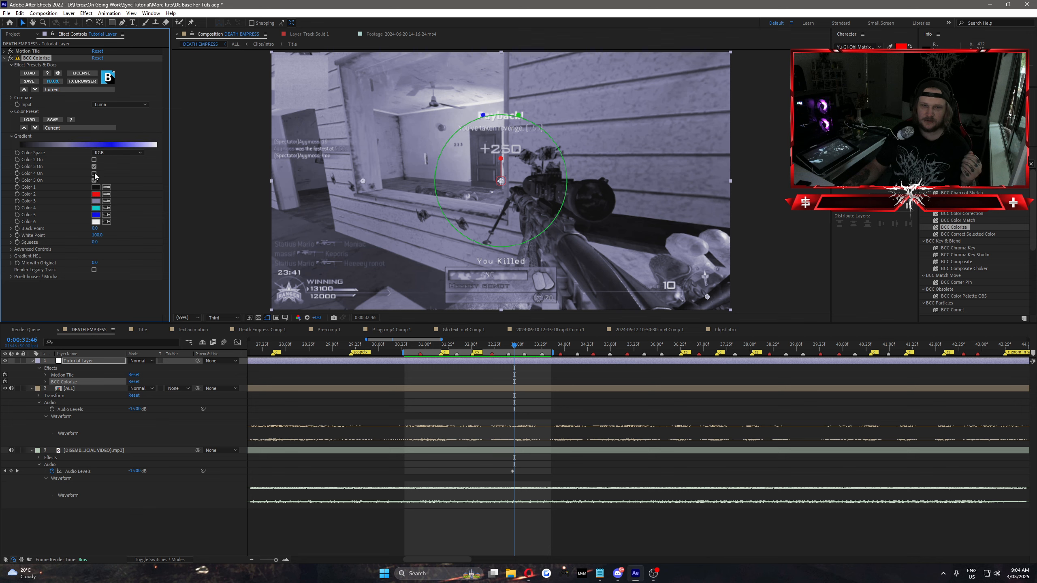
left_click(94, 174)
left_click(94, 159)
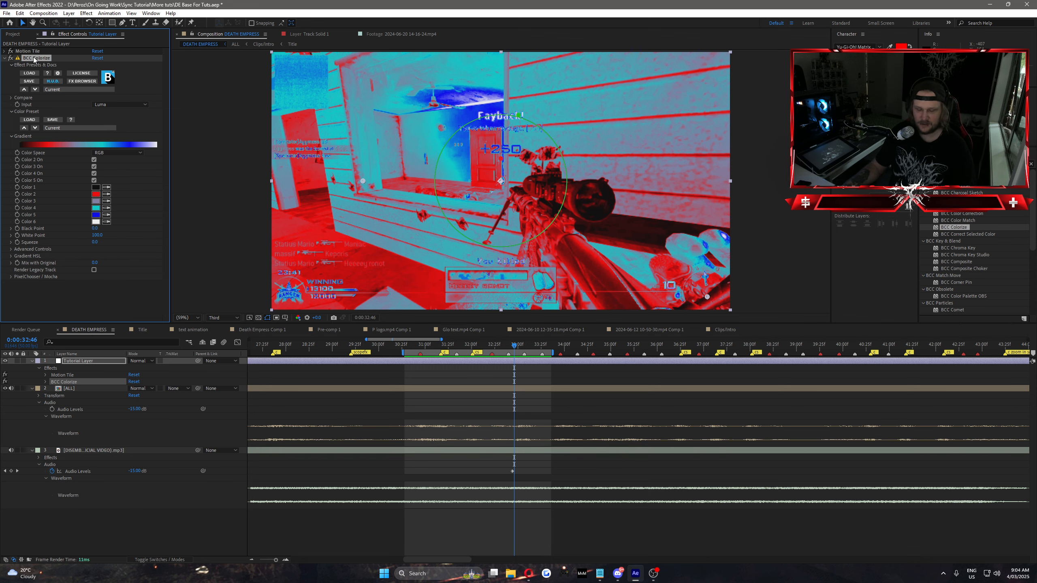
key("Delete")
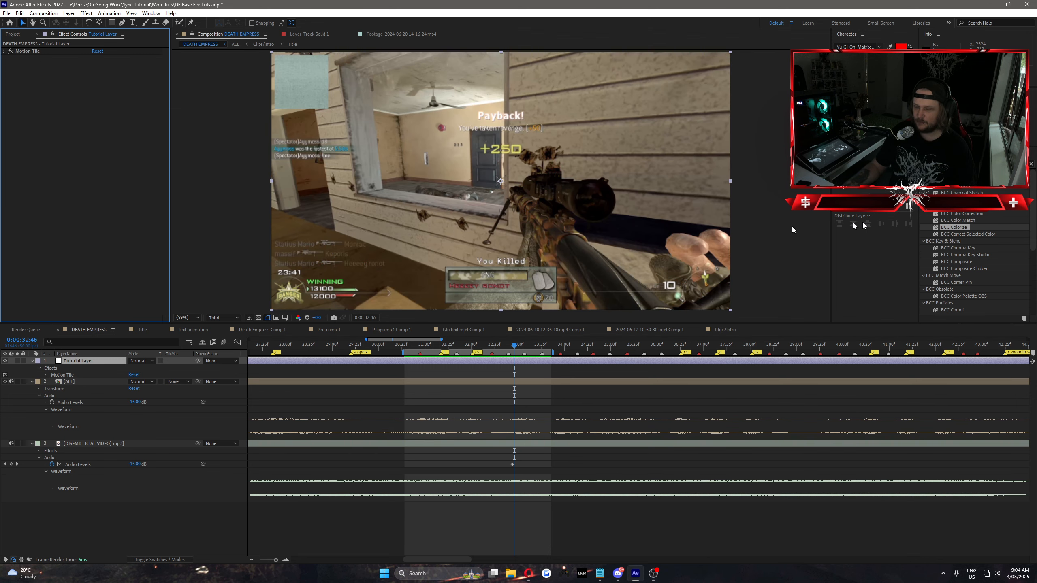
Search the effects for "tritone" and apply BCC Tritone to the Tutorial Layer
left_click(972, 164)
type("tri")
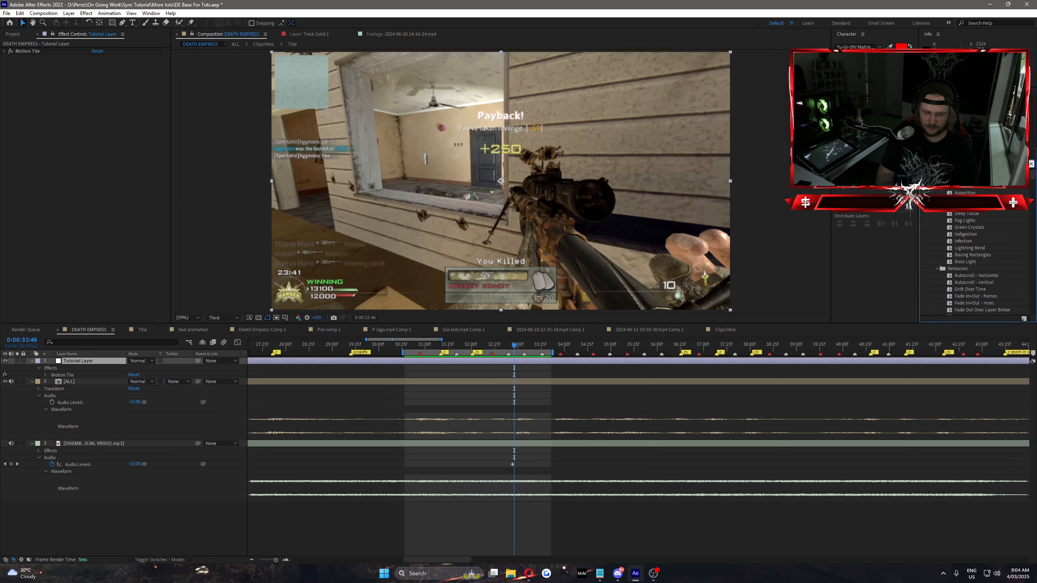
type("tone")
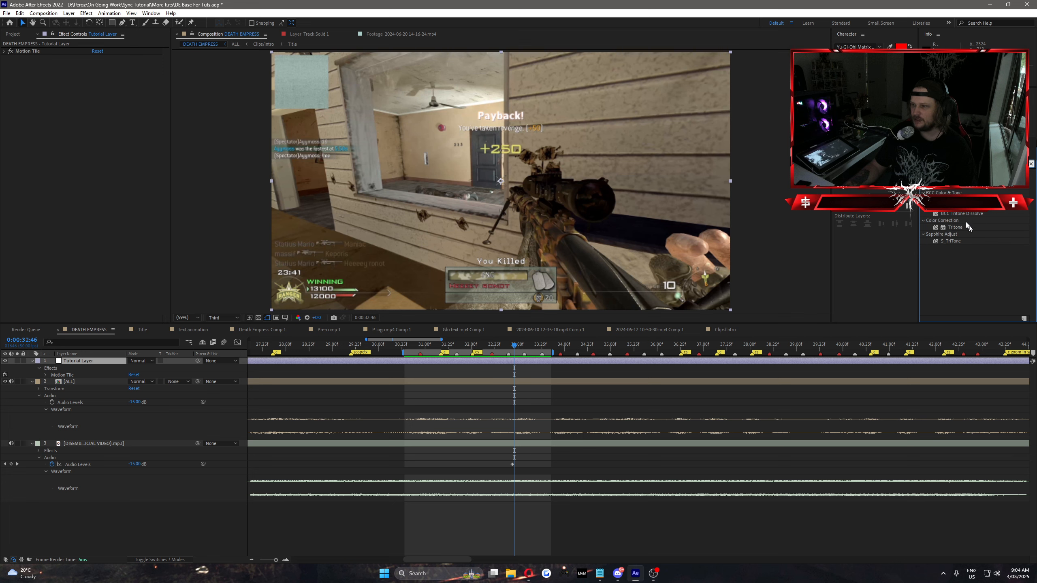
left_click(952, 228)
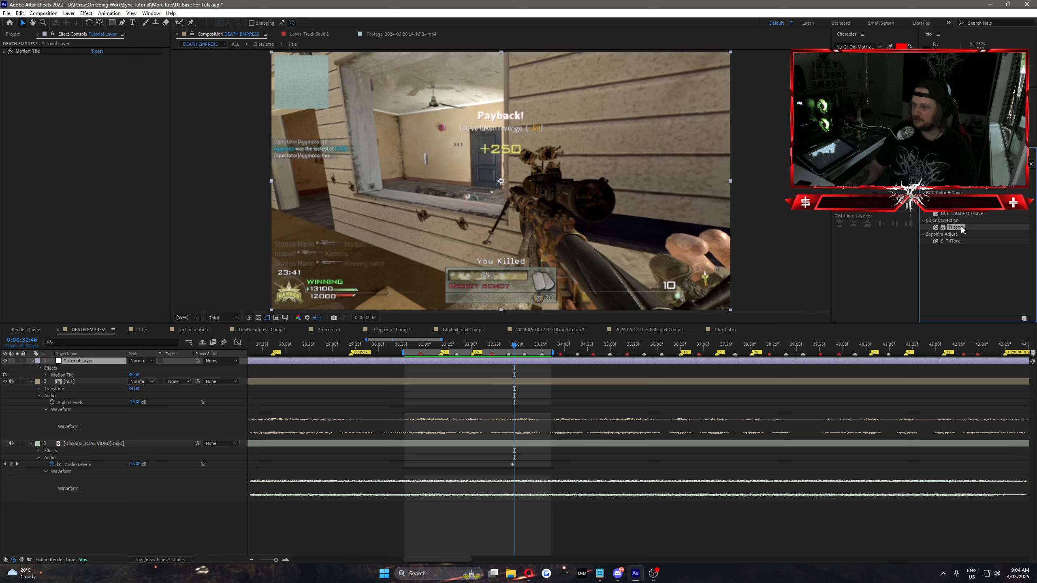
left_click(971, 163)
left_click_drag(950, 200, 87, 360)
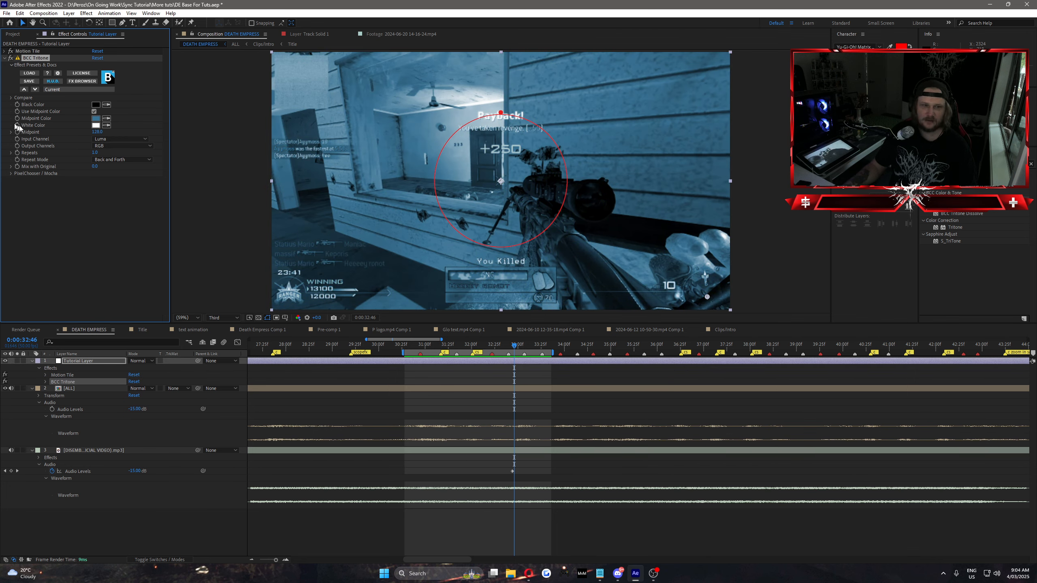
Set BCC Tritone's Midpoint Color to pure red, FF0000
left_click(96, 118)
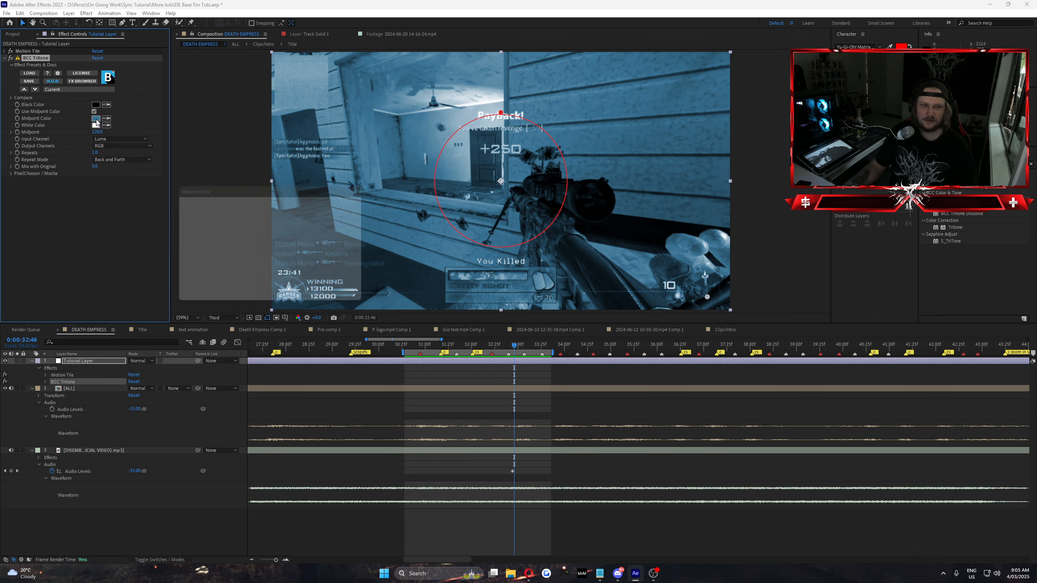
left_click_drag(290, 205, 307, 184)
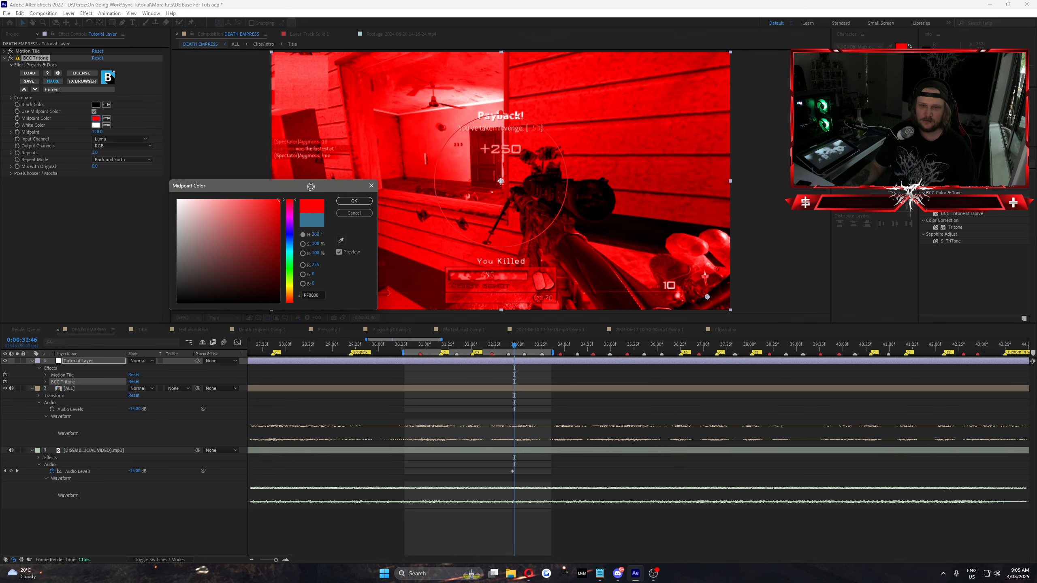
left_click(353, 201)
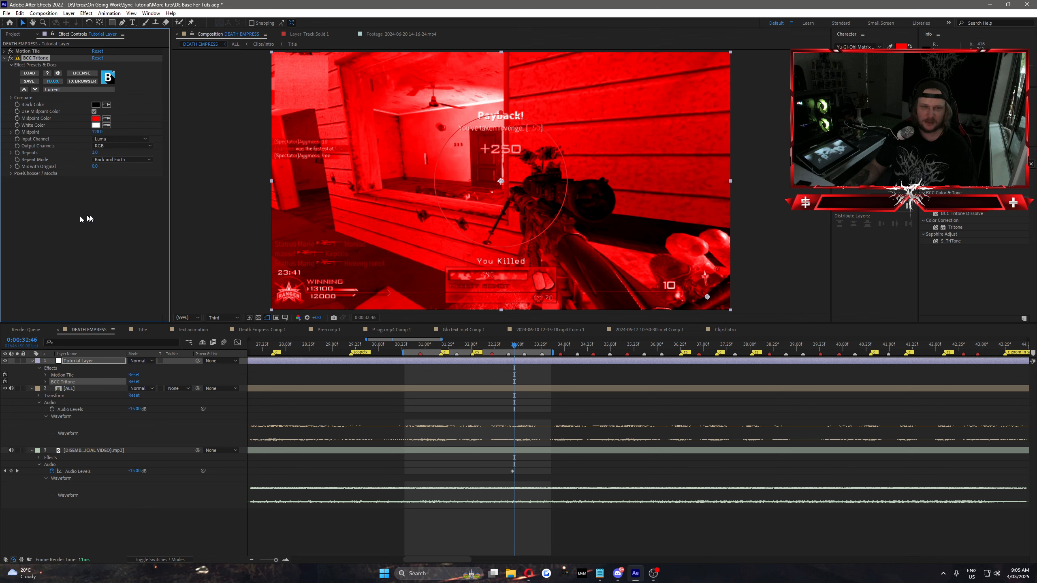
Set BCC Tritone's Input Channel to Luma Inverse and the Tutorial Layer's blending mode to Lighter Color
left_click(121, 139)
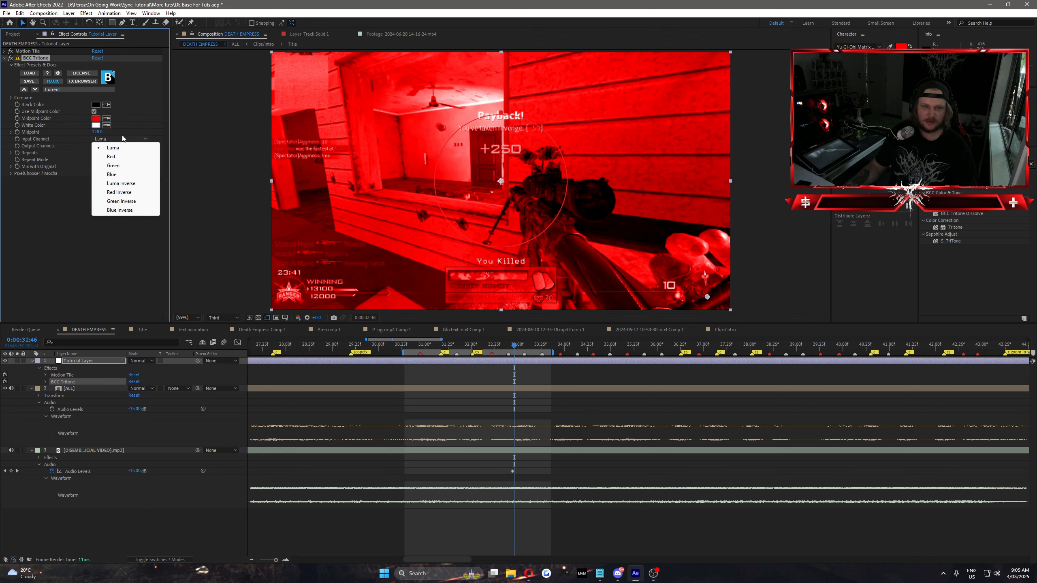
left_click(140, 183)
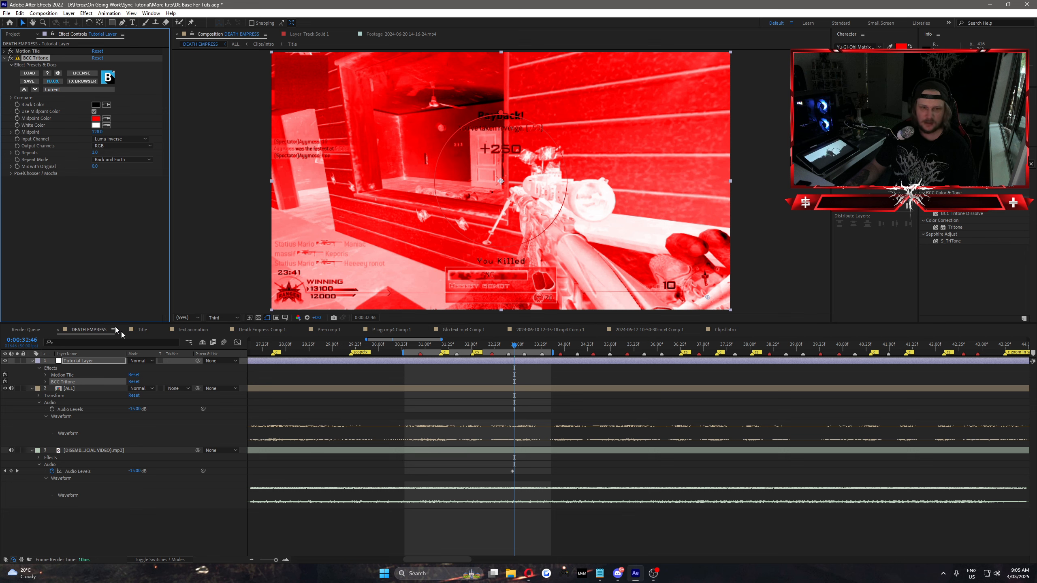
left_click(141, 363)
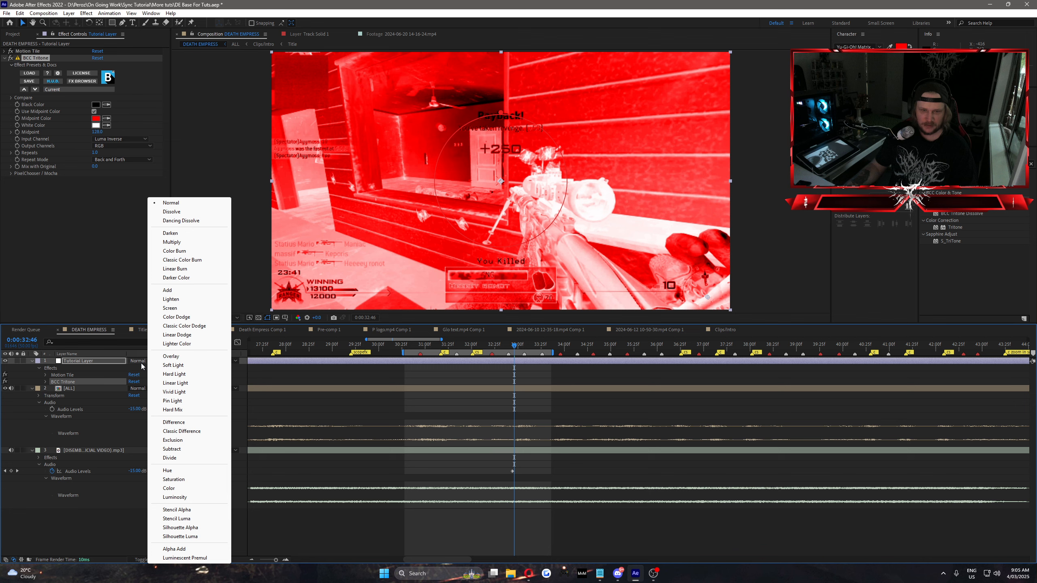
left_click(169, 343)
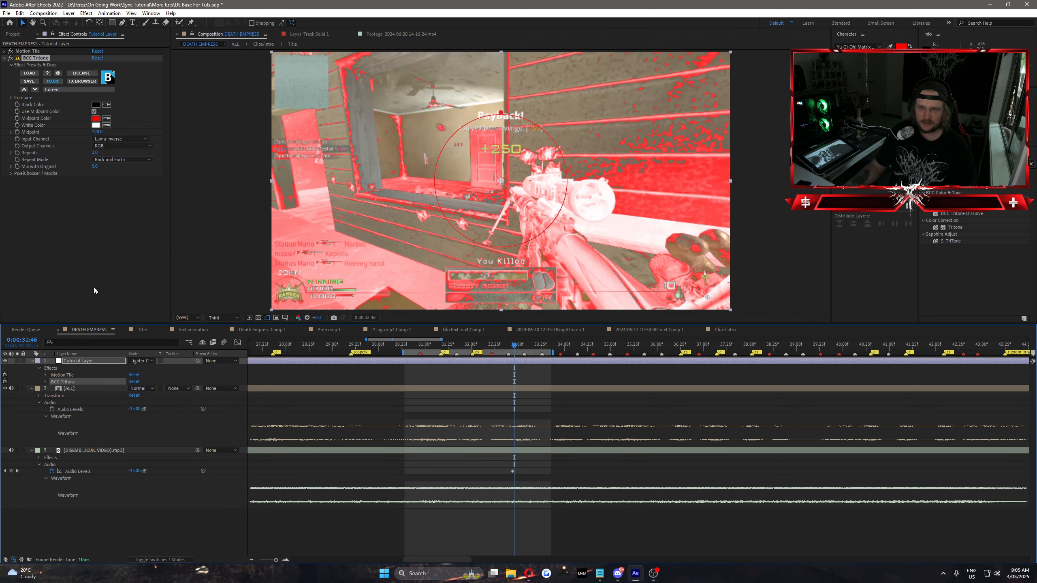
left_click(116, 158)
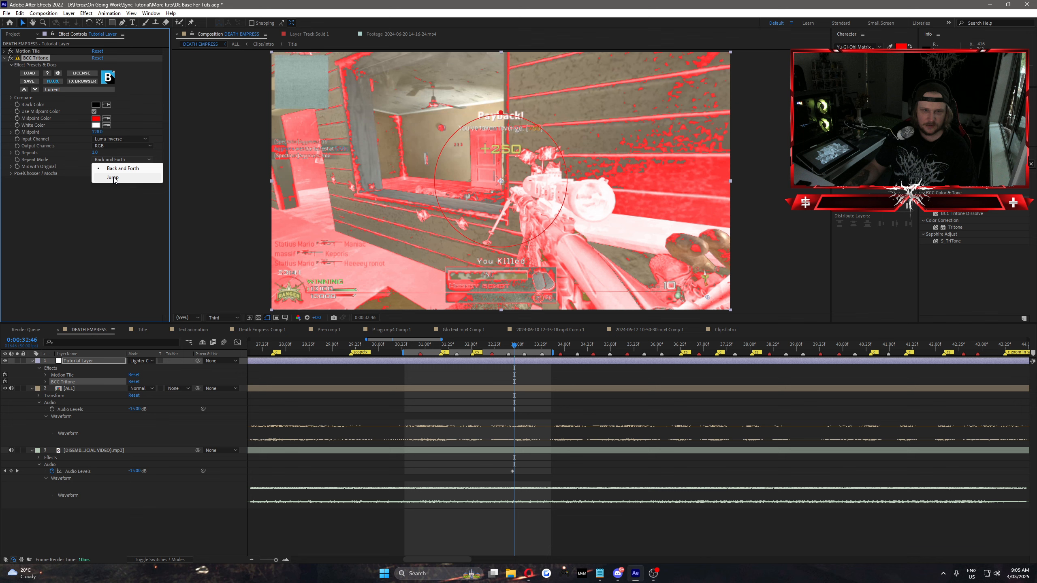
left_click(116, 158)
left_click(116, 159)
left_click(121, 172)
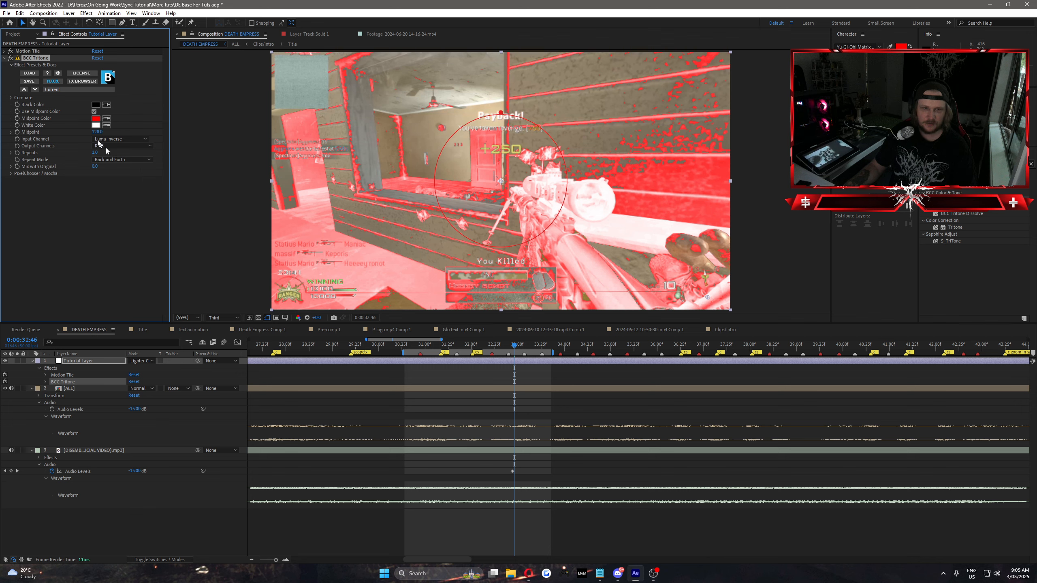
Try black as BCC Tritone's White Color, and try turning off Use Midpoint Color
left_click(95, 126)
left_click_drag(234, 228, 282, 196)
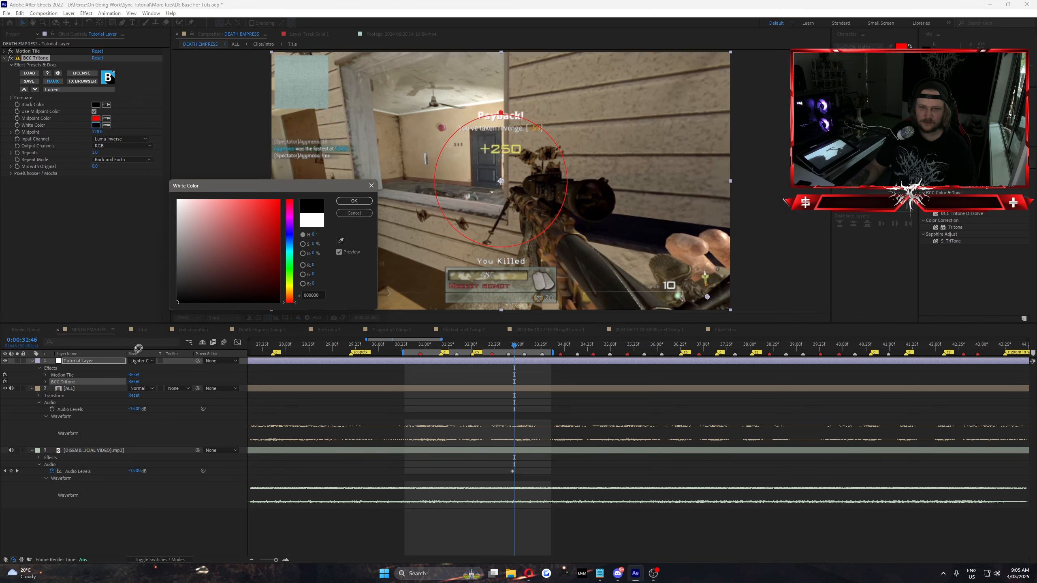
left_click(354, 213)
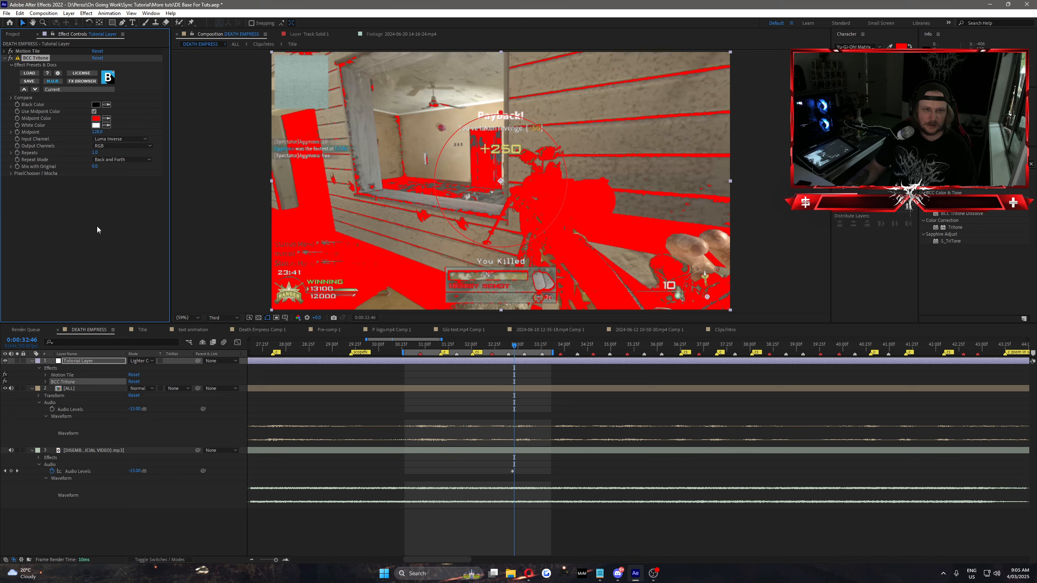
left_click(94, 112)
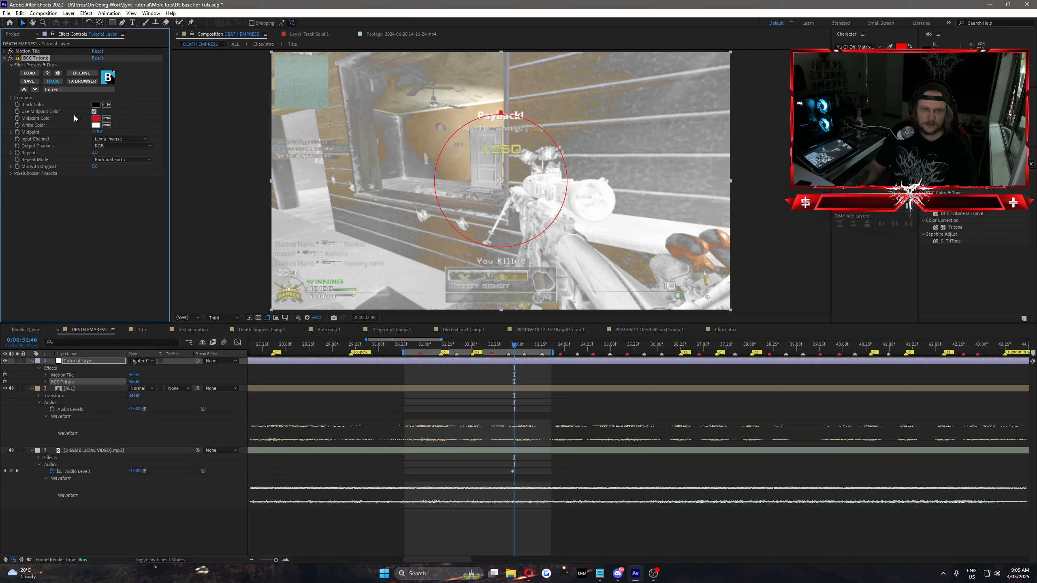
key("ctrl+z")
Set BCC Tritone's Output Channels to Red, and delete the effect from the Tutorial Layer
left_click(114, 146)
left_click(122, 165)
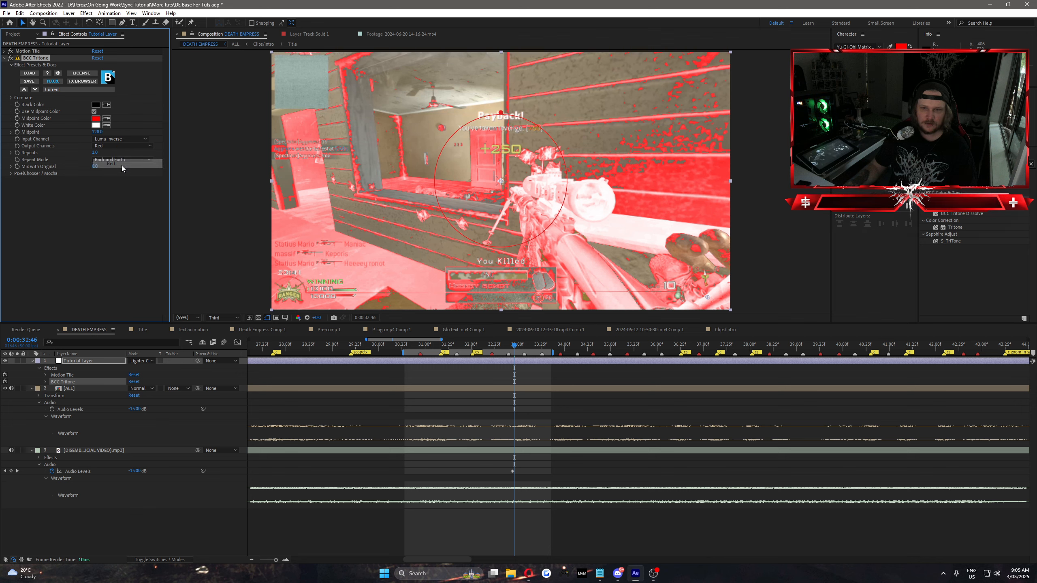
left_click(112, 201)
left_click(113, 146)
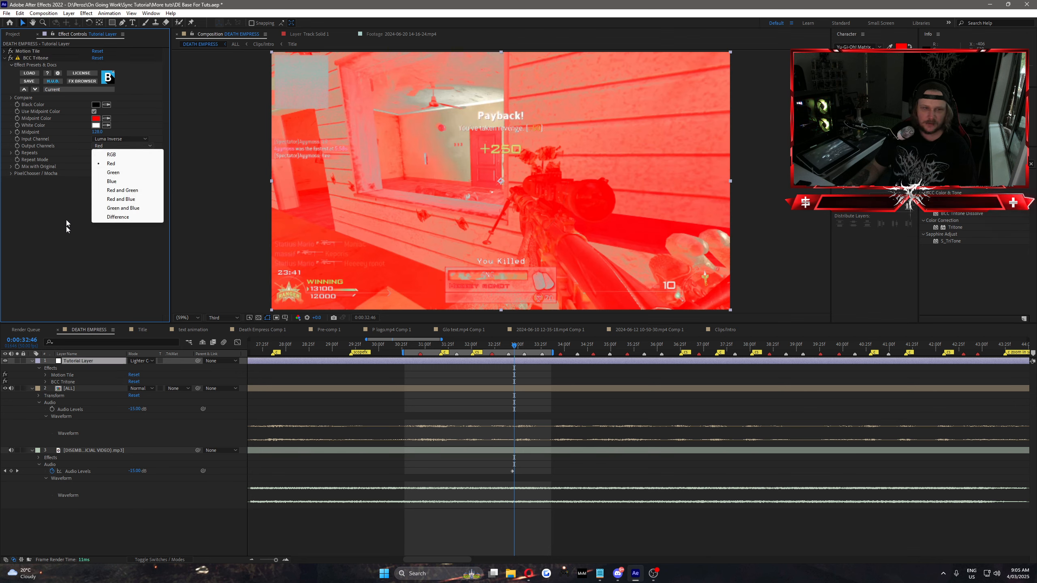
left_click(66, 220)
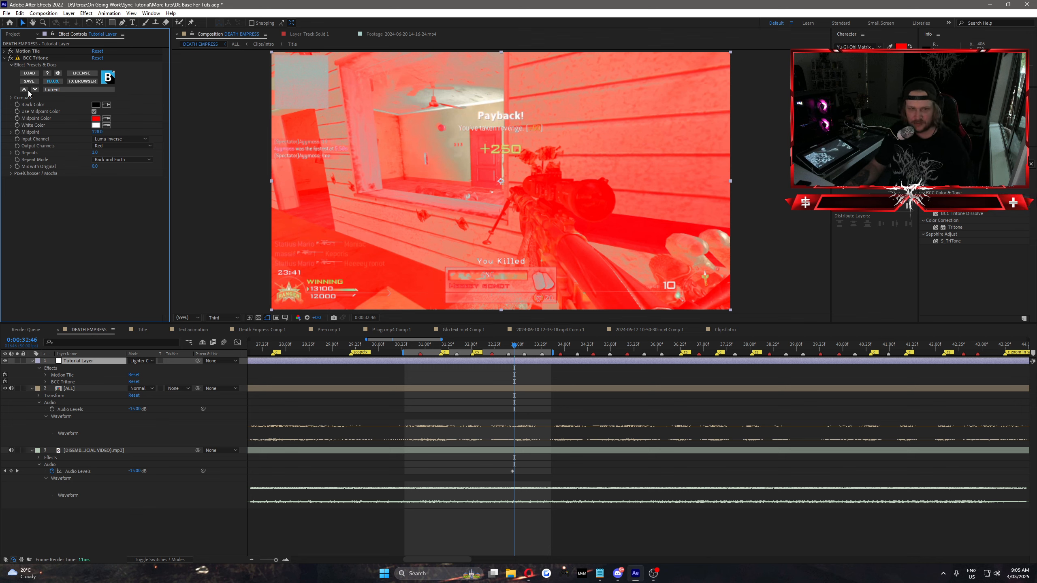
left_click(31, 57)
key("Delete")
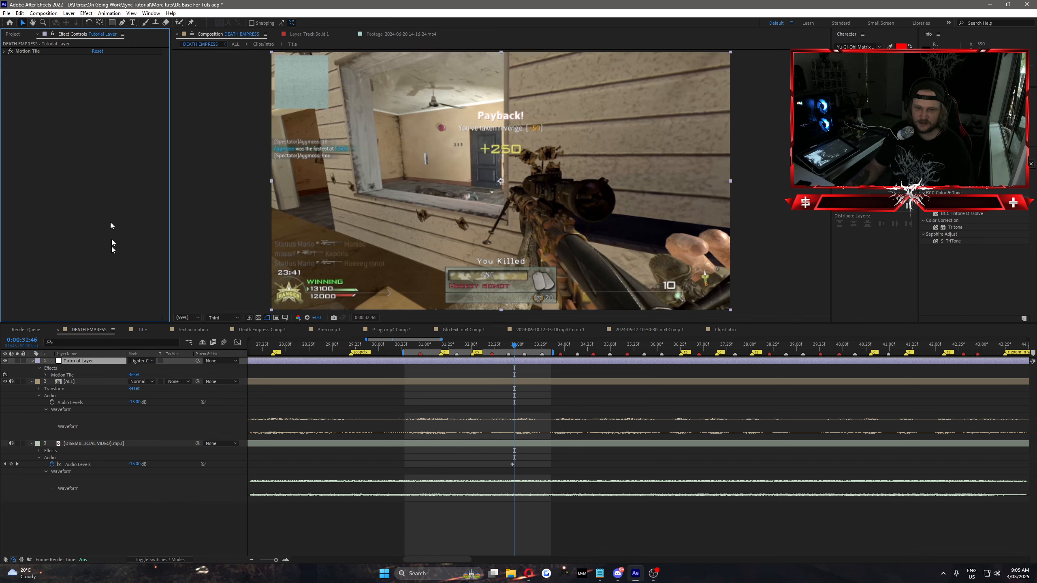
Apply the saved Red Tritone (Lighter Color Layer) user preset to the Tutorial Layer
left_click(107, 13)
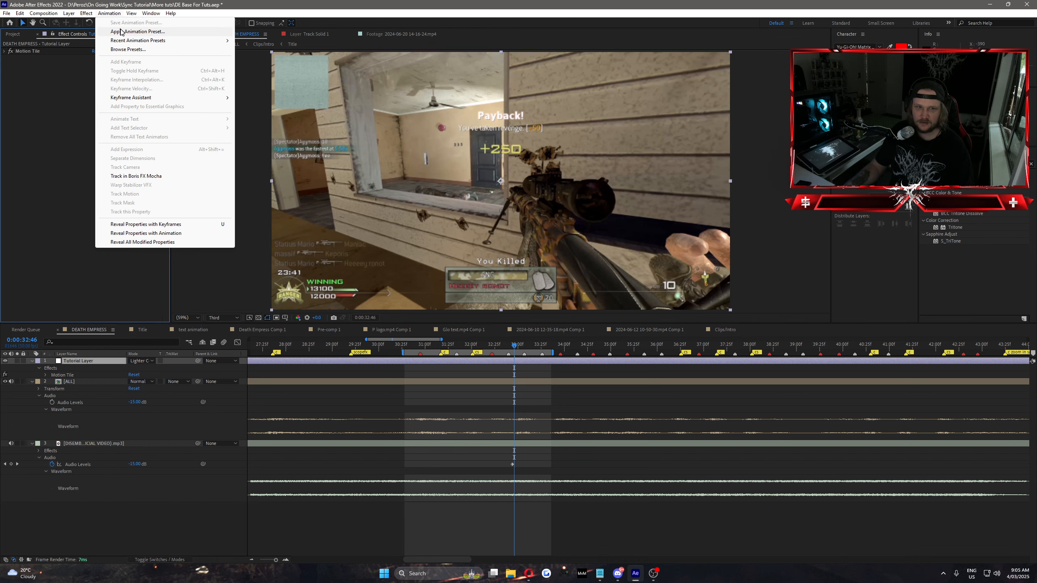
left_click(121, 32)
scroll(198, 182, "down", 5)
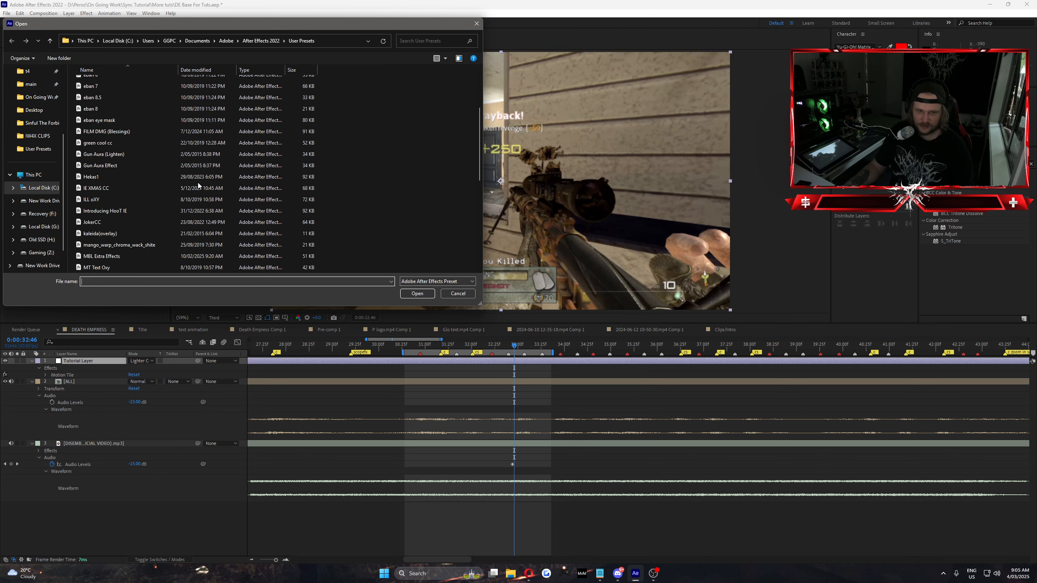
scroll(162, 165, "down", 5)
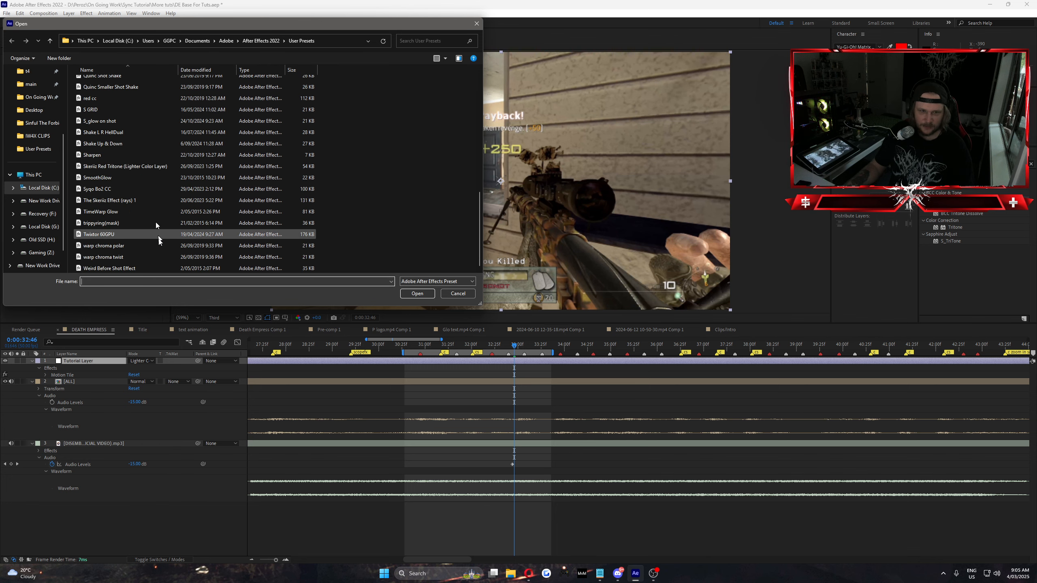
scroll(145, 206, "up", 2)
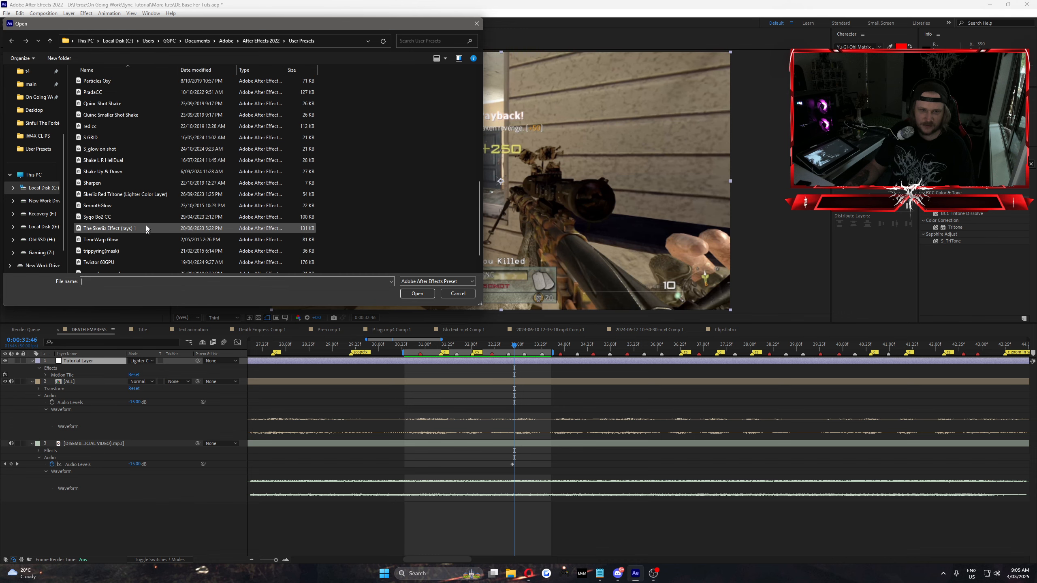
left_click(133, 229)
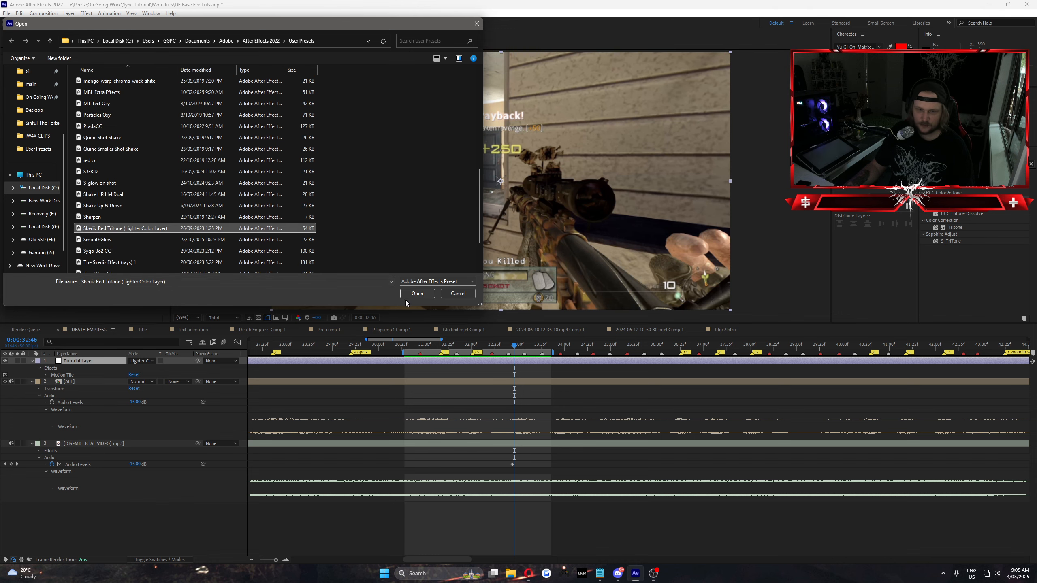
left_click(416, 293)
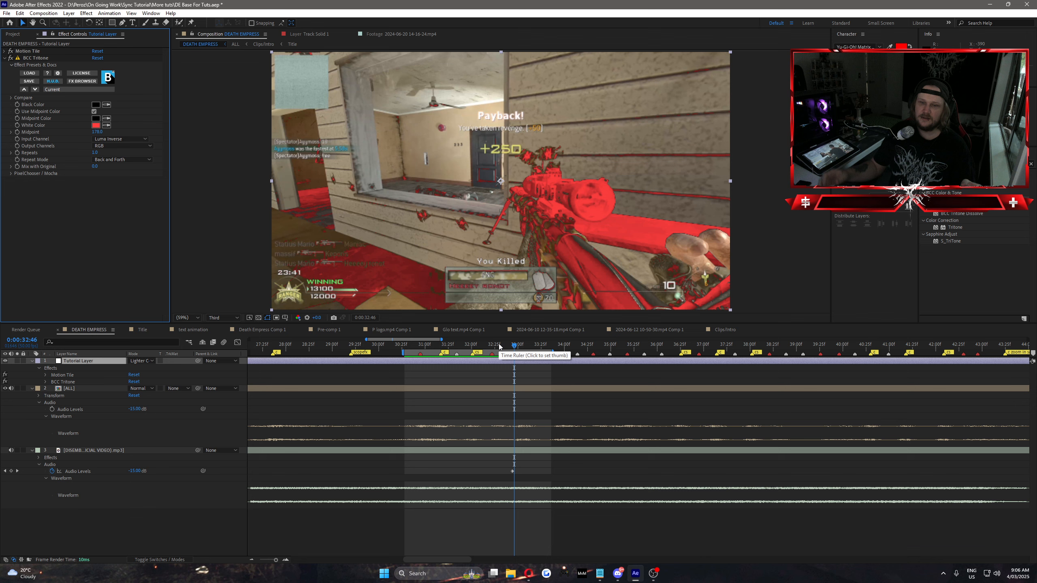
Split the Tutorial Layer at 0:00:32:22 and 0:00:32:24, and pull the outer pieces away from the short middle segment
left_click_drag(497, 345, 493, 366)
left_click(494, 366)
left_click(494, 362)
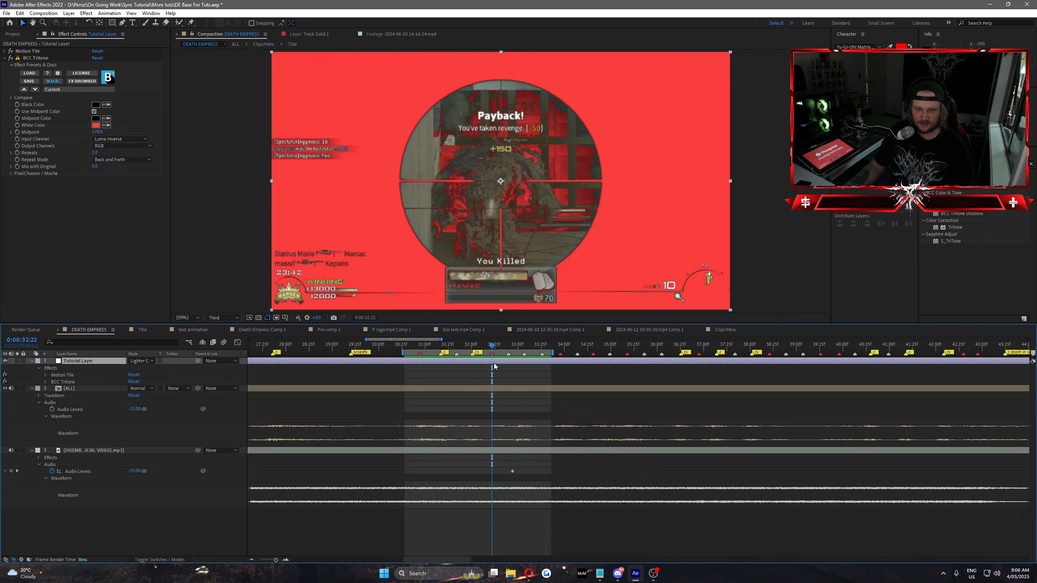
key("ctrl+shift+d")
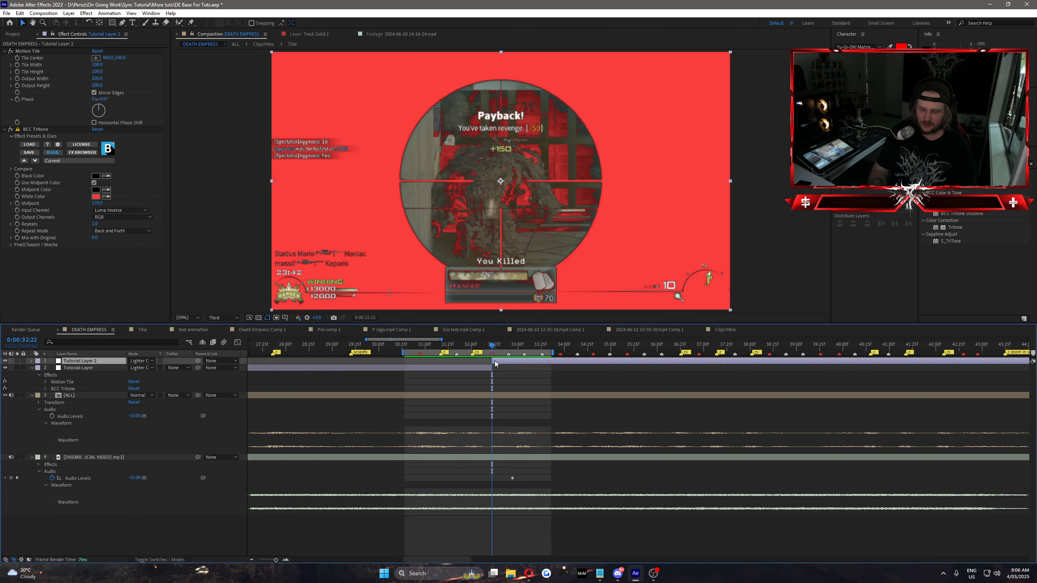
key("Page_Down")
key("ctrl+shift+d")
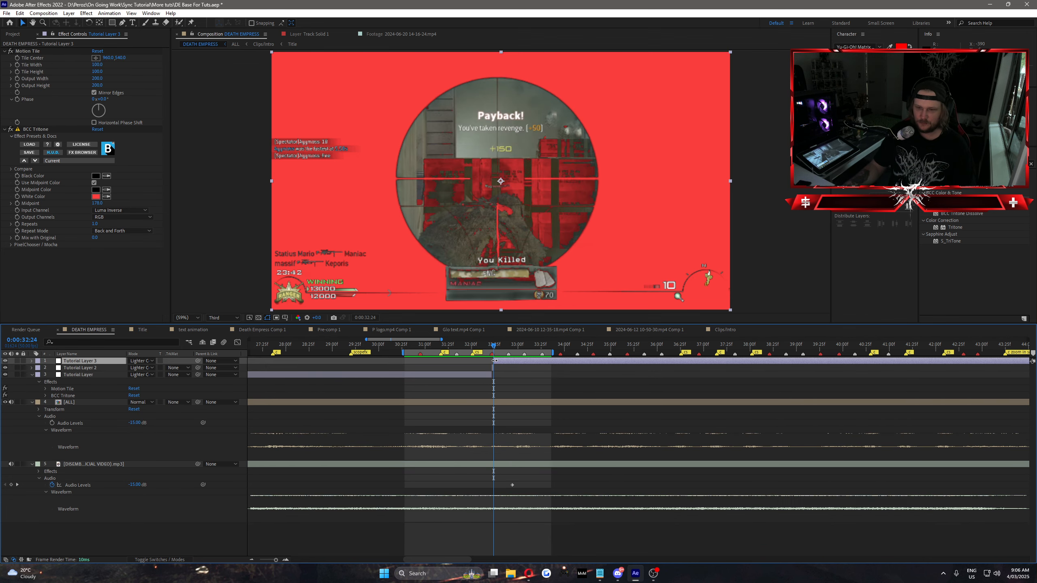
left_click_drag(508, 362, 549, 362)
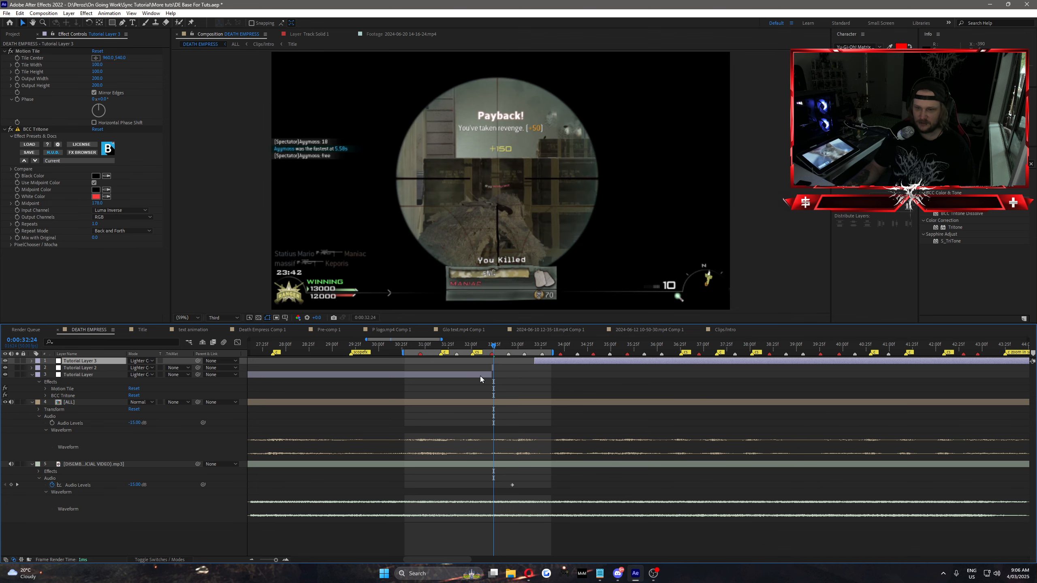
left_click_drag(481, 375, 450, 373)
Try lowering and then raising BCC Tritone's Midpoint on the first Tutorial Layer piece
mouse_move(489, 343)
left_mouse_down()
mouse_move(502, 347)
mouse_move(490, 347)
left_mouse_up()
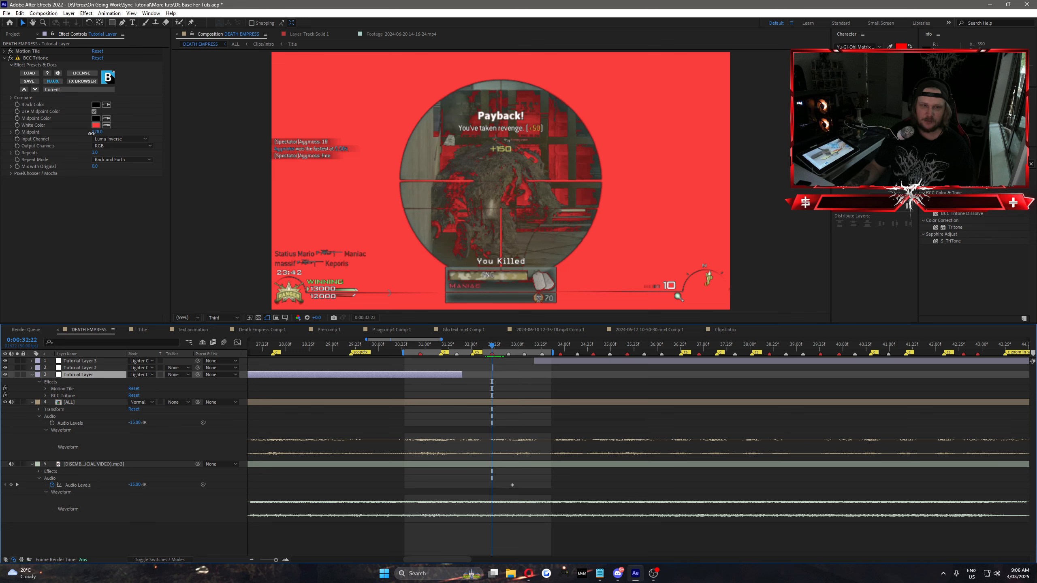
left_click_drag(97, 132, 68, 136)
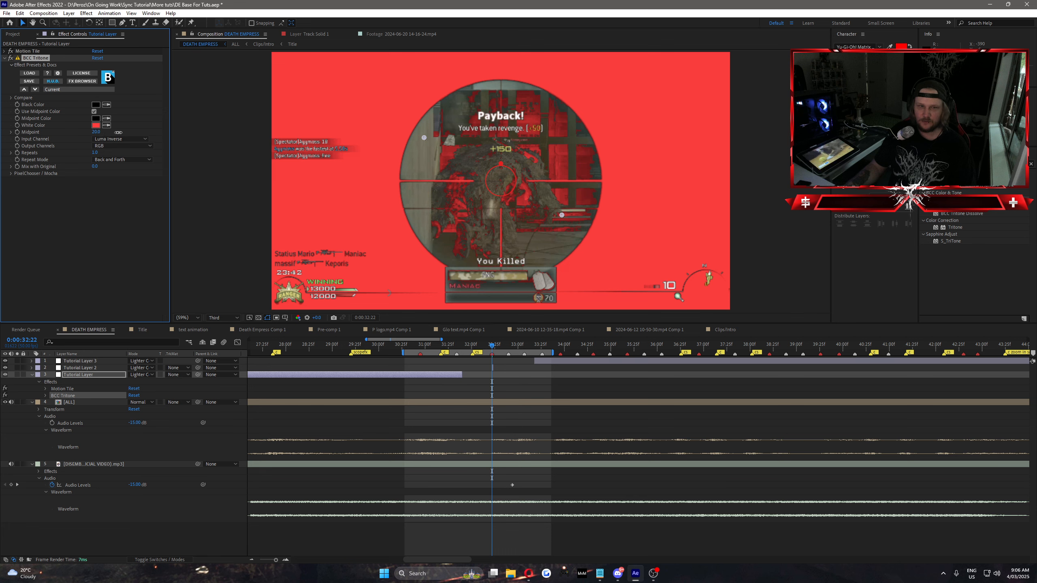
left_click_drag(118, 132, 231, 138)
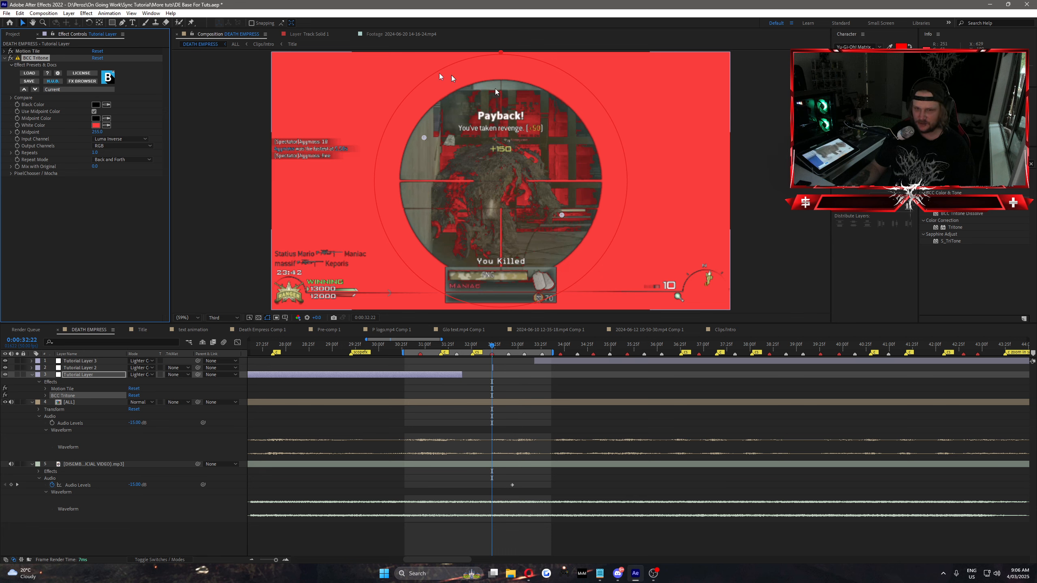
Undo the Midpoint trials, the layer splits and the applied tritone preset
key("ctrl+z")
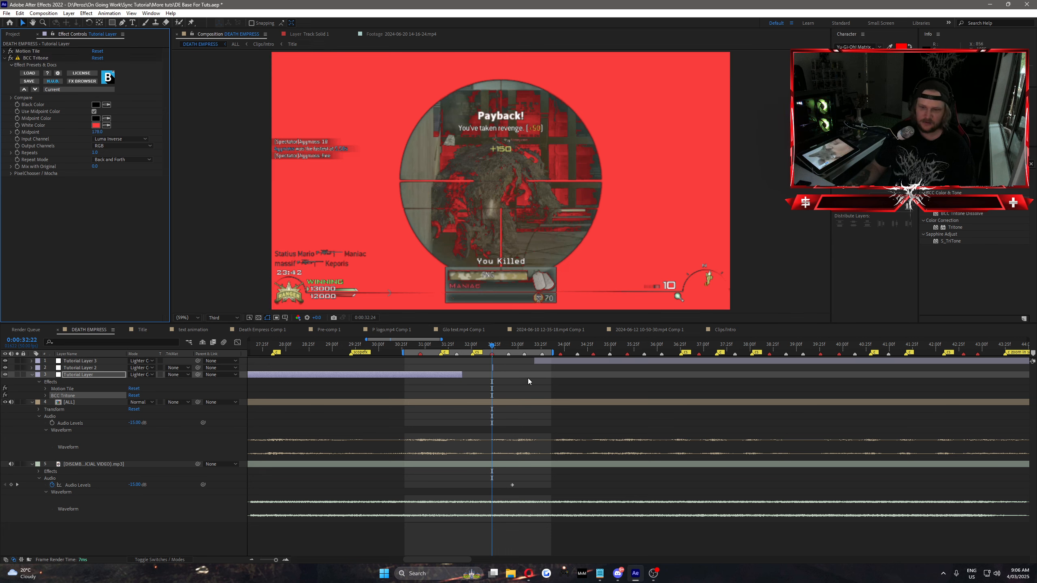
key("ctrl+z")
key("ctrl+z")
key("ctrl+z")
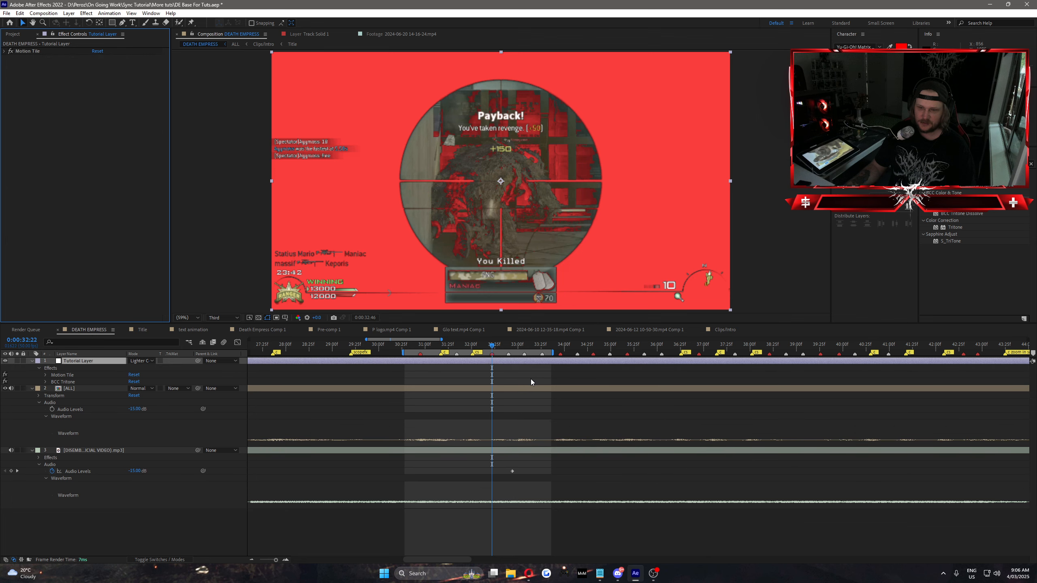
key("ctrl+z")
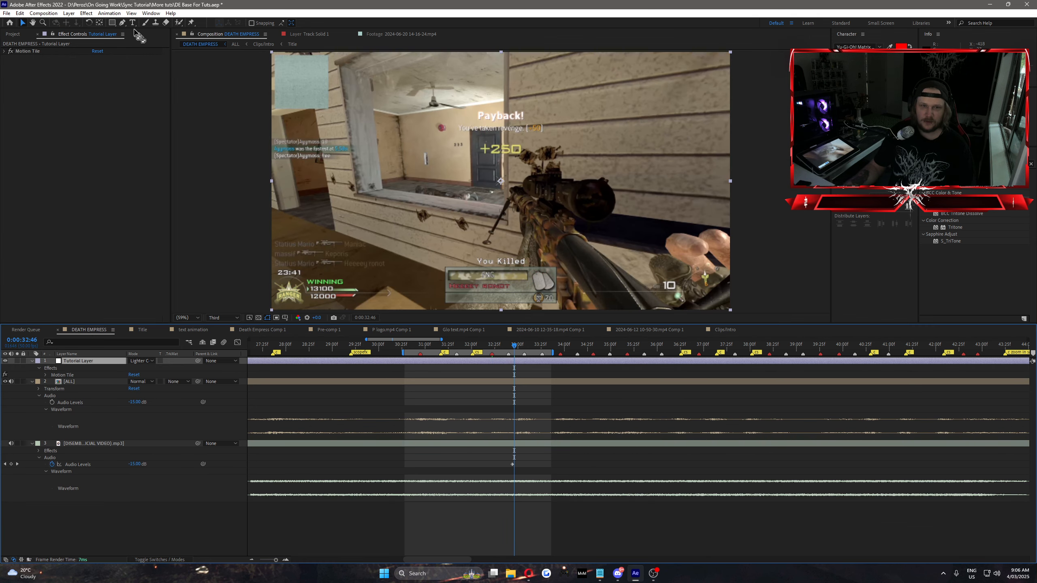
Reapply the Red Tritone (Lighter Color Layer) preset to the Tutorial Layer and lower BCC Tritone's Midpoint
left_click(109, 13)
left_click(137, 31)
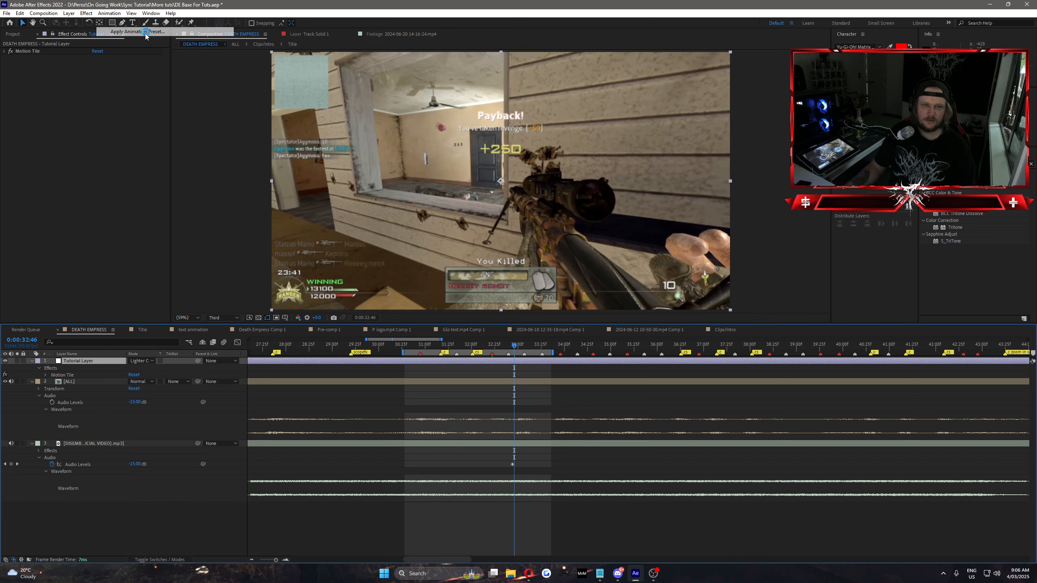
scroll(123, 231, "down", 8)
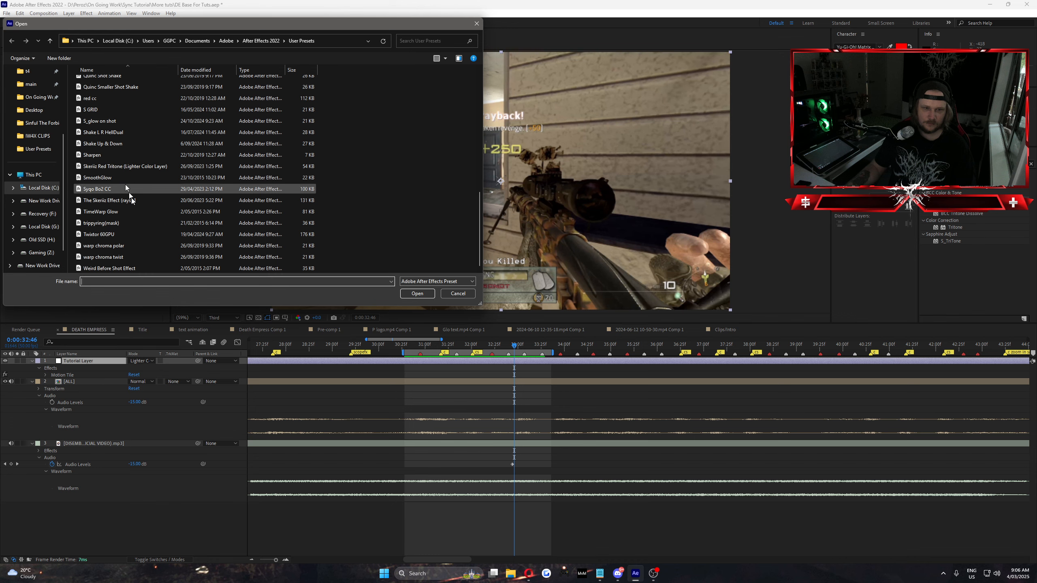
double_click(127, 166)
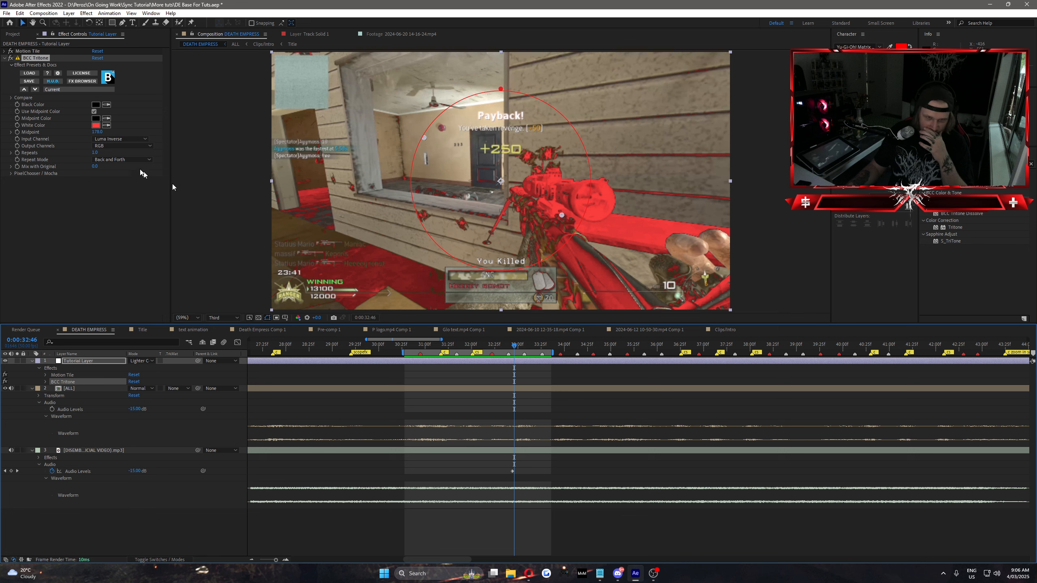
left_click_drag(97, 132, 81, 154)
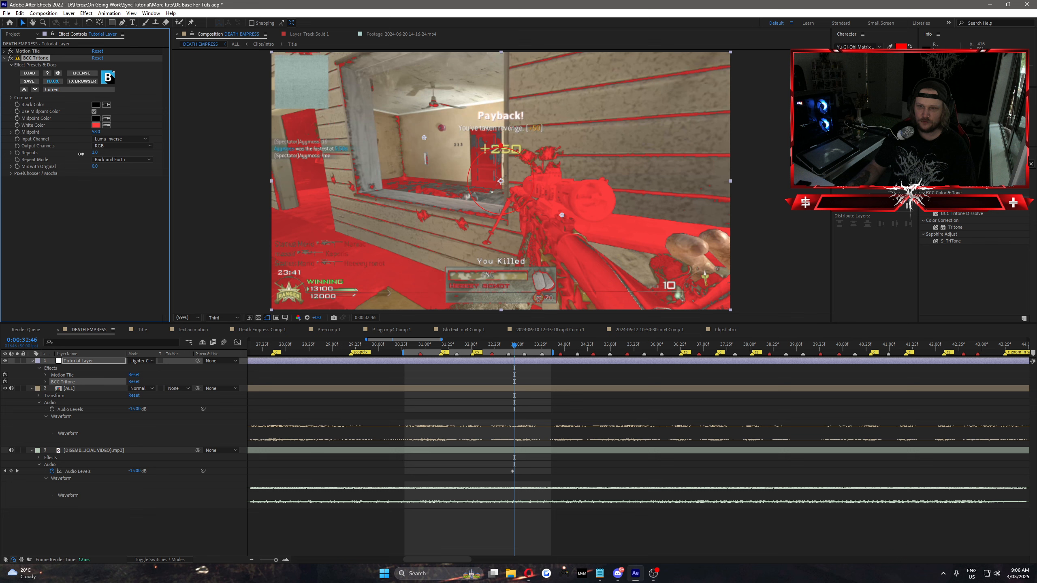
Try Multiply as the Tutorial Layer's blending mode, then restore Lighter Color
left_click(144, 361)
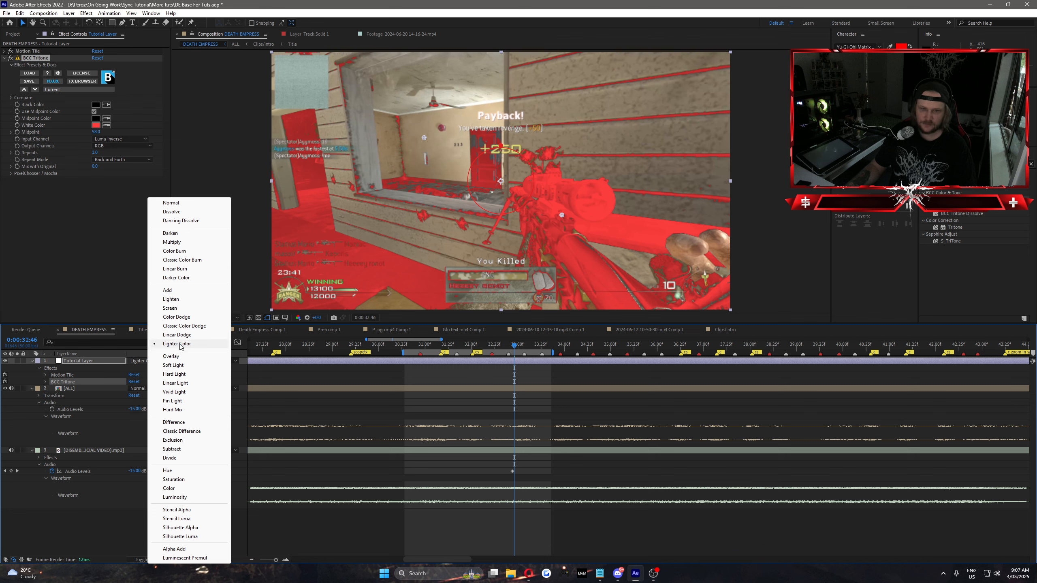
left_click(173, 242)
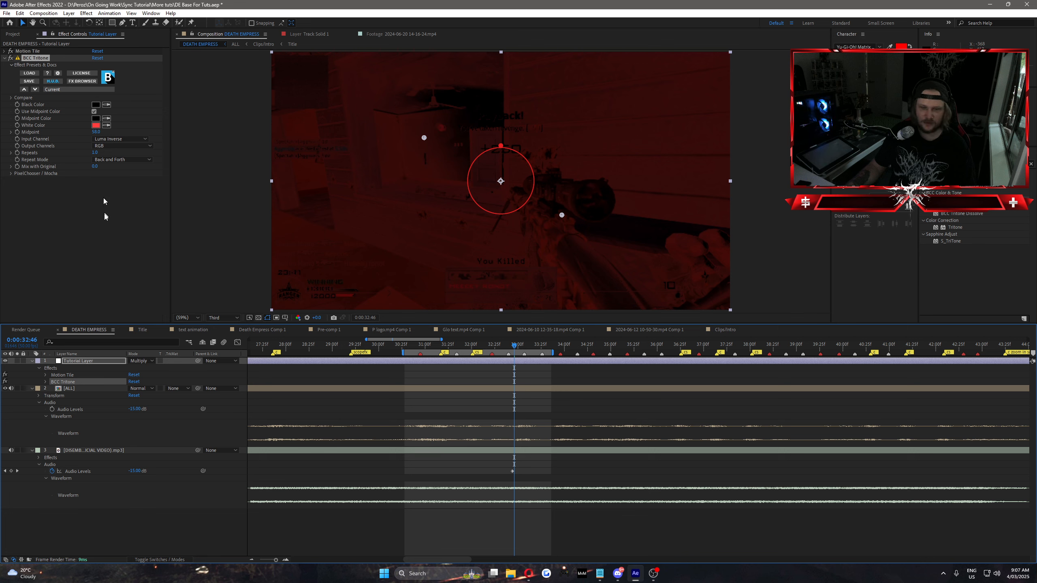
left_click(141, 360)
left_click(190, 344)
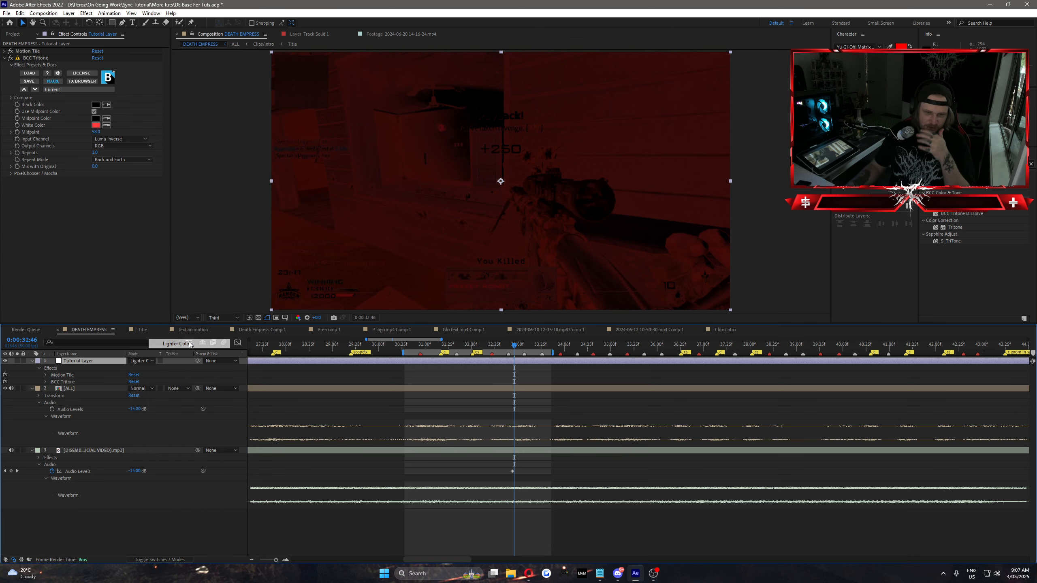
Preview the red tritone look on frames up to 0:00:32:36, and delete BCC Tritone from the Tutorial Layer
left_click(494, 345)
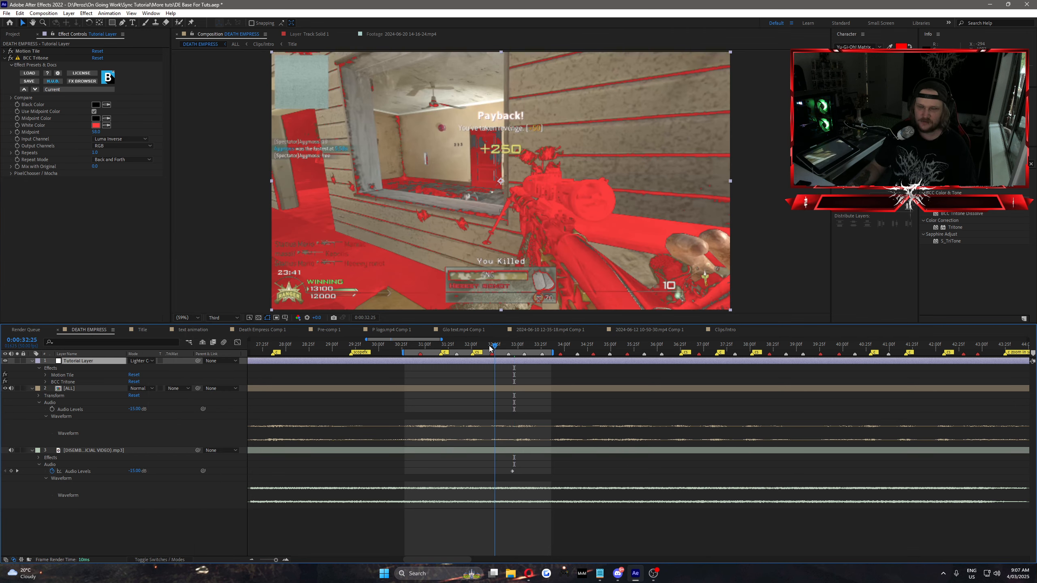
left_click_drag(491, 347, 504, 373)
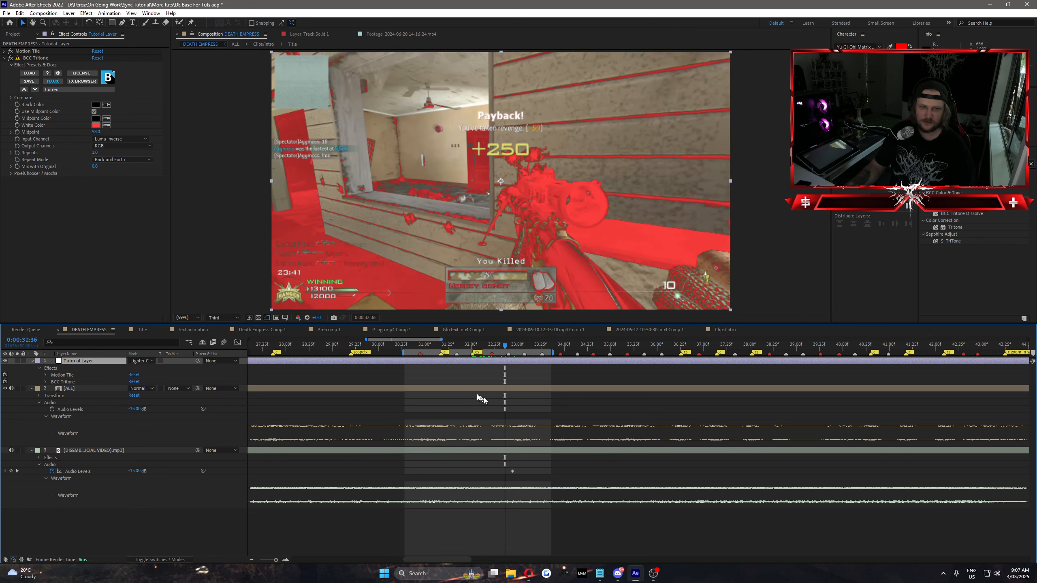
left_click(35, 58)
key("Delete")
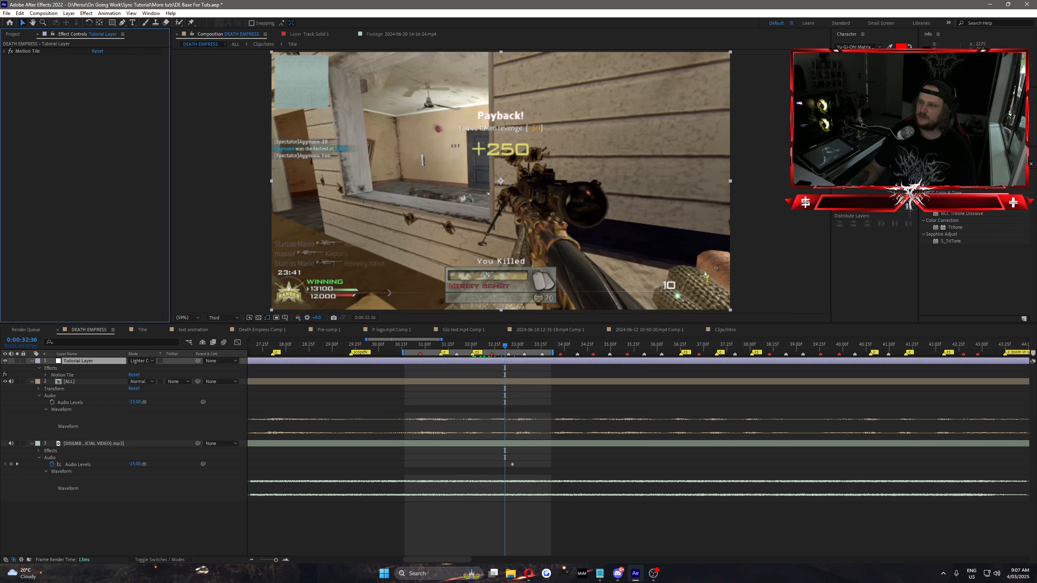
Find the Invert effect and apply it to the Tutorial Layer
left_click(957, 164)
type("invert")
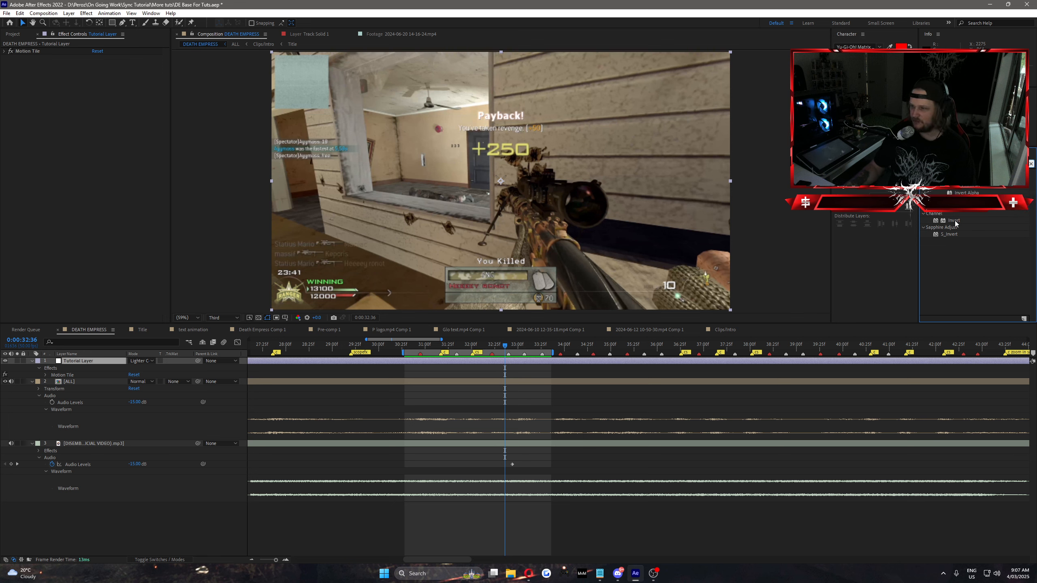
left_click_drag(955, 221, 88, 359)
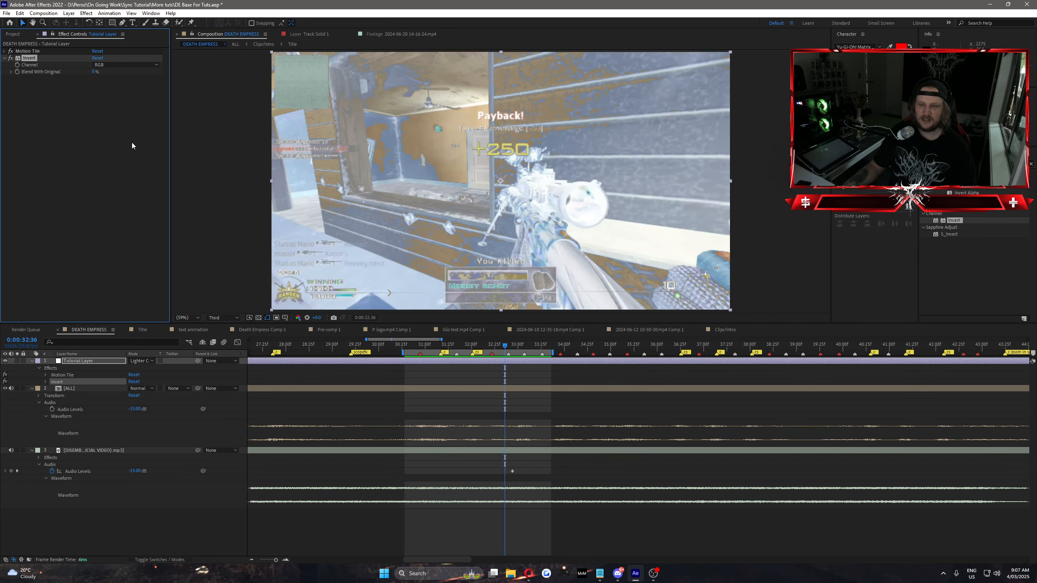
Compare Lightness and Luminance as the Invert effect's Channel, and leave it set to Lightness
left_click(119, 65)
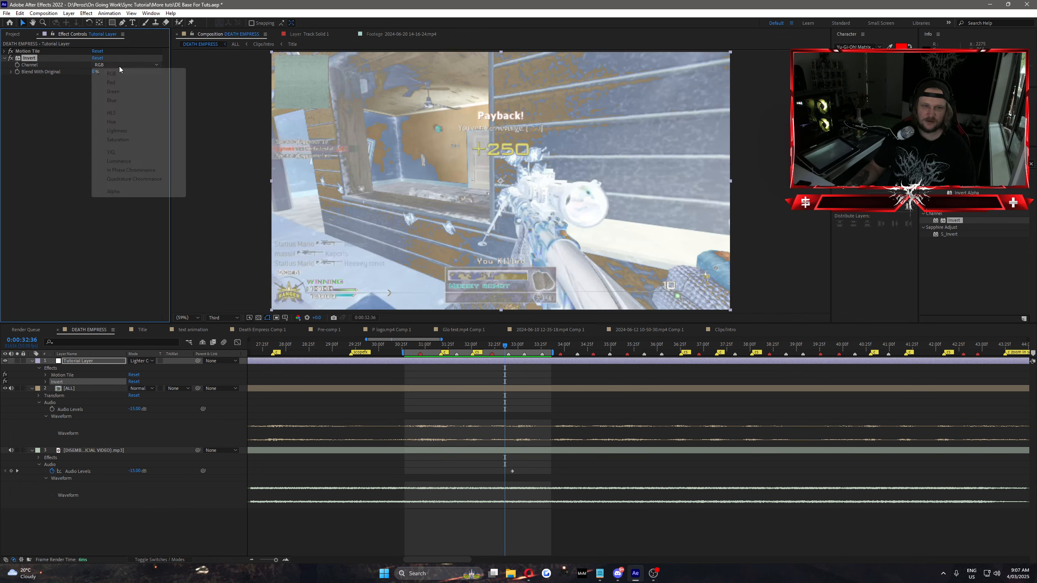
left_click(129, 135)
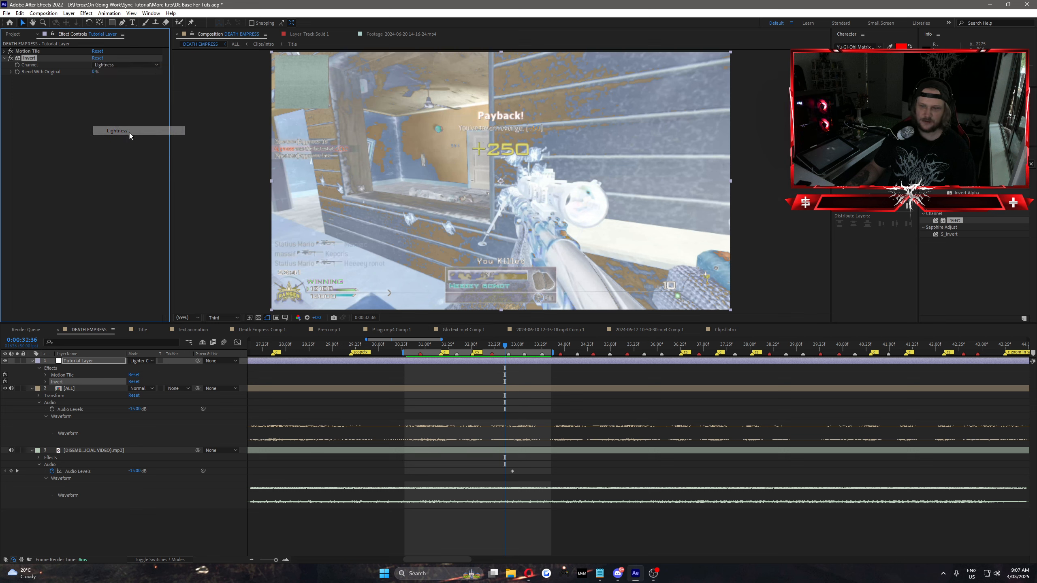
left_click(122, 64)
left_click(122, 161)
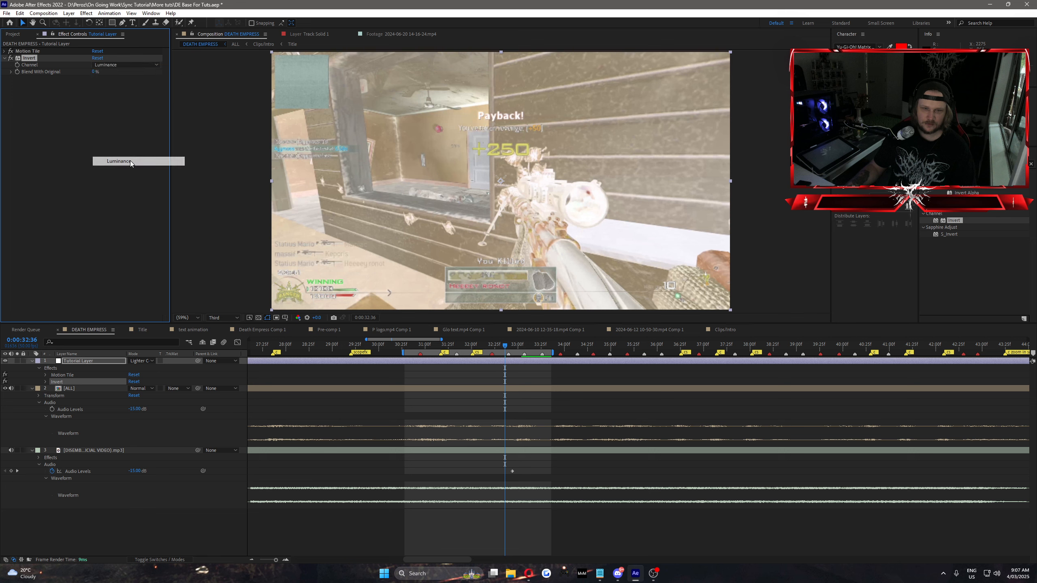
left_click(122, 65)
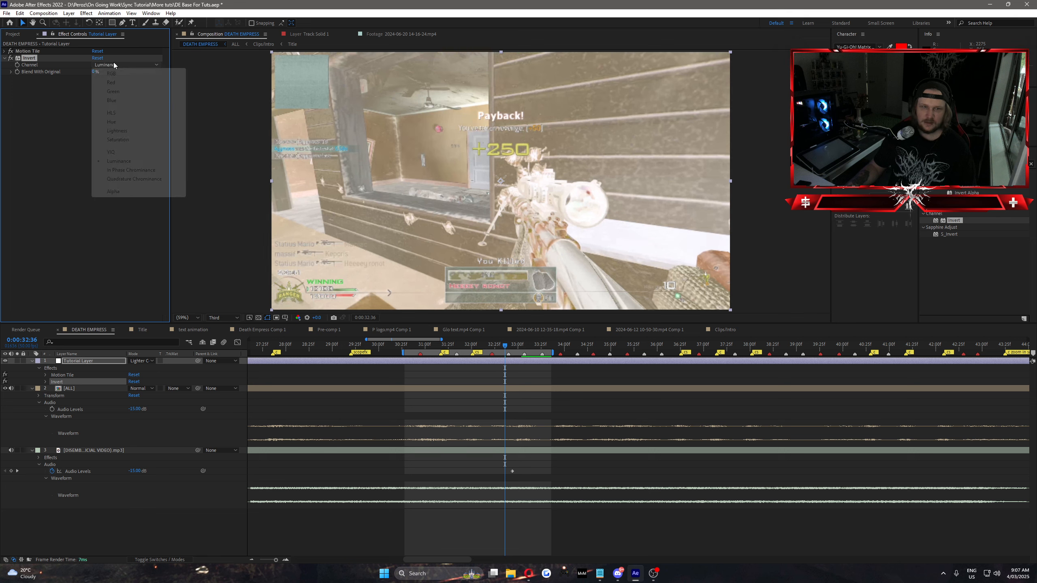
left_click(130, 135)
left_click(343, 229)
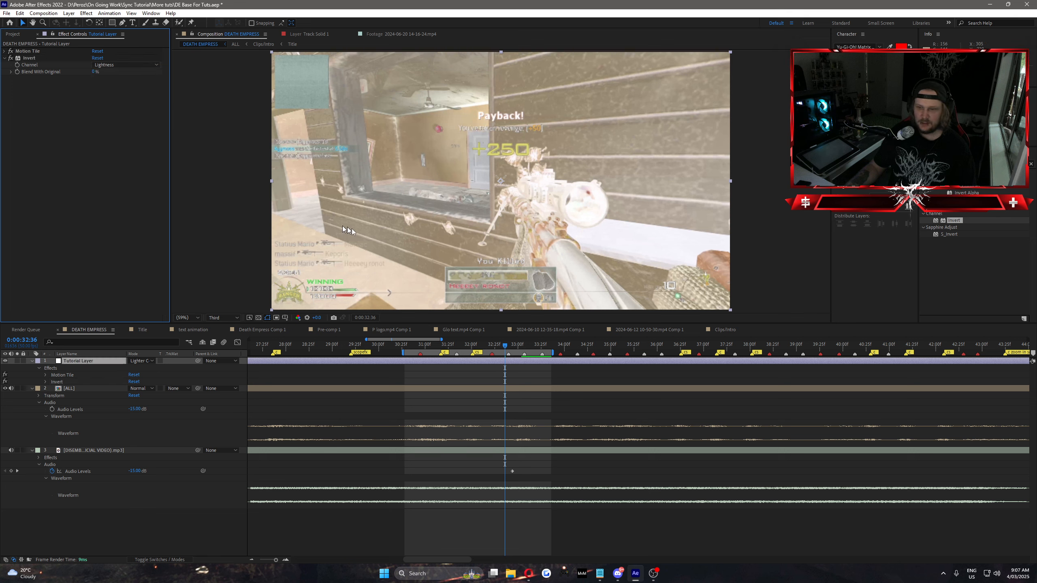
Trim the Tutorial Layer to start at 0:00:32:22, split it at 0:00:32:25, and shift the second part past the work area
left_click(492, 346)
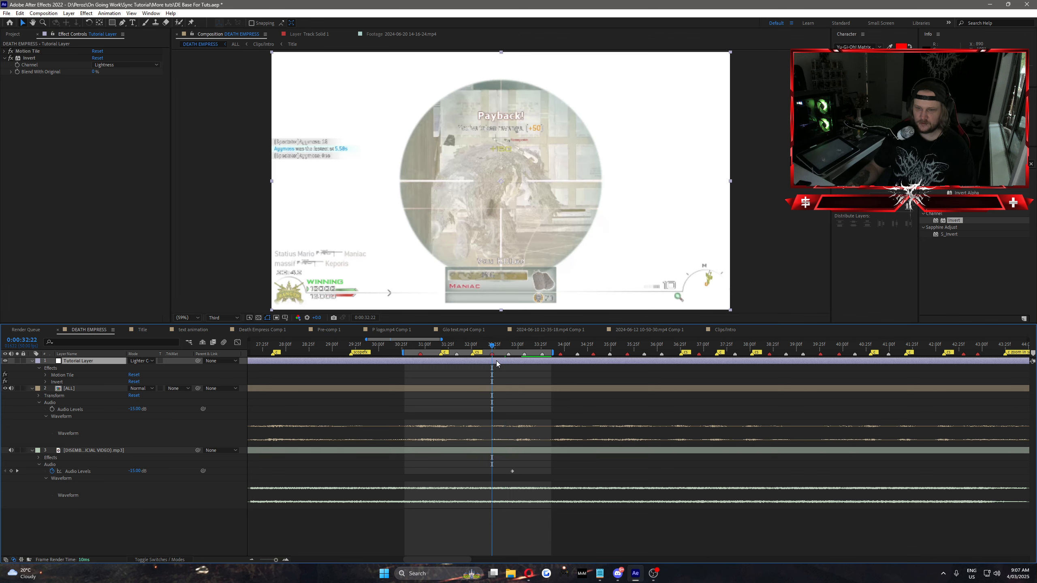
key("alt+[")
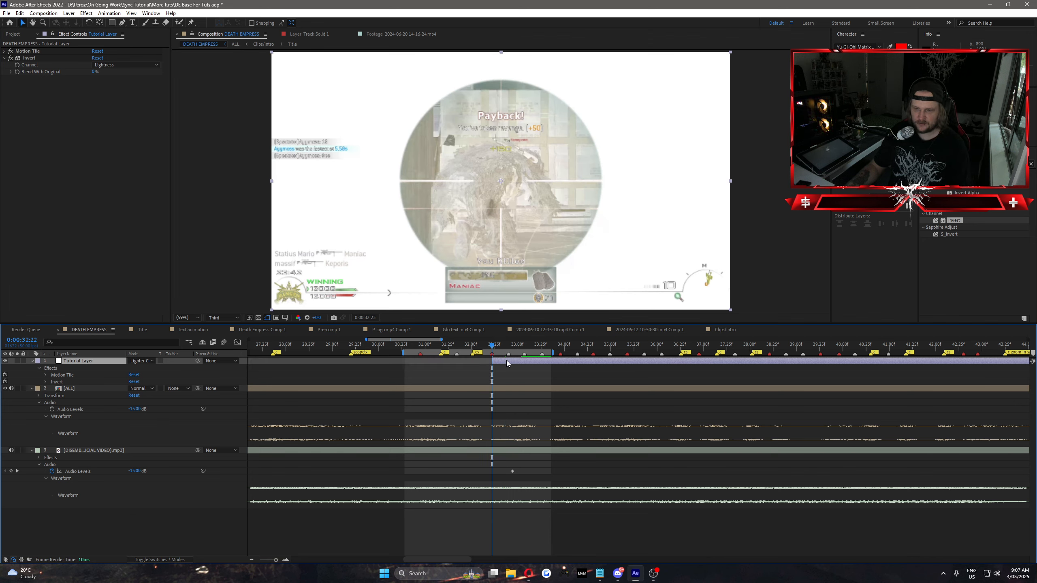
key("Page_Down")
key("Page_Down")
key("Page_Down")
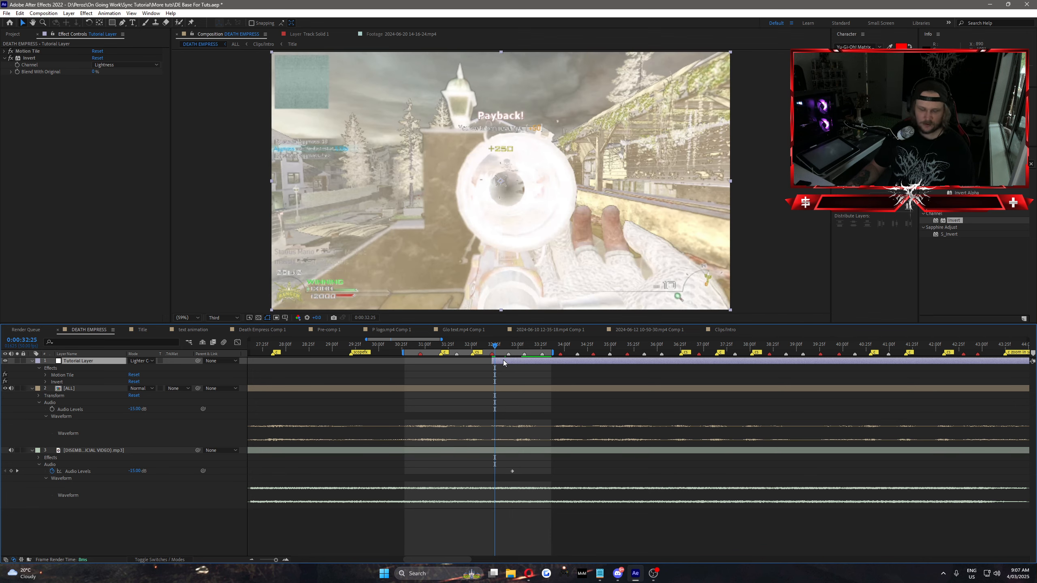
key("ctrl+shift+d")
left_click_drag(503, 360, 605, 359)
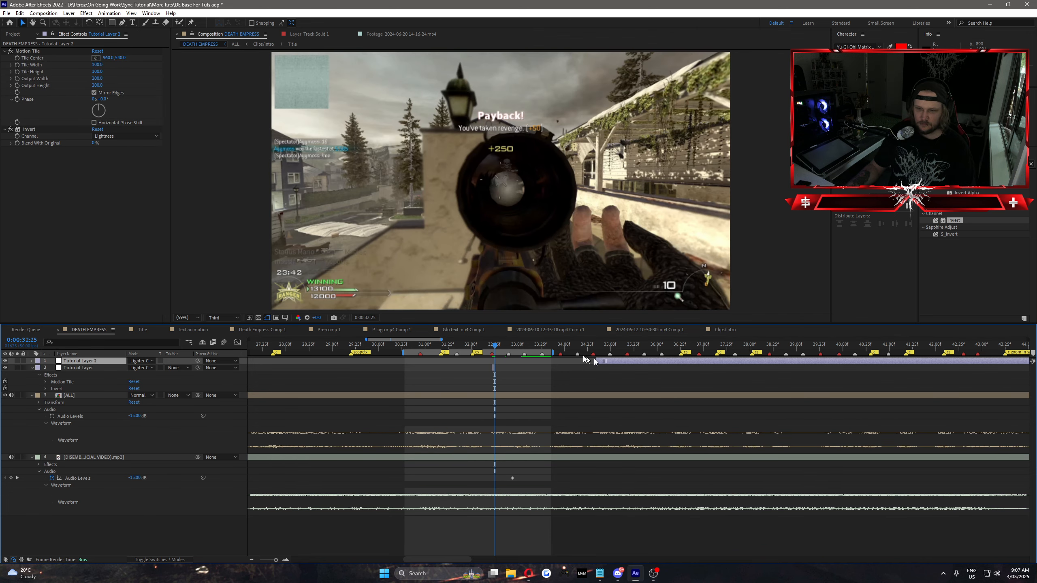
Preview the three-frame Invert flash on the frames around 0:00:32:22
left_click(483, 346)
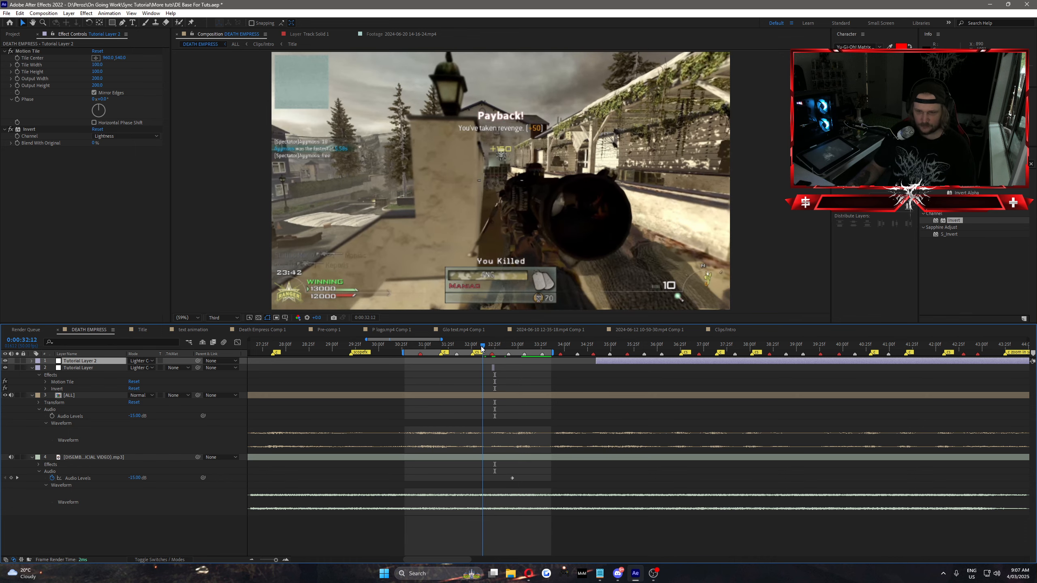
left_click_drag(481, 347, 502, 361)
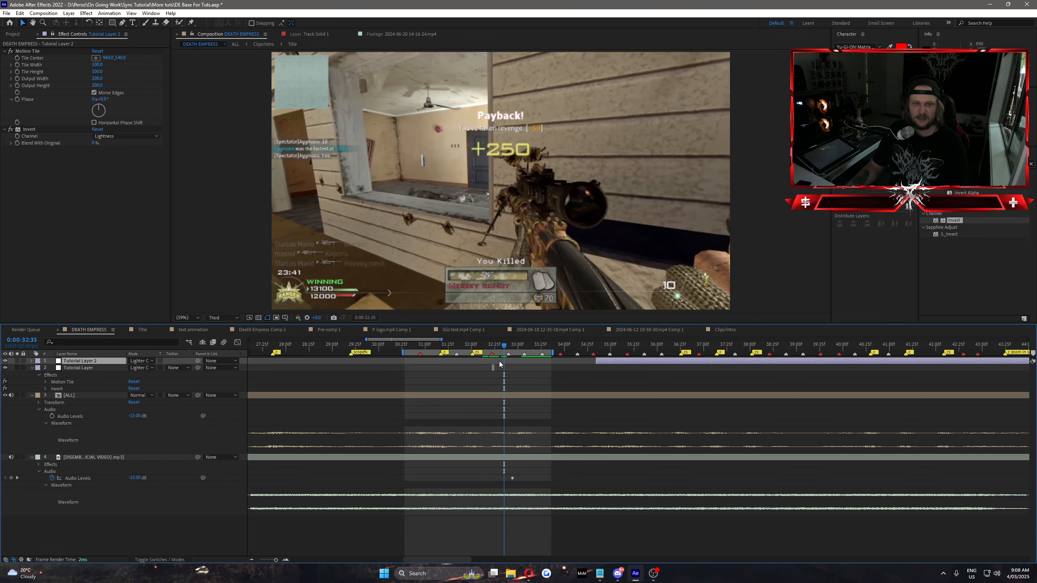
left_click_drag(490, 348, 483, 375)
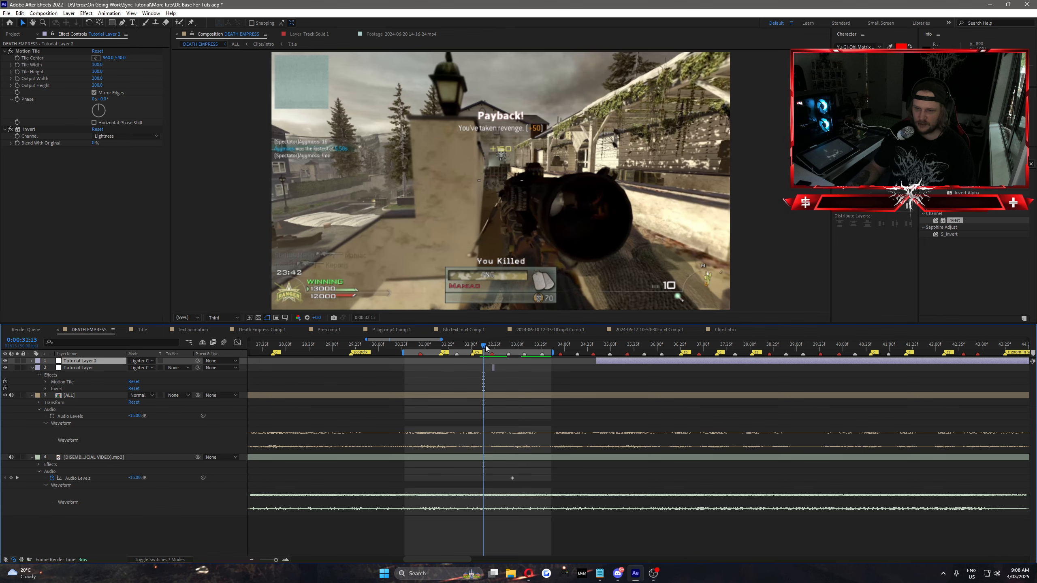
left_click_drag(487, 343, 501, 353)
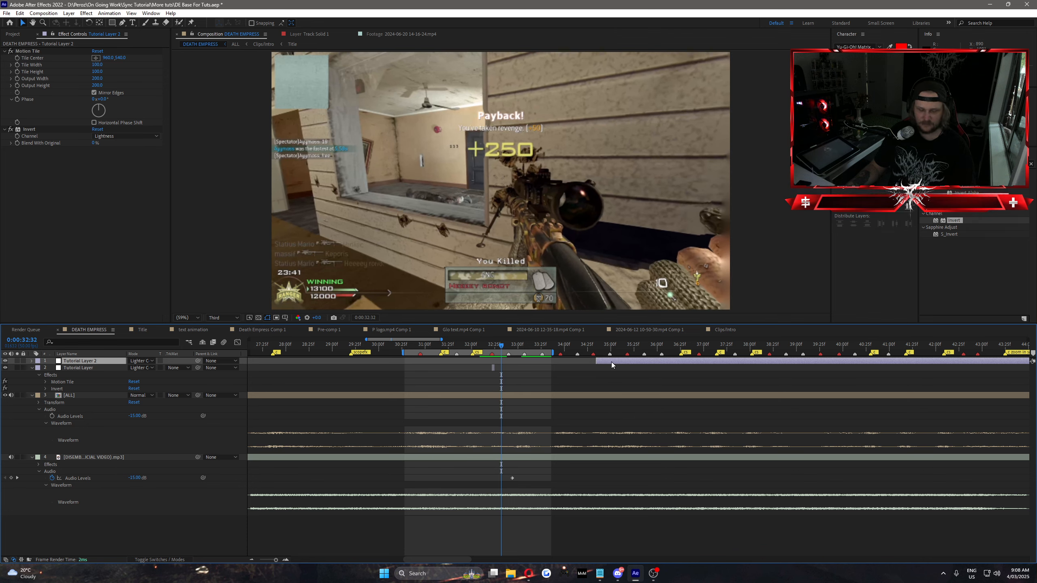
Undo the Tutorial Layer's shift, split and trim, and delete Invert from the layer
key("ctrl+z")
key("ctrl+z")
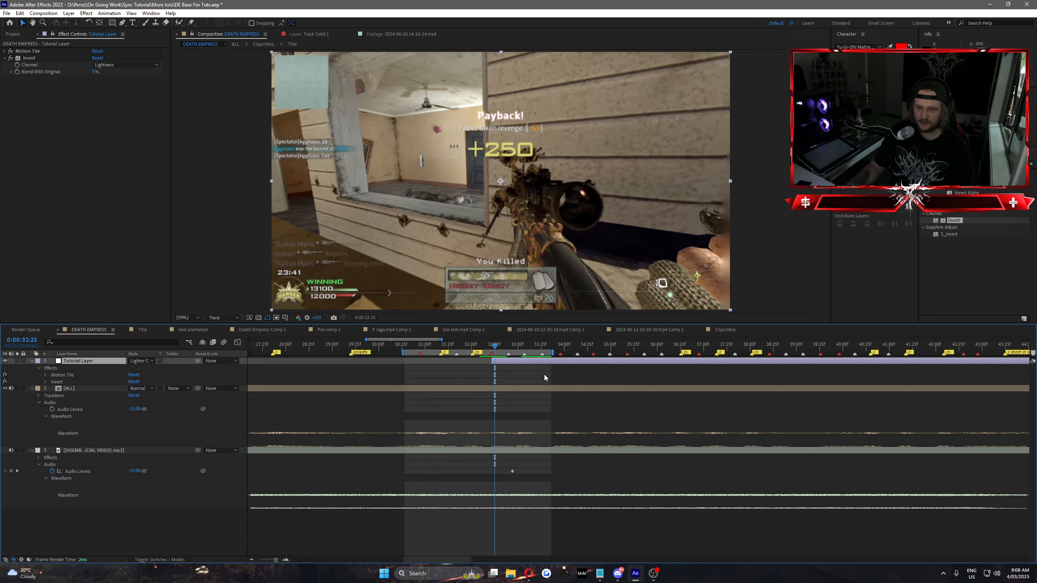
key("ctrl+z")
left_click(135, 162)
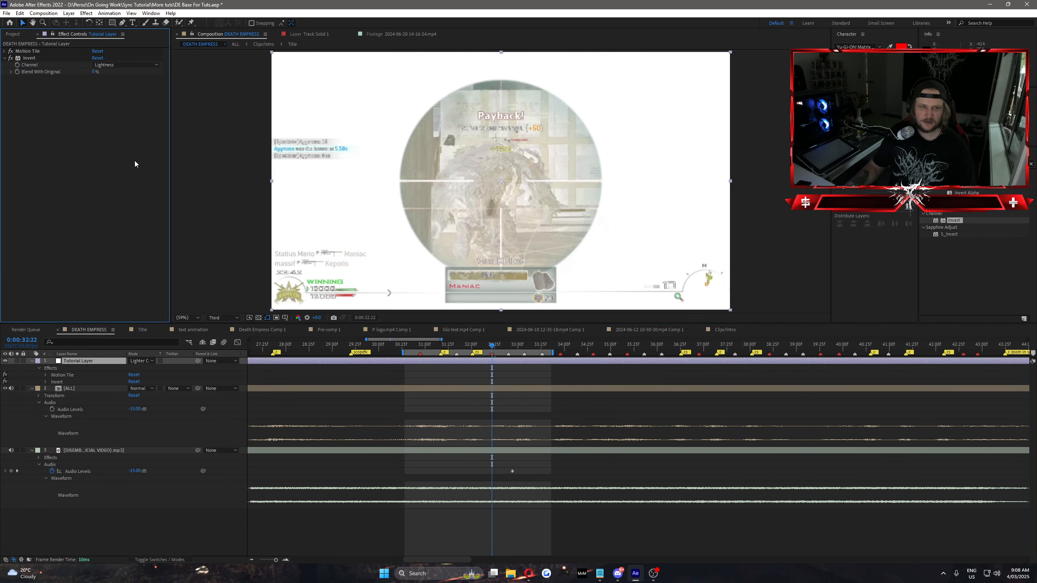
left_click(25, 58)
key("Delete")
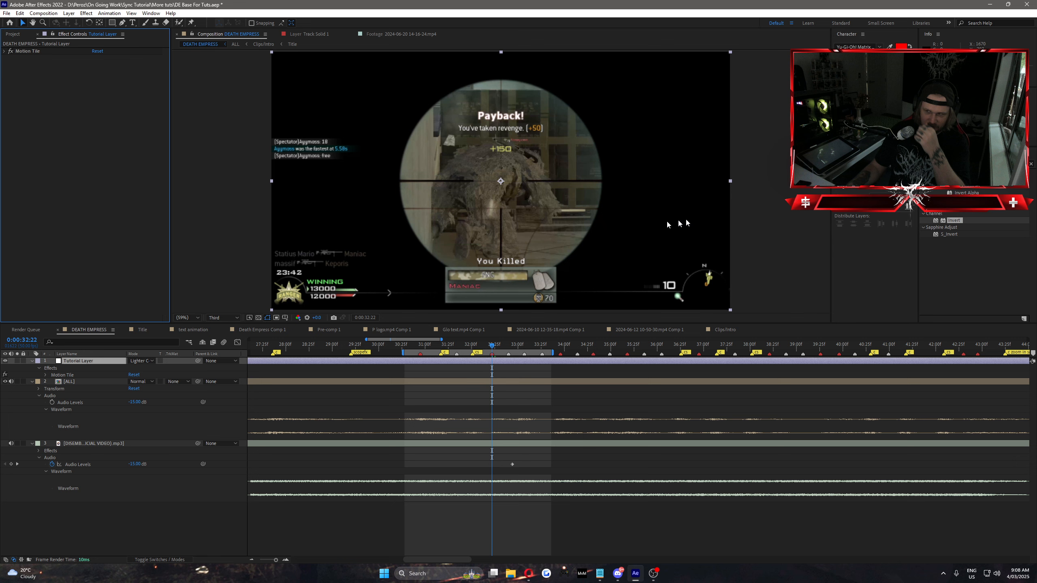
Find BCC Film Damage, apply it to the Tutorial Layer, and preview frames up to 0:00:33:09
left_click(965, 164)
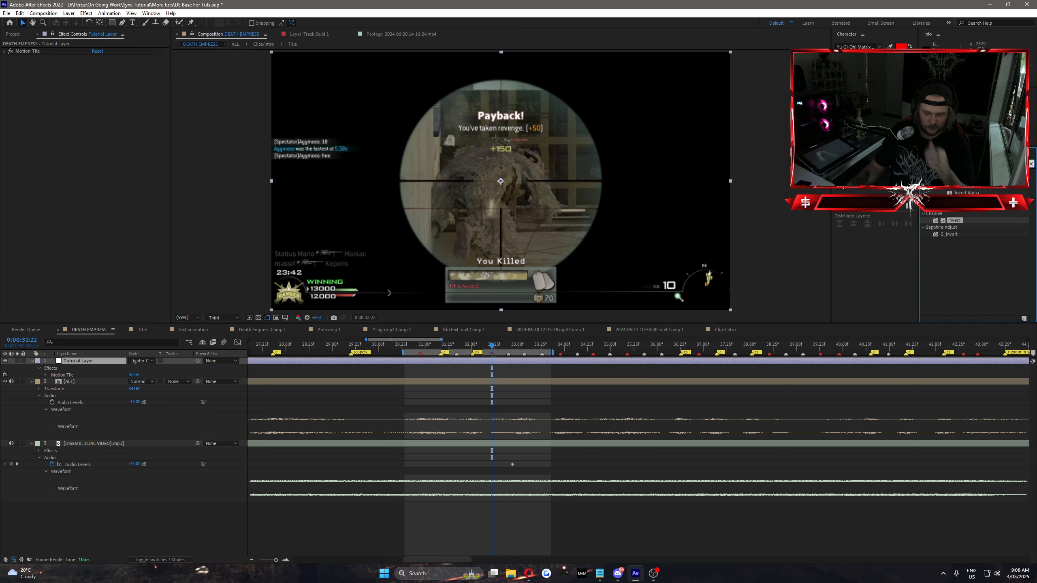
type("bcc film")
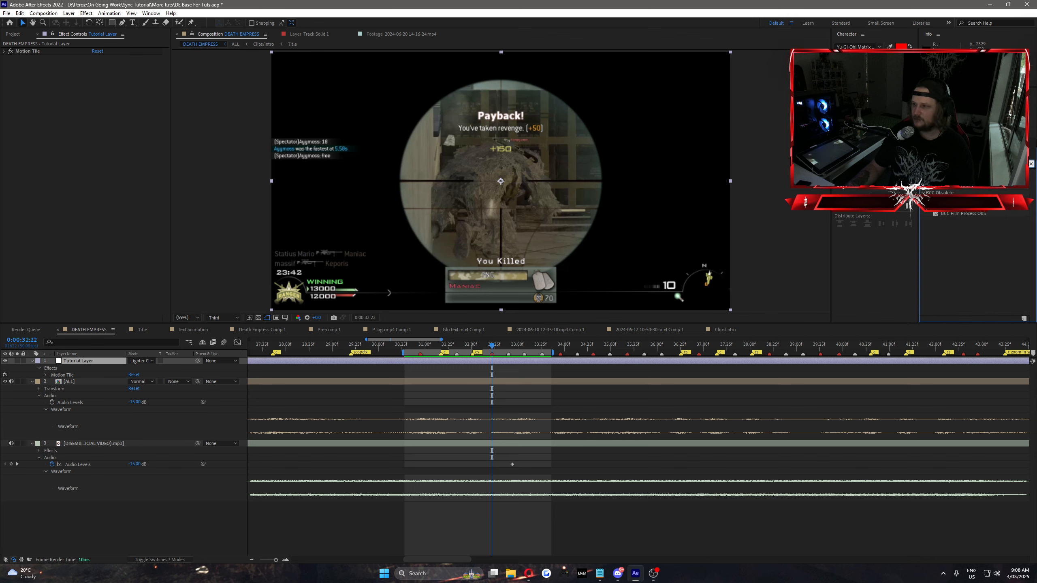
left_click_drag(968, 178, 387, 359)
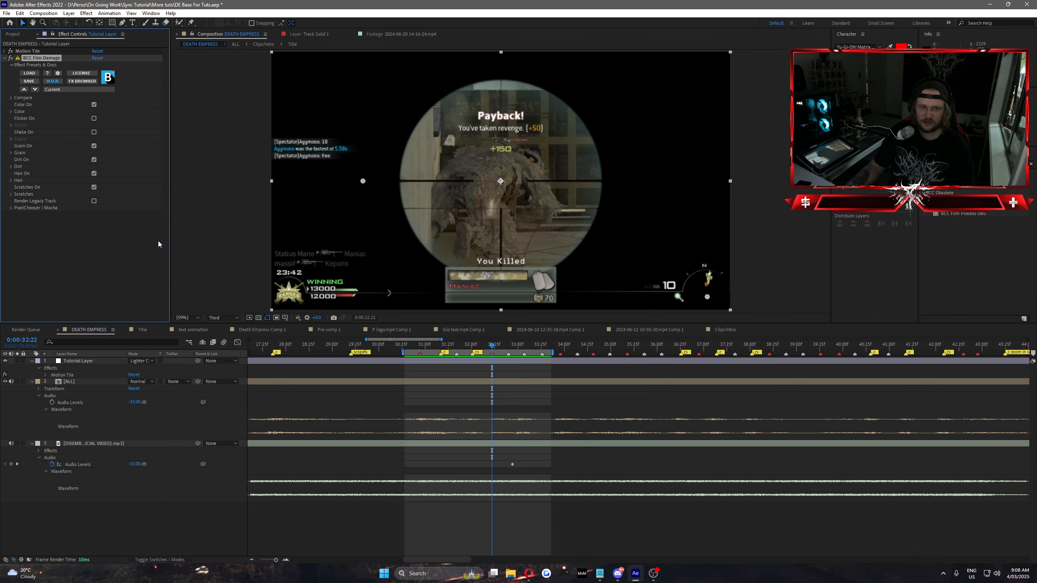
left_click(82, 246)
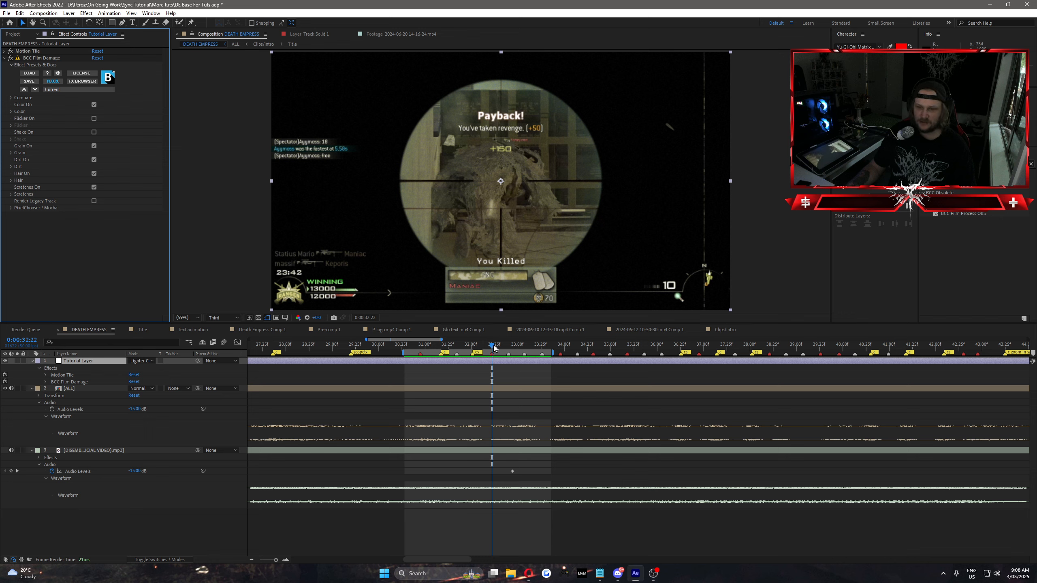
left_click_drag(500, 347, 516, 349)
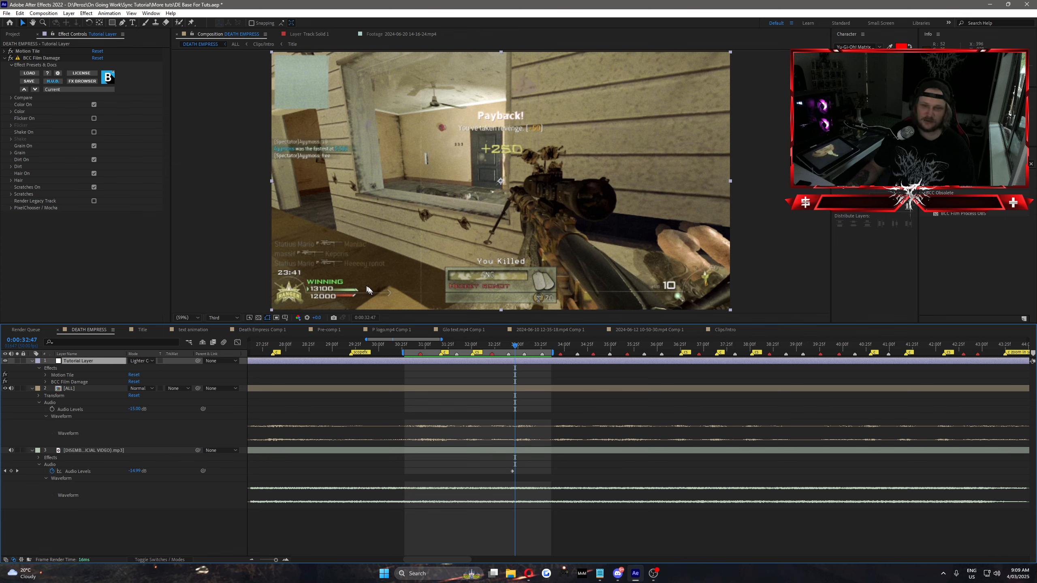
mouse_move(513, 346)
left_mouse_down()
mouse_move(435, 346)
mouse_move(526, 333)
left_mouse_up()
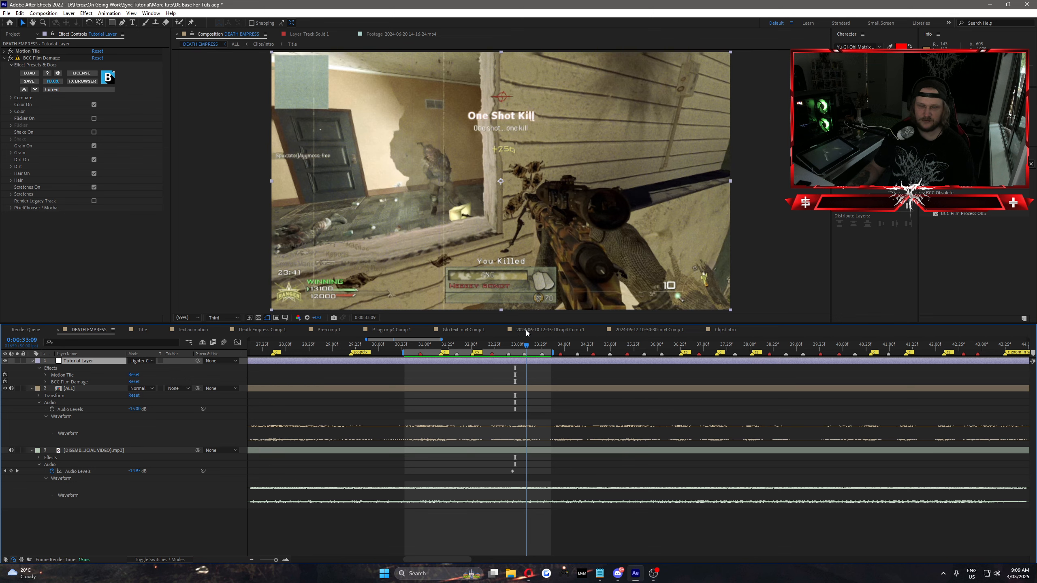
Set BCC Film Damage's Tint Color to white and lower its Saturation below zero
left_click(11, 111)
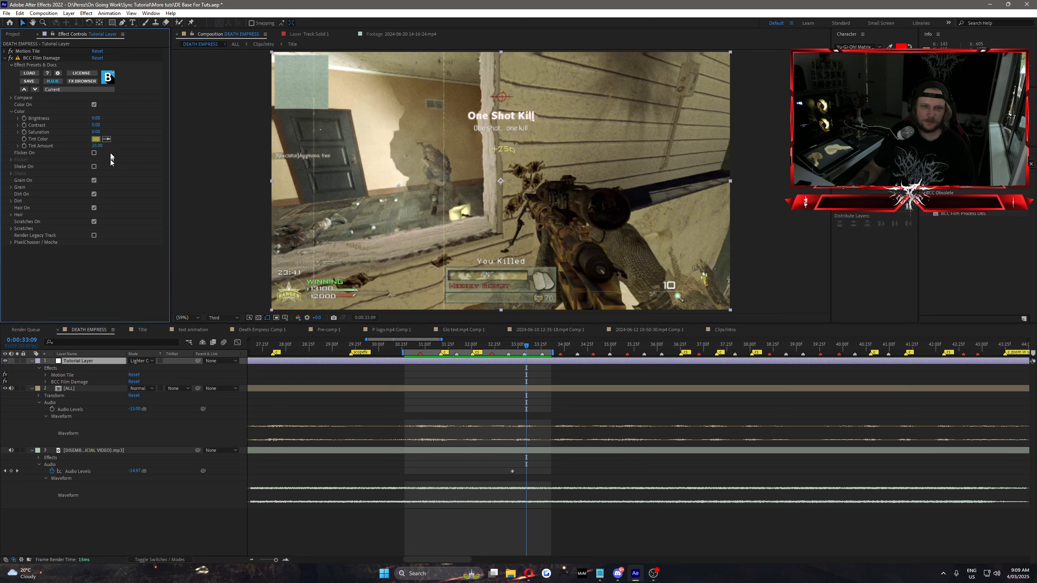
left_click(95, 141)
left_click_drag(195, 214, 114, 152)
left_click(353, 202)
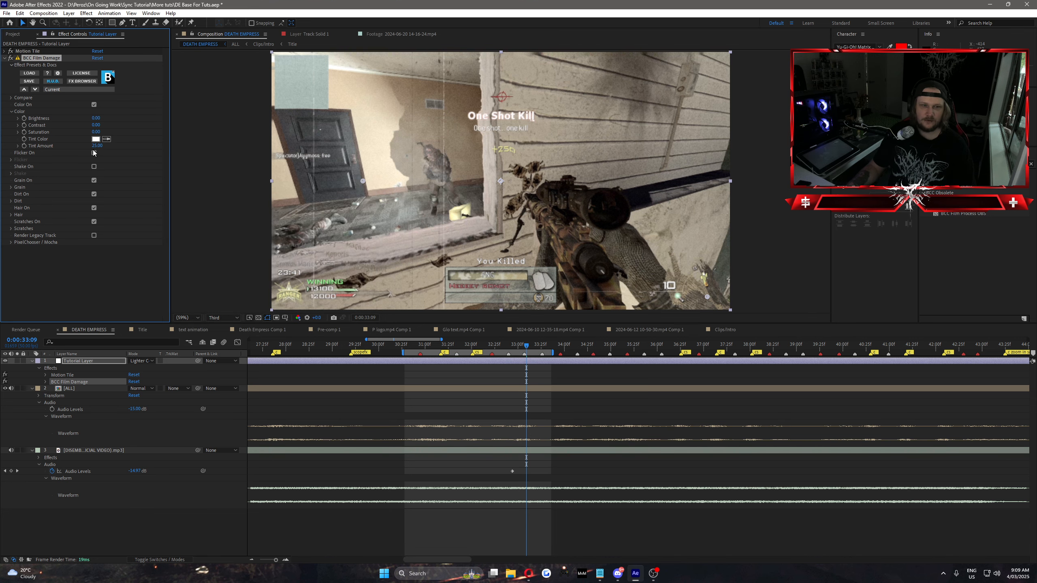
left_click_drag(94, 134, 82, 135)
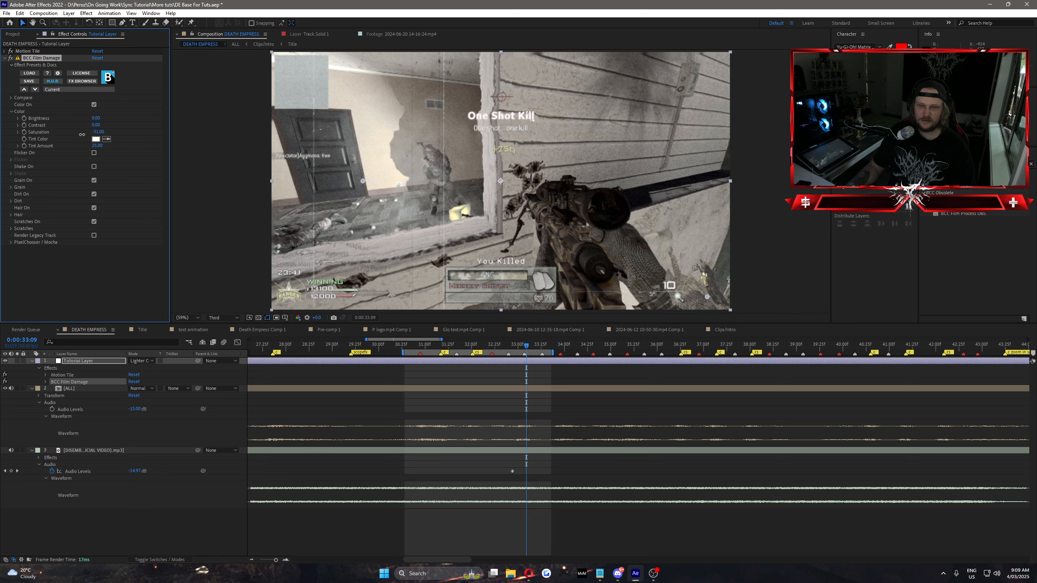
left_click(11, 111)
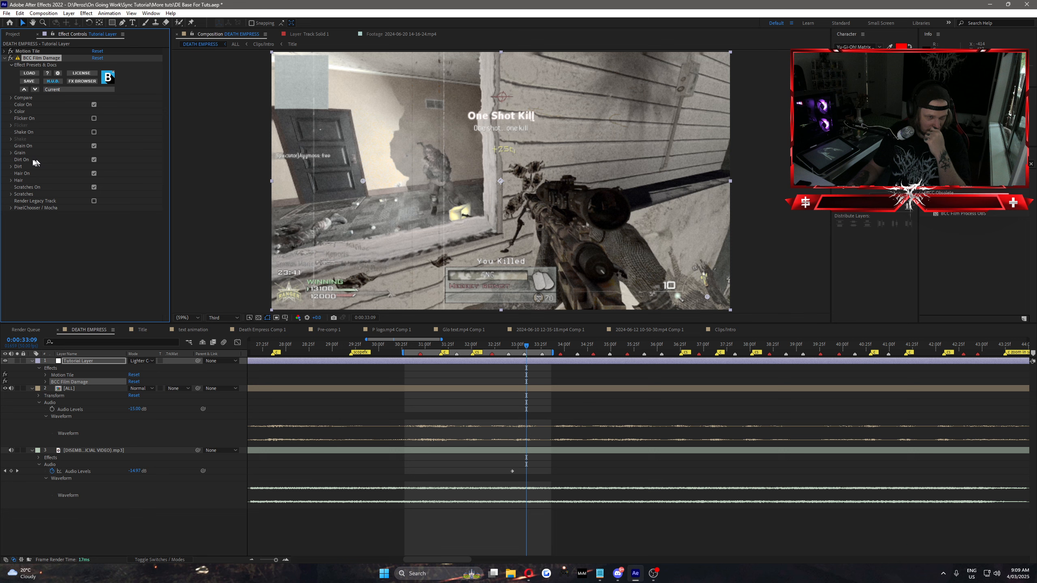
Examine BCC Film Damage's Grain and Dirt settings, and inspect the dirt specks on frame 0:00:33:06 at 100% magnification
left_click(11, 153)
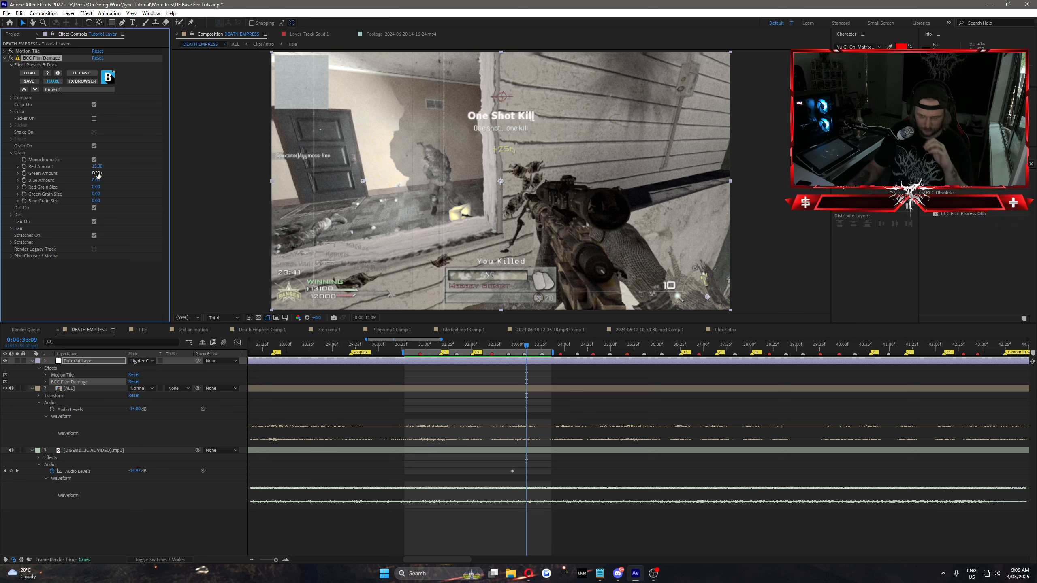
left_click(12, 153)
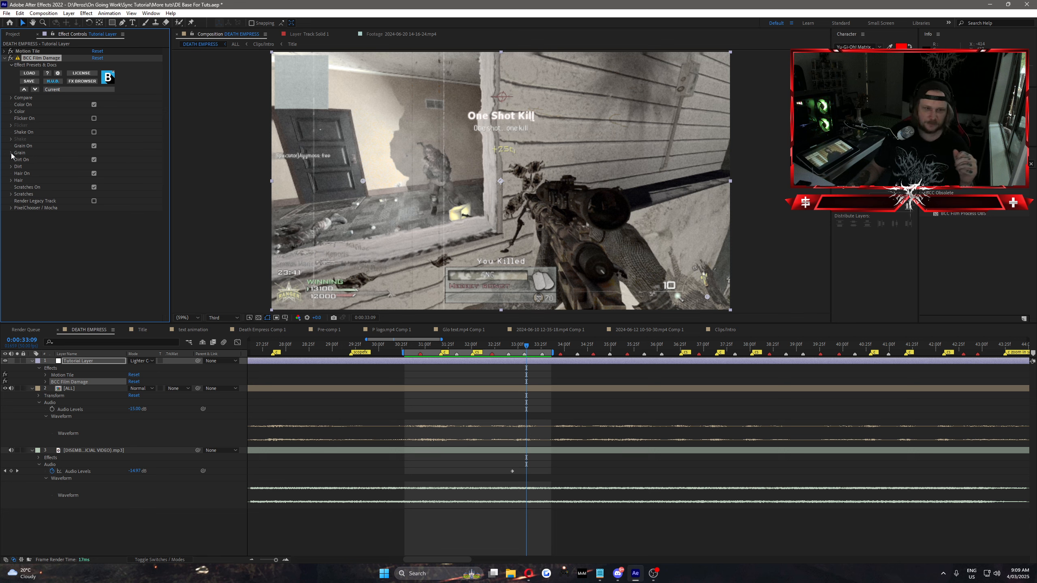
left_click(11, 166)
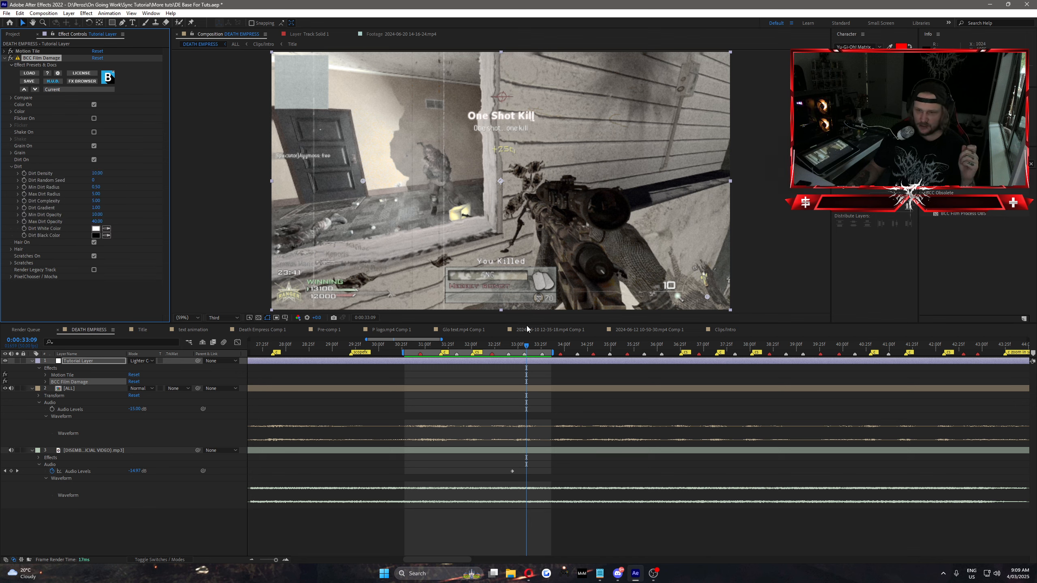
left_click(524, 345)
left_click_drag(523, 346, 522, 346)
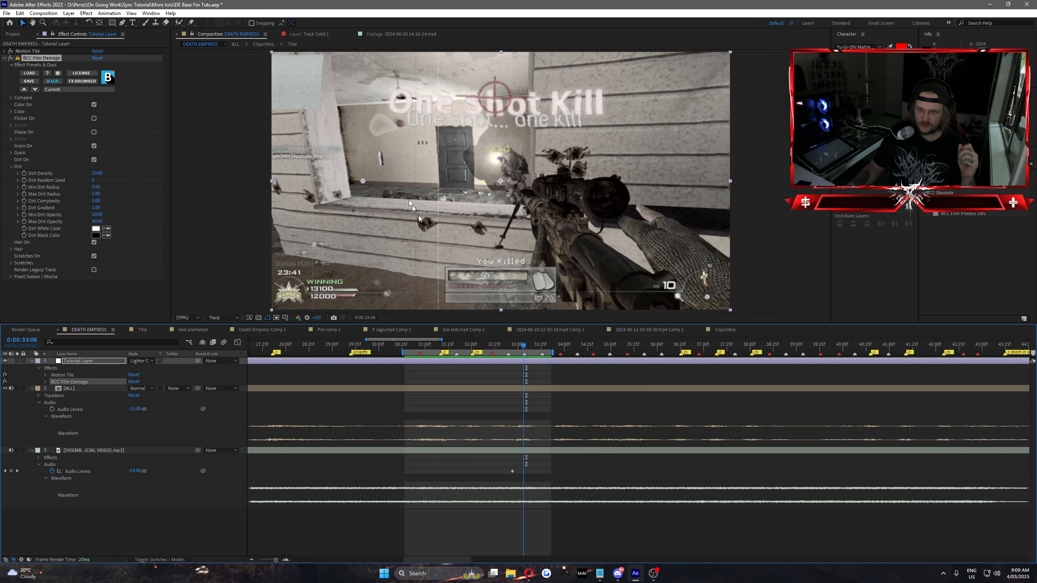
key("slash")
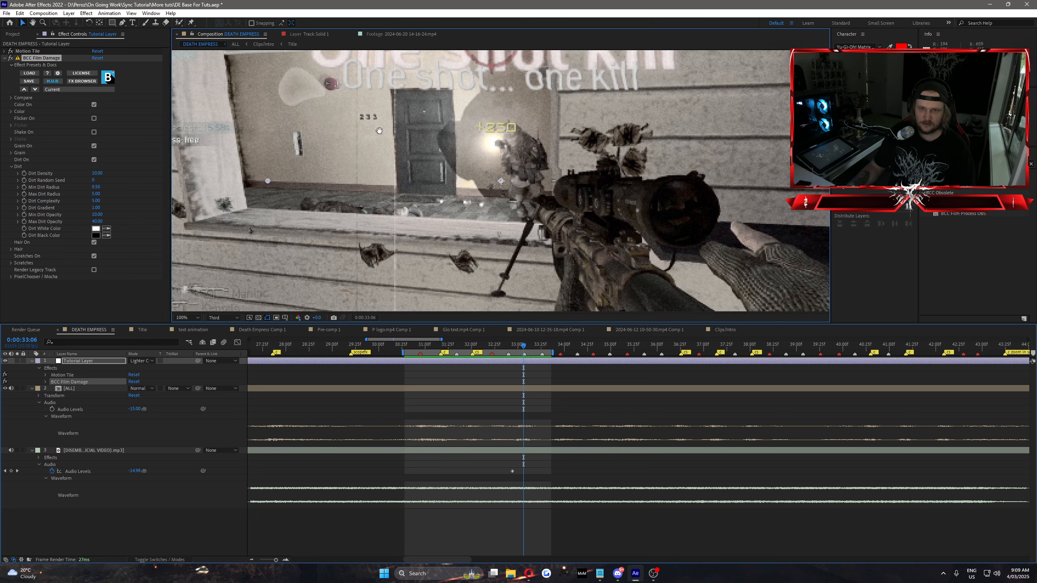
left_click_drag(270, 87, 443, 170)
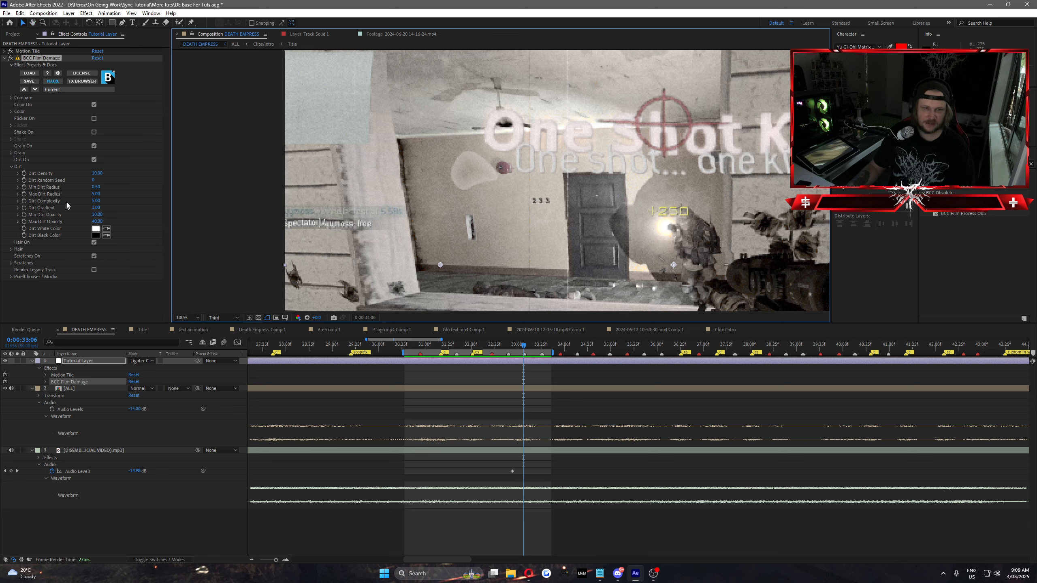
Lower BCC Film Damage's Min Dirt Radius and Dirt Complexity, and set Dirt Gradient to 100
left_click(126, 176)
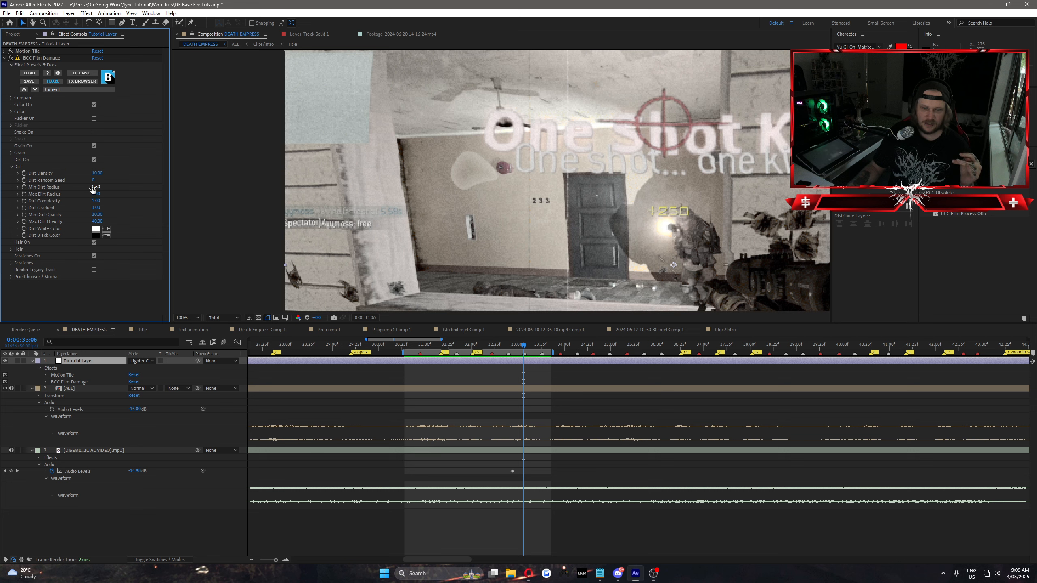
left_click_drag(93, 189, 86, 189)
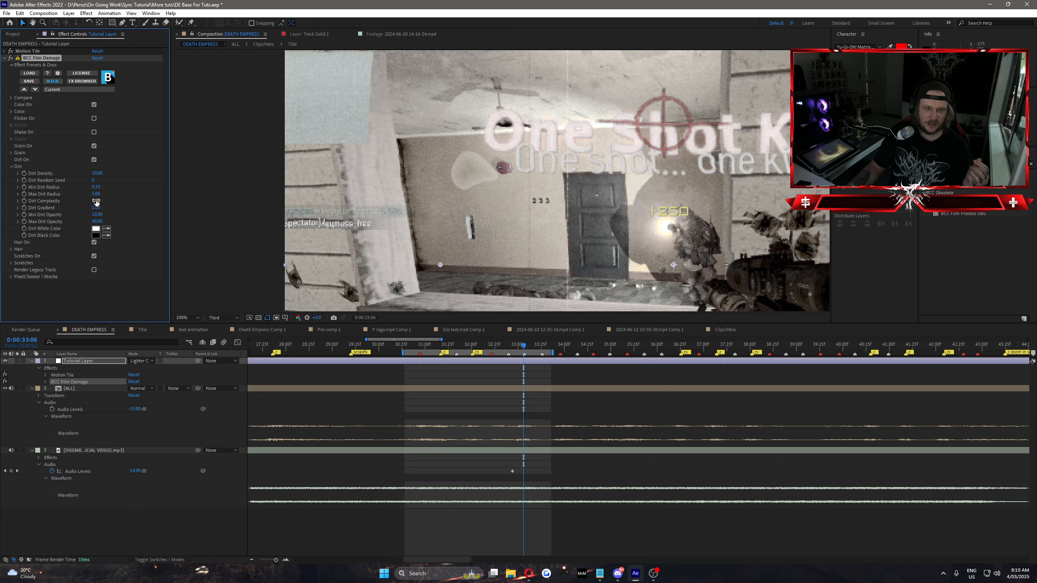
left_click_drag(114, 200, 113, 200)
left_click_drag(115, 200, 87, 198)
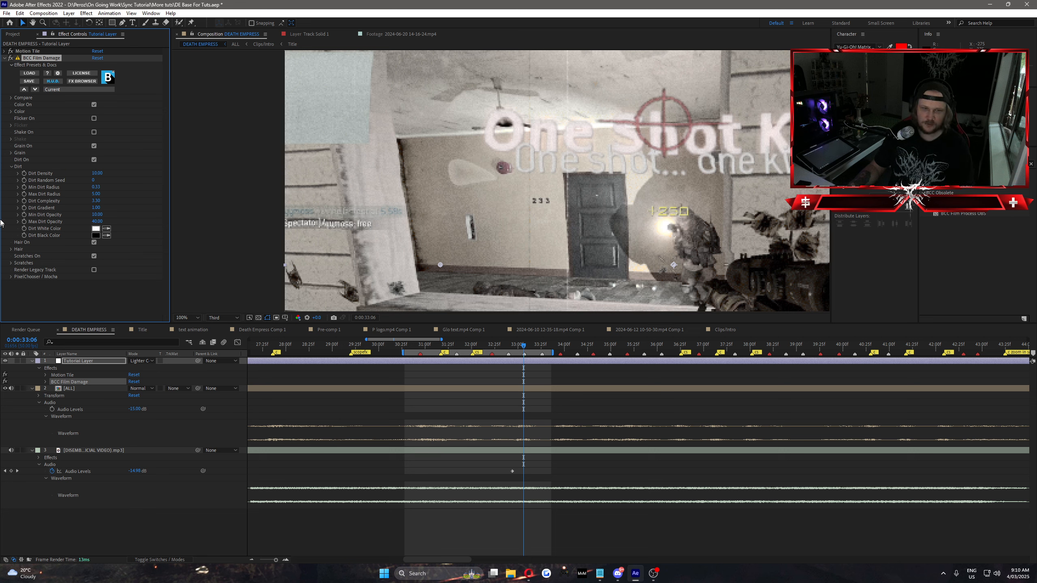
left_click(96, 208)
type("0")
left_click(138, 197)
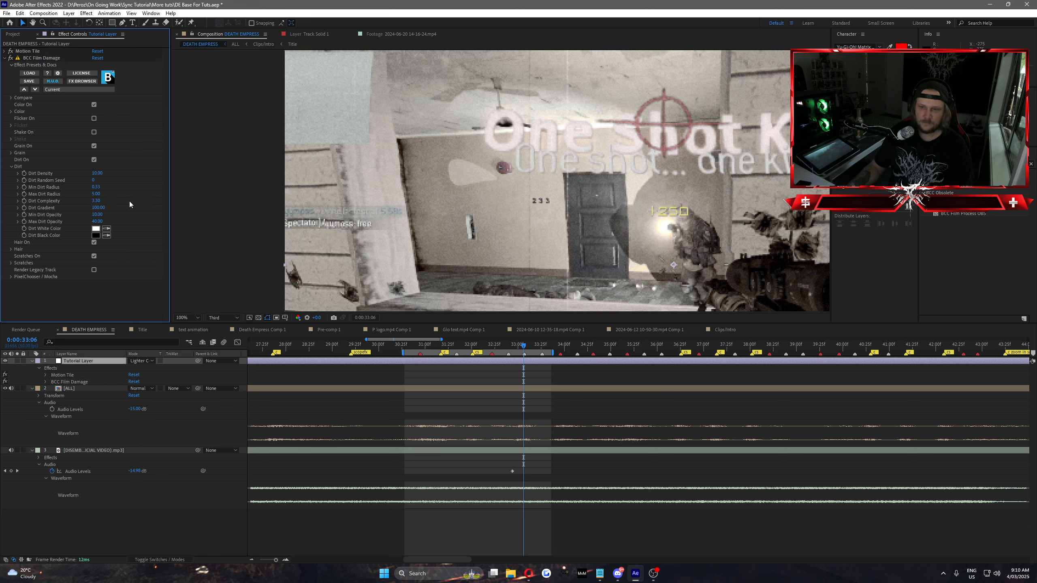
Set Dirt White Color to black (000000) and disable Motion Tile, checking the result on frames up to 0:00:33:14
left_click(97, 229)
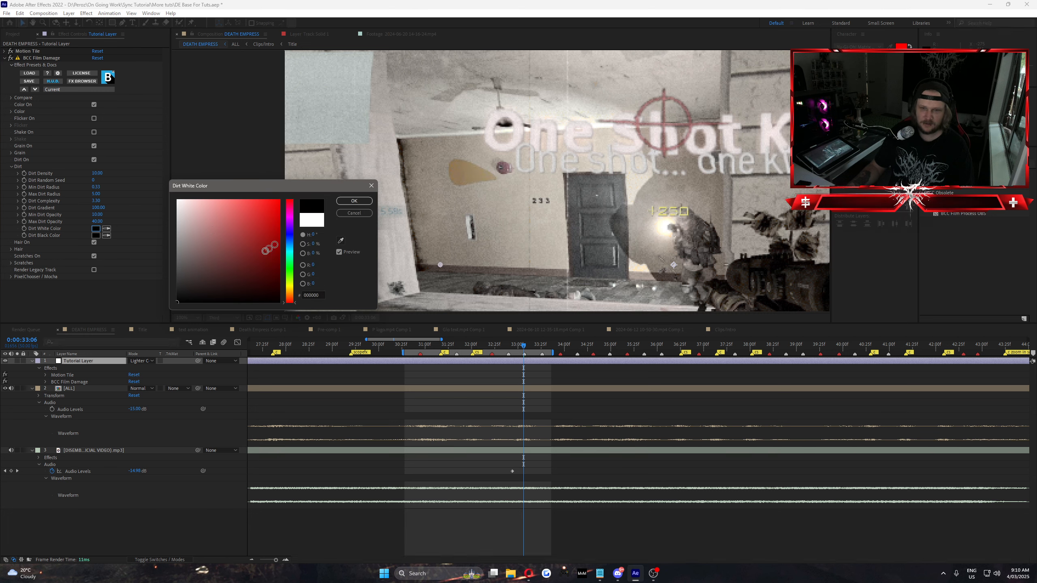
left_click(353, 202)
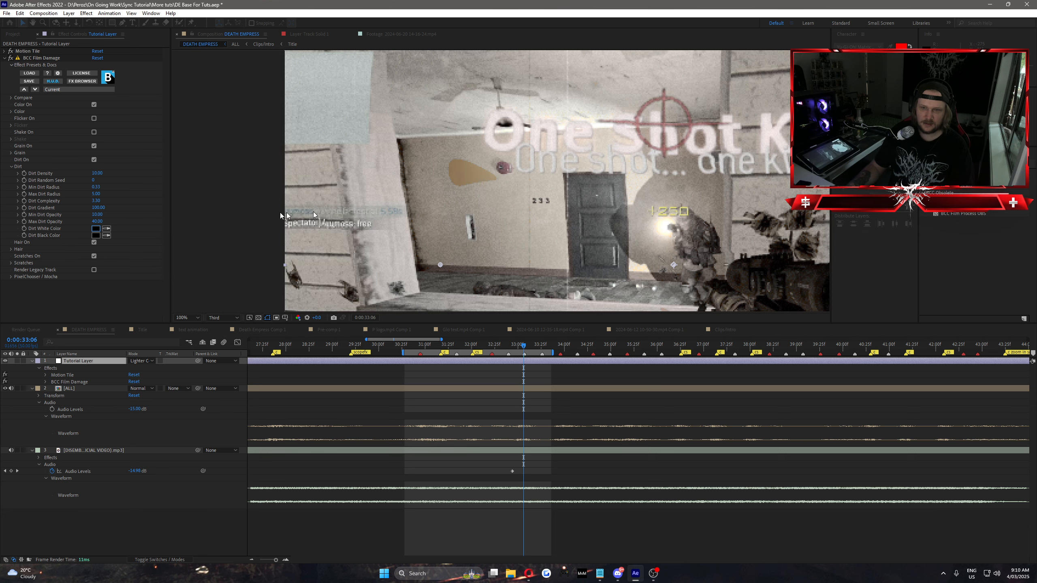
left_click(11, 51)
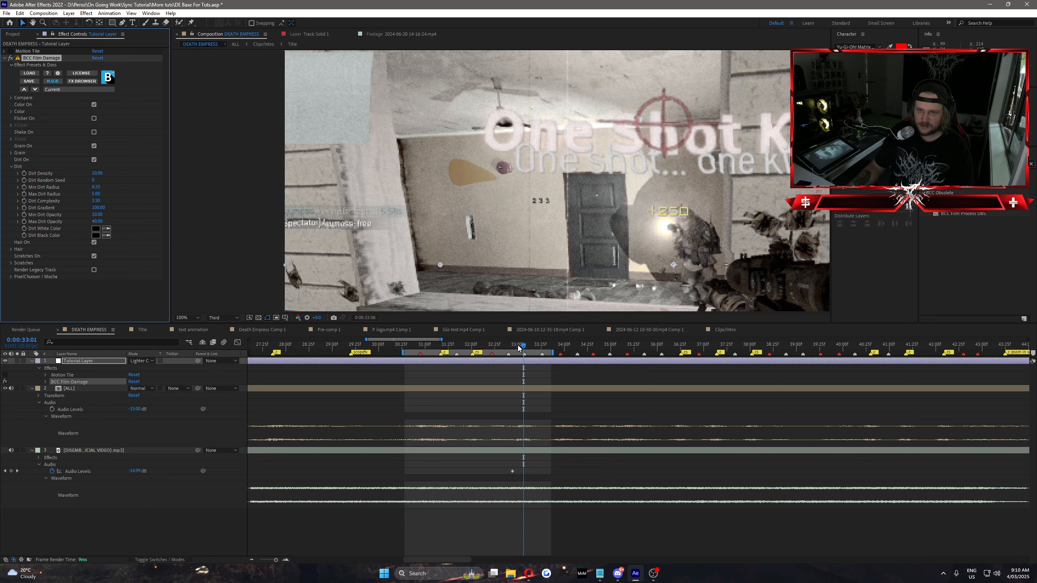
left_click_drag(520, 347, 530, 347)
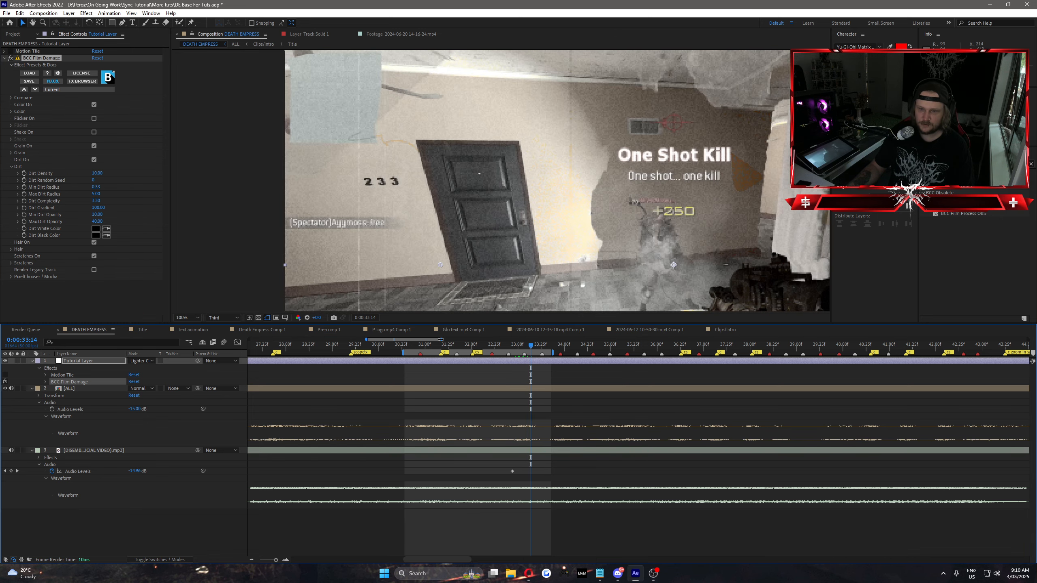
Fit the composition in the viewer and set the Tutorial Layer's blending mode to Normal
left_click(191, 318)
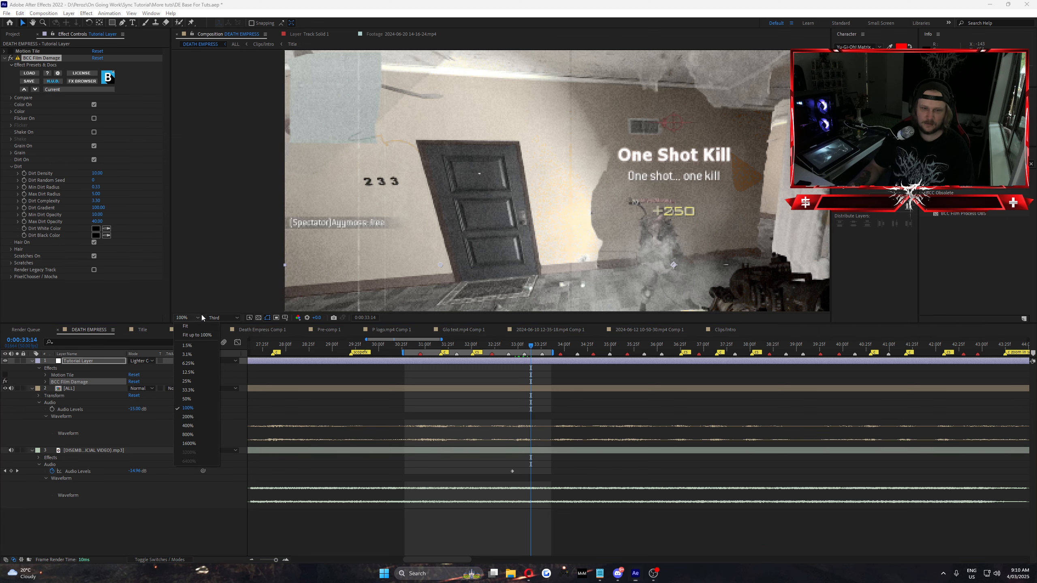
left_click(191, 333)
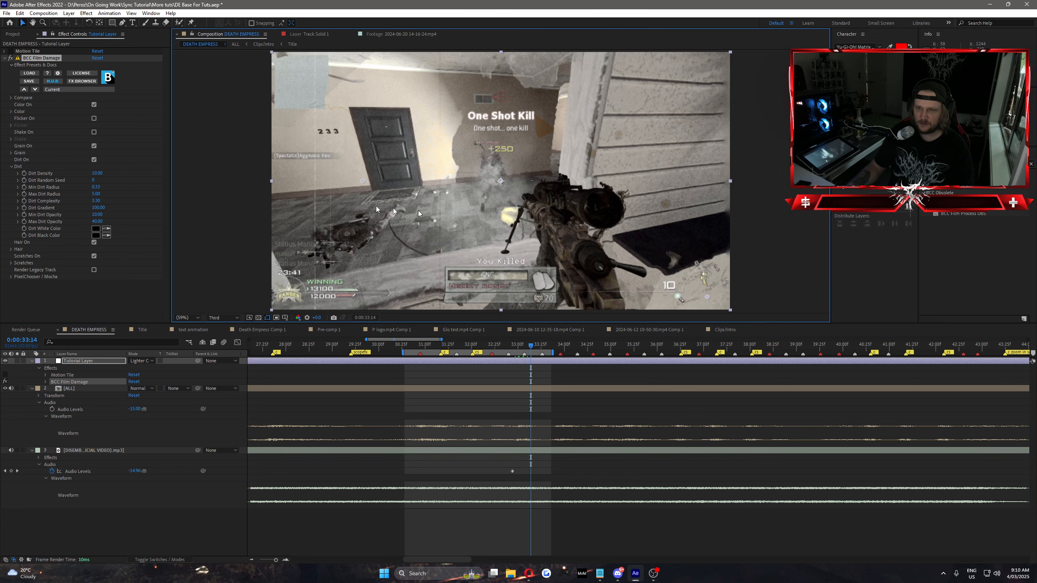
left_click(141, 361)
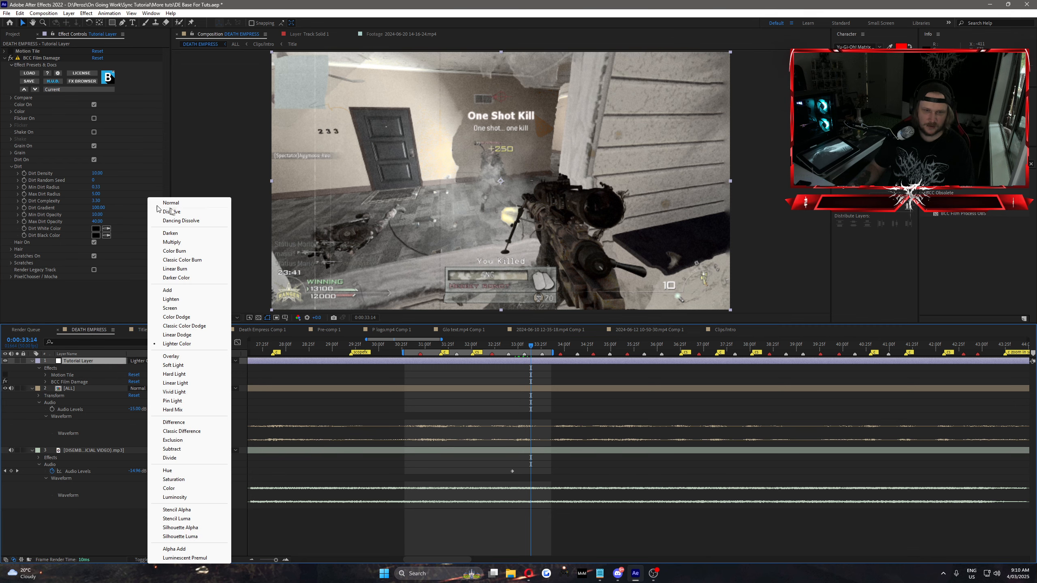
left_click(171, 203)
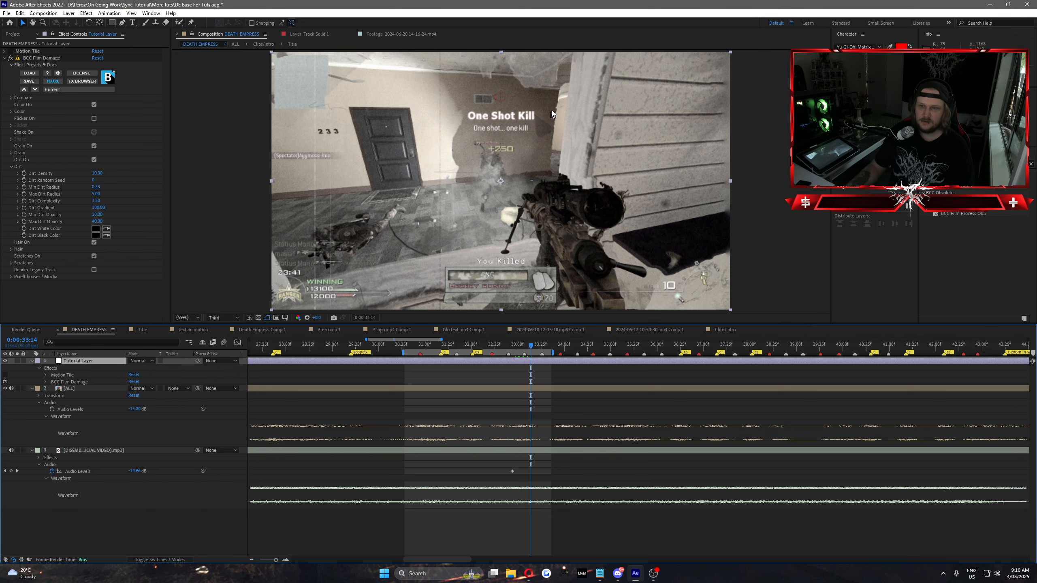
Try lower Hair Thickness values of 1 and 0.75 in BCC Film Damage's Hair settings
scroll(553, 114, "up", 1)
left_click_drag(573, 135, 534, 192)
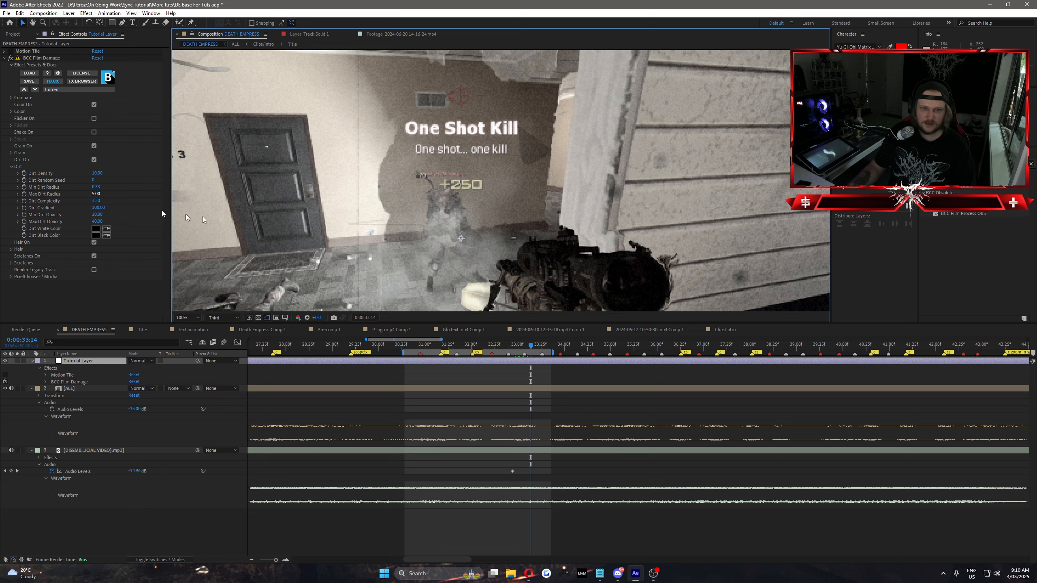
left_click(12, 167)
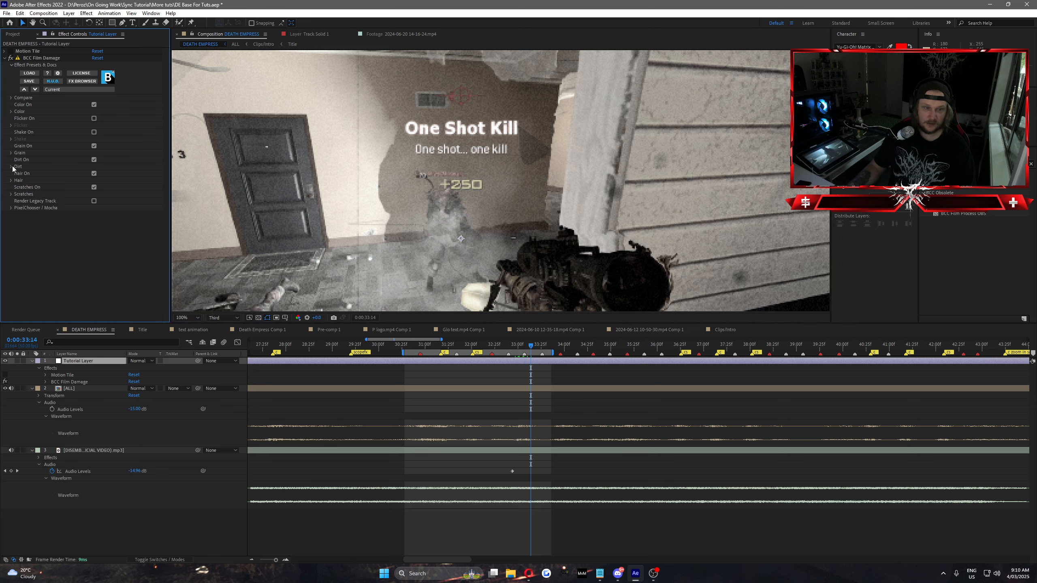
left_click(11, 181)
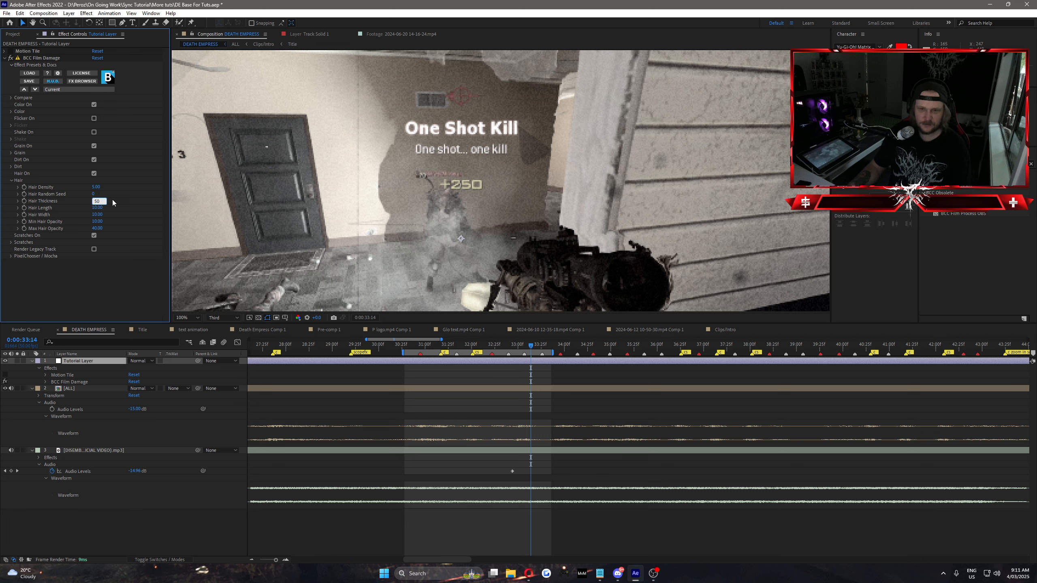
key("Return")
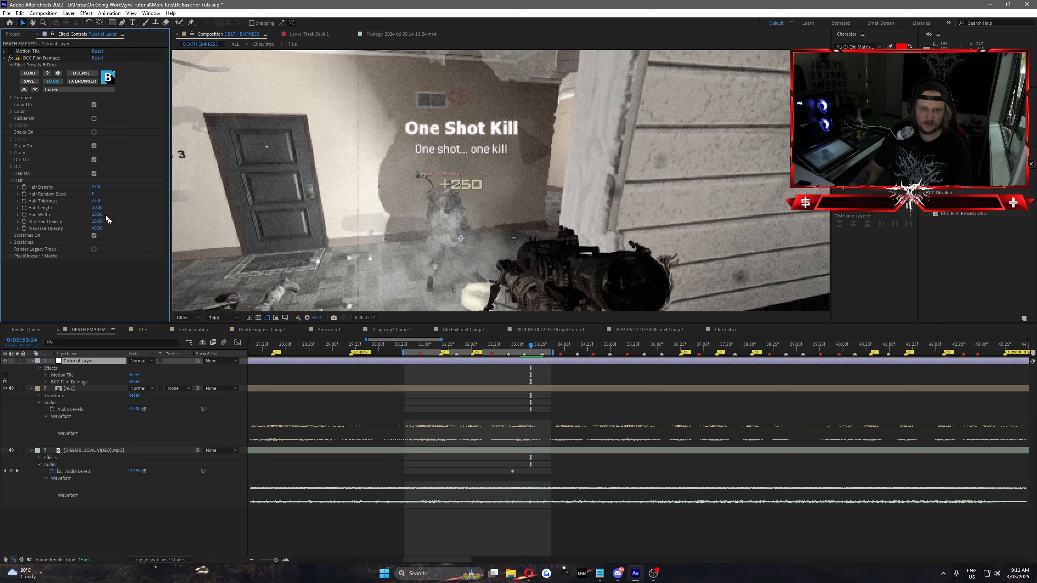
type("1")
key("Return")
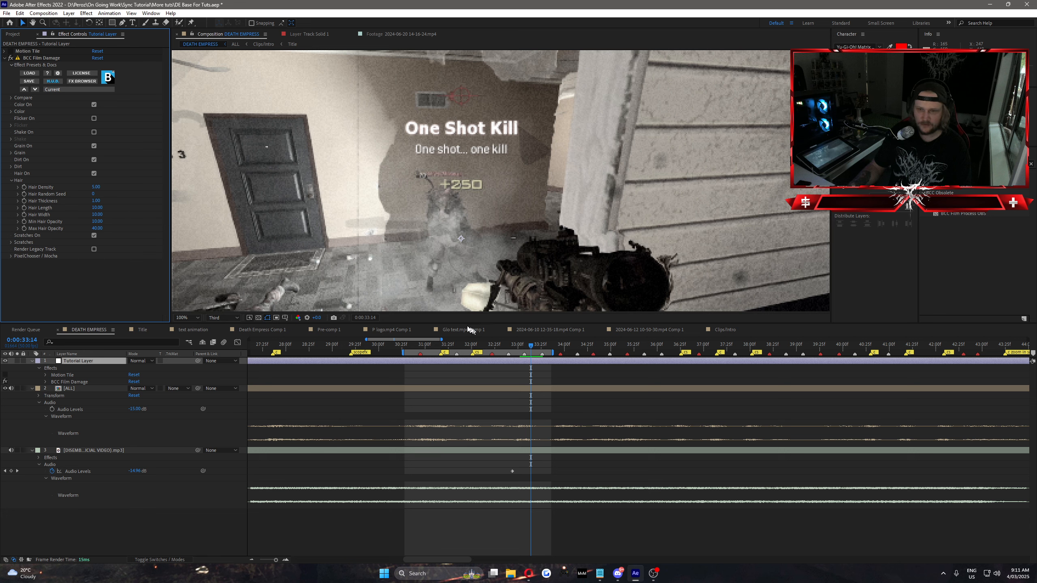
left_click(95, 200)
type("0.75")
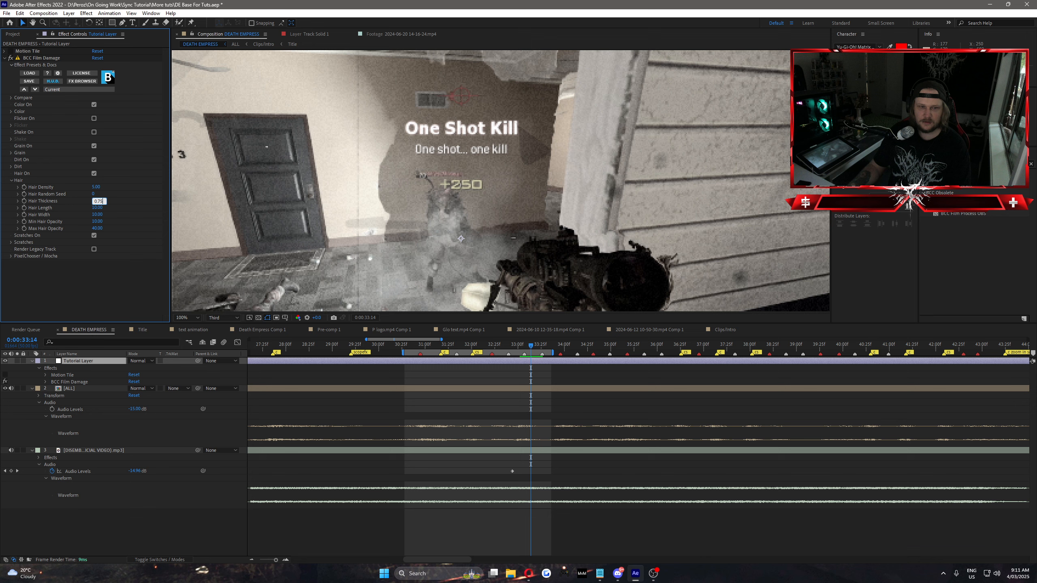
key("Return")
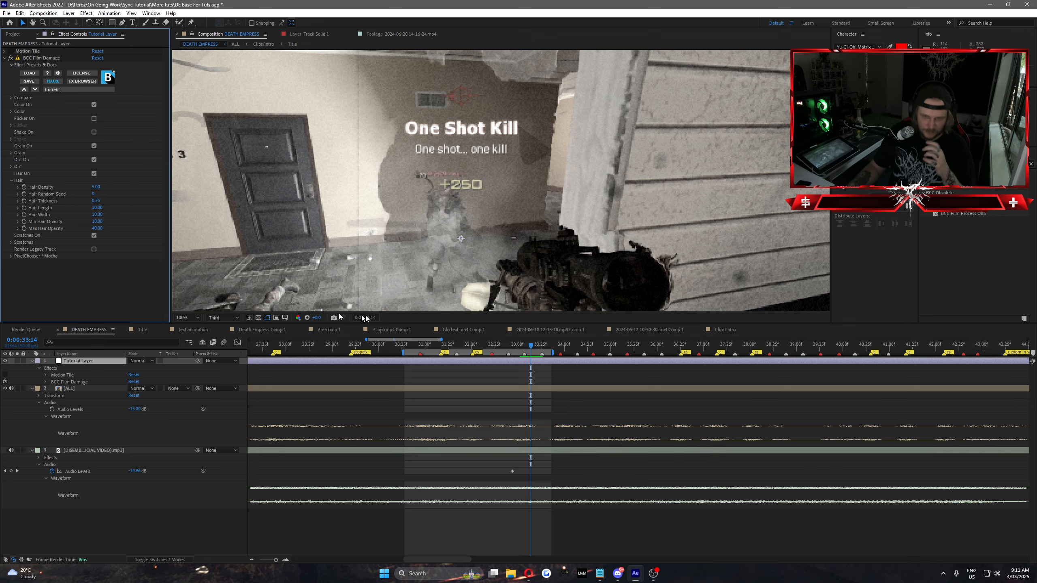
Go to frame 0:00:32:48, start the work area there, and inspect the hairs over the window and wall
left_click(523, 346)
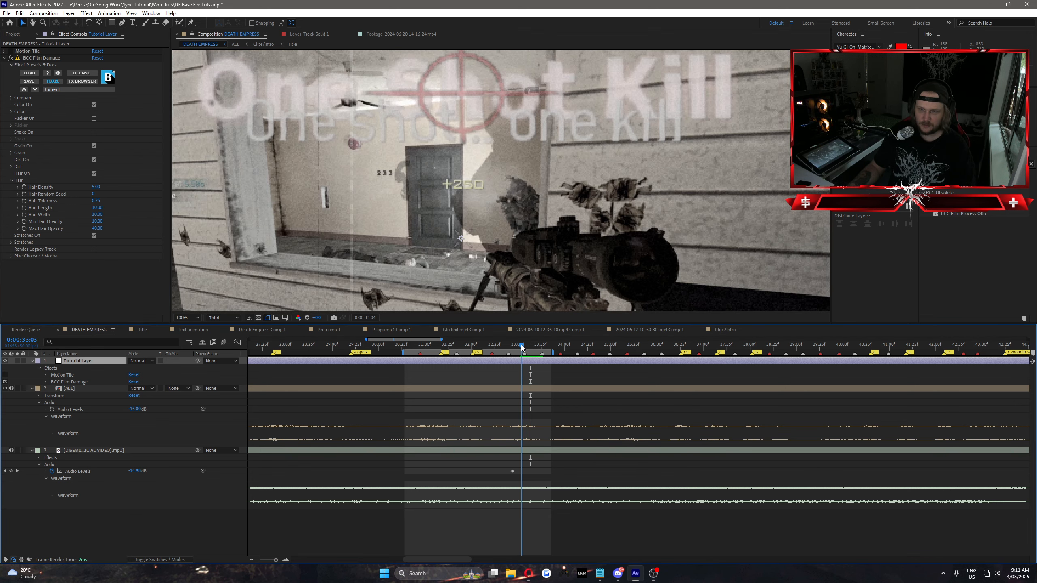
left_click_drag(523, 347, 516, 347)
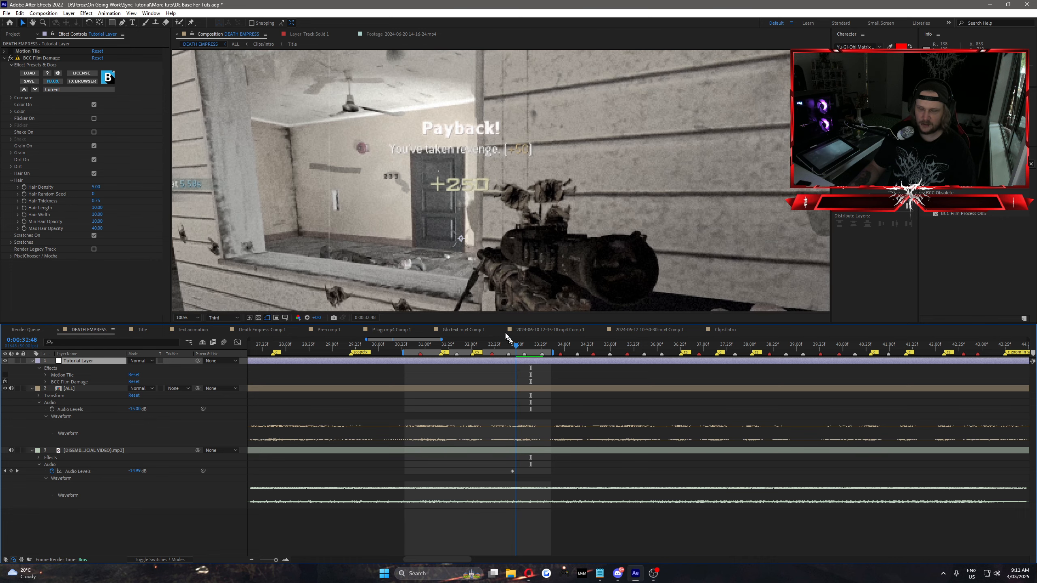
key("h")
left_click_drag(324, 168, 447, 200)
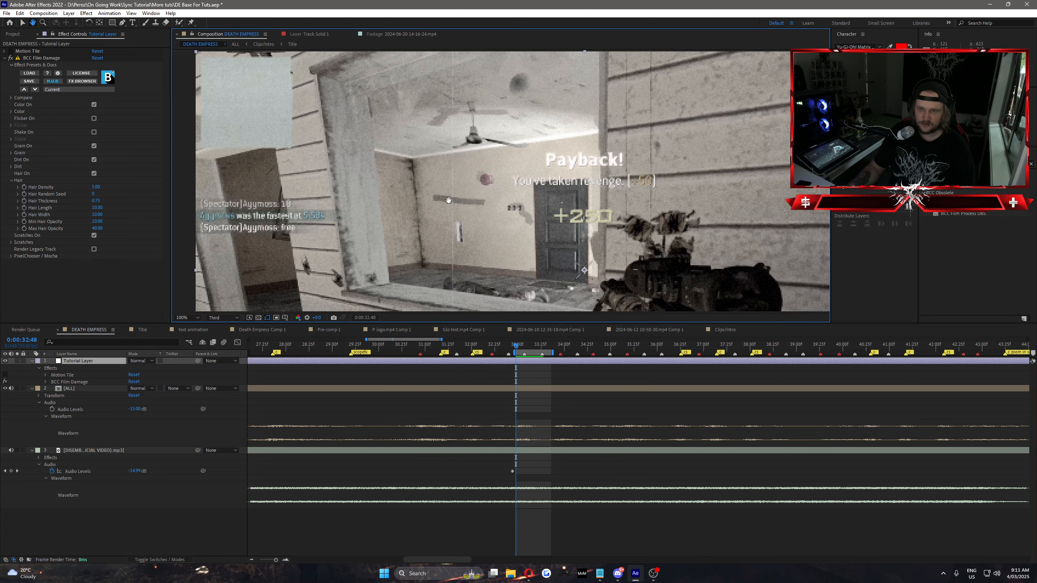
Set BCC Film Damage's Hair Thickness to 0.5, Hair Width to 5, and Hair Density to 8
left_click(97, 201)
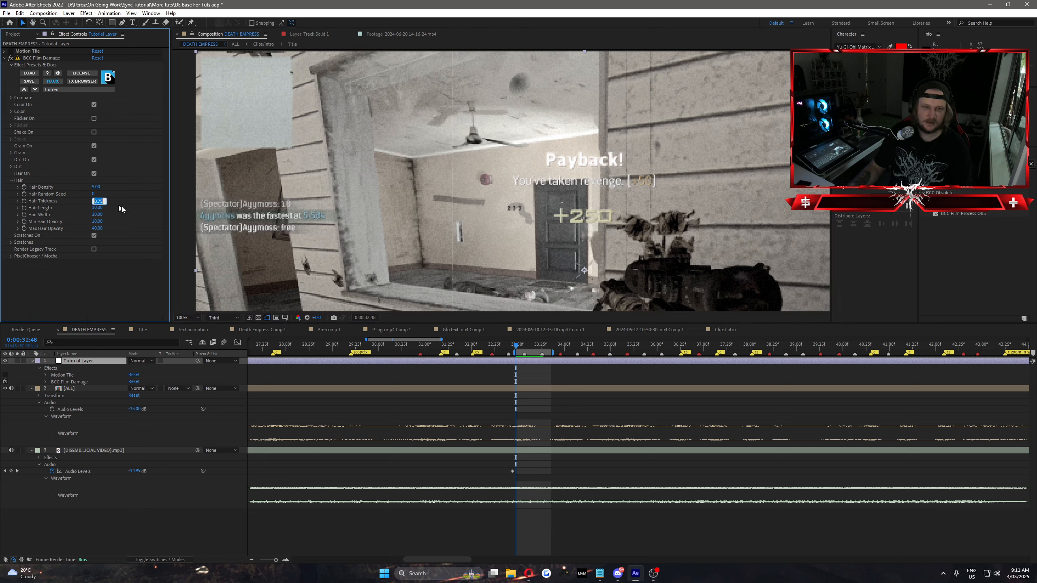
type("0.5")
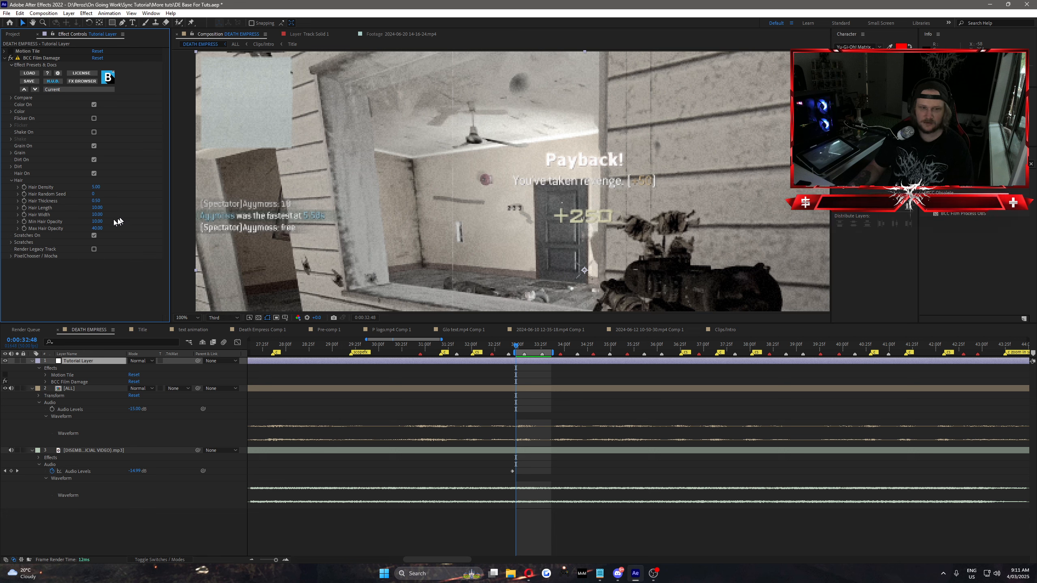
left_click(98, 214)
type("5")
key("Return")
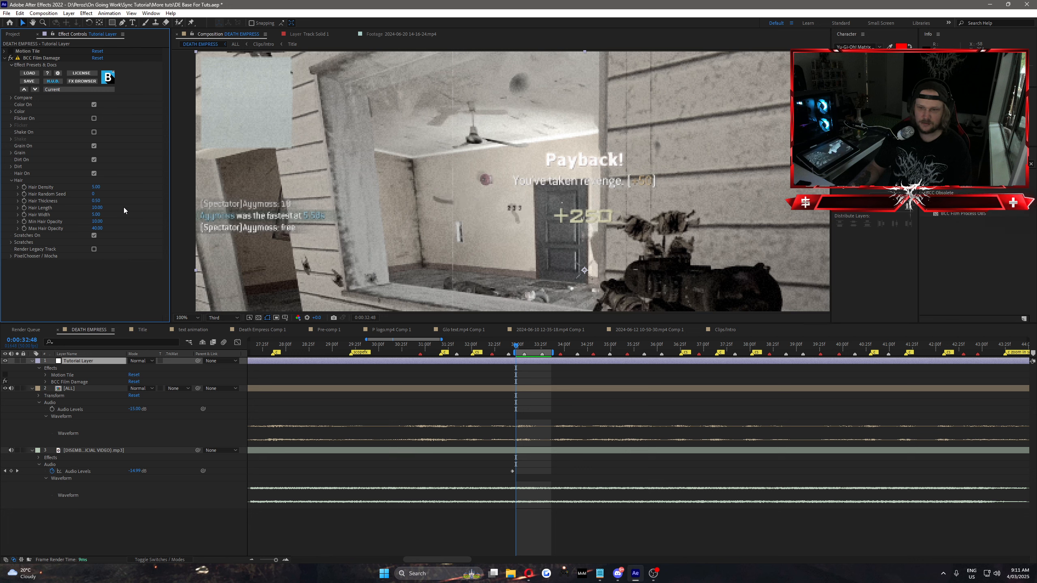
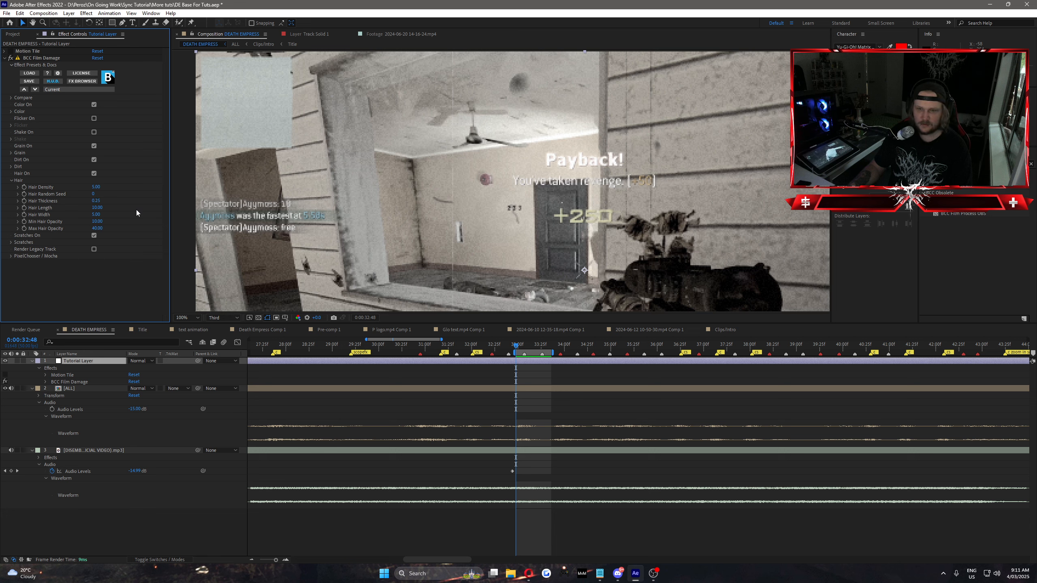
left_click(96, 187)
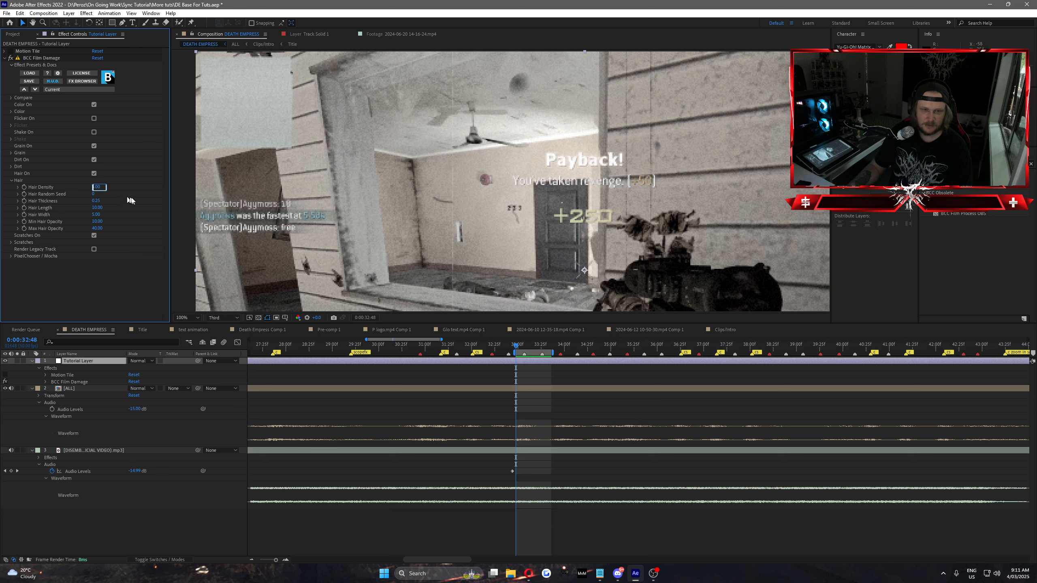
type("8")
key("Return")
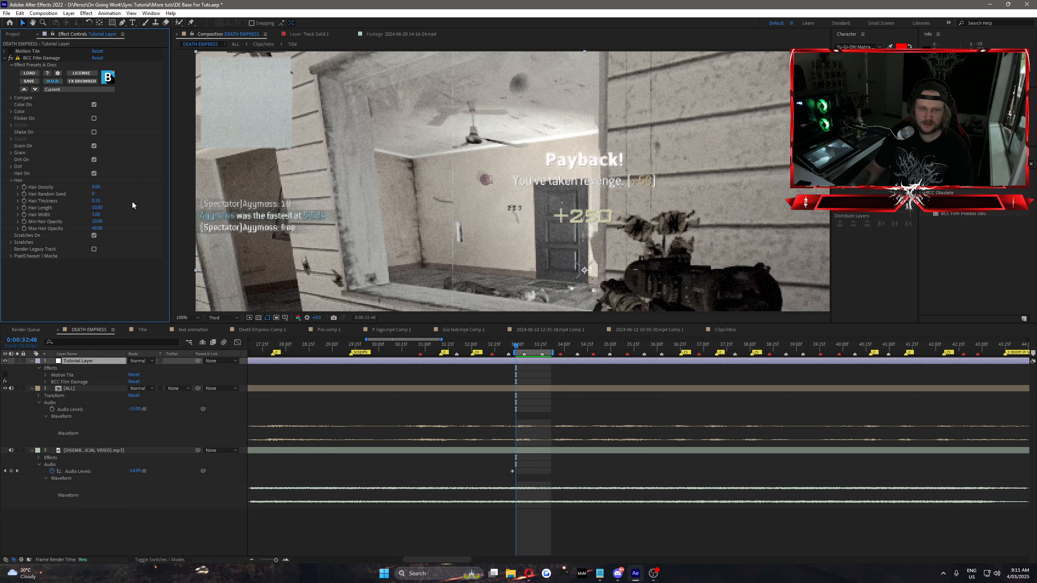
Set BCC Film Damage's Scratch White Color to black in the Scratches settings
left_click(12, 180)
left_click(11, 195)
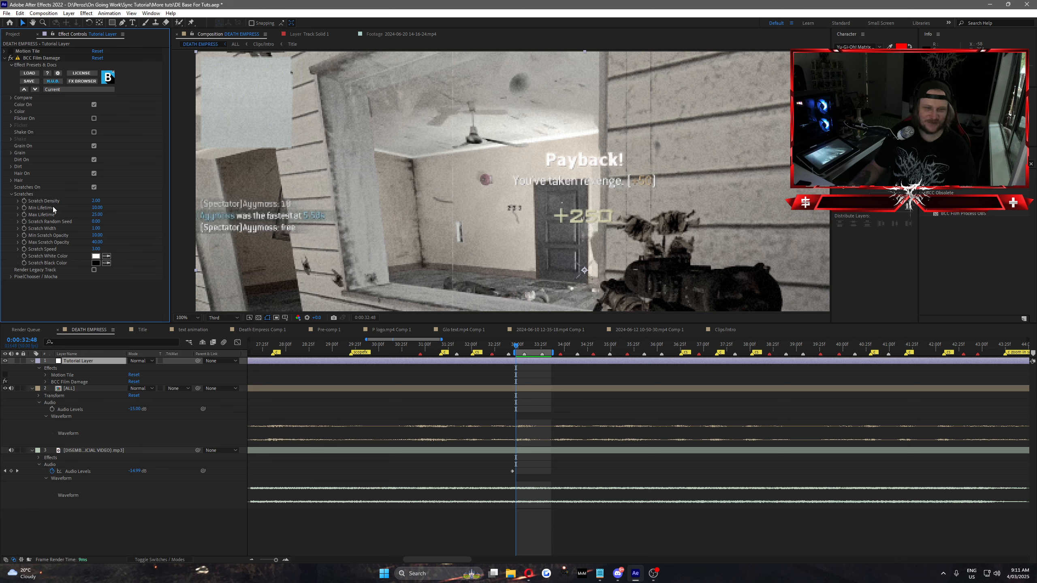
key("shift+slash")
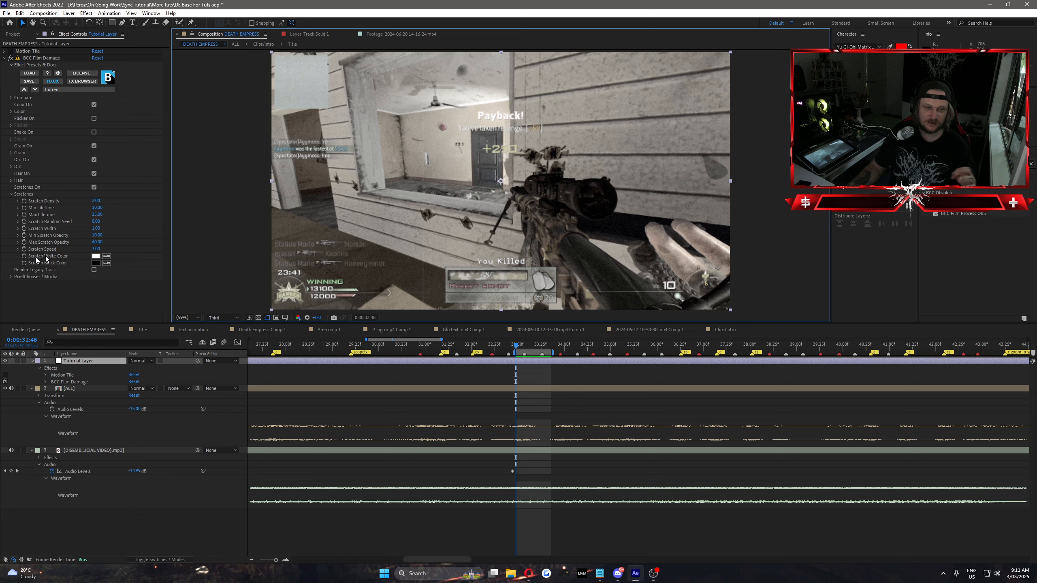
left_click(96, 255)
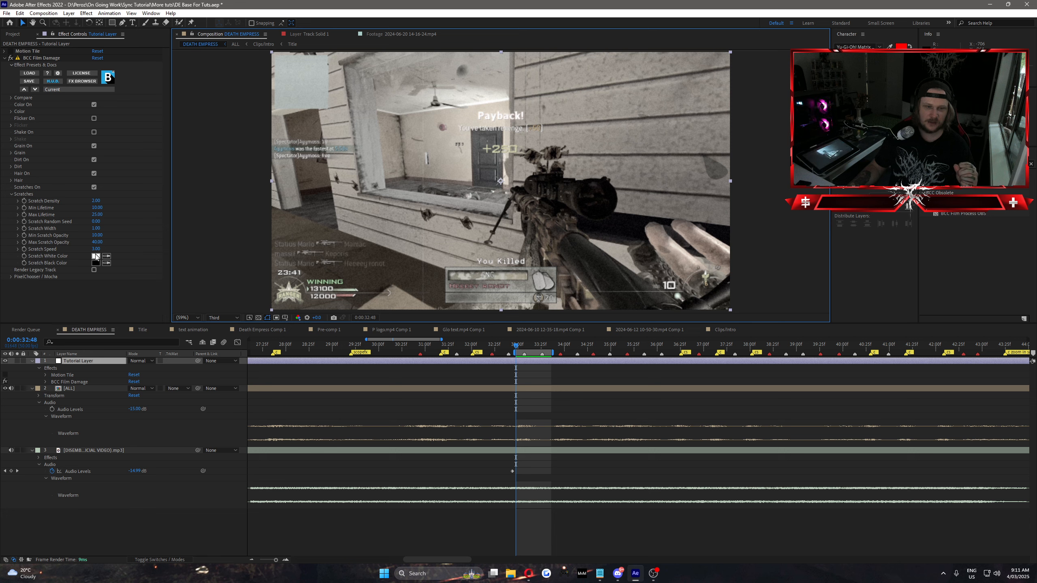
left_click(177, 302)
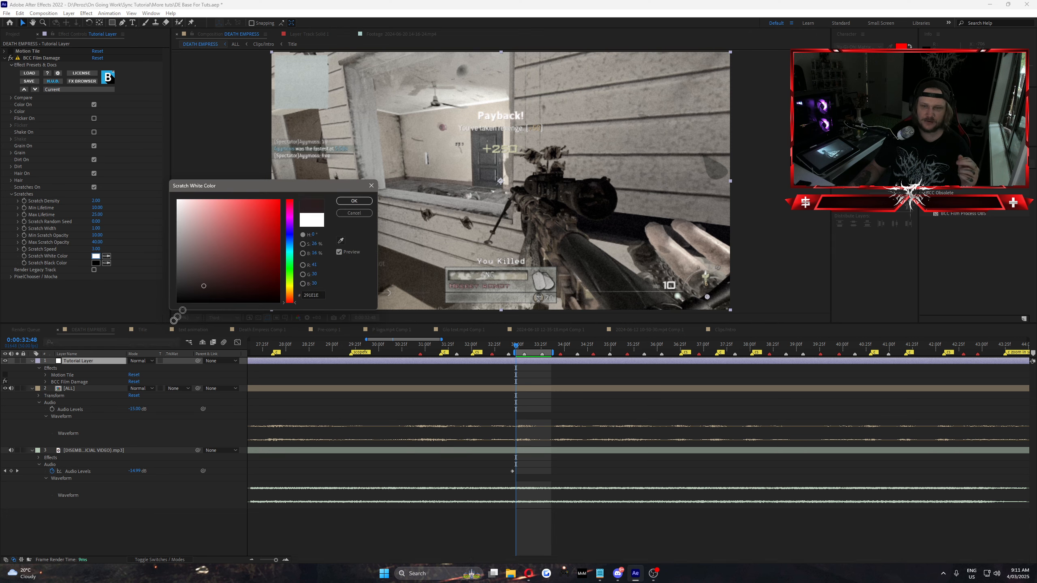
left_click(354, 201)
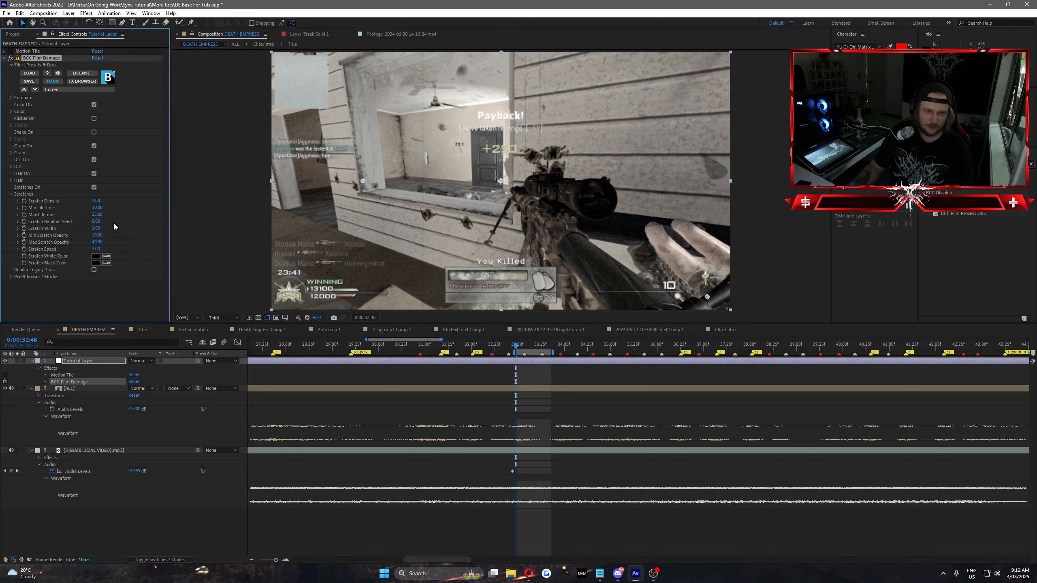
Set BCC Film Damage's Scratch Width to 1.25 and Scratch Density to 3
type("0")
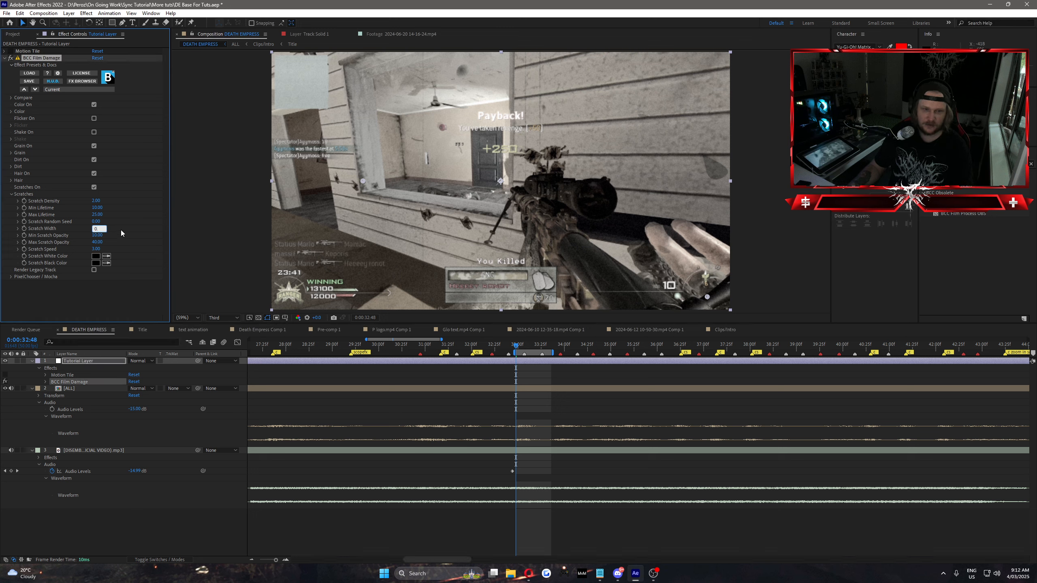
key("BackSpace")
type("1.25")
left_click(120, 231)
left_click(96, 201)
type("3")
left_click(130, 204)
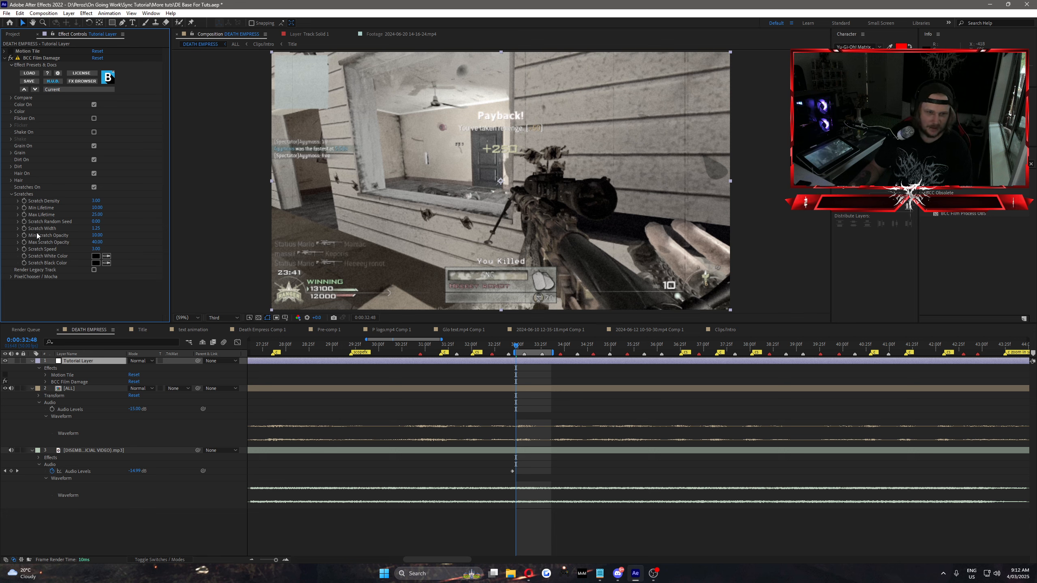
Set Scratch Speed to 2 and check the scratches on frames up to 0:00:33:20
left_click(95, 248)
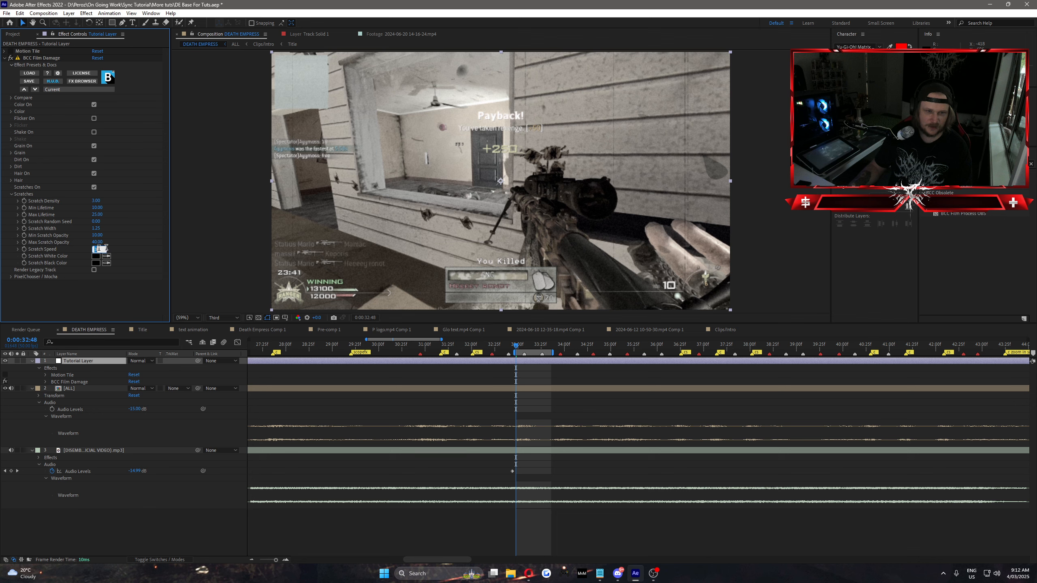
type("2")
key("Return")
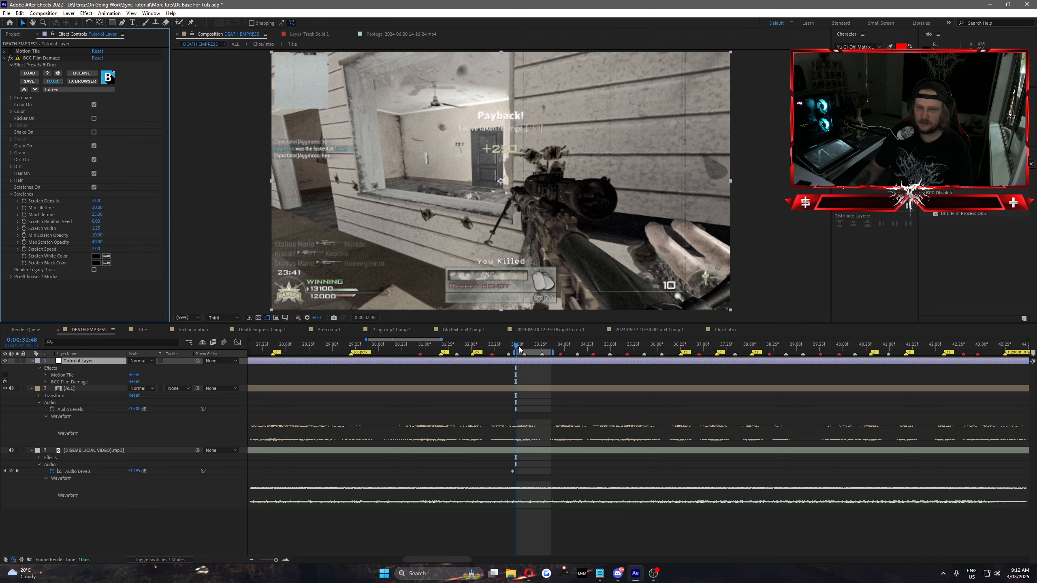
left_click_drag(519, 347, 536, 365)
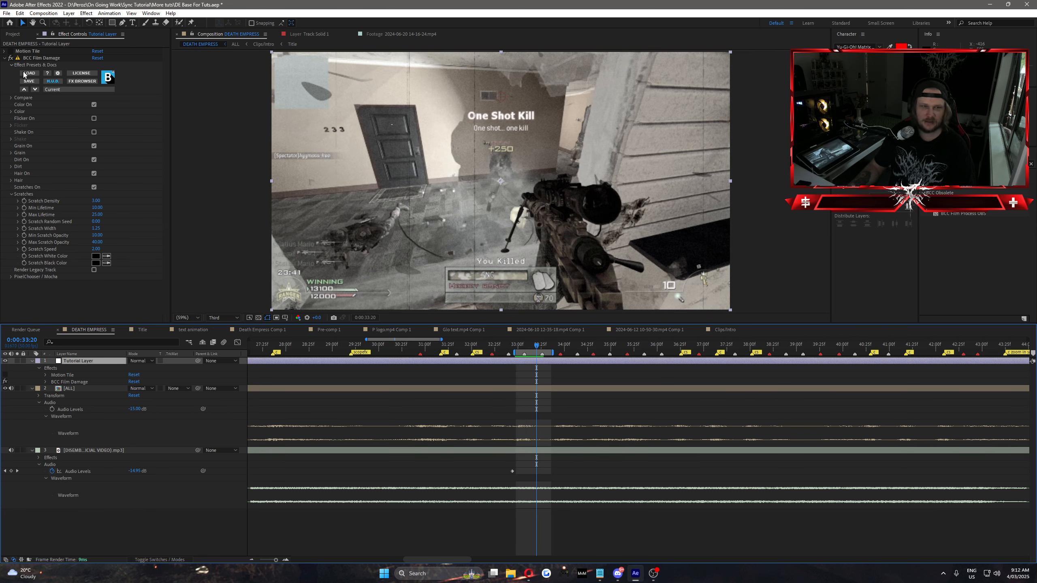
Delete BCC Film Damage from the Tutorial Layer, and find the Sapphire S_Rays effect with the search "ray" and apply it instead
left_click(33, 58)
key("Delete")
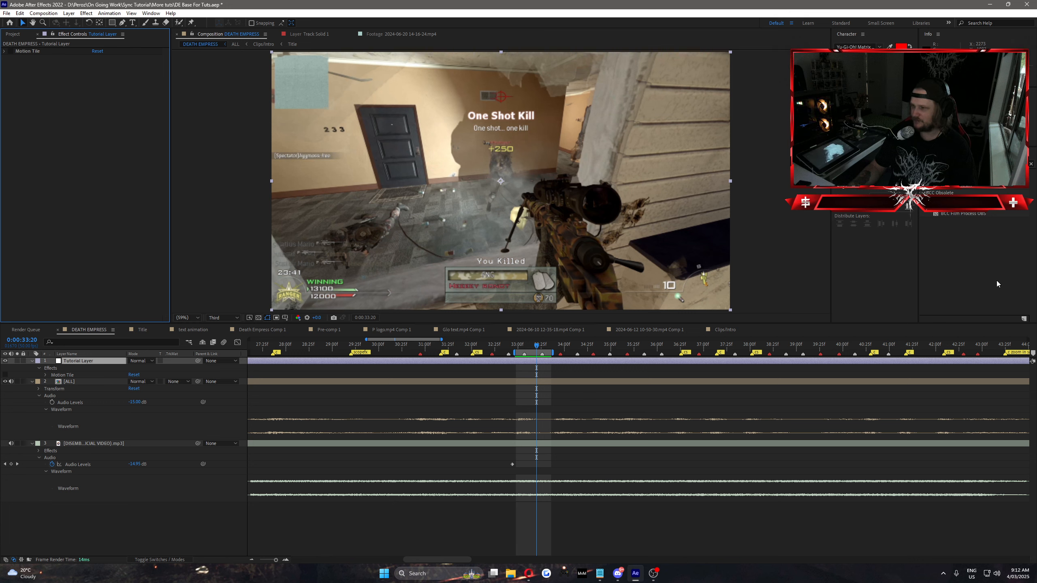
left_click(979, 164)
key("BackSpace")
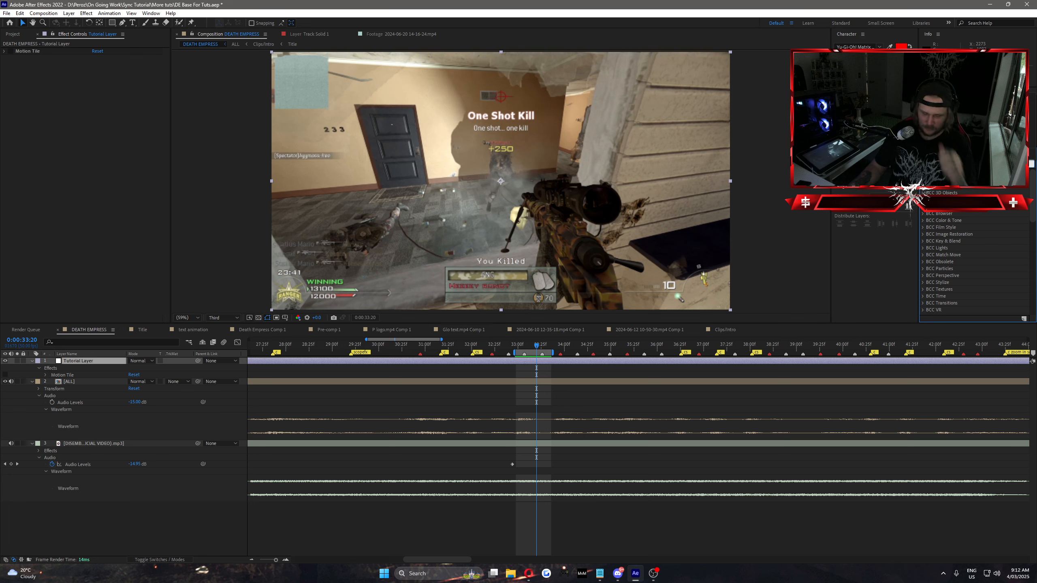
type("ray")
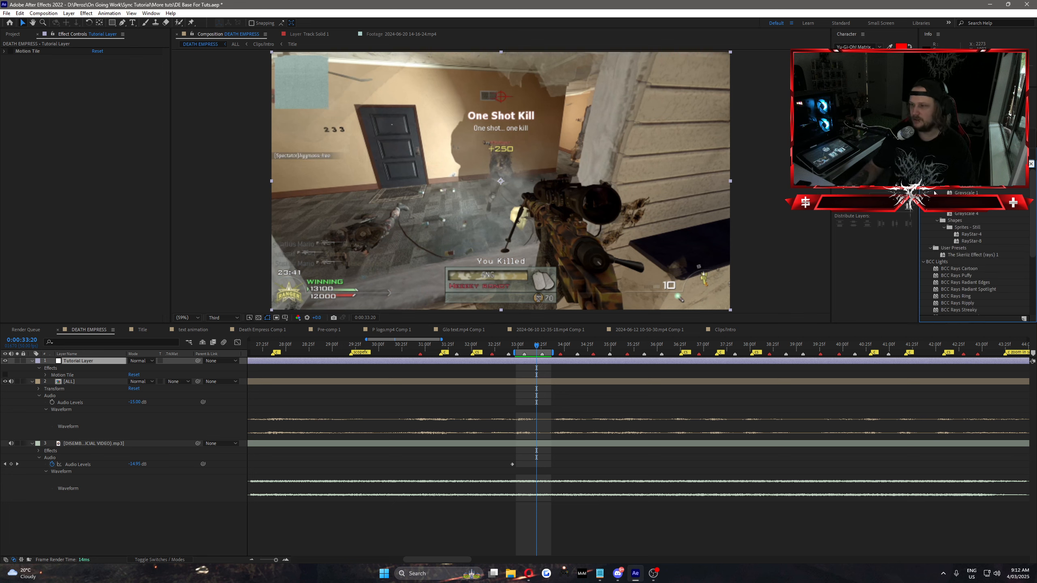
scroll(960, 242, "down", 5)
left_click(947, 291)
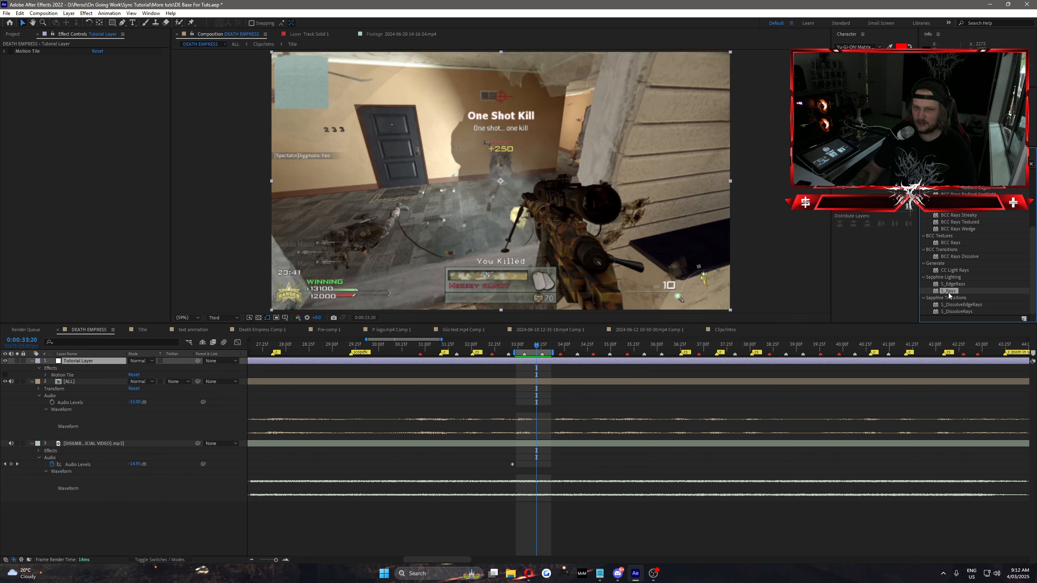
left_click_drag(947, 293, 536, 363)
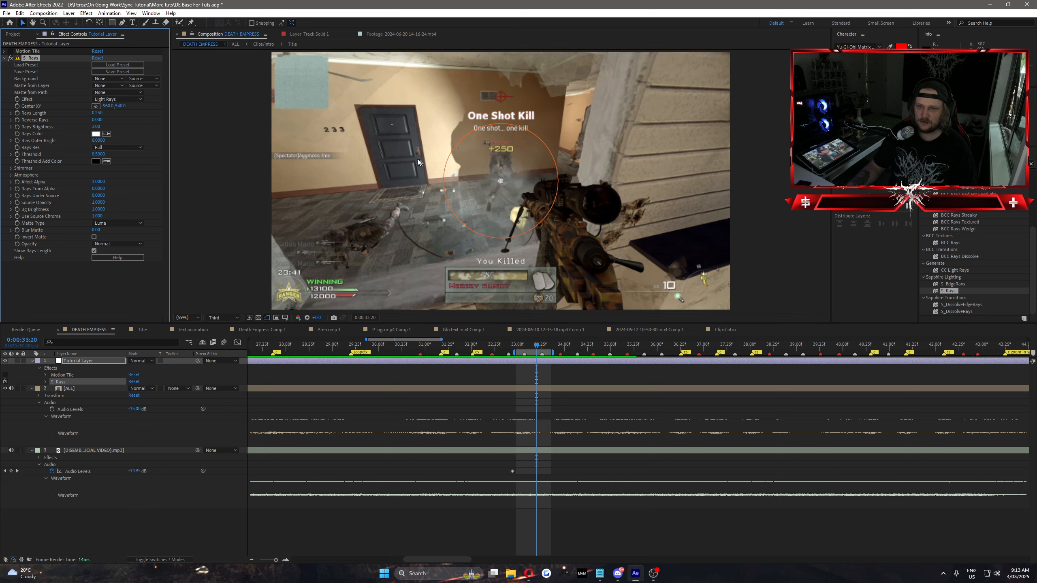
Move the S_Rays centre onto the window wall, and on the frame at 0:00:31:28 move it onto the bright sky above the trees
left_click(491, 189)
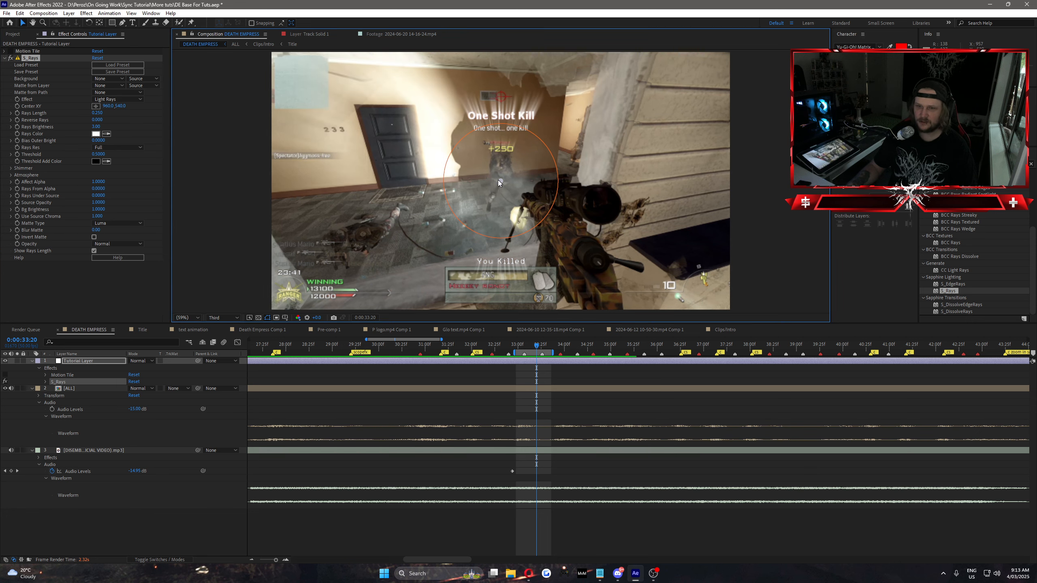
left_click_drag(500, 182, 307, 92)
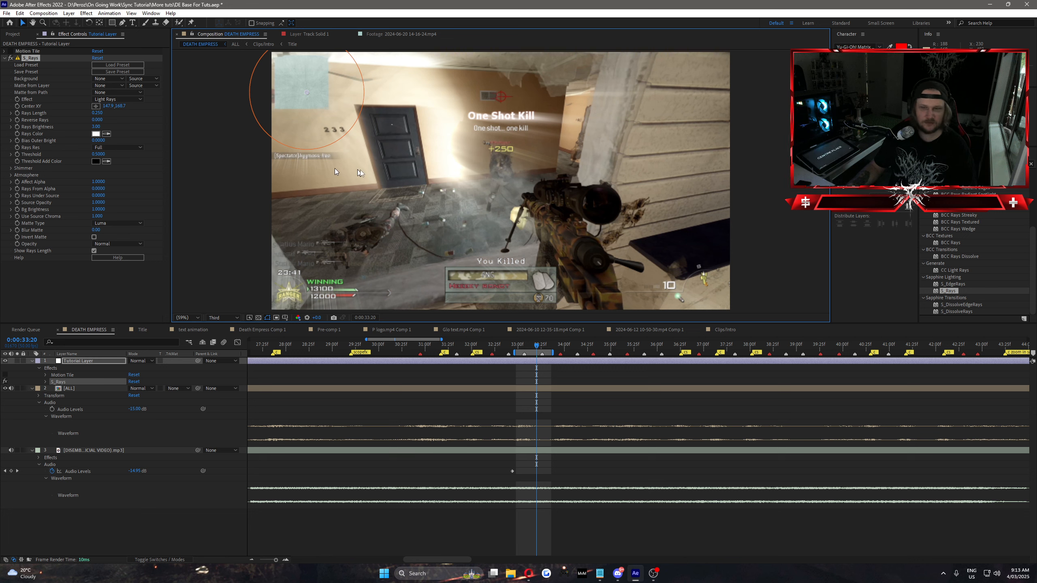
left_click(508, 347)
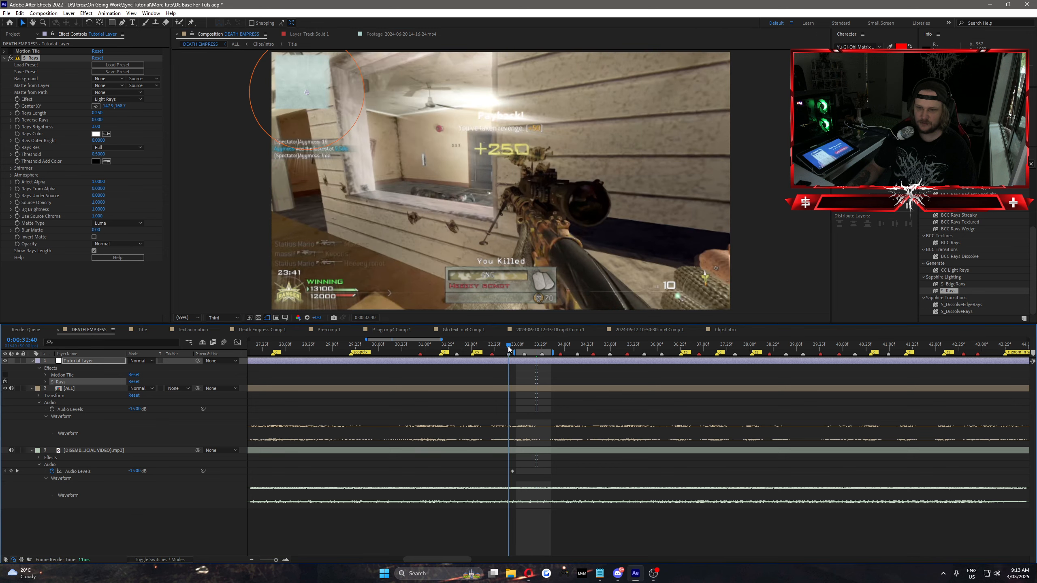
left_click_drag(454, 347, 452, 347)
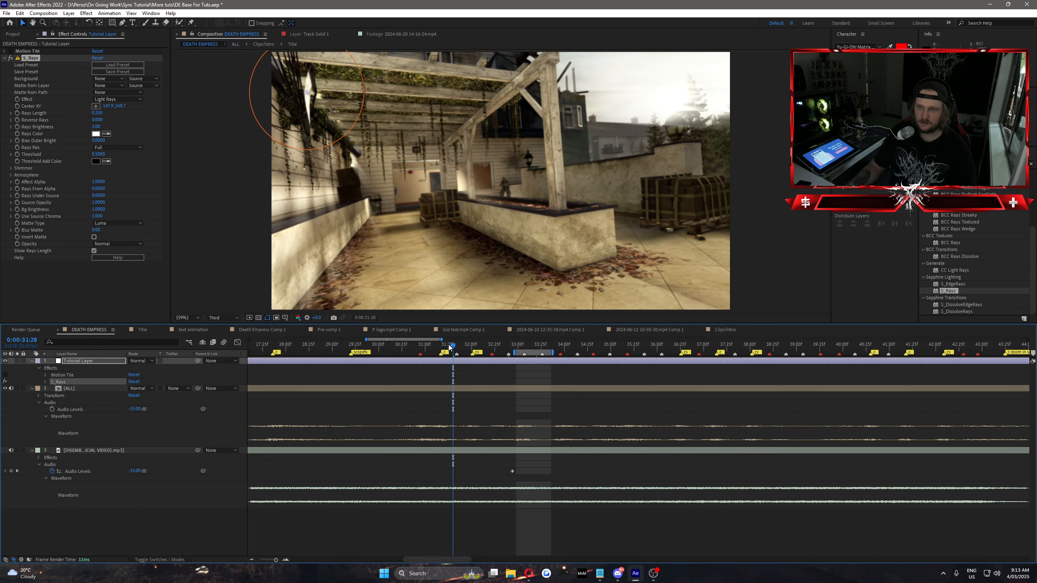
left_click_drag(307, 91, 666, 76)
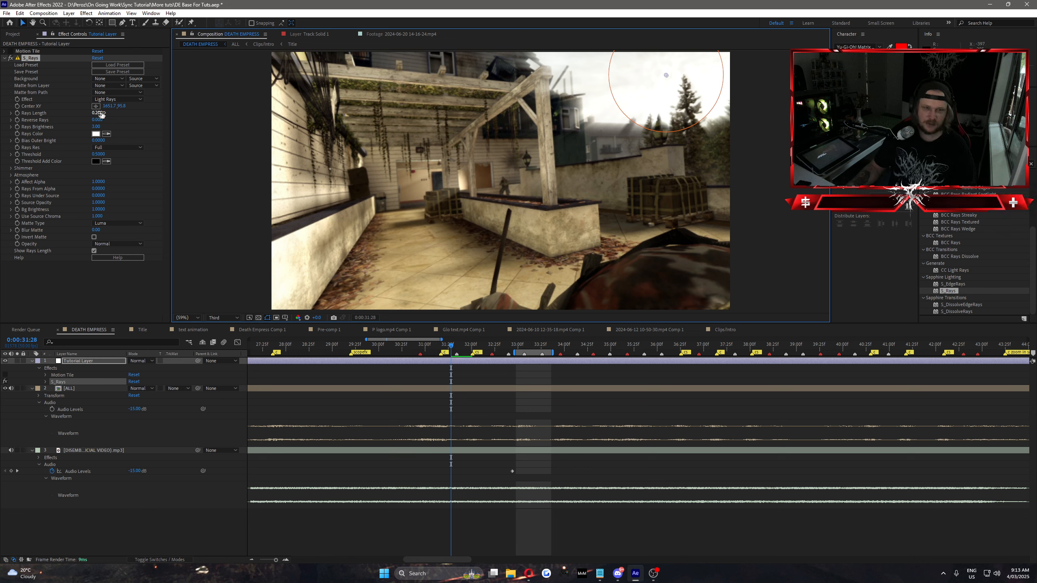
Set S_Rays' Rays Length to 1 and switch the composition preview resolution to Full
left_click_drag(104, 113, 137, 114)
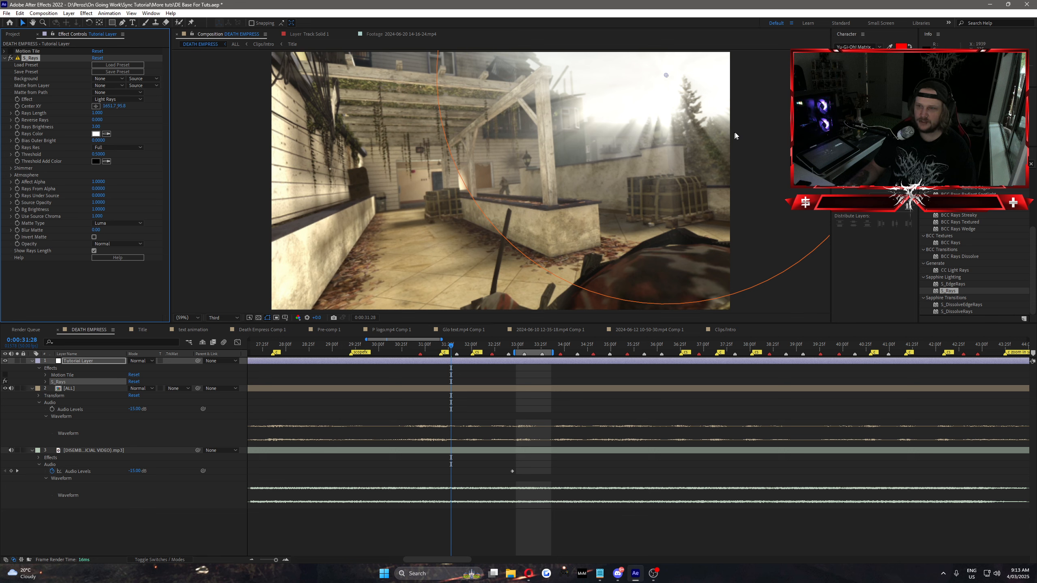
left_click(222, 317)
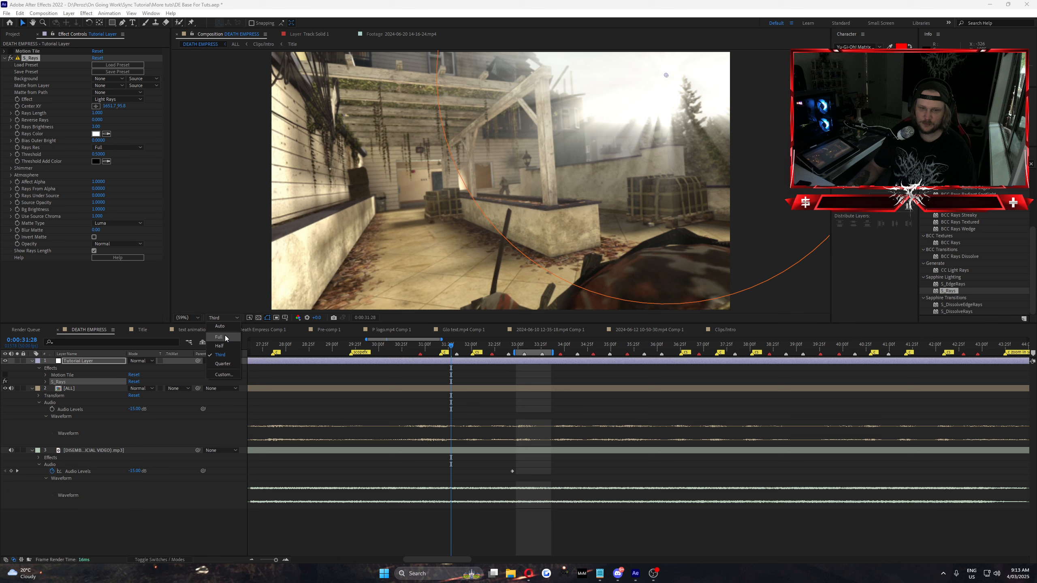
left_click(221, 333)
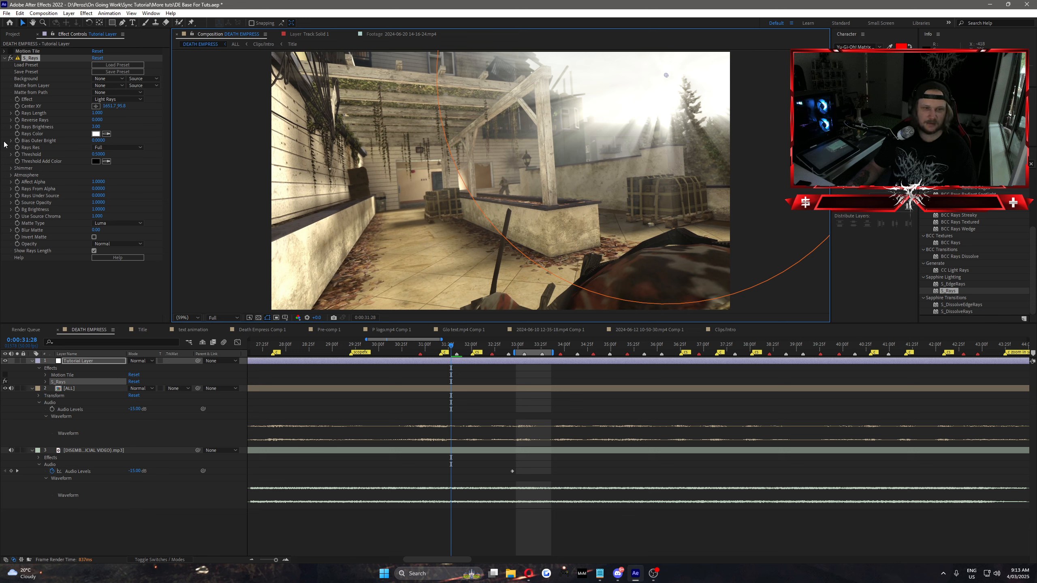
Change S_Rays' Rays Color to the light orange FFCD98
left_click(96, 133)
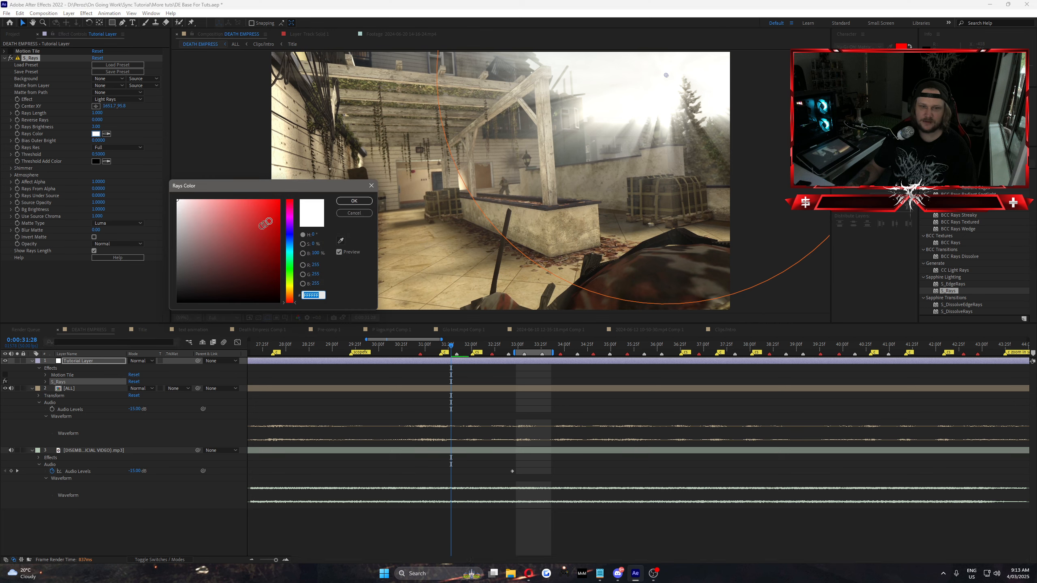
left_click(279, 200)
mouse_move(243, 221)
left_mouse_down()
mouse_move(145, 162)
mouse_move(218, 168)
left_mouse_up()
left_click_drag(290, 245, 292, 292)
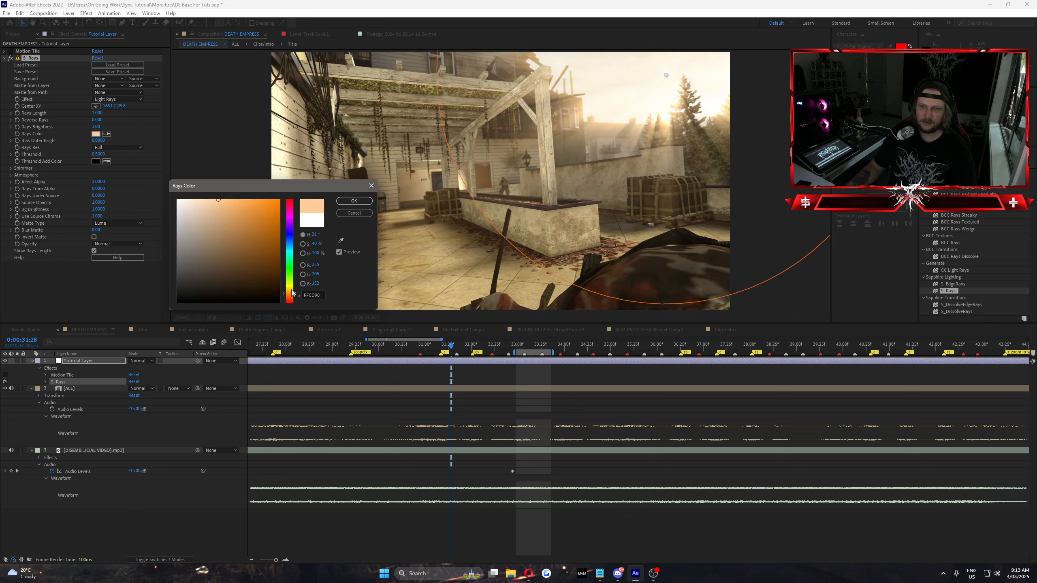
left_click(354, 201)
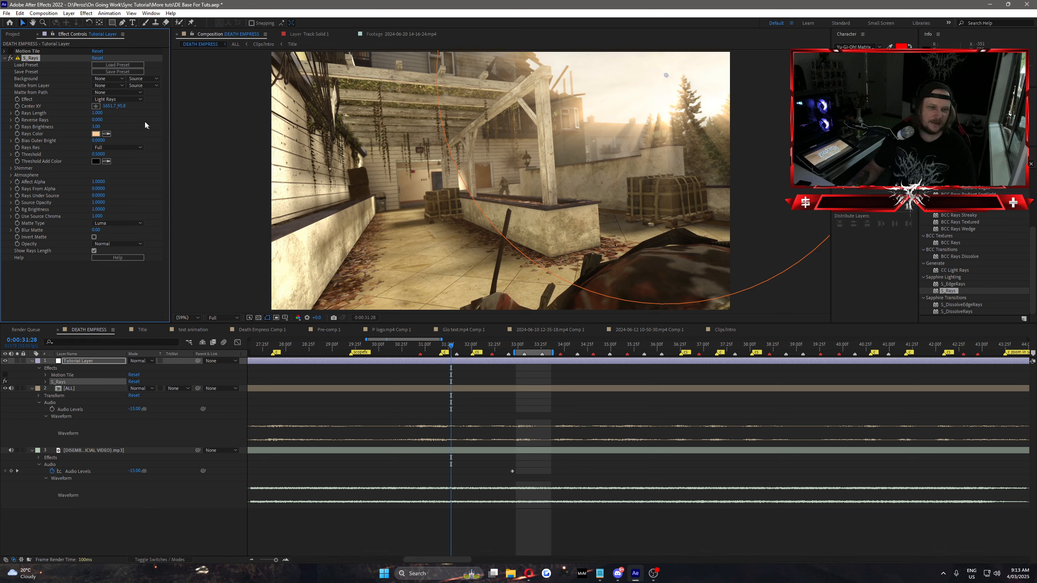
In S_Rays' Shimmer settings, try a lower Shimmer Freq, undo it, and set Shimmer Amp to 1
left_click(11, 168)
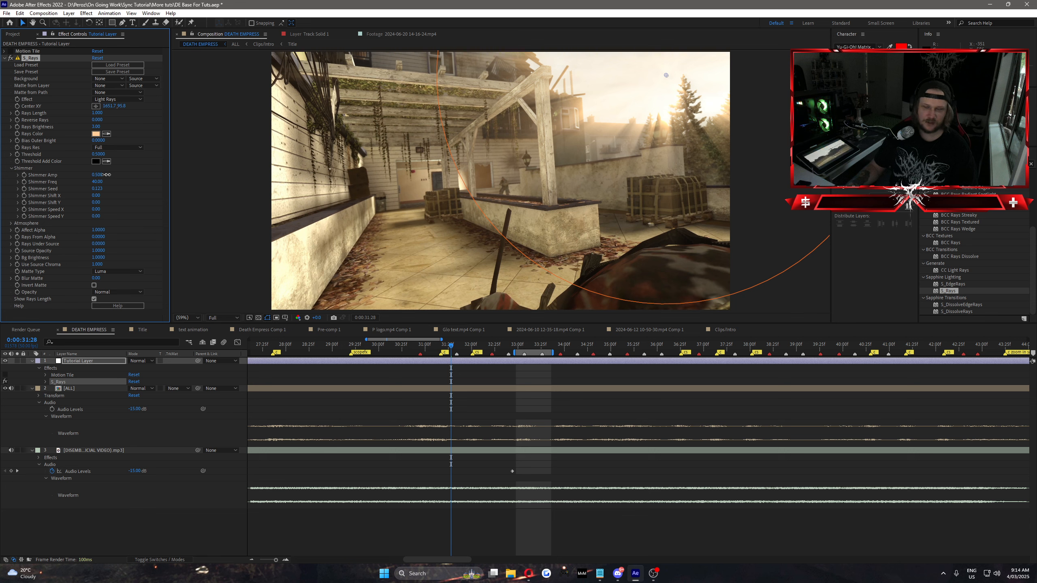
left_click_drag(131, 172, 188, 171)
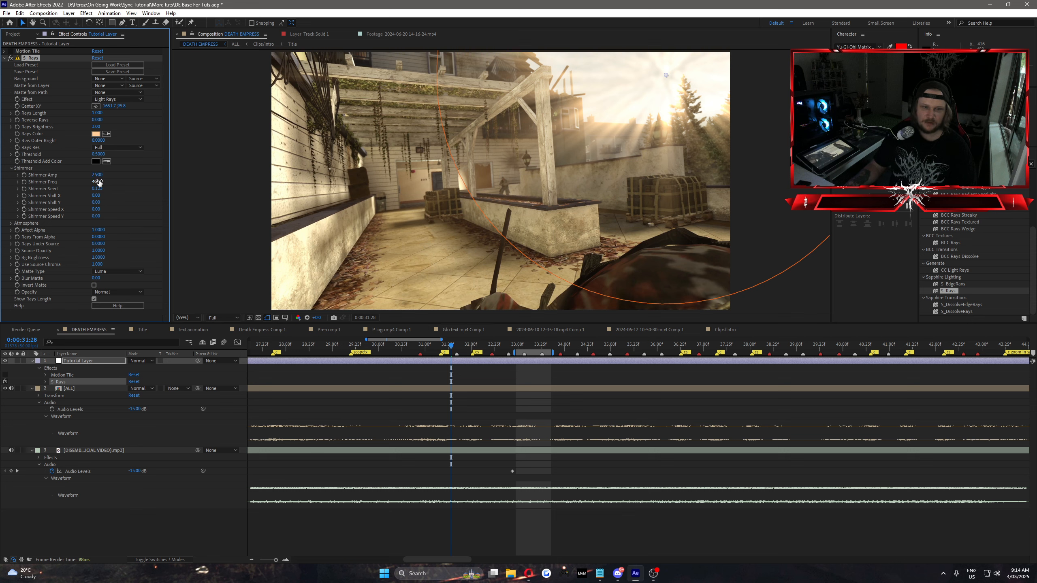
left_click_drag(108, 181, 28, 190)
left_click(114, 187)
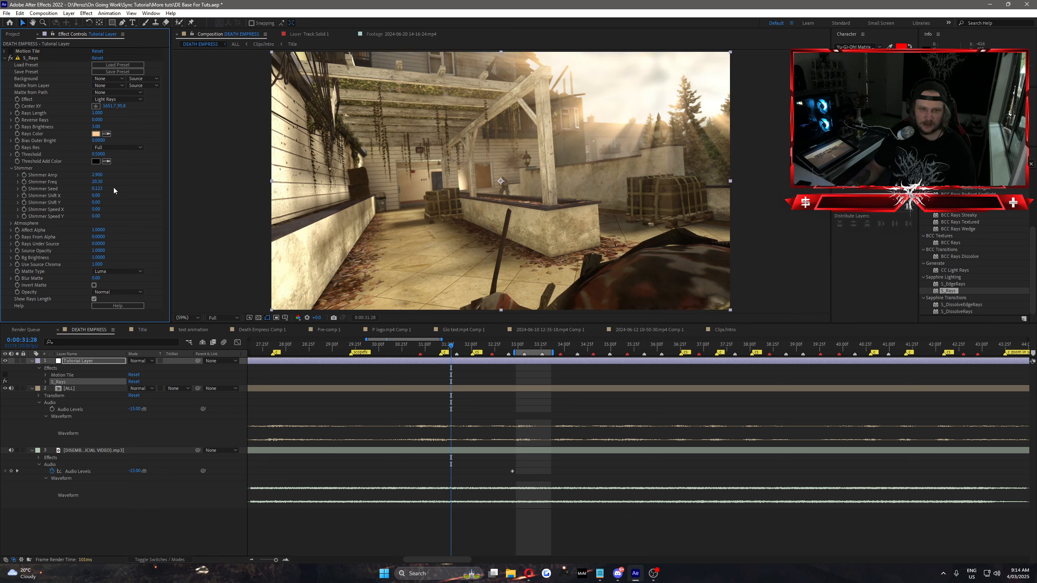
key("ctrl+z")
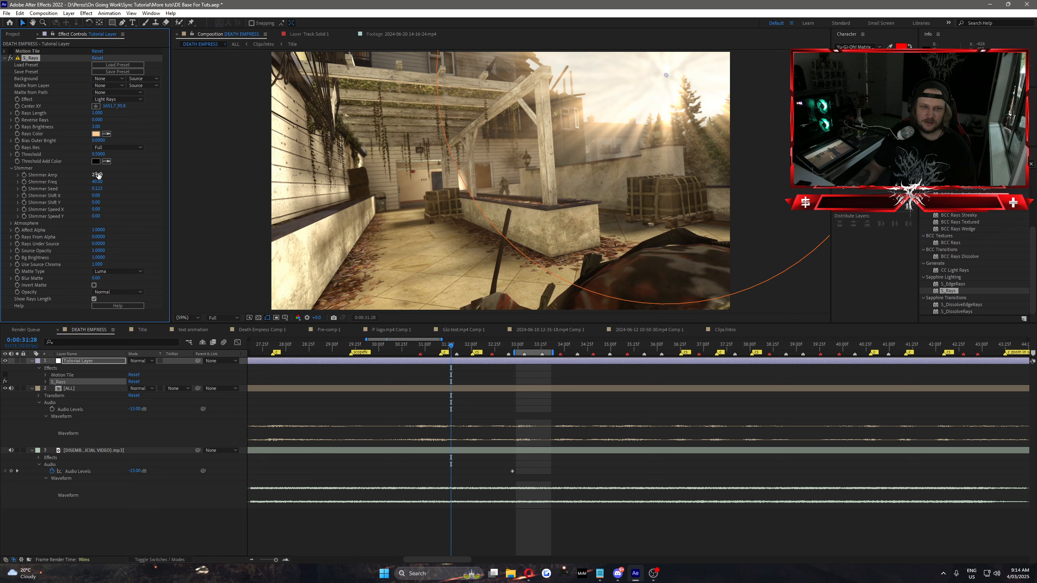
type("1")
left_click(127, 176)
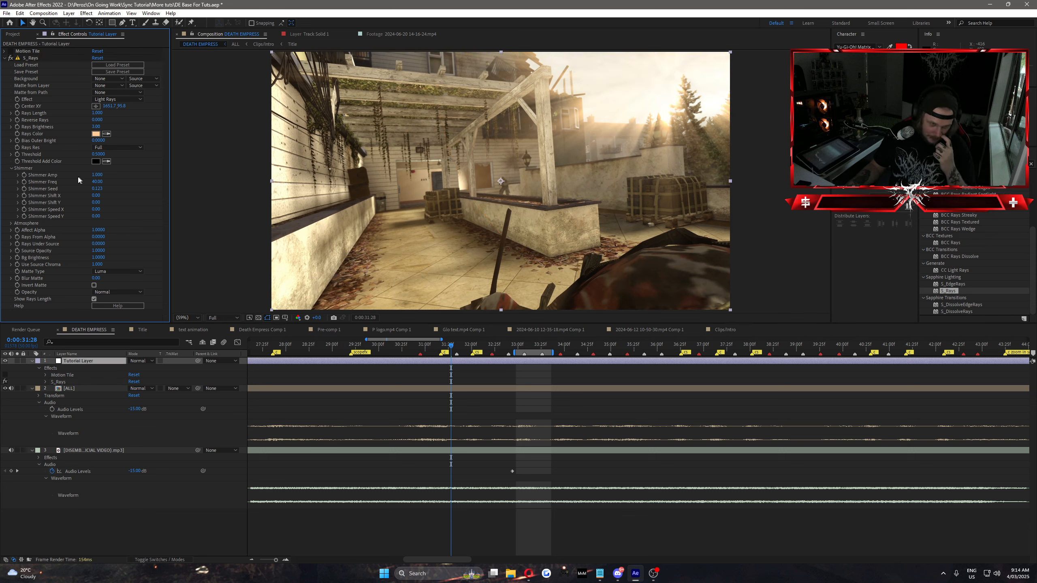
left_click(10, 168)
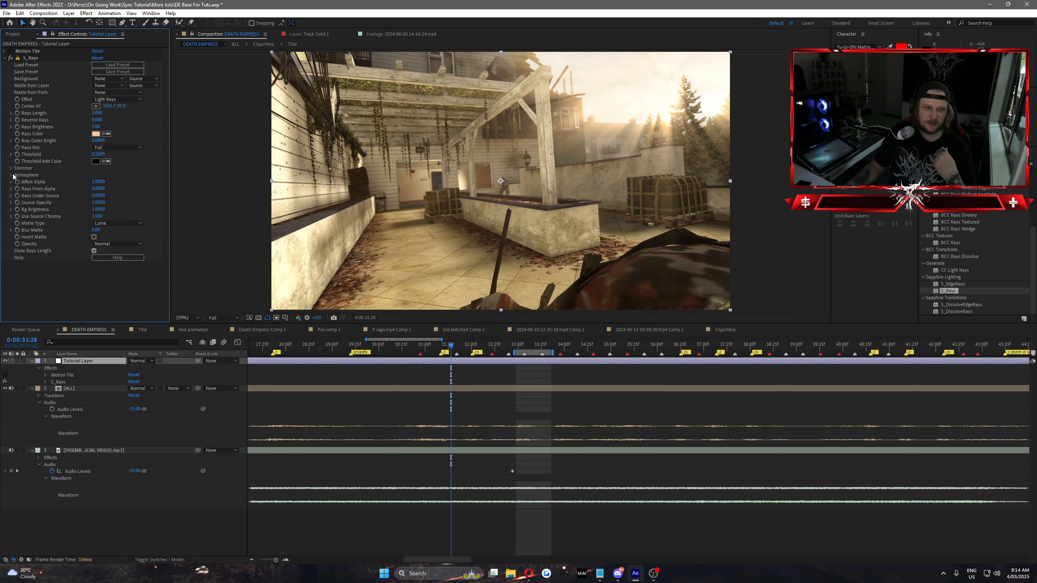
In S_Rays' Atmosphere settings, raise Atmosphere Amp to about 1.4 and set Atmosphere Freq to 0.5
left_click(11, 176)
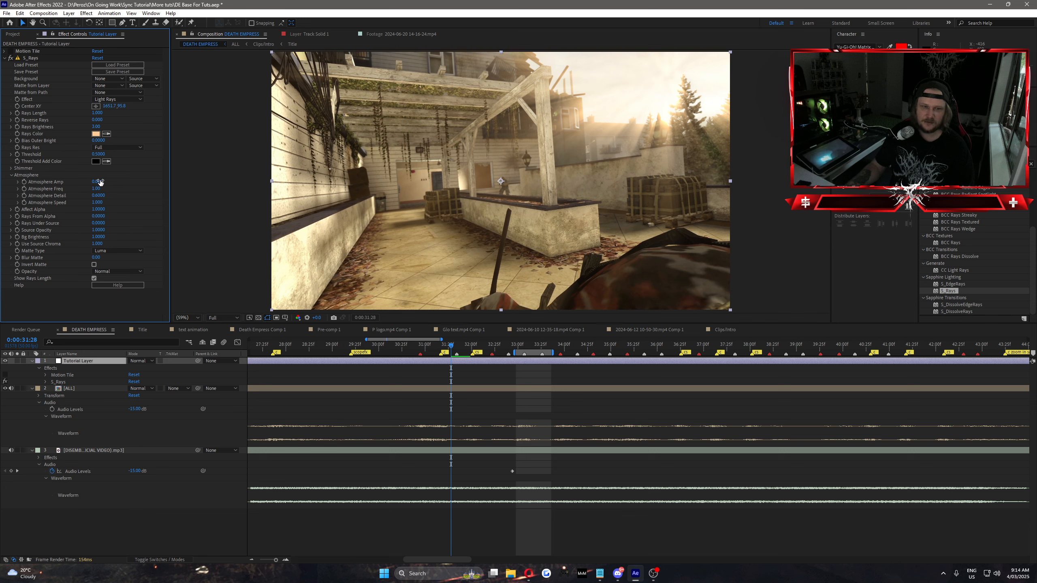
left_click_drag(114, 181, 162, 176)
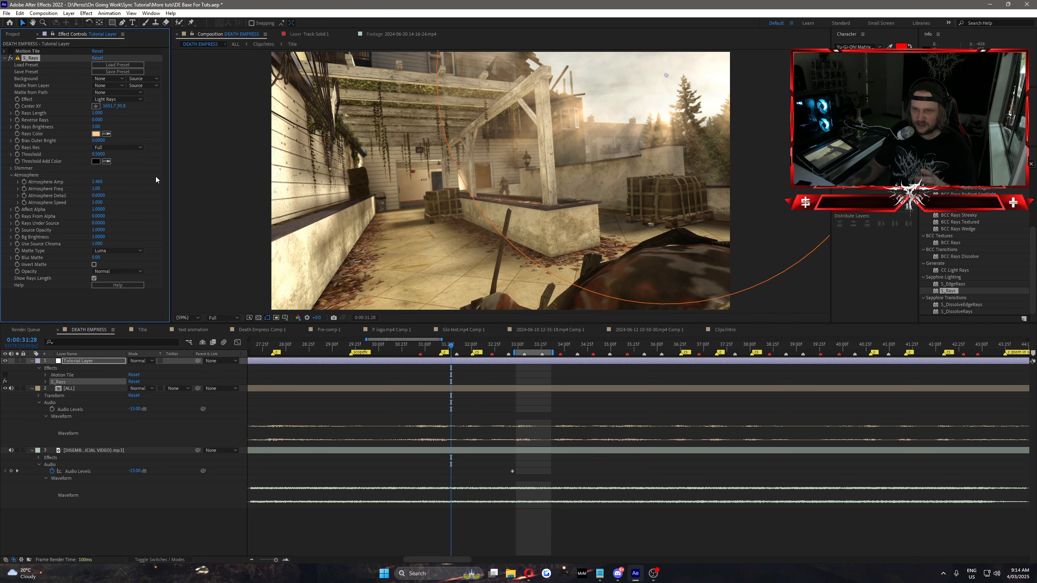
key("slash")
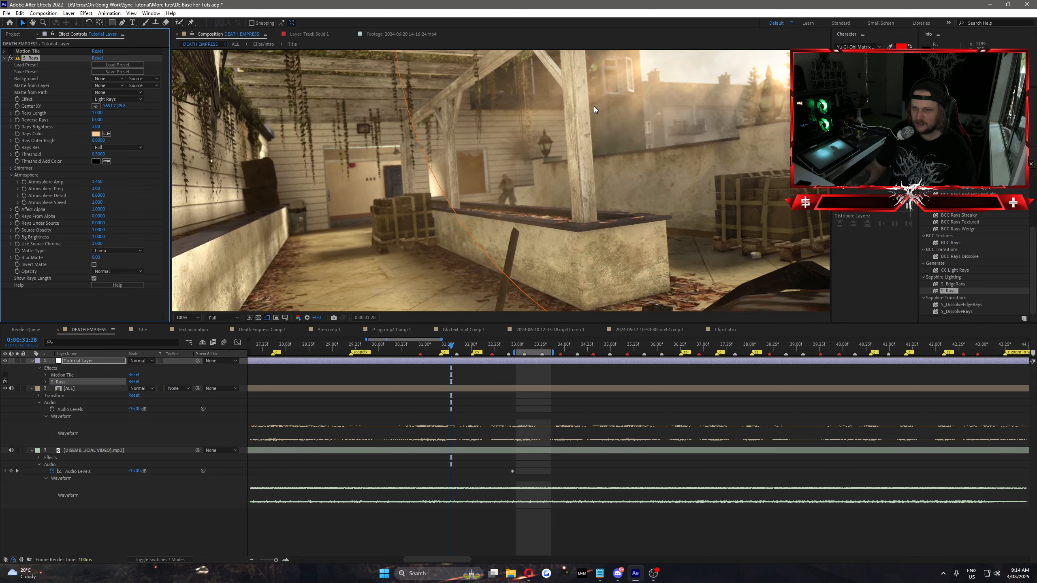
key("comma")
key("comma")
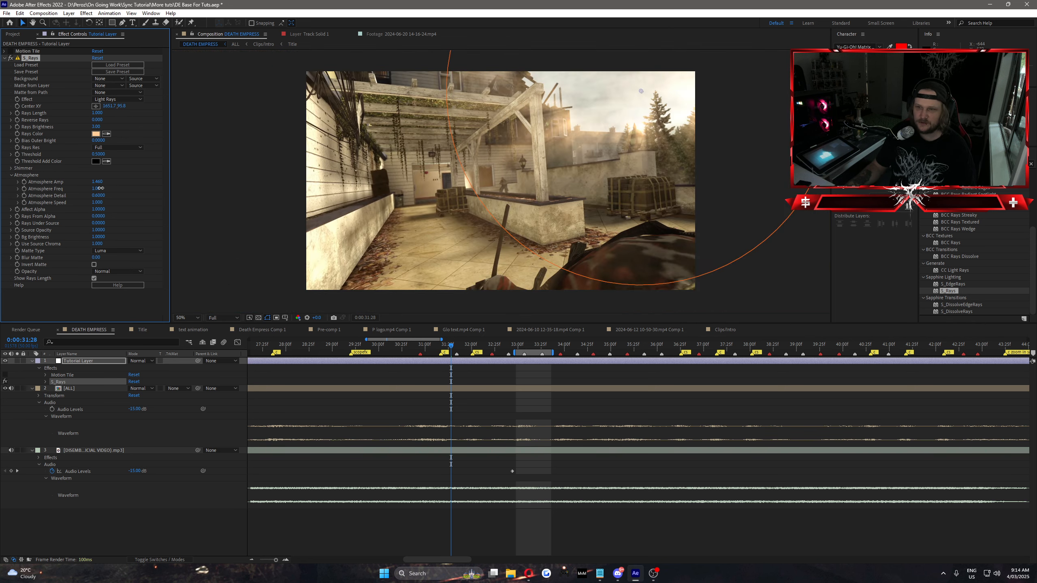
left_click_drag(100, 189, 109, 193)
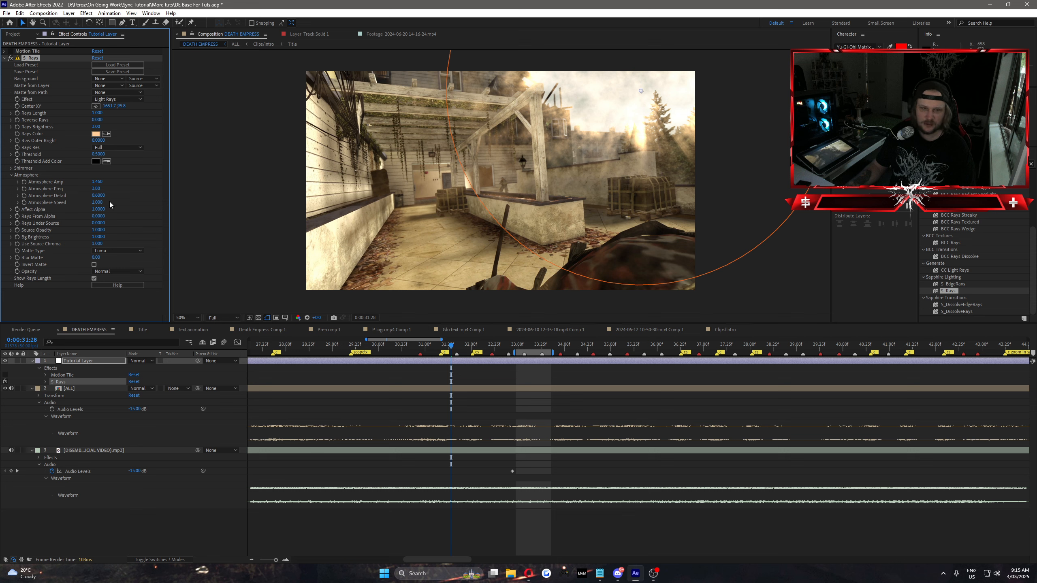
mouse_move(101, 190)
left_mouse_down()
mouse_move(152, 187)
mouse_move(94, 202)
left_mouse_up()
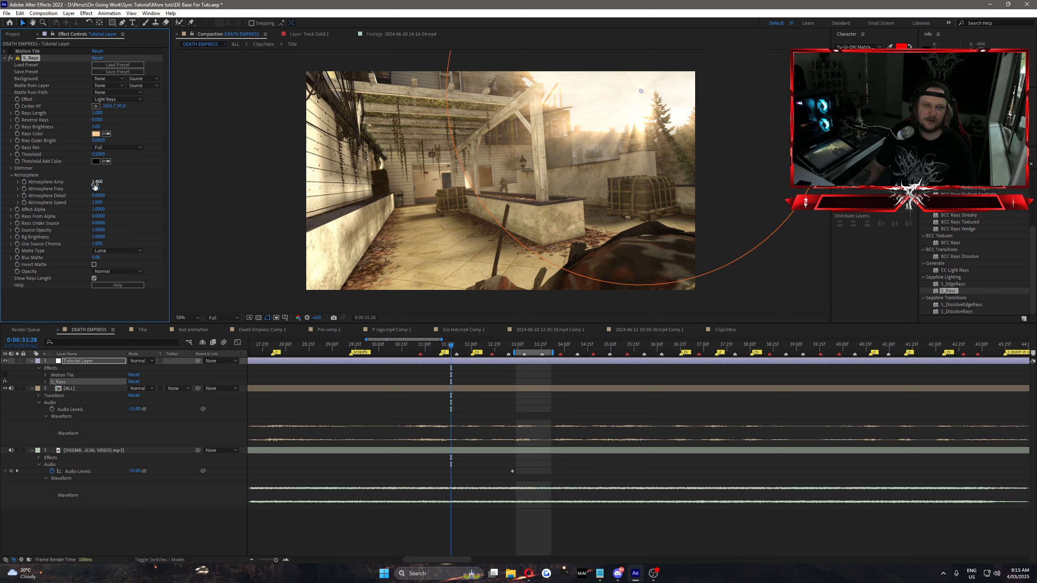
Set Atmosphere Amp to 3 and preview the rays on the footage around 0:00:31:31
left_click(96, 182)
type("2")
left_click(122, 185)
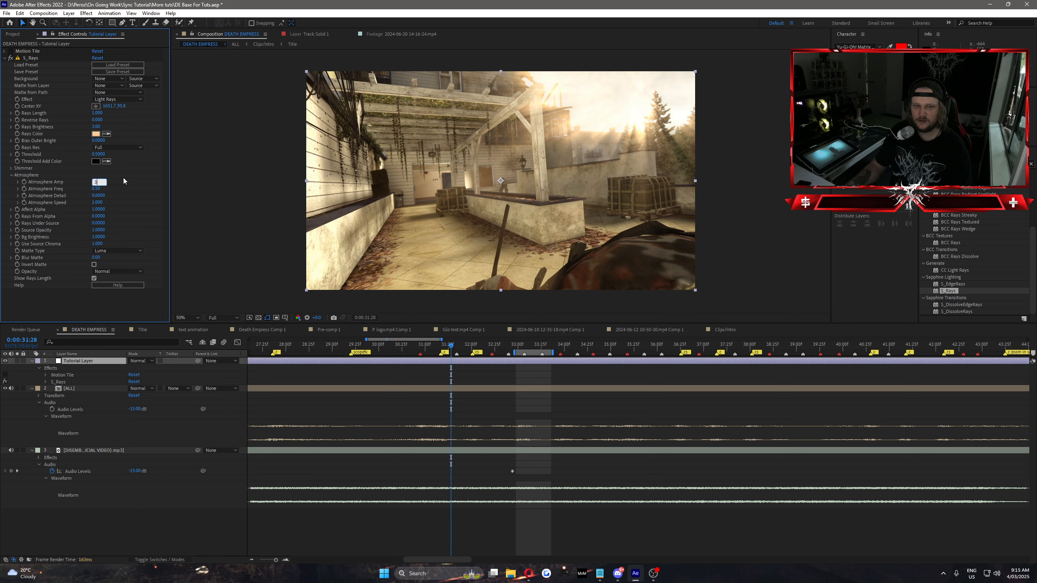
type("3")
key("Return")
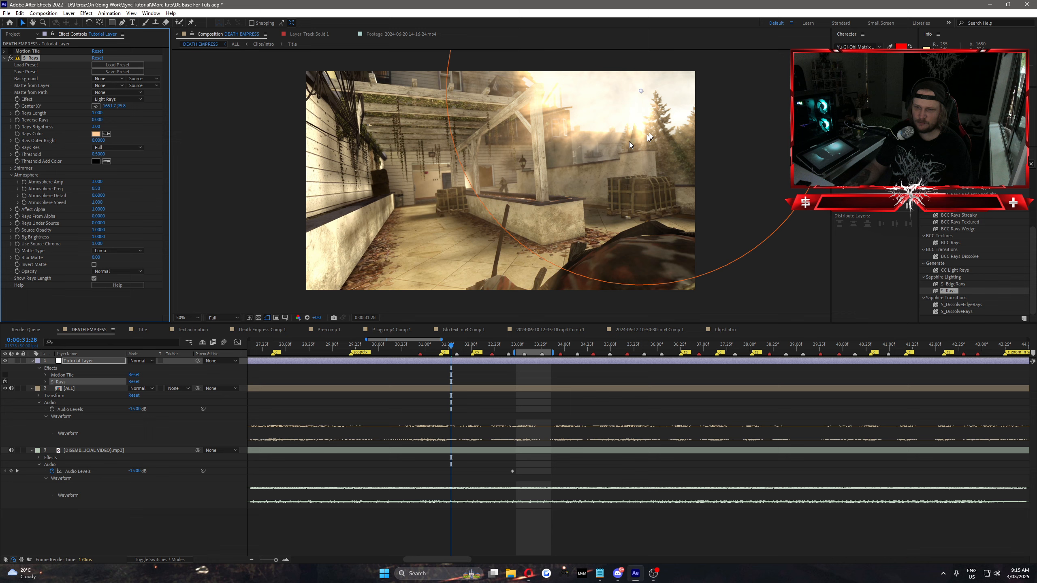
key("space")
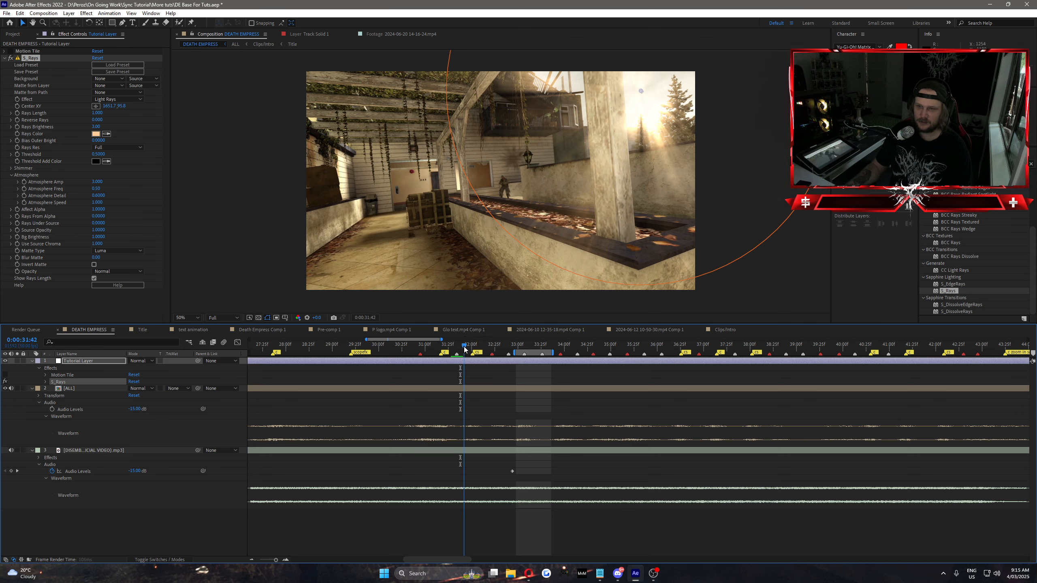
mouse_move(460, 348)
left_mouse_down()
mouse_move(468, 351)
mouse_move(454, 351)
left_mouse_up()
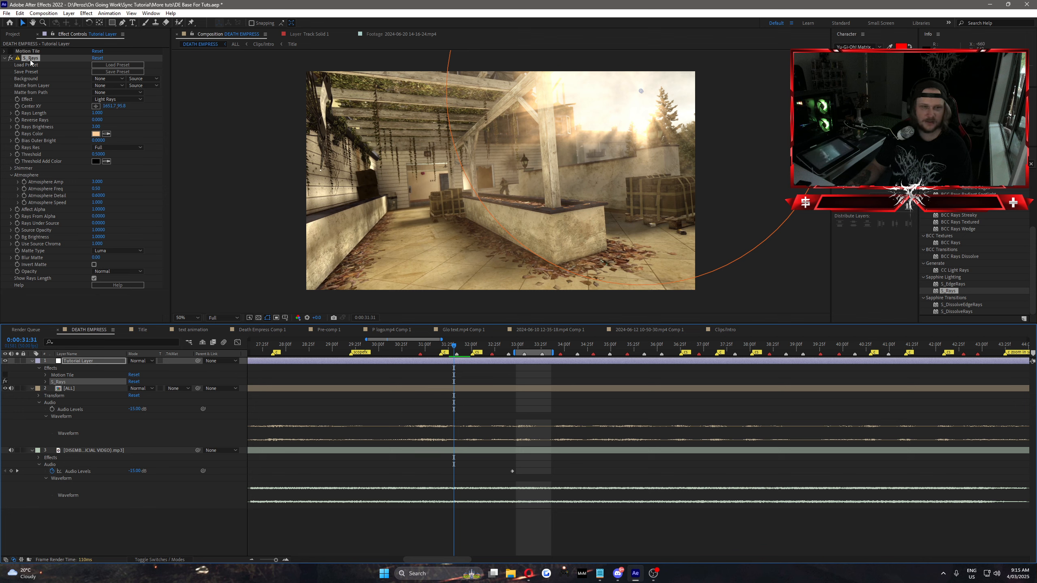
Delete S_Rays from the Tutorial Layer and apply Sapphire S_EdgeRays instead
key("Delete")
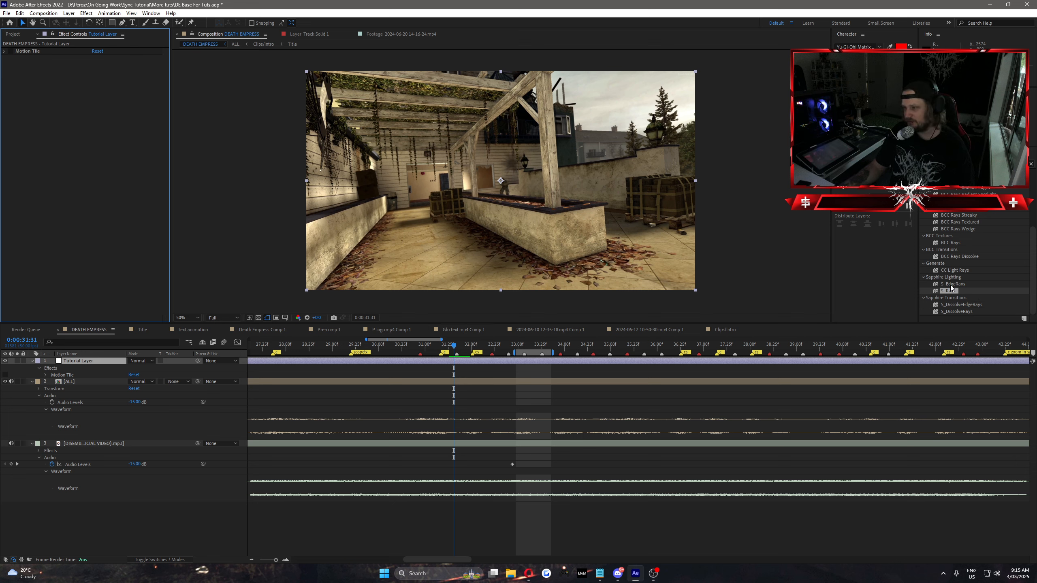
left_click_drag(950, 285, 210, 354)
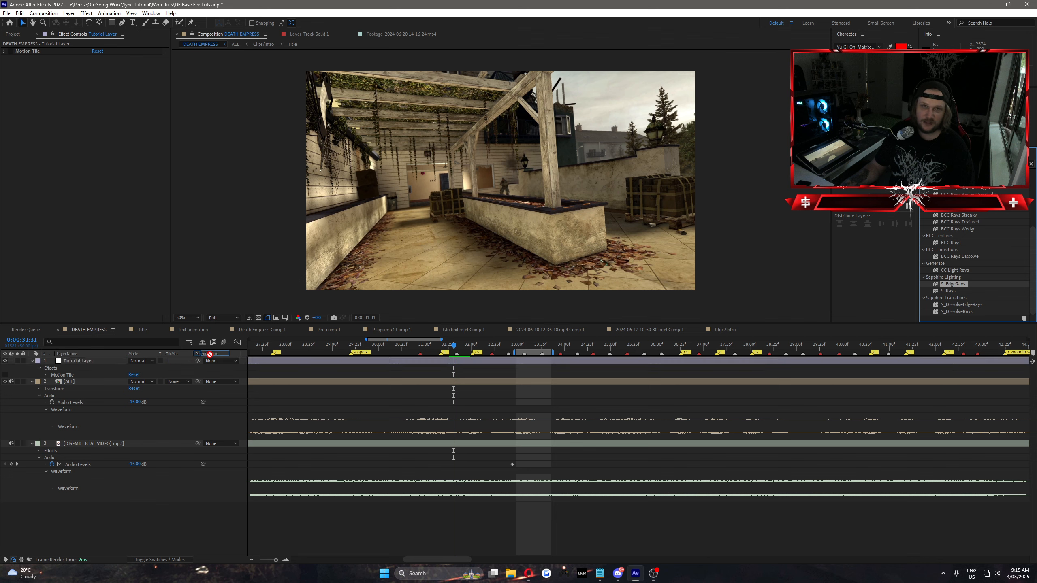
left_click_drag(127, 356, 77, 361)
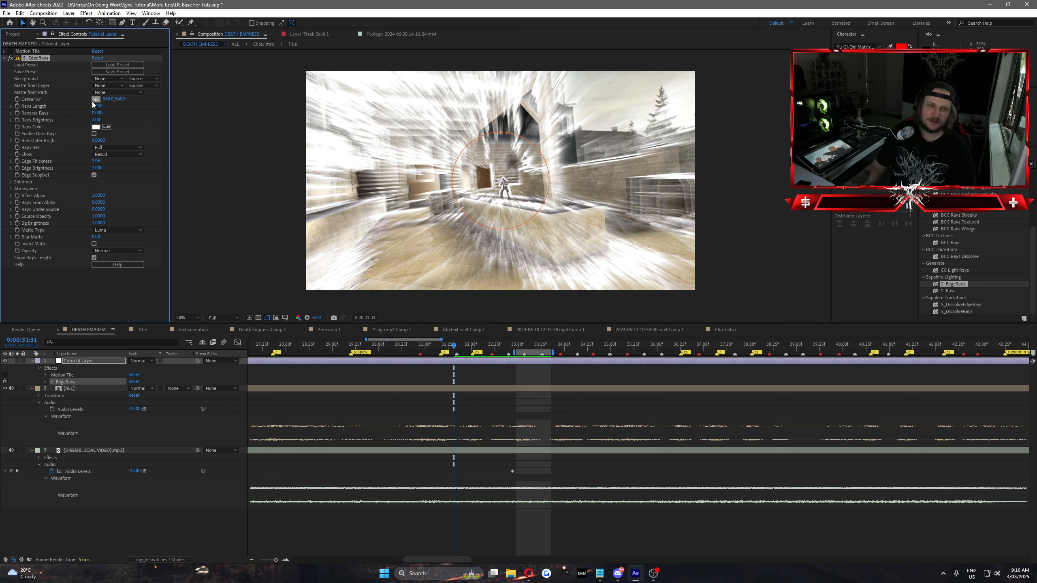
Try the S_EdgeRays centre at several spots in the footage, ending on the wooden walkway floor at about 524, 794
left_click(634, 242)
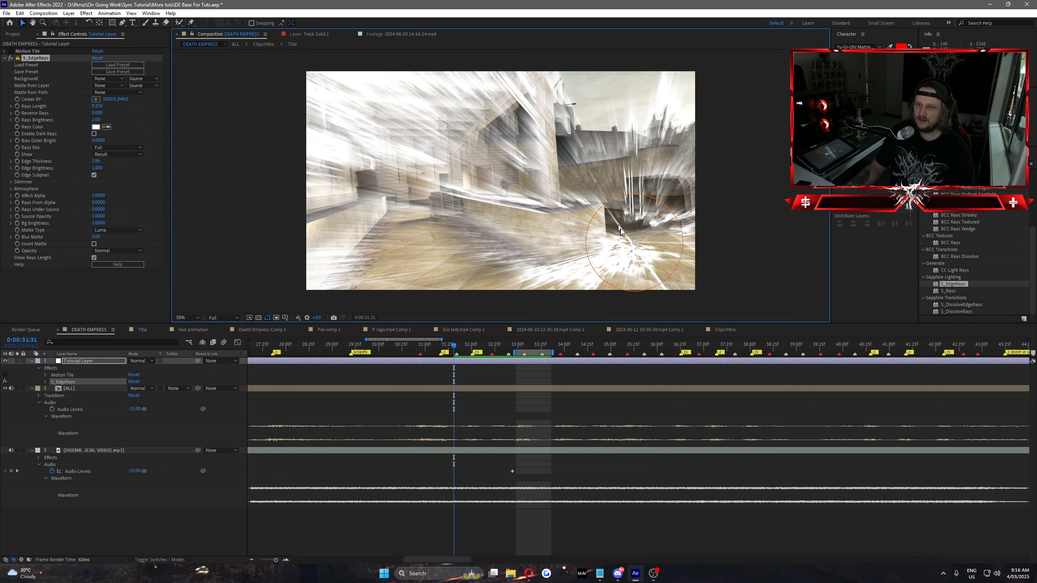
left_click_drag(629, 220, 617, 93)
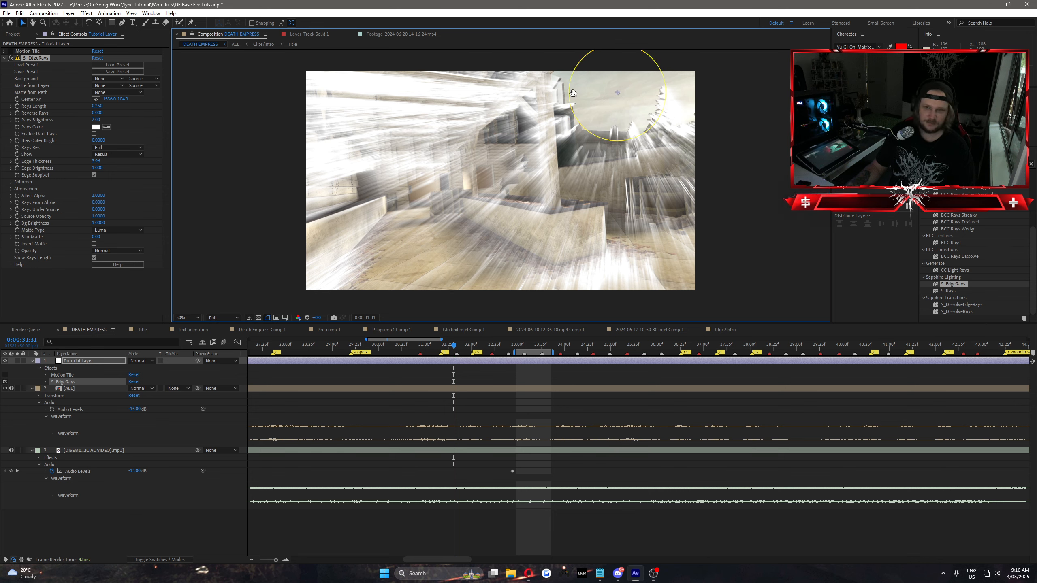
left_click_drag(617, 92, 411, 230)
Try an S_EdgeRays Rays Length of 0.10, raise it to about 0.76, and move the centre onto the far white wall
left_click(101, 106)
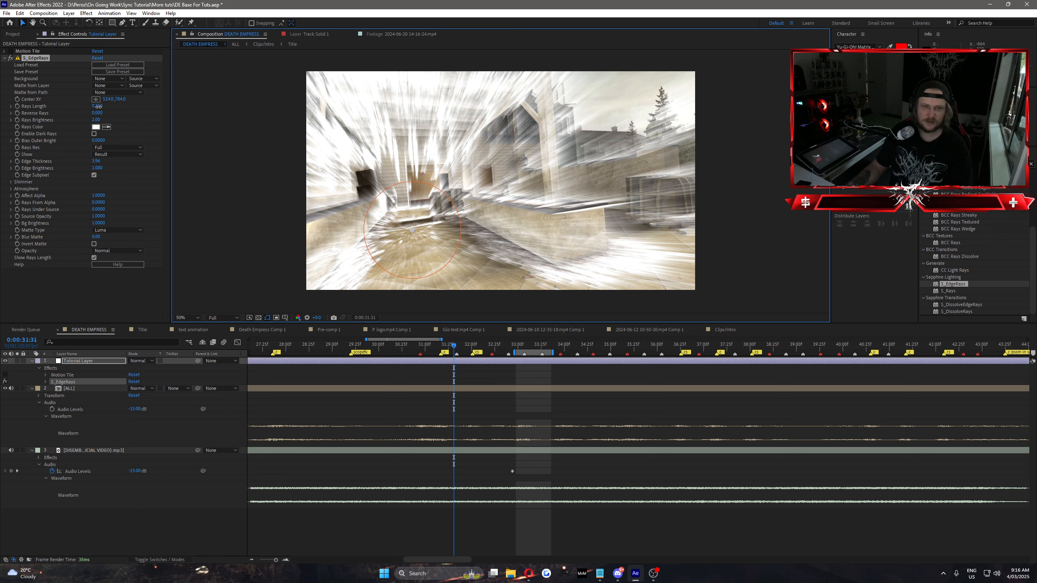
type("0.10")
key("Return")
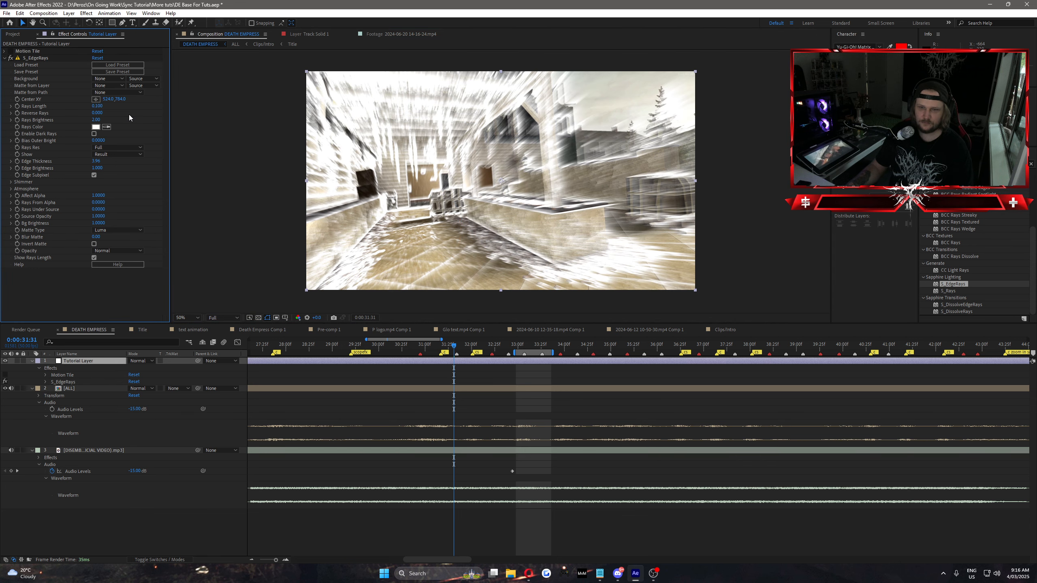
left_click_drag(119, 107, 125, 107)
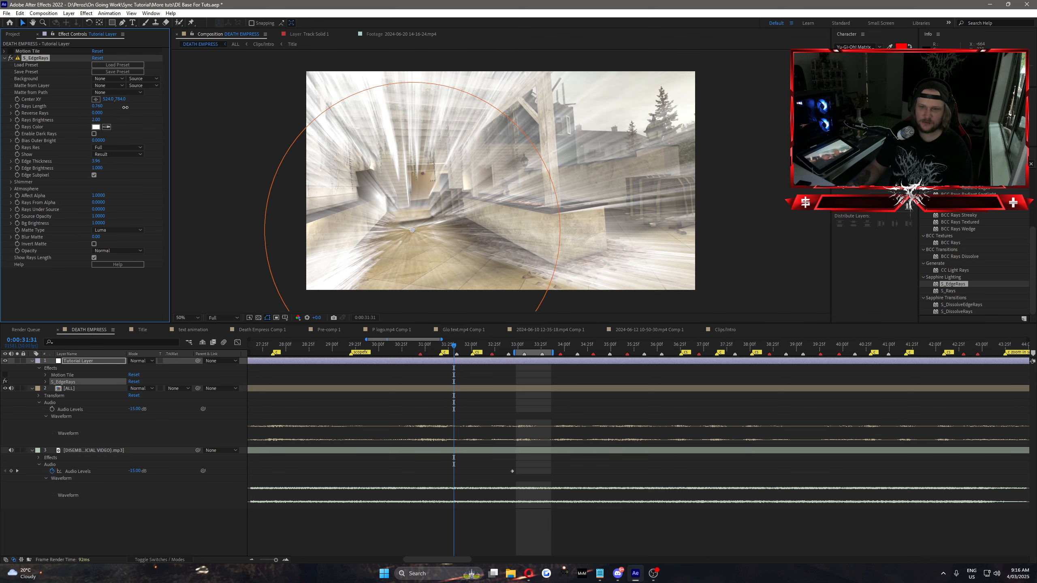
left_click_drag(411, 230, 405, 152)
In the S_EdgeRays Atmosphere settings, try an Atmosphere Amp of 1 and raise it to 2
left_click(11, 182)
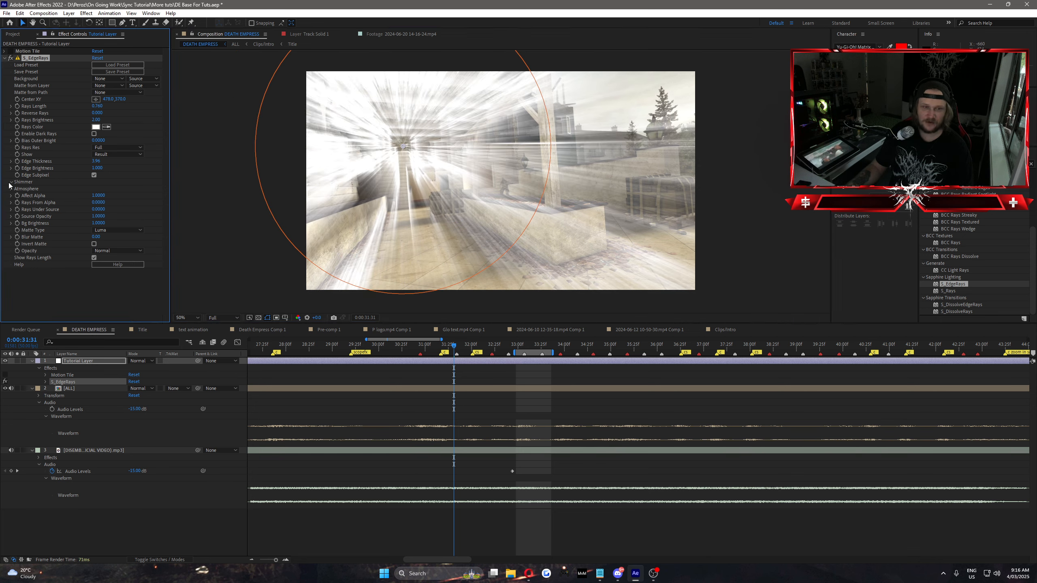
left_click(11, 237)
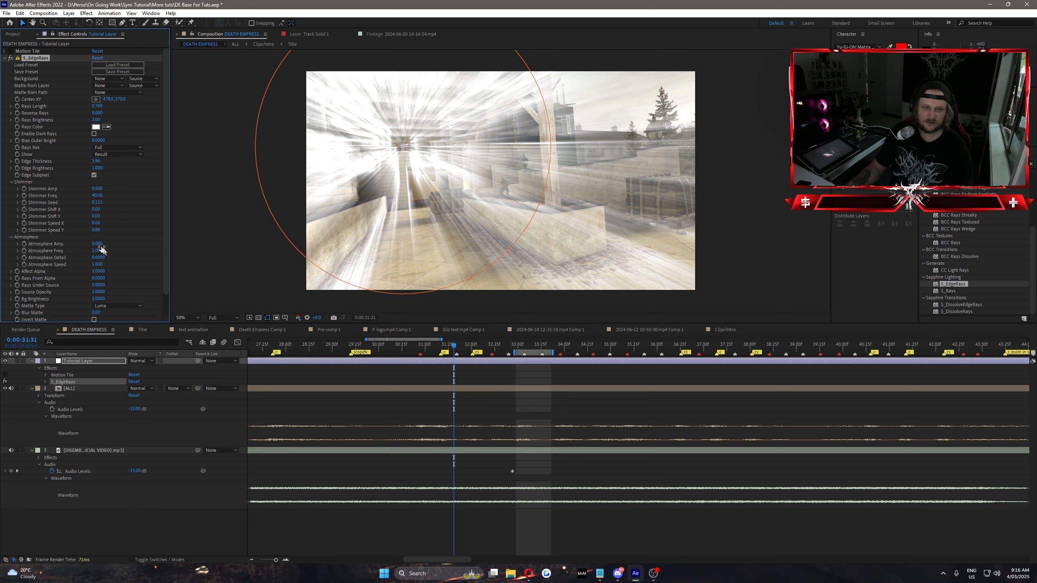
type("1")
key("Return")
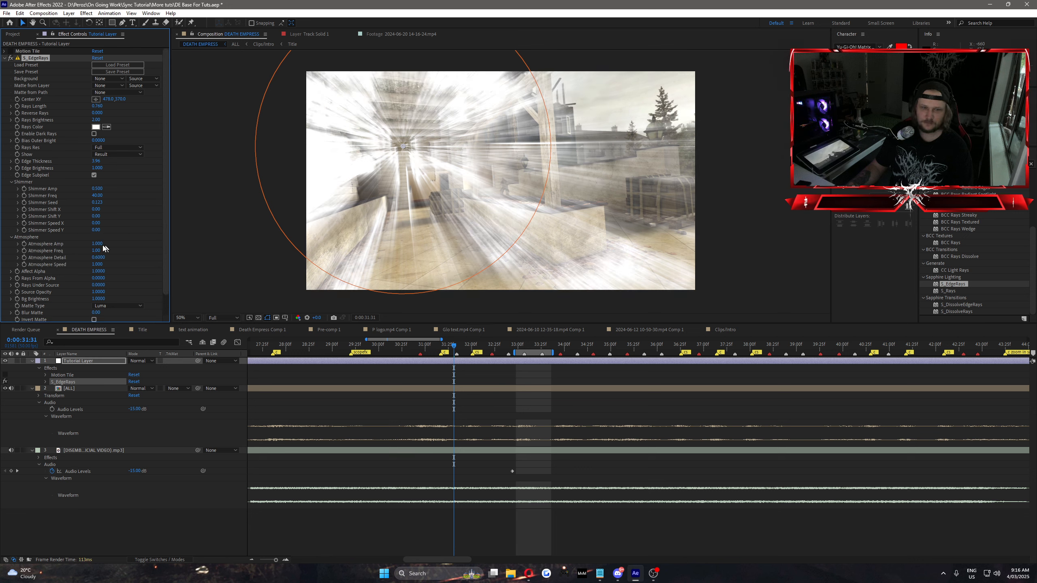
left_click(98, 244)
type("2")
key("Return")
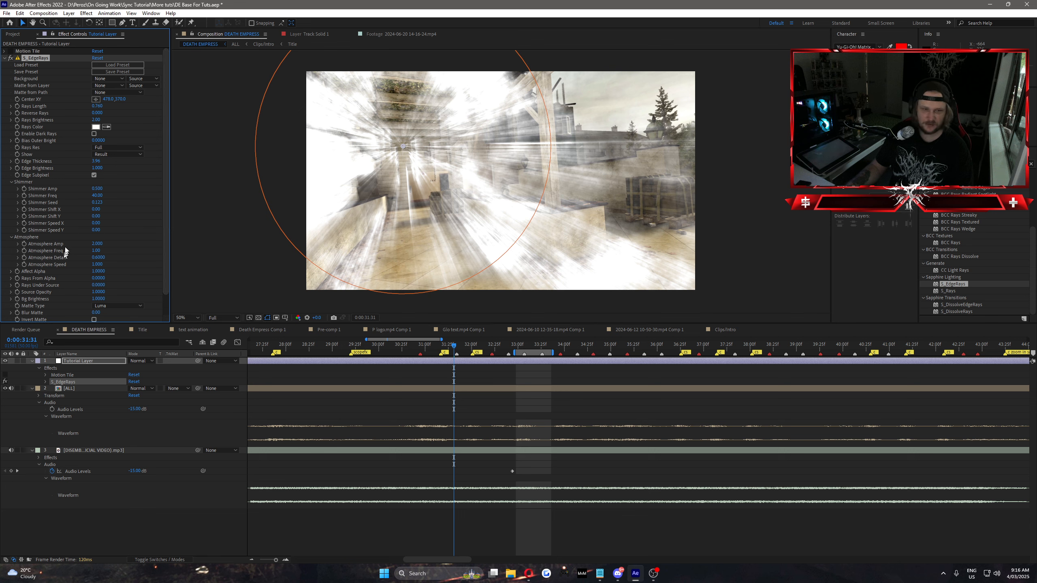
Change the S_EdgeRays Rays Color to pure red and try the centre at several spots, ending on the stone planter wall
left_click(96, 126)
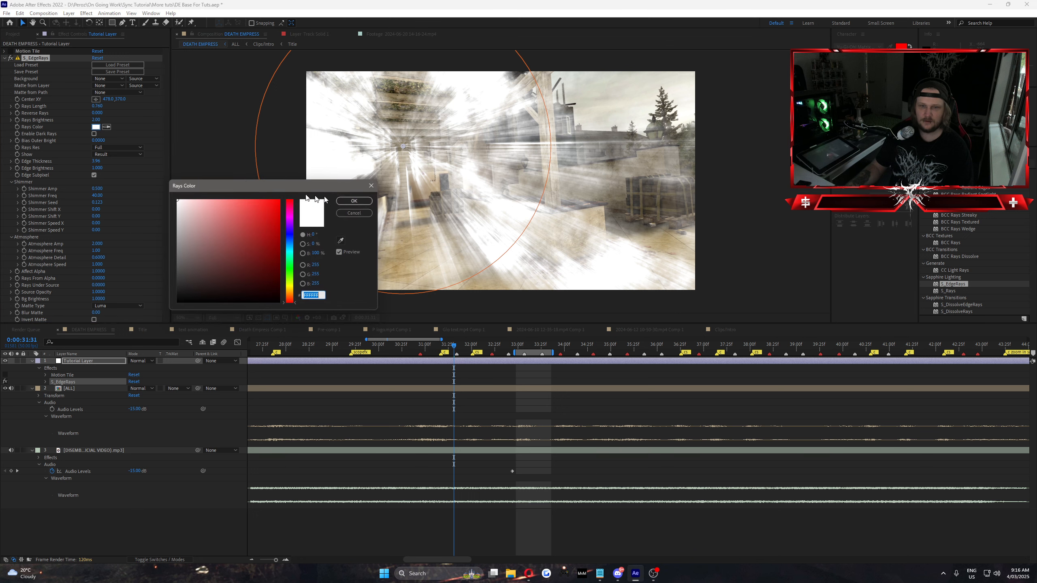
left_click(279, 201)
left_click(352, 201)
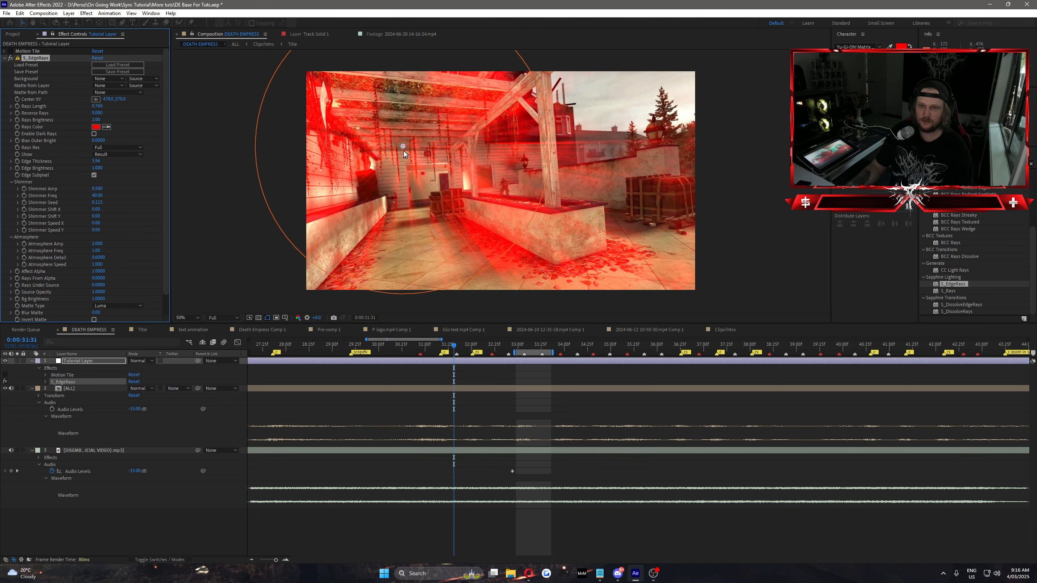
left_click_drag(403, 145, 578, 179)
left_click_drag(533, 149, 514, 164)
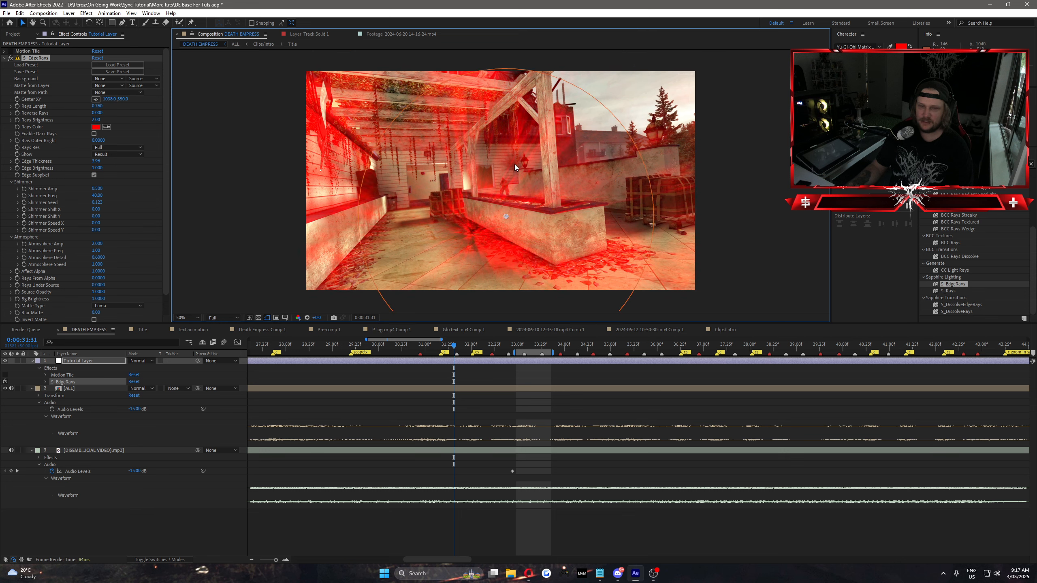
Delete S_EdgeRays from the Tutorial Layer and apply BCC Rays Wedge instead
left_click(47, 60)
key("Delete")
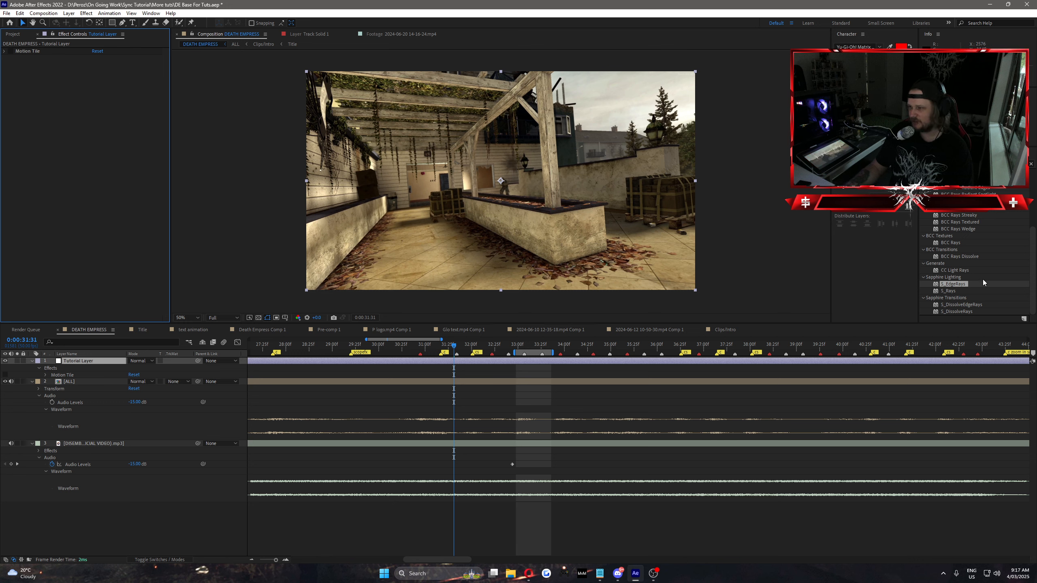
scroll(981, 278, "up", 3)
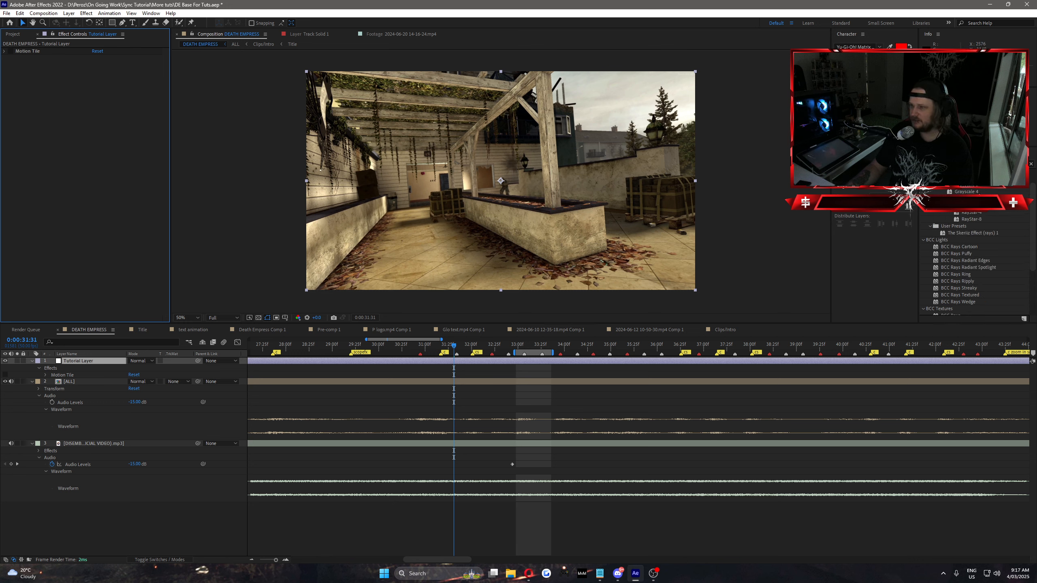
scroll(1000, 212, "down", 3)
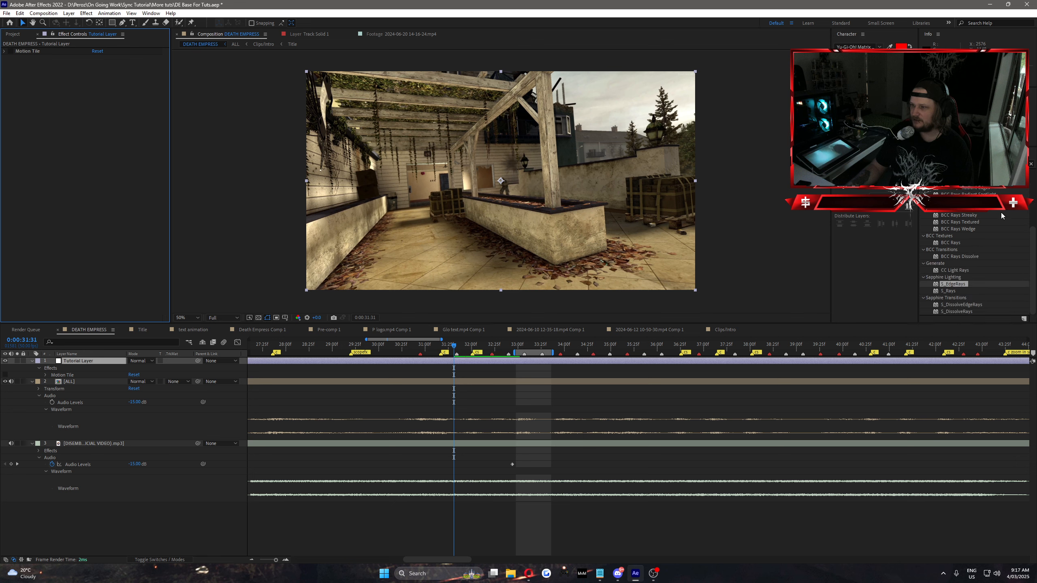
left_click(953, 231)
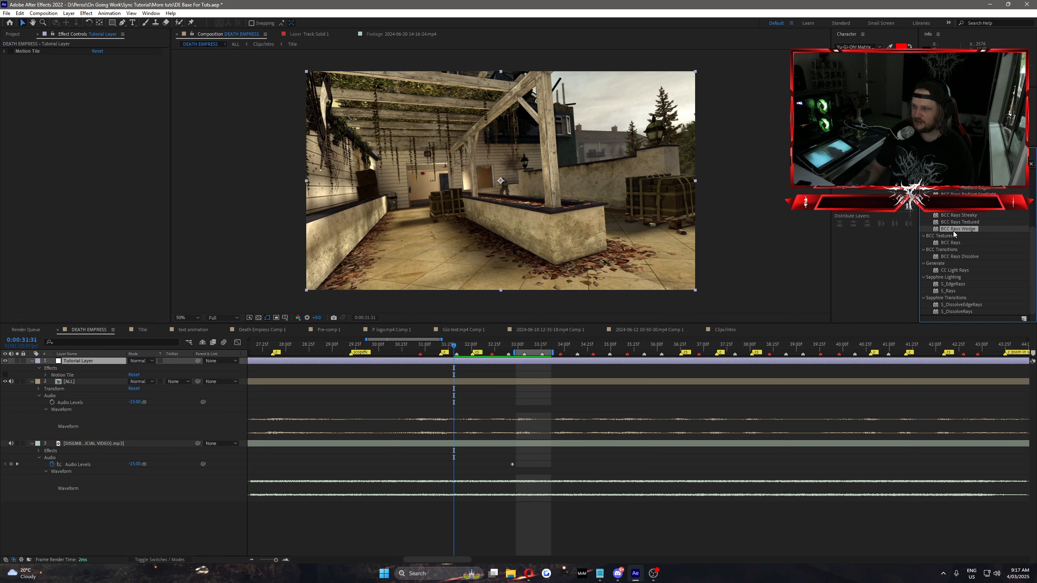
left_click_drag(953, 231, 76, 361)
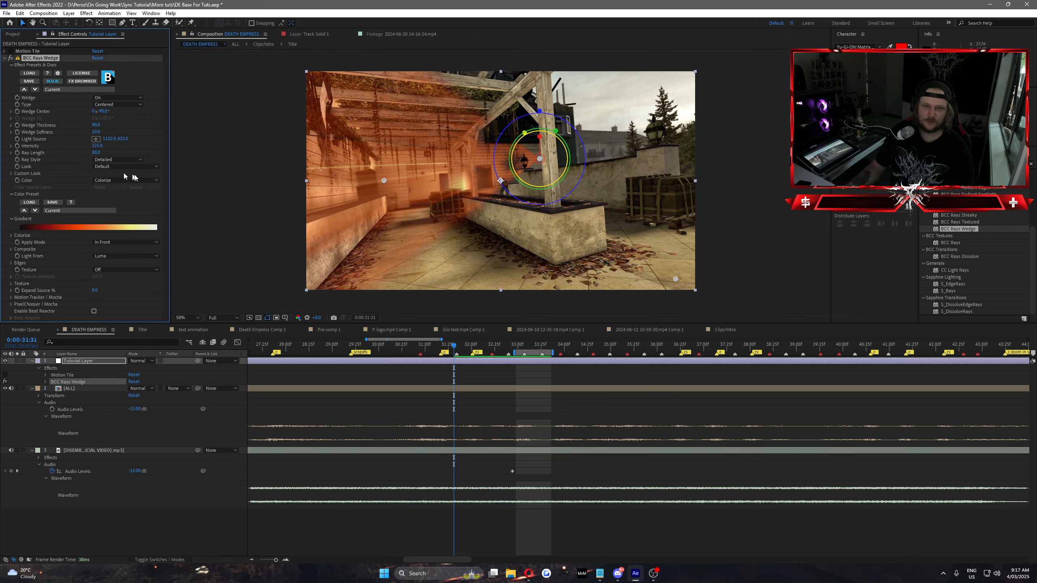
Move the BCC Rays Wedge light source into the sky at about 1602, 194 and set its Type to From To
left_click_drag(537, 162, 608, 118)
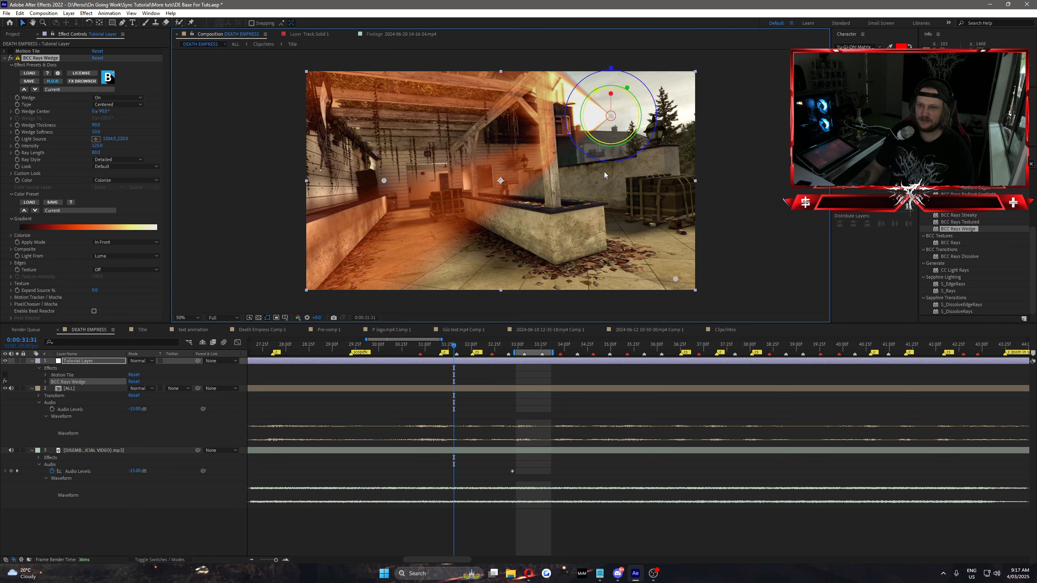
left_click_drag(611, 116, 630, 112)
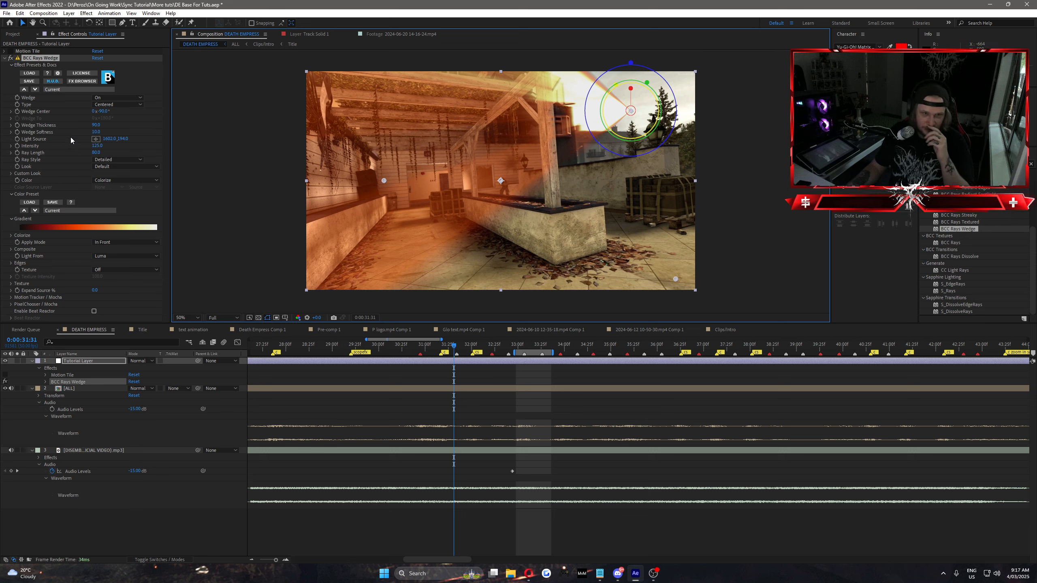
left_click(109, 104)
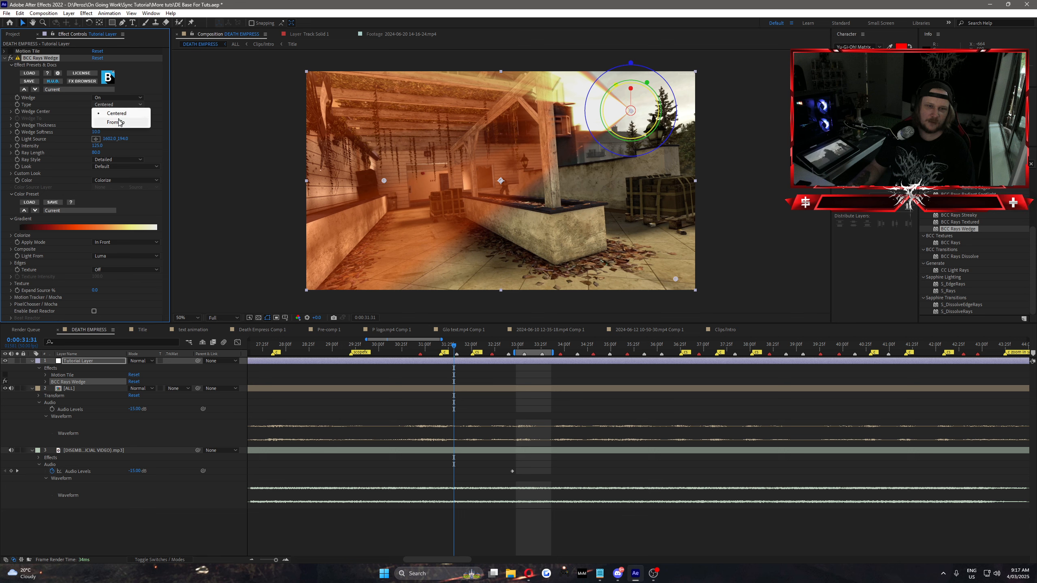
left_click(112, 123)
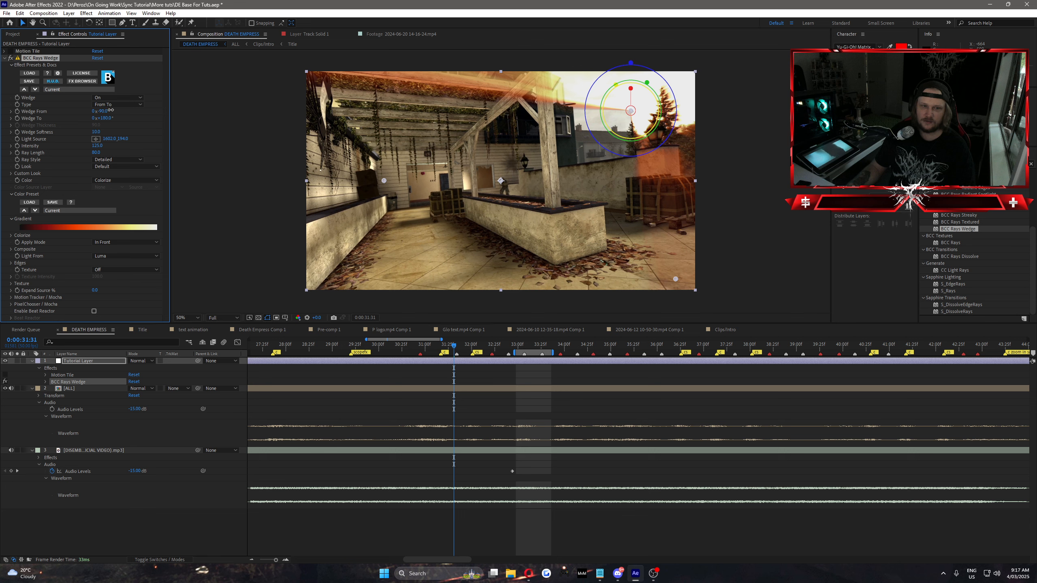
Adjust the Wedge From and Wedge To angles, with Wedge To about 299°, and move the light source to the frame's upper edge above the sky
left_click_drag(110, 110, 128, 117)
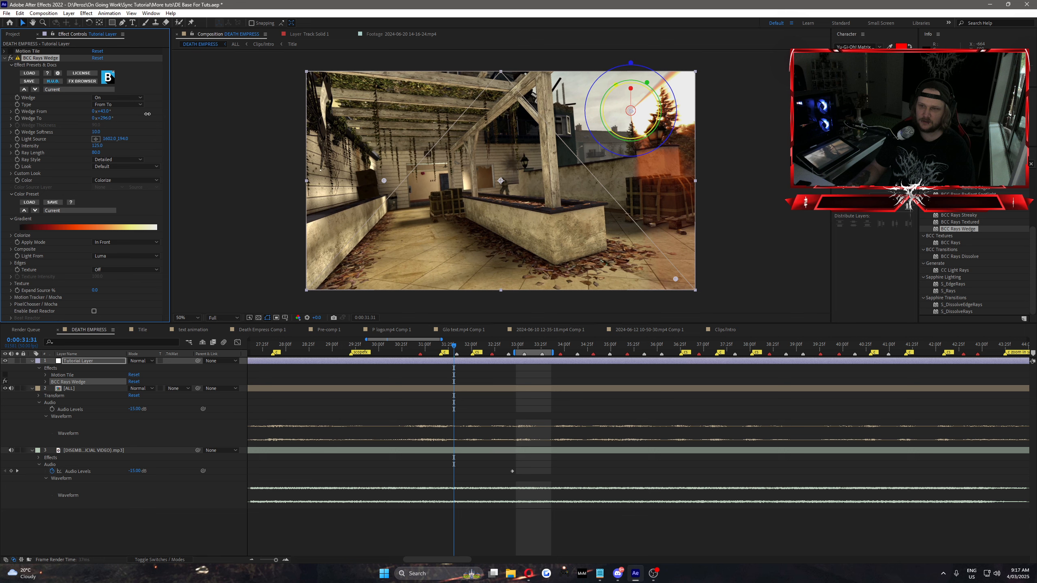
left_click_drag(147, 114, 105, 118)
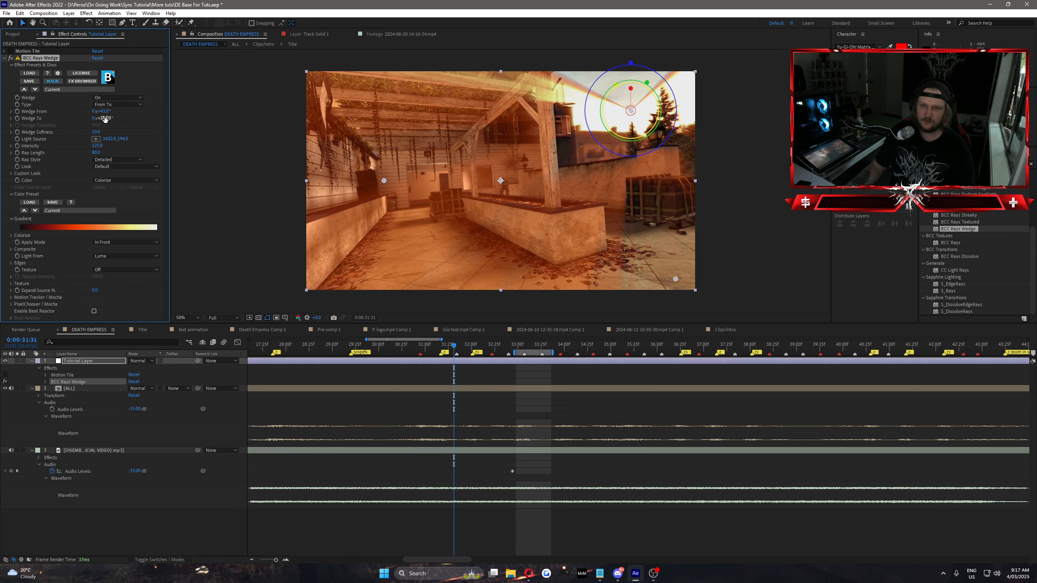
left_click_drag(631, 111, 619, 70)
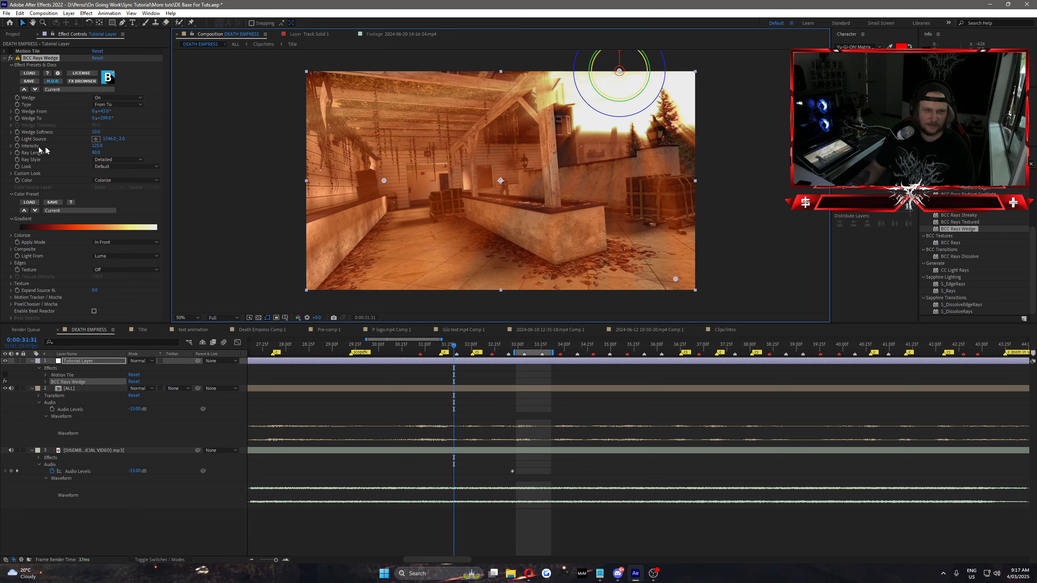
Set the BCC Rays Wedge Intensity to 100 and lower Wedge Softness to 5
left_click(98, 146)
type("100")
left_click(140, 143)
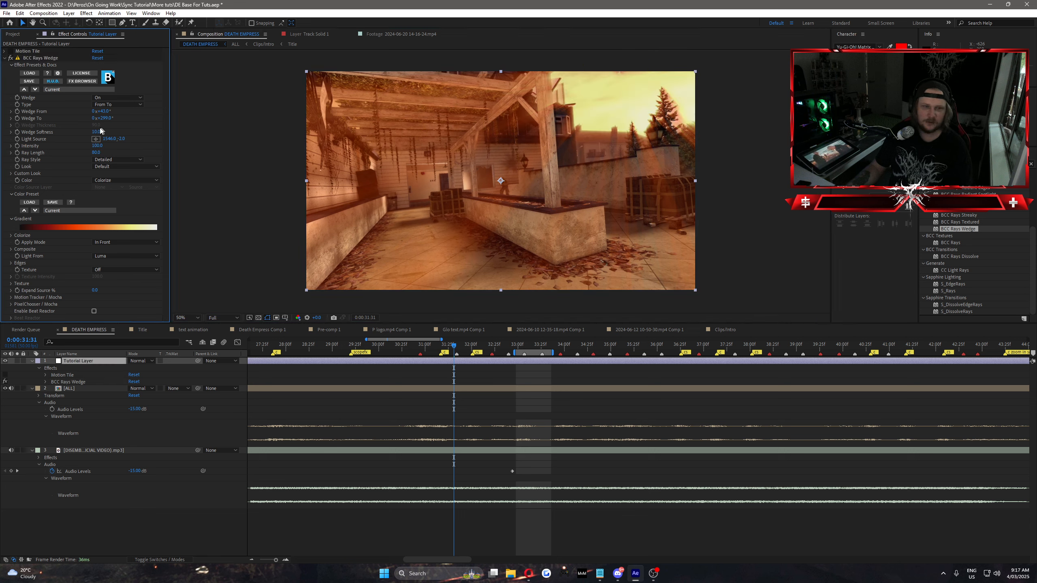
left_click_drag(99, 132, 96, 132)
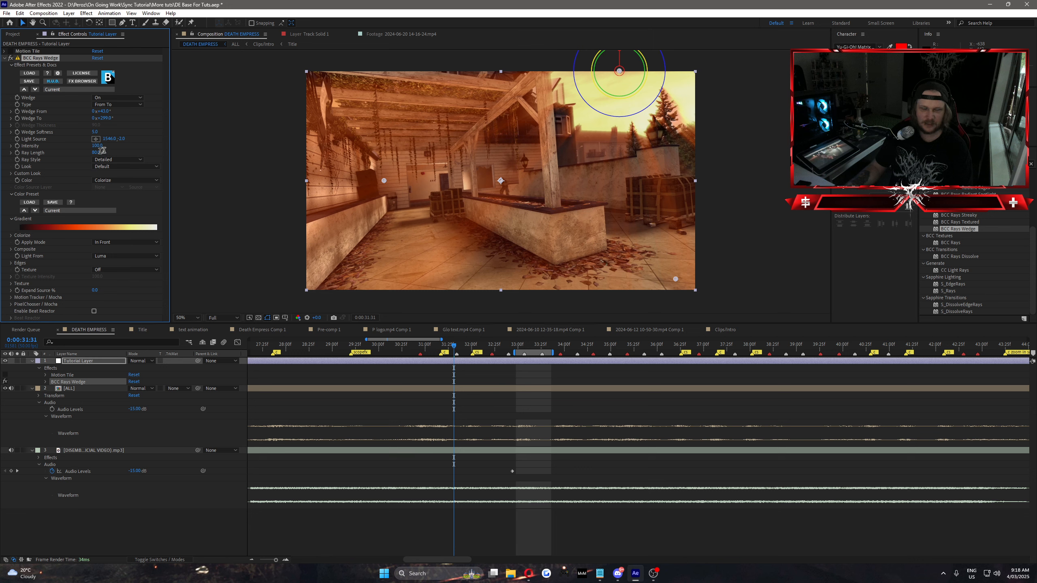
Try a BCC Rays Wedge Ray Length of 50 and return it to 80
type("50")
left_click(140, 142)
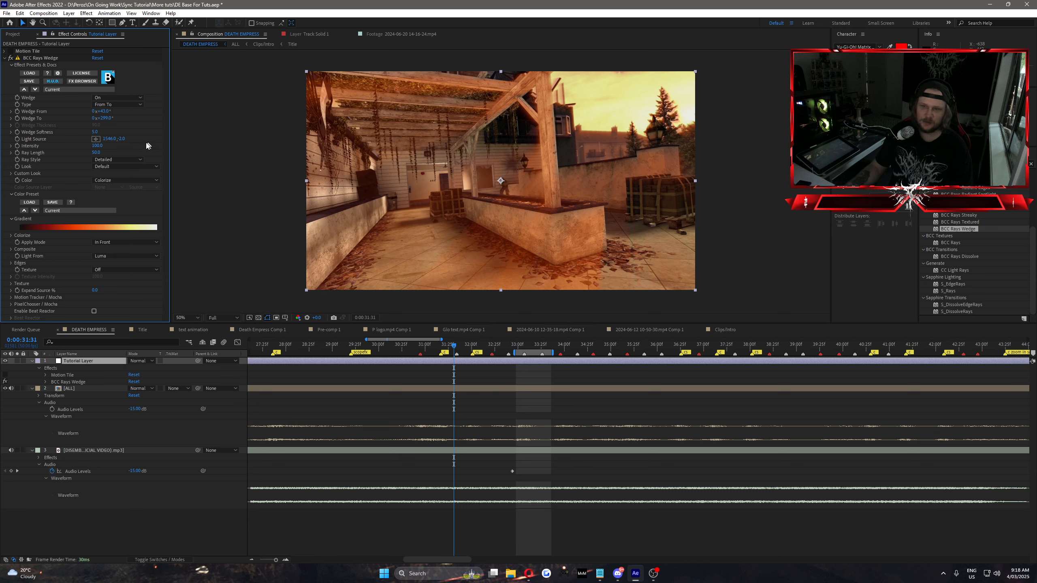
left_click_drag(102, 154, 105, 151)
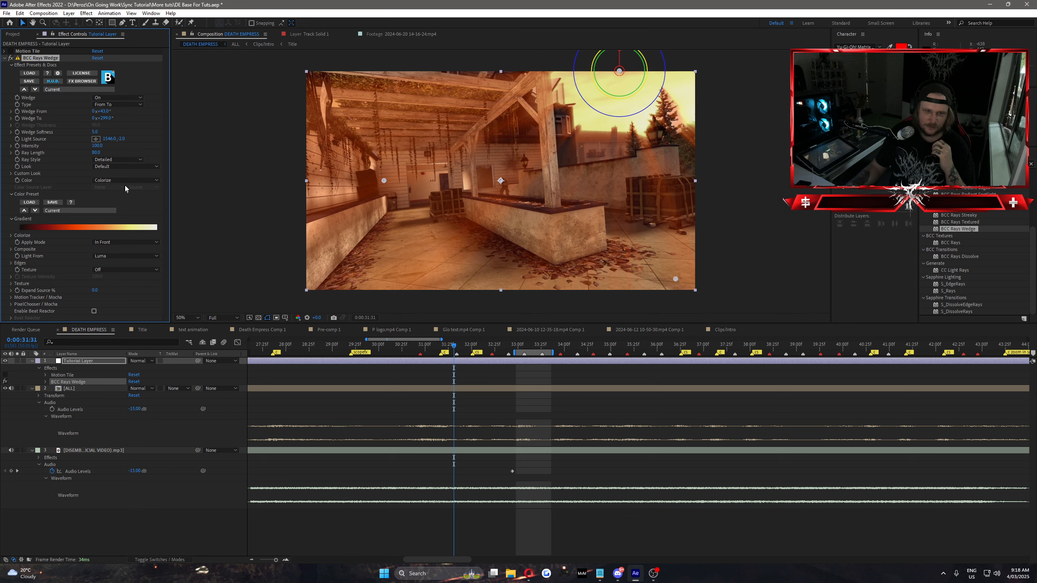
Look through the BCC Rays Wedge Color and Look options and set Ray Style to Fat
left_click(113, 182)
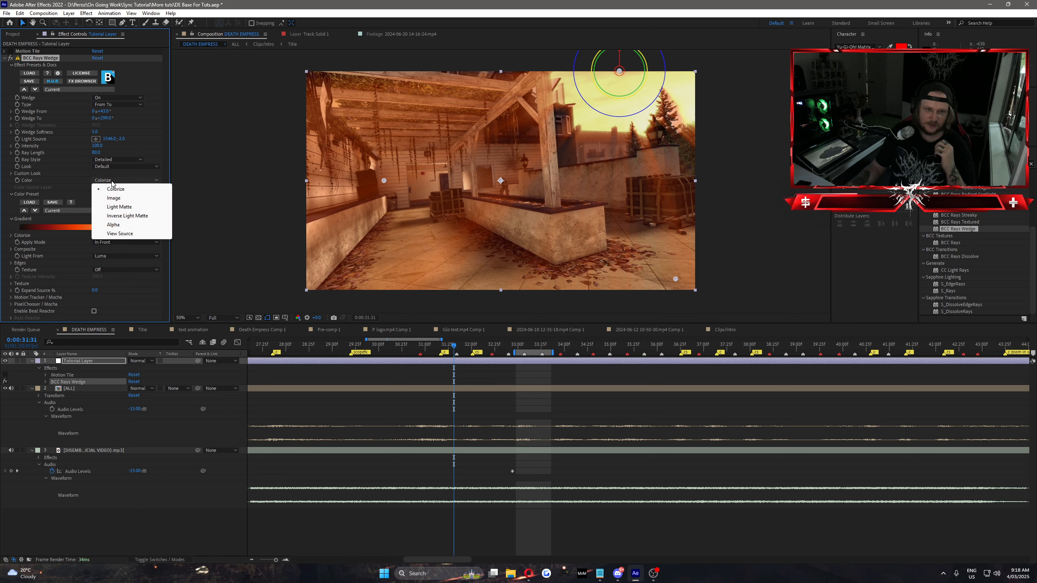
left_click(73, 173)
left_click(102, 166)
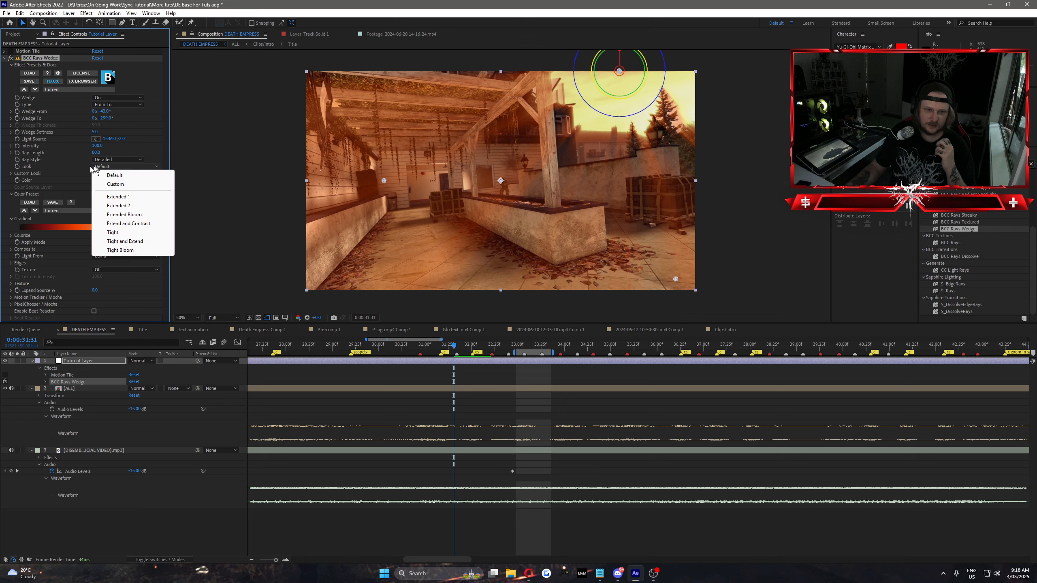
left_click(90, 166)
left_click(104, 159)
left_click(117, 177)
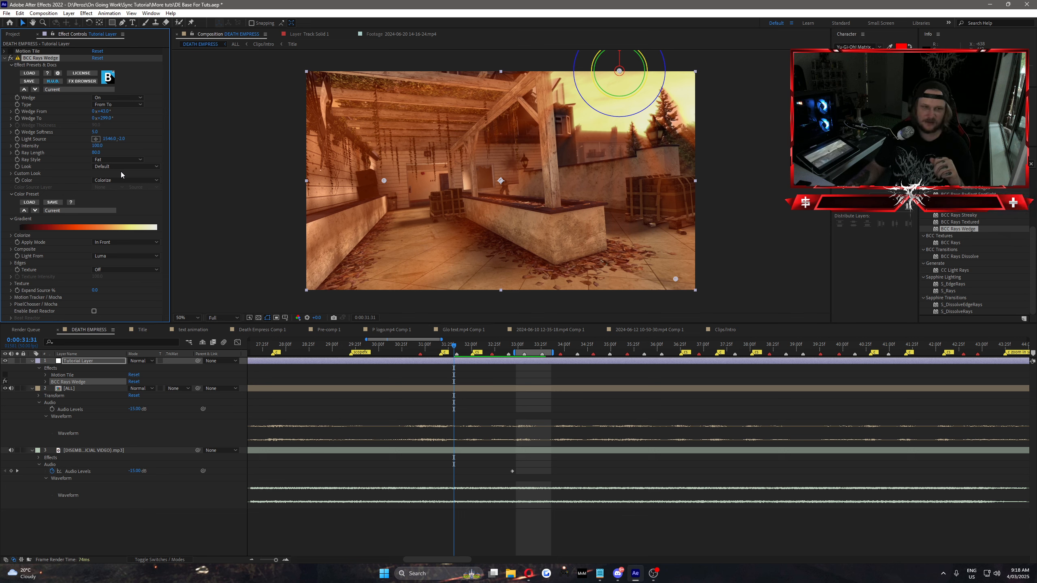
Try the BCC Rays Wedge looks Extended 1, Tight, and Tight and Extend, ending on Tight Bloom
left_click(107, 167)
left_click(112, 196)
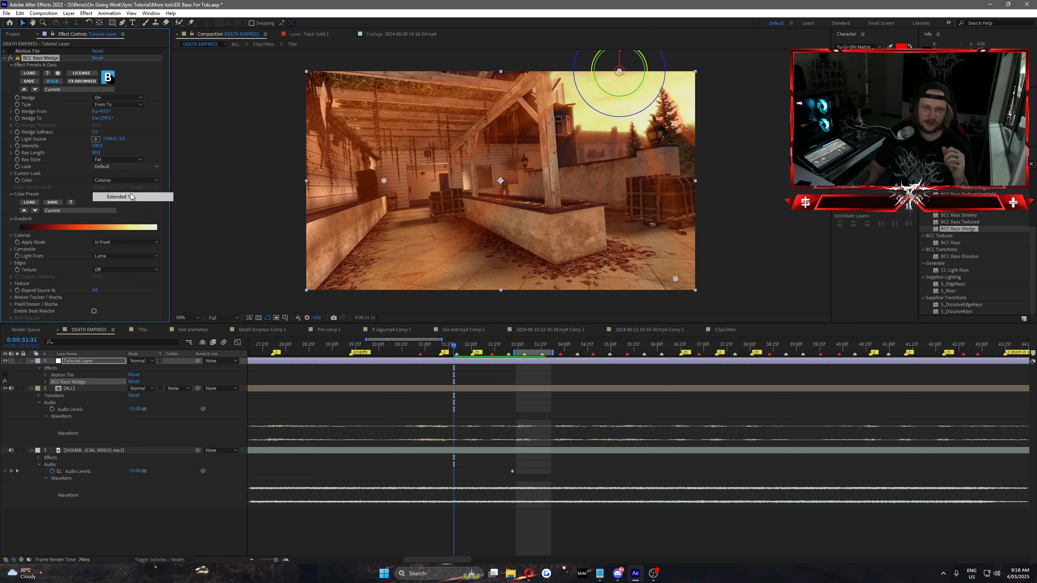
left_click(111, 166)
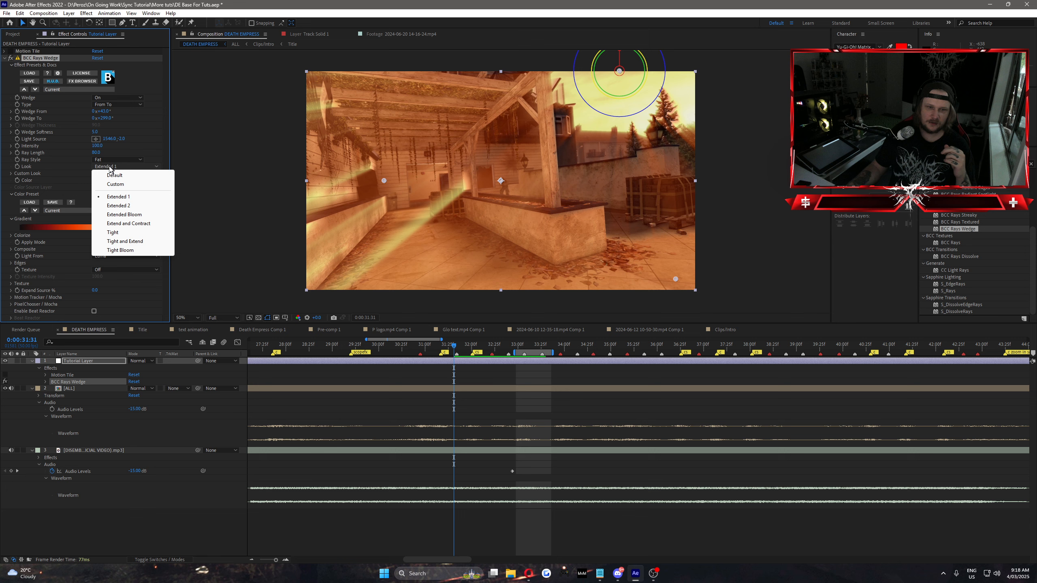
left_click(127, 232)
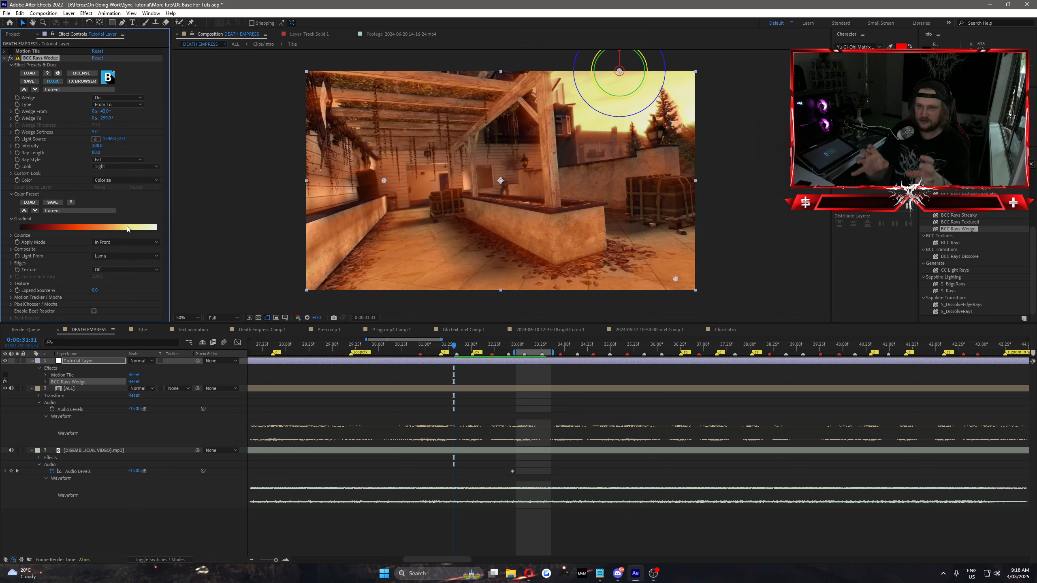
left_click(104, 167)
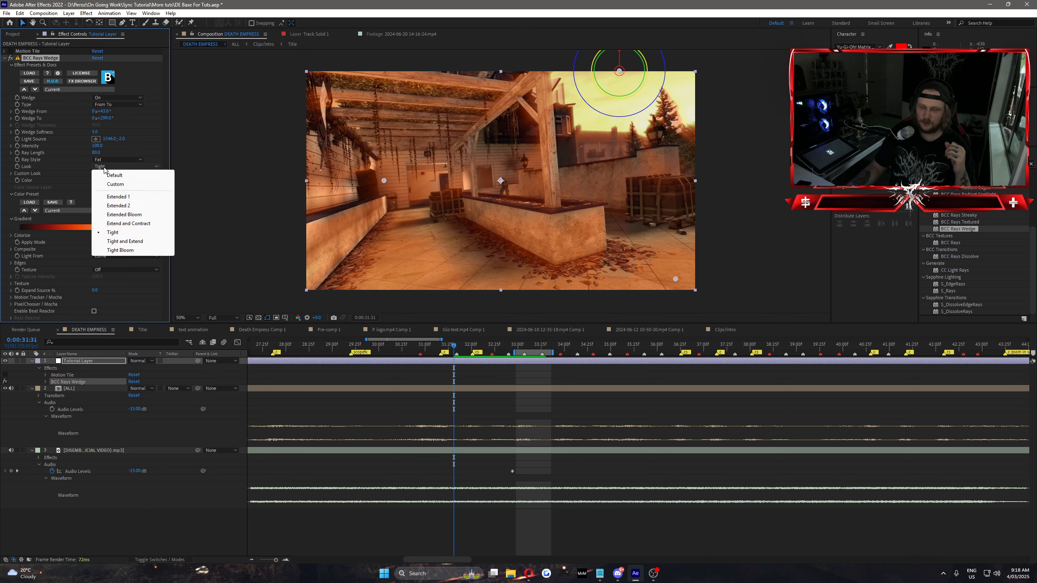
left_click(140, 242)
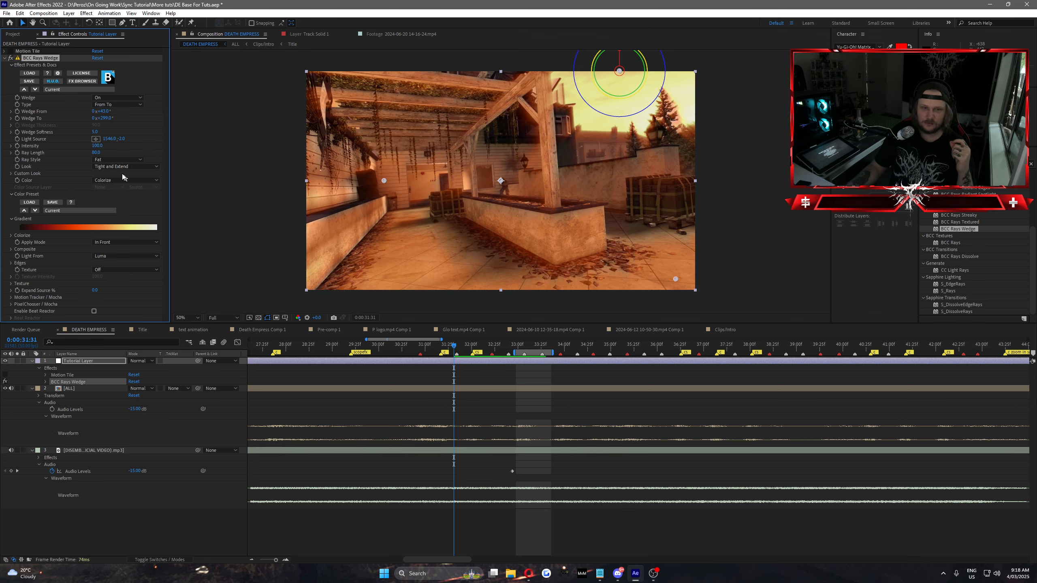
left_click(122, 166)
left_click(135, 250)
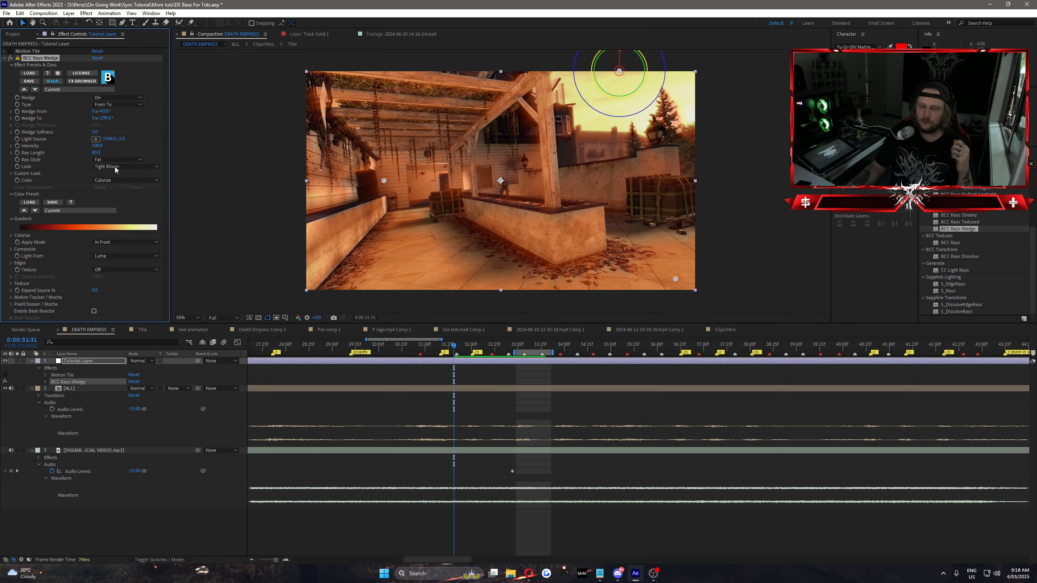
Try the Extended Bloom look on BCC Rays Wedge and return Look to Default
left_click(115, 167)
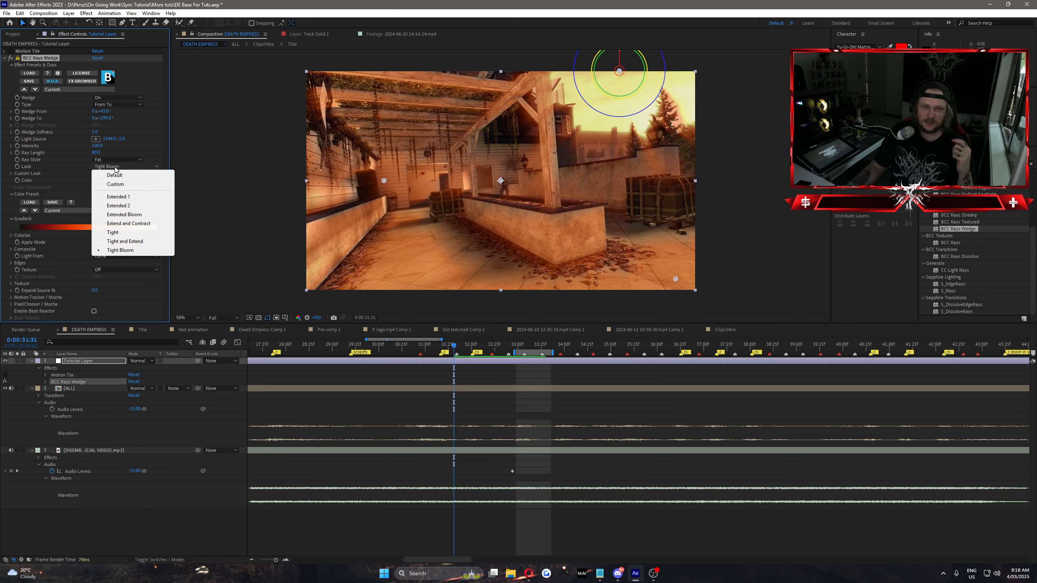
left_click(124, 214)
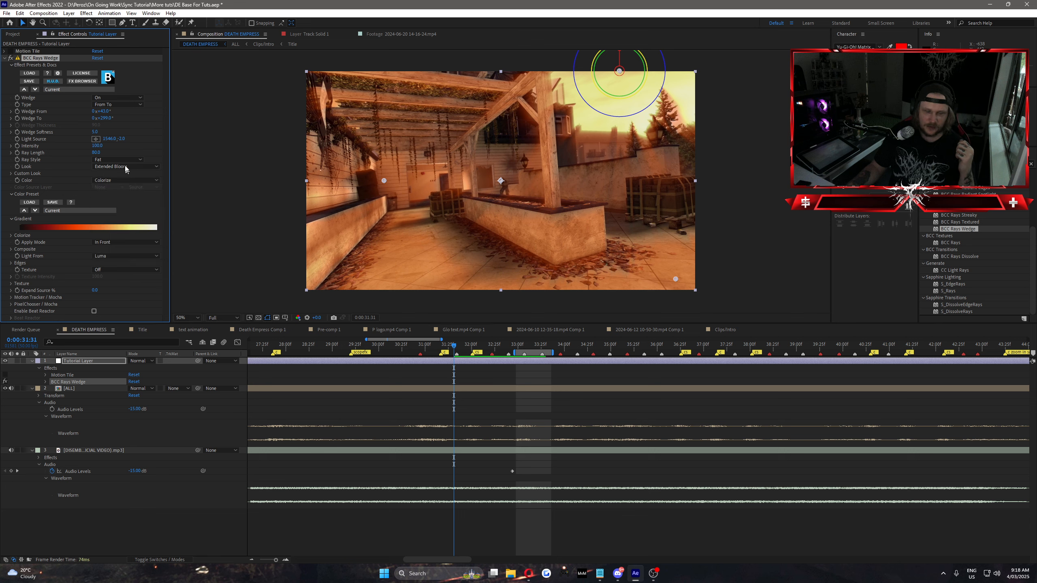
left_click(124, 167)
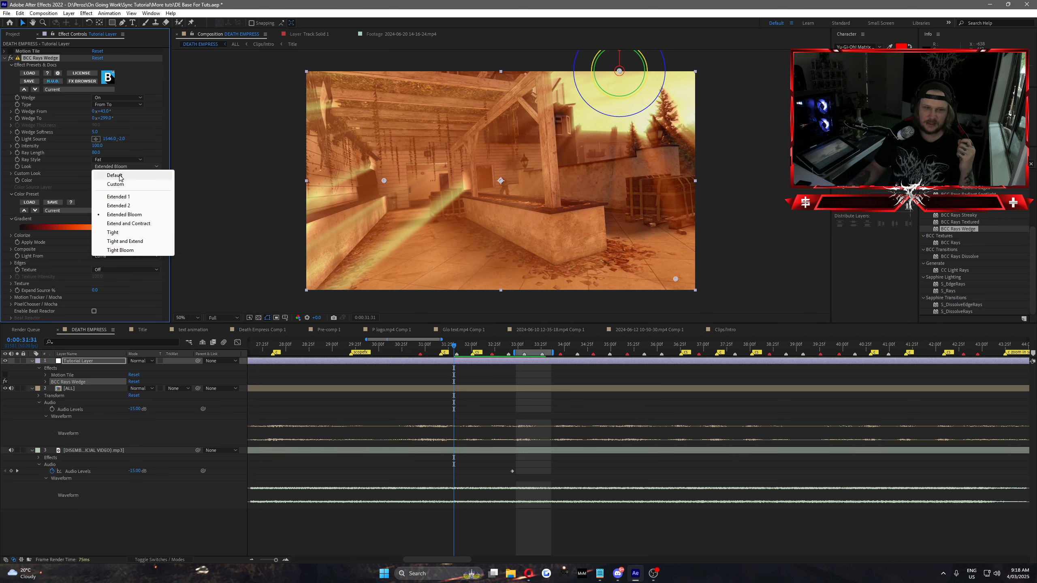
left_click(114, 174)
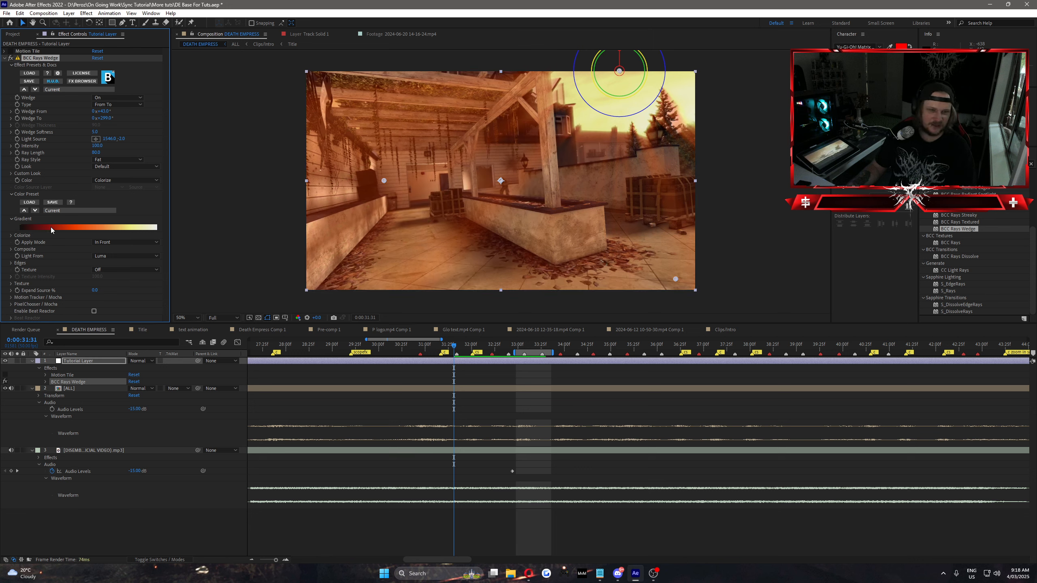
Expand the BCC Rays Wedge Colorize settings and apply the reds.bsp color preset
left_click(10, 235)
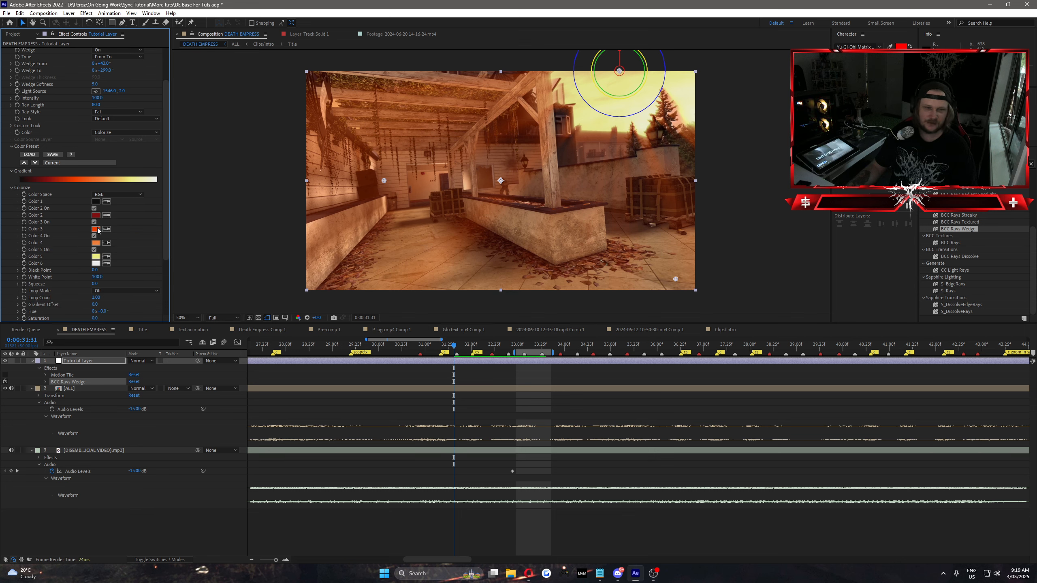
left_click(67, 163)
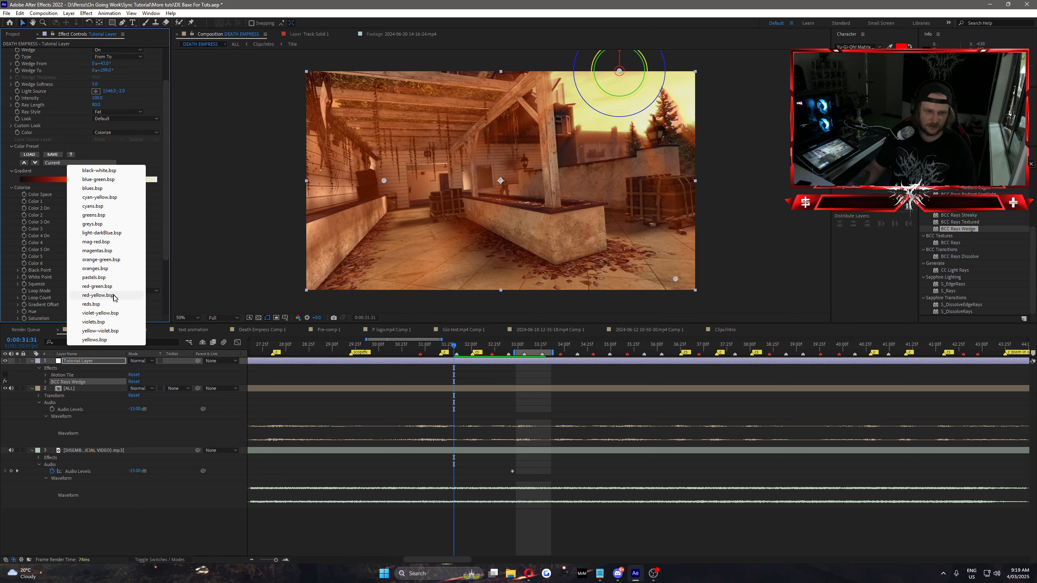
left_click(102, 304)
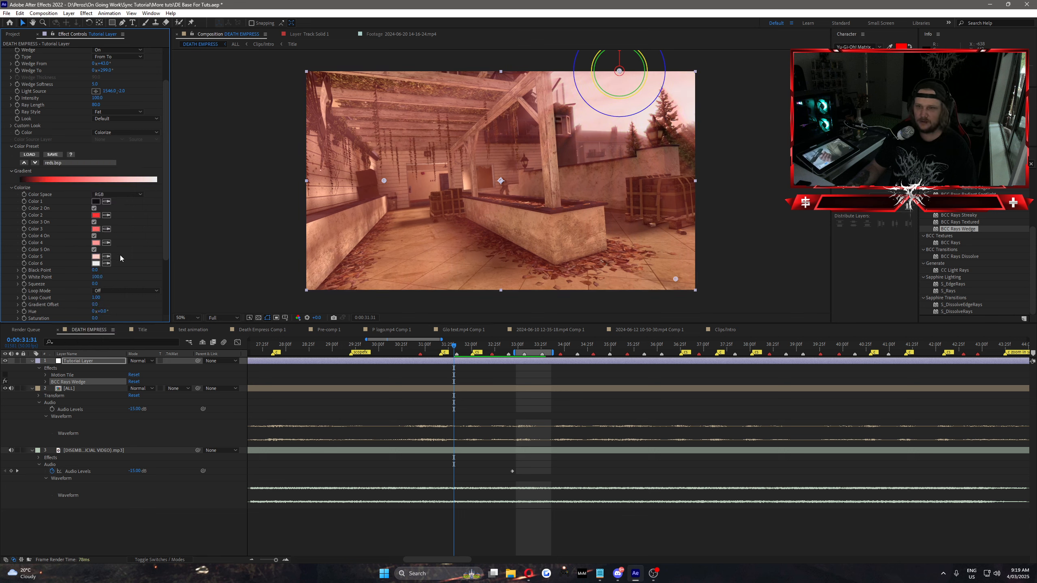
Change Color 4 and Color 3 of the rays gradient to fully saturated red
left_click(96, 242)
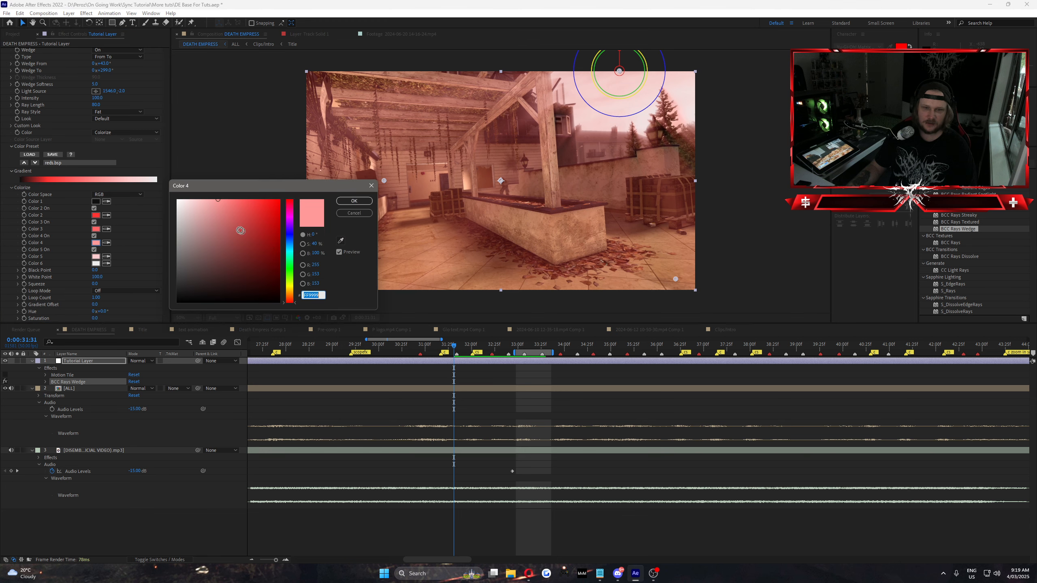
left_click(279, 200)
left_click(358, 203)
left_click(97, 230)
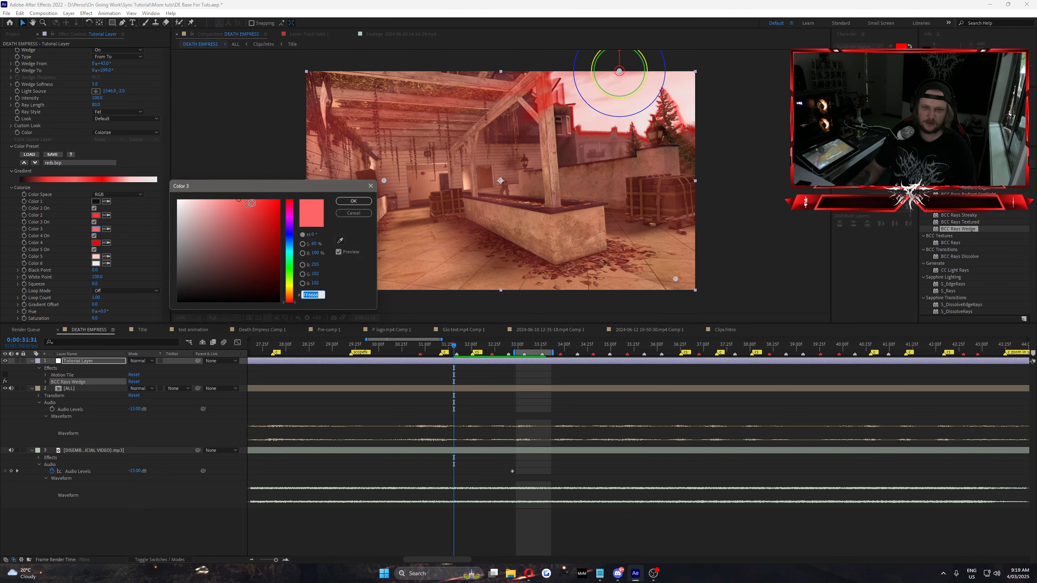
left_click(279, 200)
left_click(353, 201)
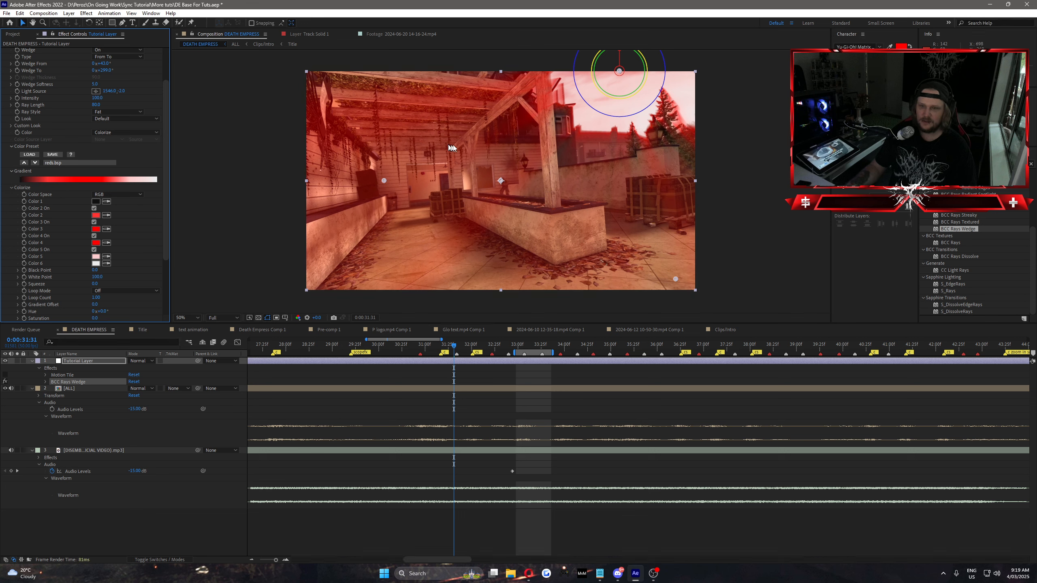
Move the rays' light source to about 1780, 20 in the sky and scrub the clip around 31 seconds to check the rays
scroll(128, 221, "down", 4)
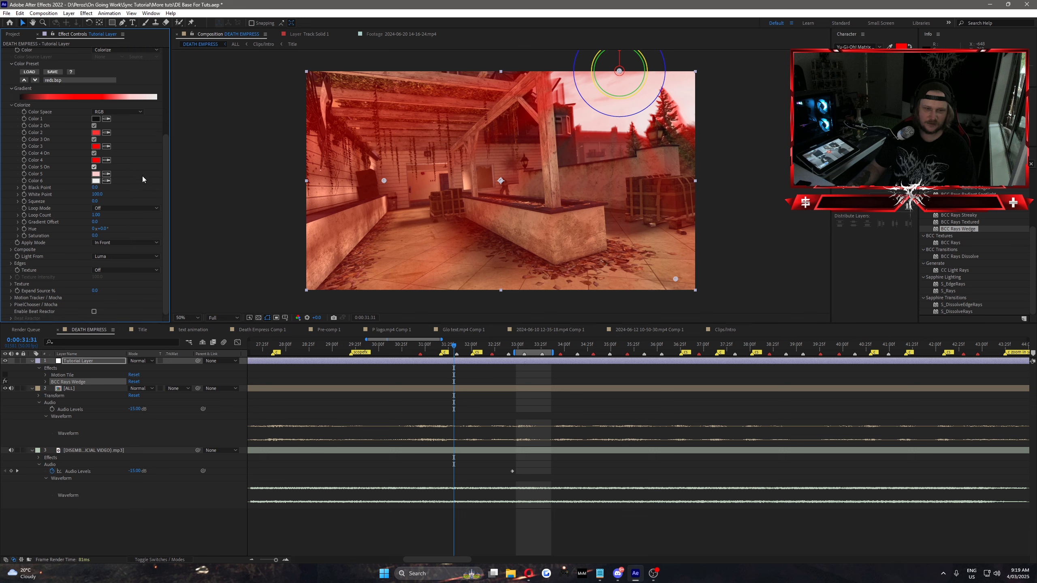
left_click_drag(619, 71, 664, 77)
left_click_drag(455, 347, 472, 346)
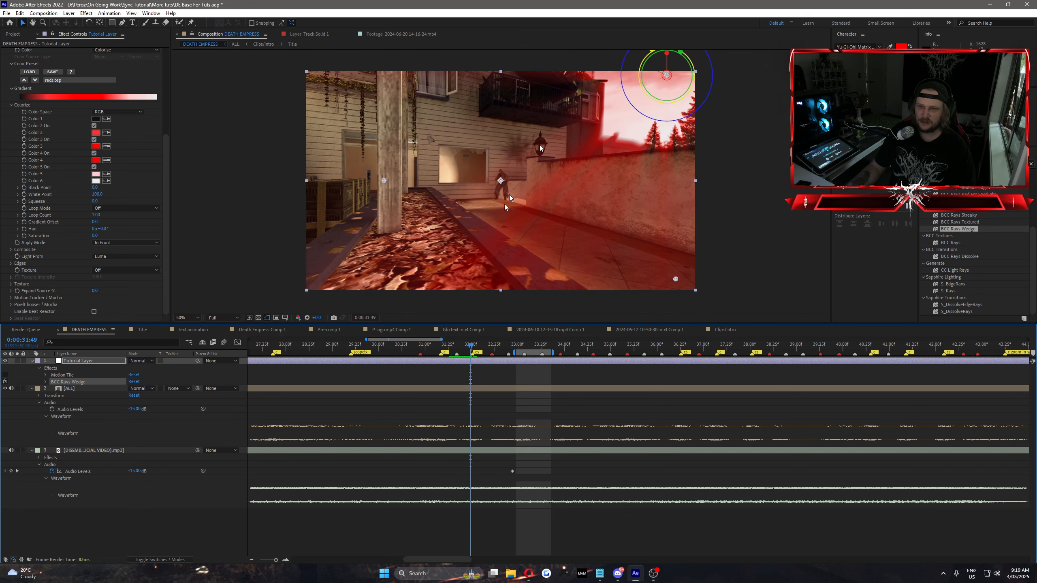
mouse_move(480, 347)
left_mouse_down()
mouse_move(449, 350)
mouse_move(467, 351)
left_mouse_up()
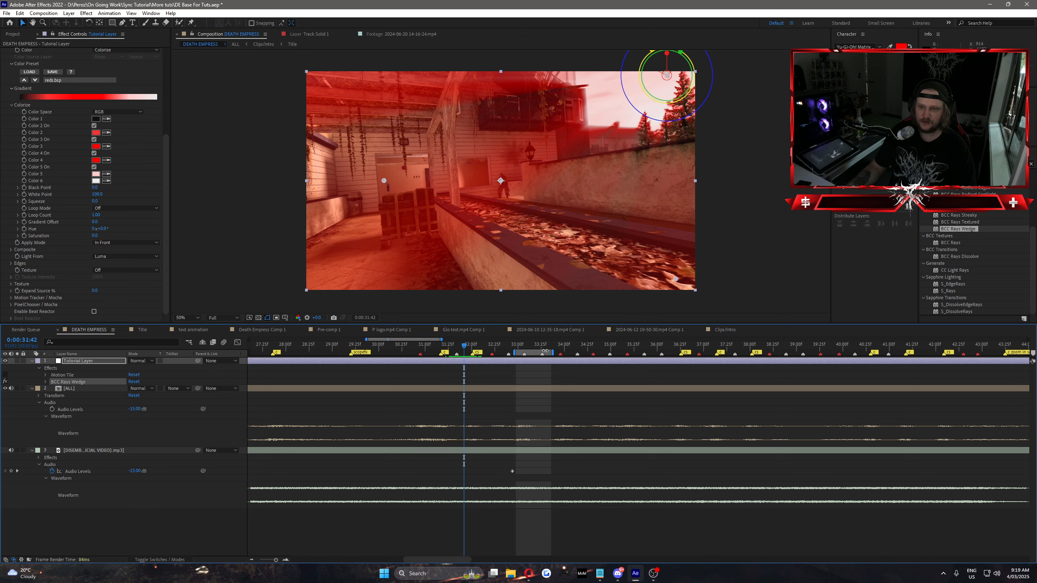
left_click_drag(469, 346, 451, 342)
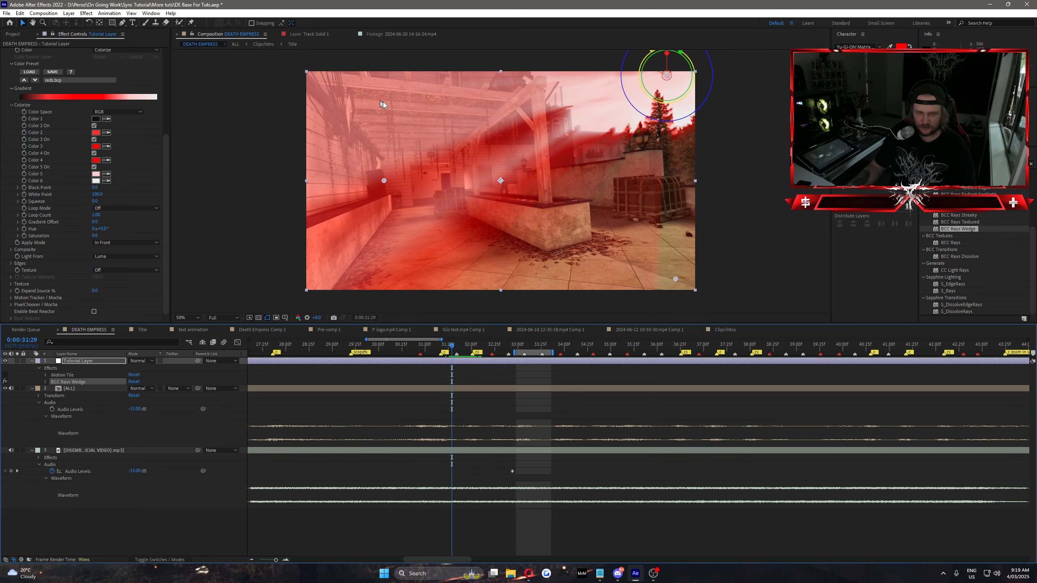
Set Color 5 of the rays gradient to FF0000
left_click(96, 174)
type("FF0000")
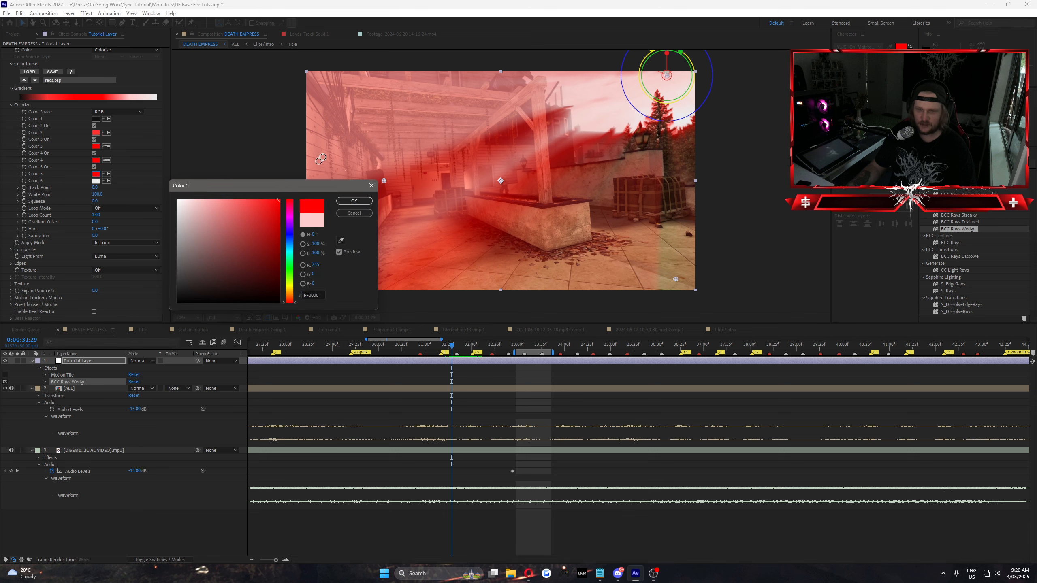
left_click(348, 203)
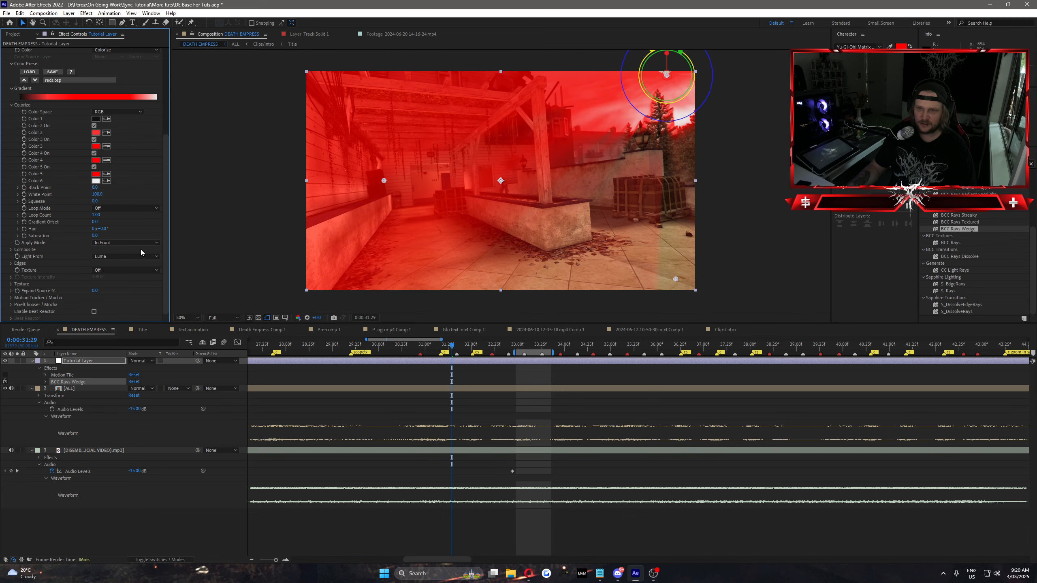
Try the rays gradient with Colors 5, 4, 3 and 2 switched off, and switch all four back on
left_click(94, 167)
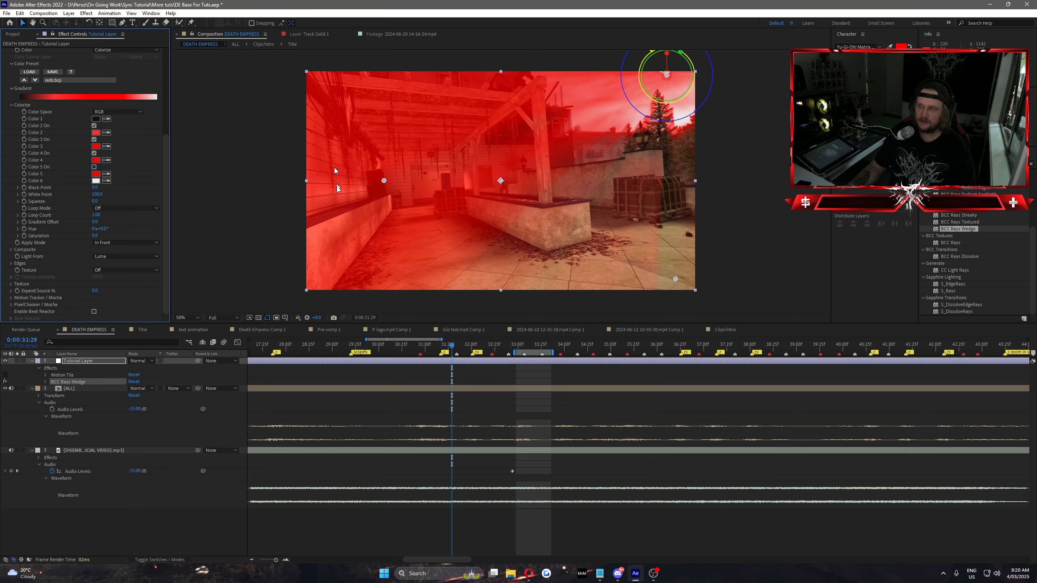
left_click(94, 153)
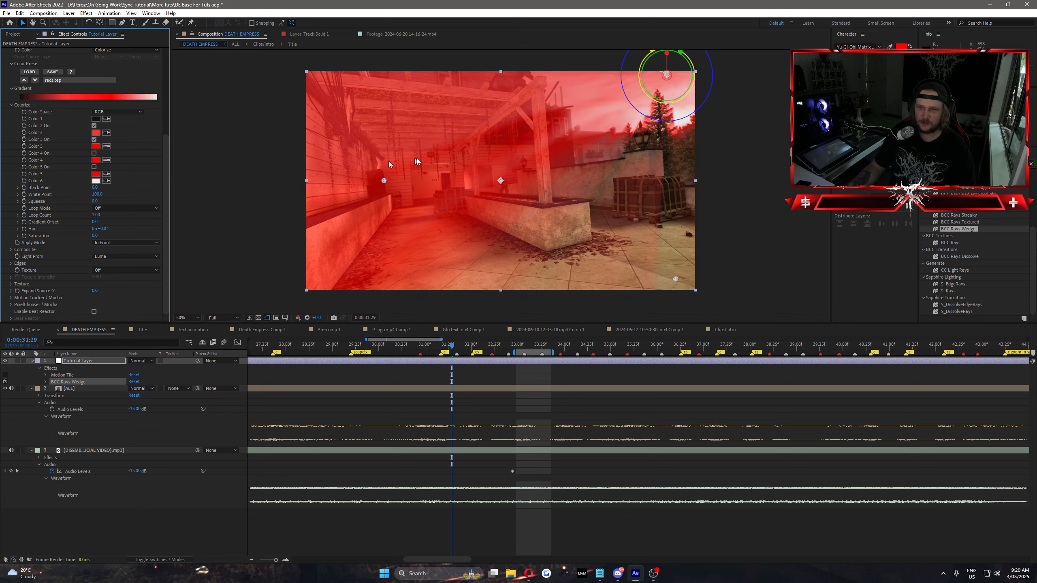
left_click(94, 140)
left_click(94, 126)
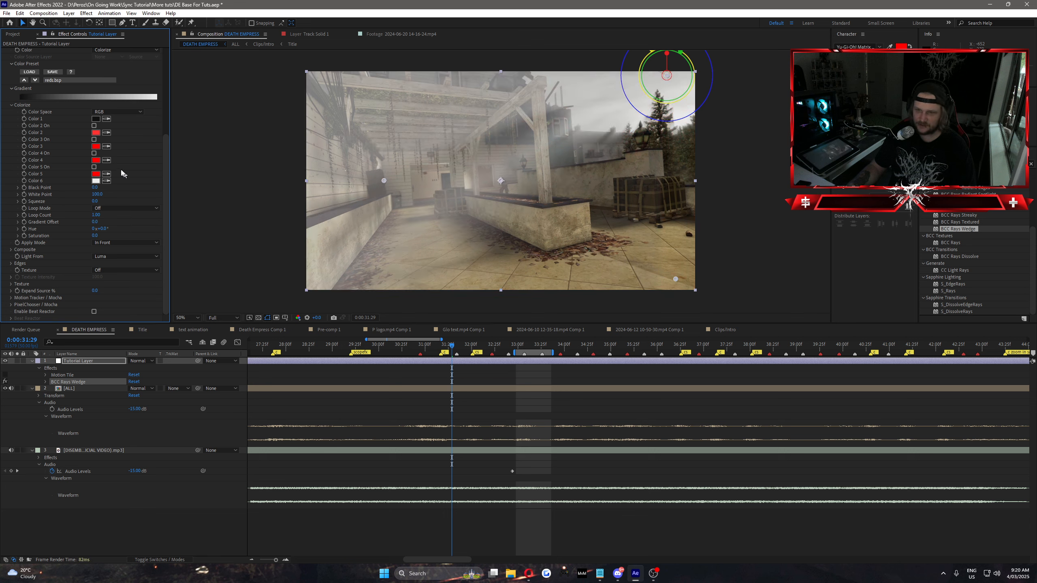
left_click(94, 125)
left_click(94, 139)
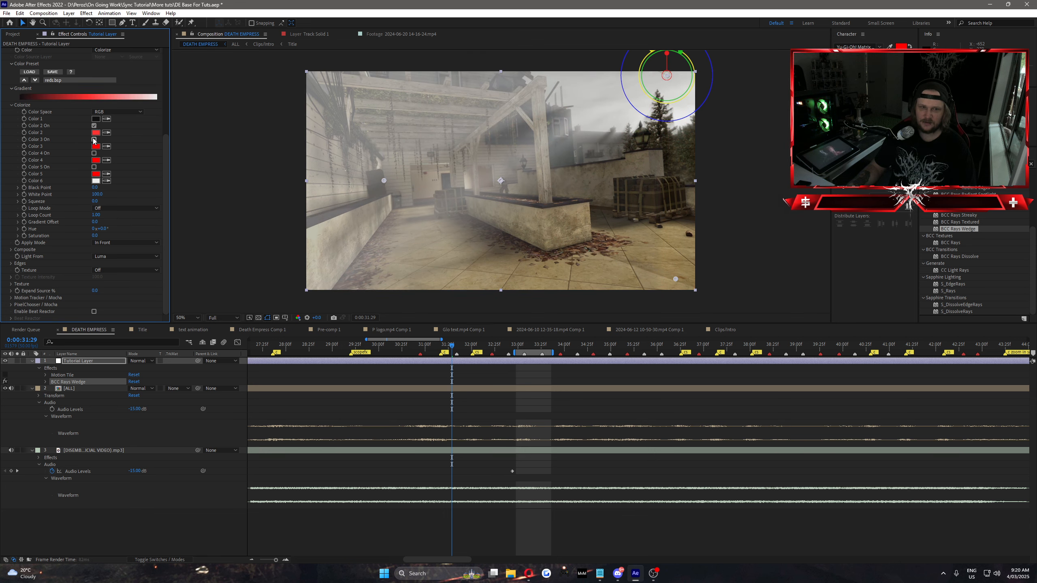
left_click(93, 154)
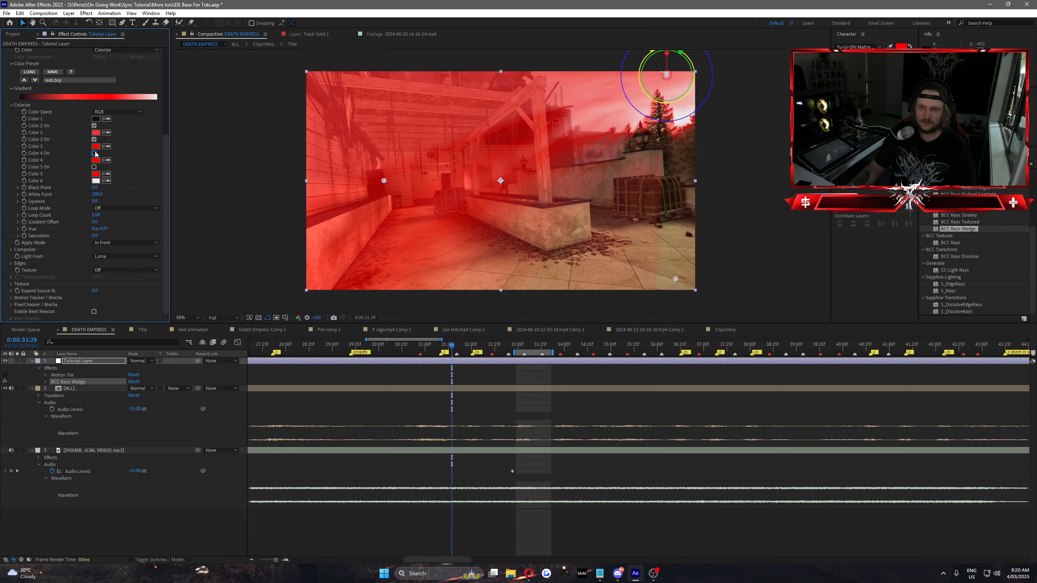
left_click(95, 167)
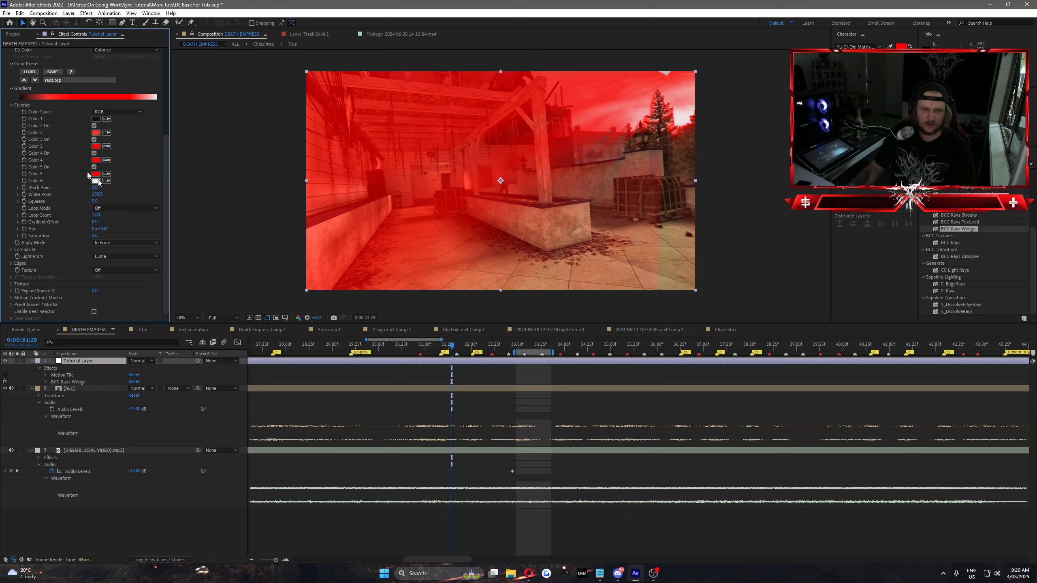
Set Color 5 of the rays gradient to black, 000000
left_click(96, 174)
left_click_drag(265, 217, 166, 328)
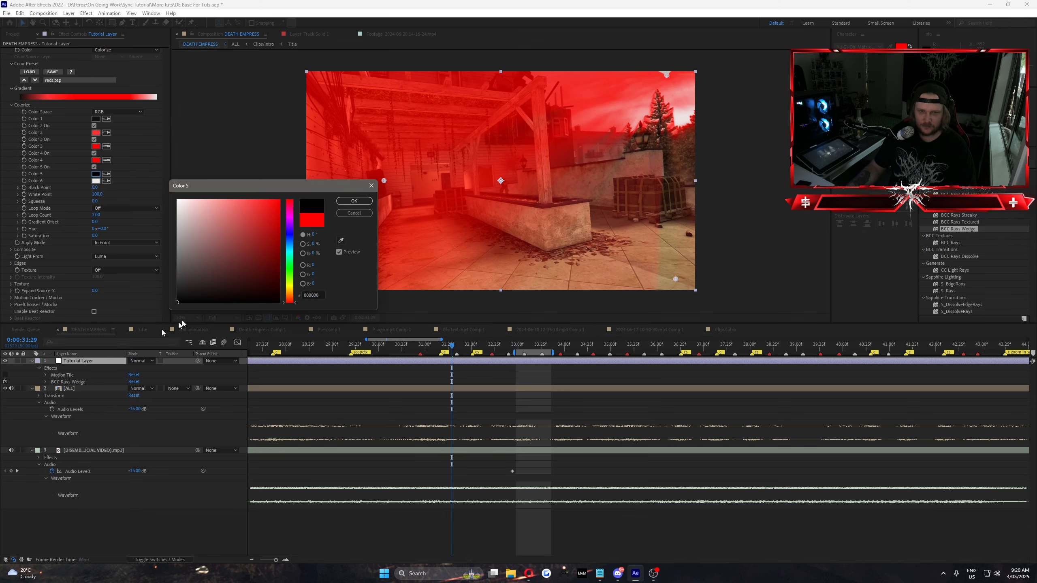
left_click(352, 202)
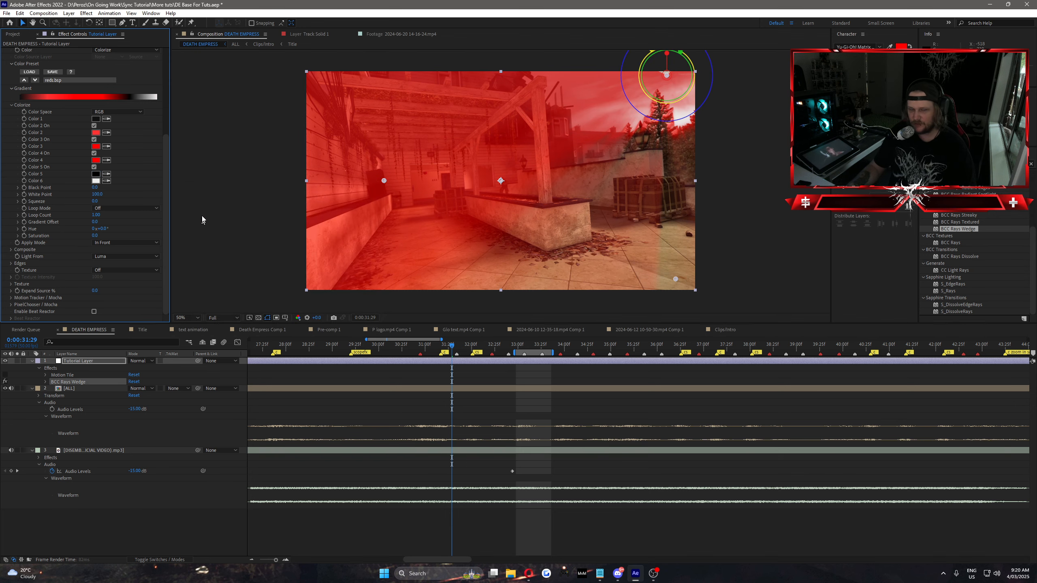
Delete the BCC Rays Wedge effect from Tutorial Layer
scroll(135, 210, "up", 4)
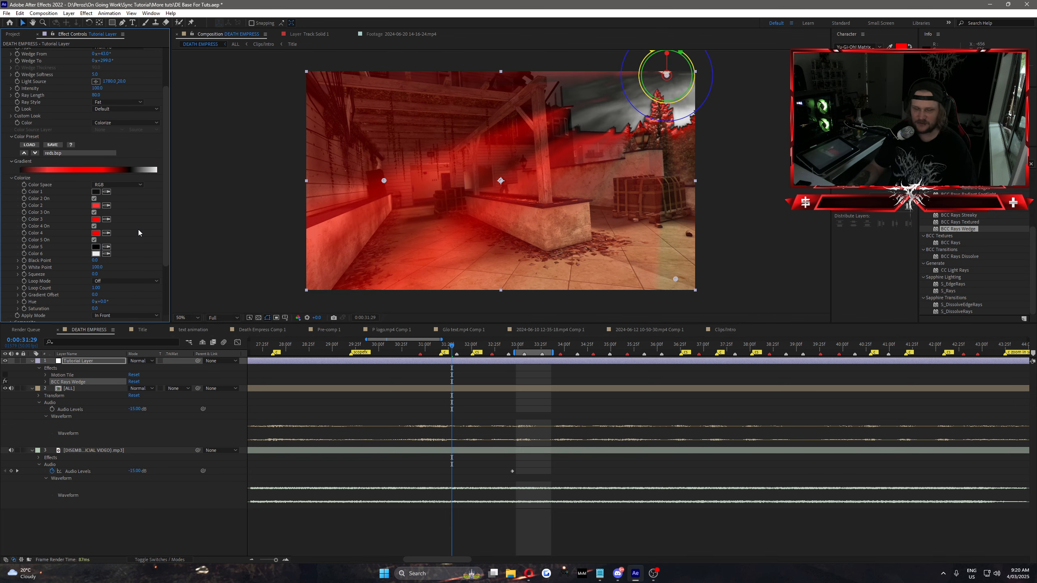
scroll(137, 230, "up", 3)
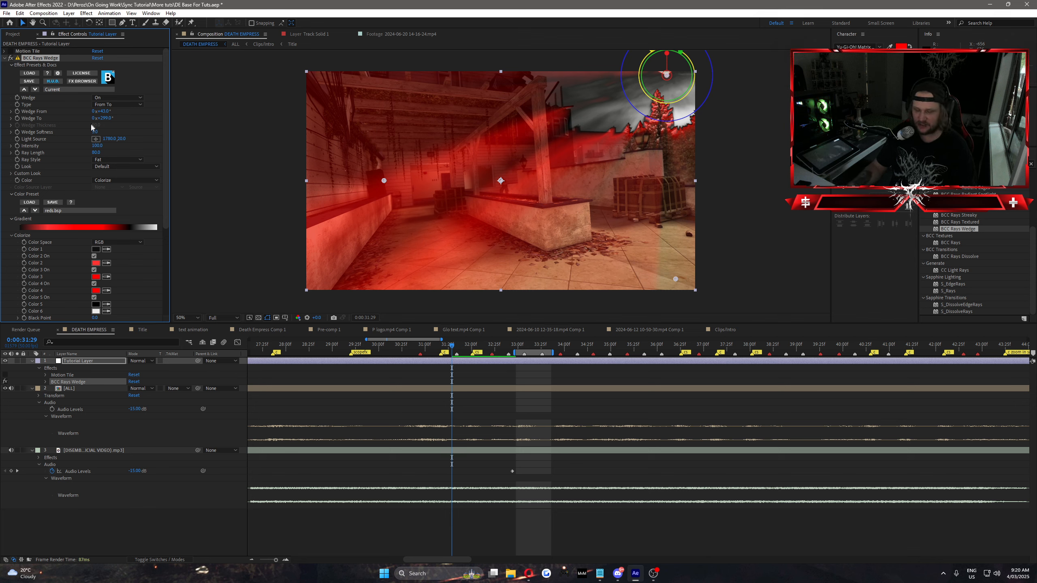
key("Delete")
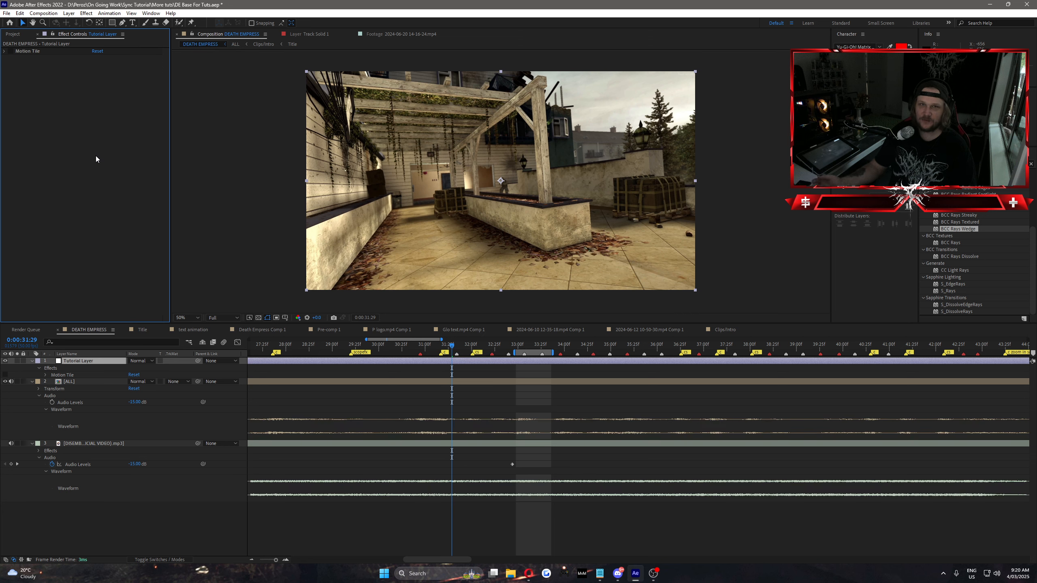